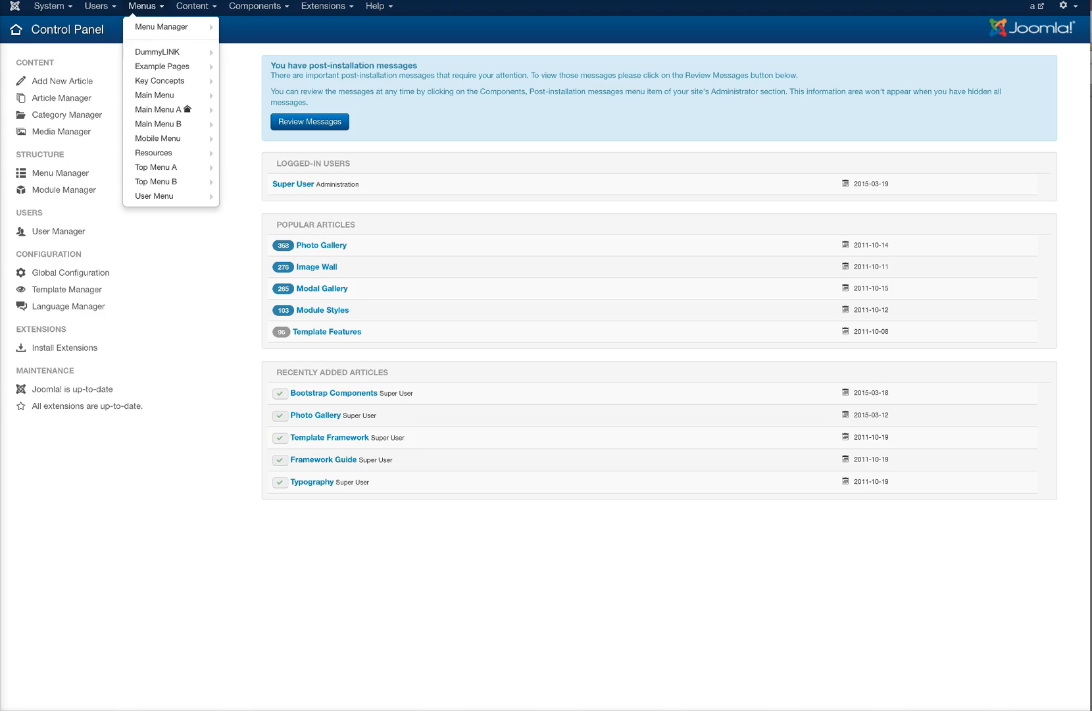
# Open the Module Manager and filter the site modules to the Menu type.
pyautogui.moveTo(162, 110)
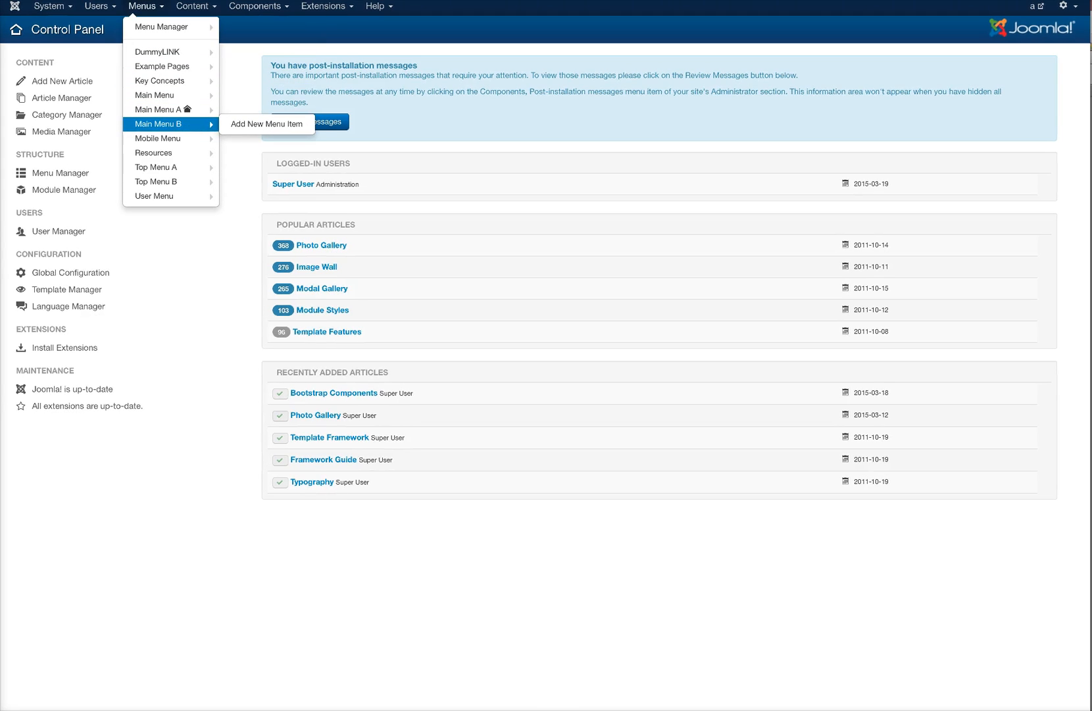
pyautogui.moveTo(164, 167)
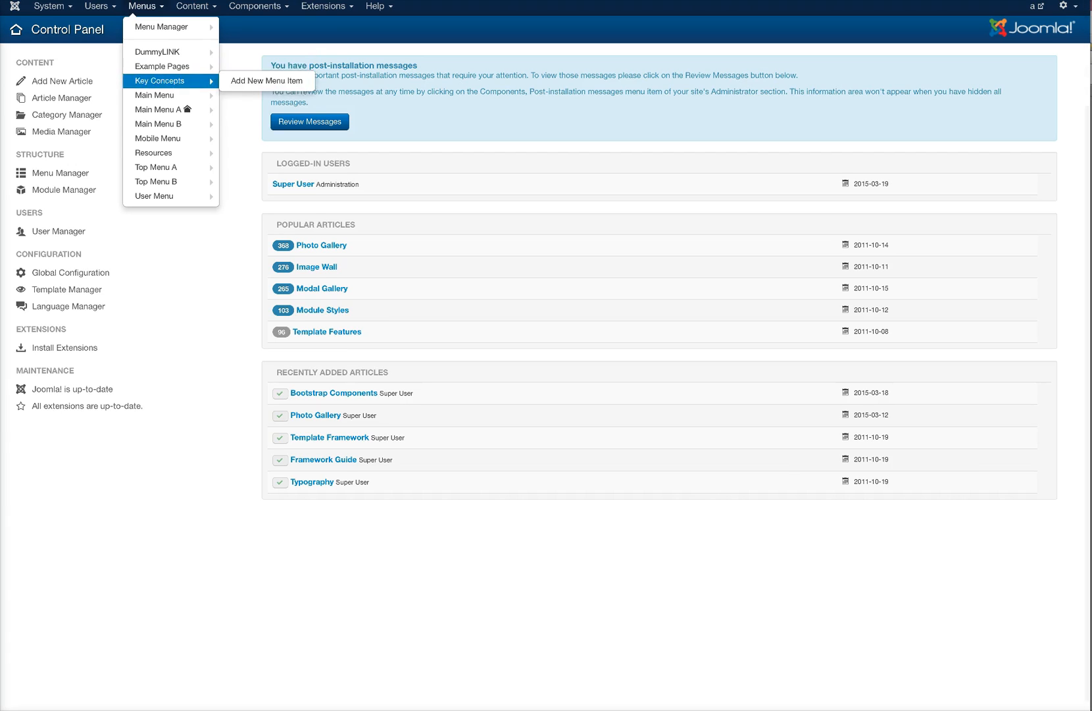
pyautogui.moveTo(327, 7)
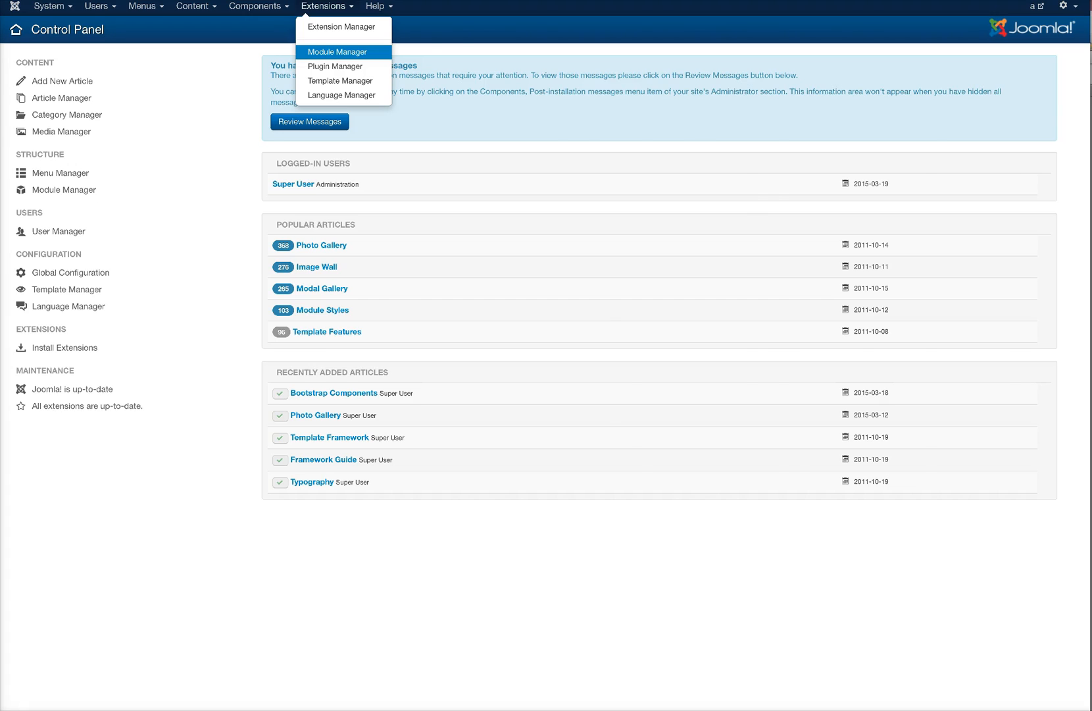
pyautogui.click(337, 51)
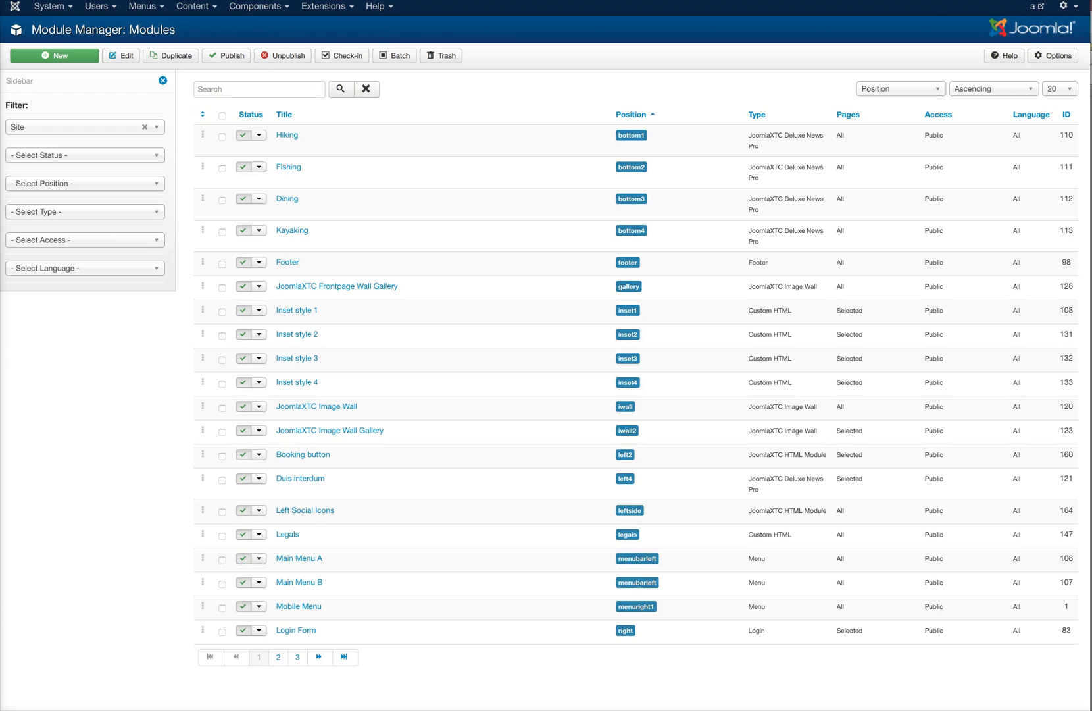
pyautogui.click(85, 212)
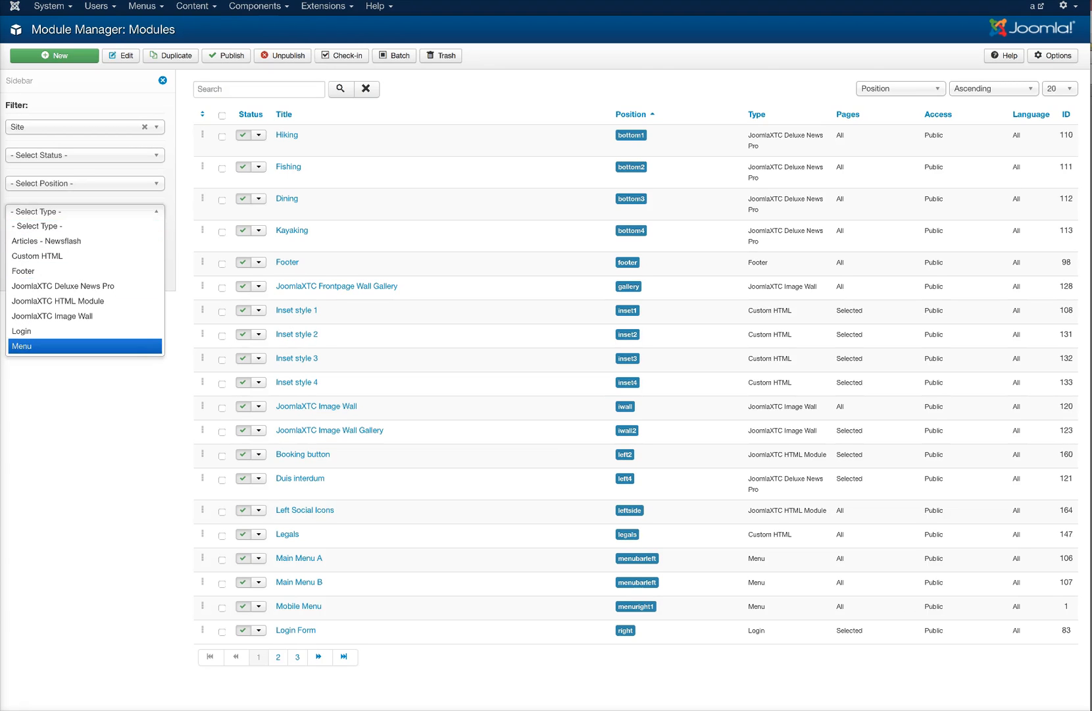
pyautogui.click(85, 345)
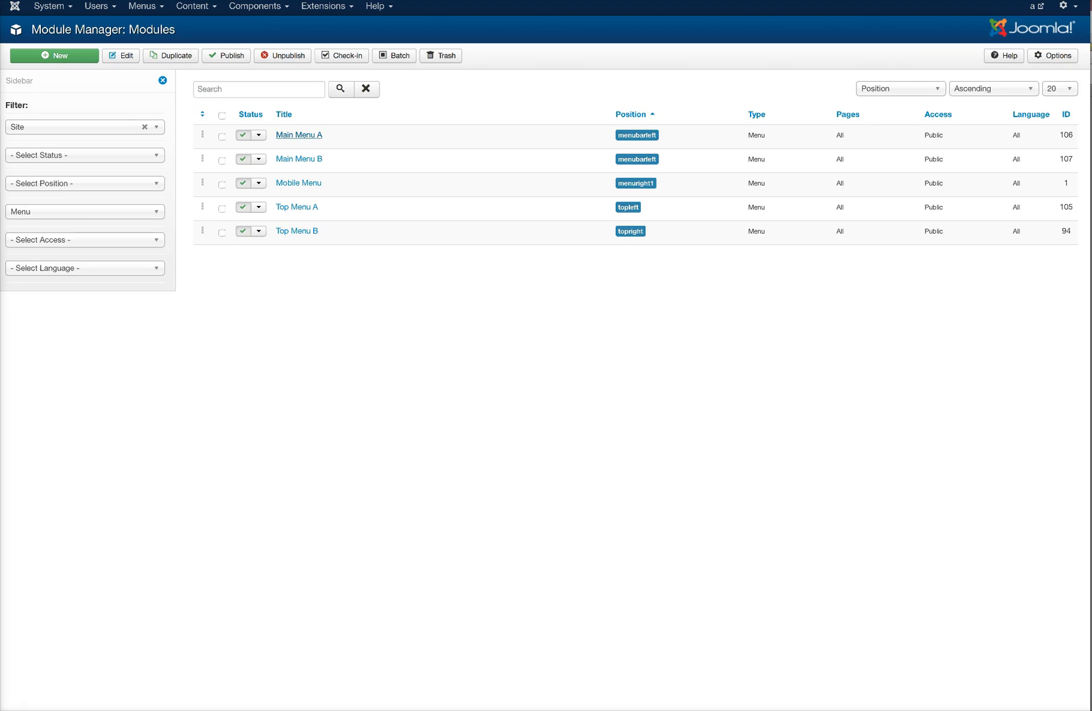
# Examine the Menu Class Suffix in the Main Menu A module's advanced settings, and close the module without saving.
pyautogui.click(299, 135)
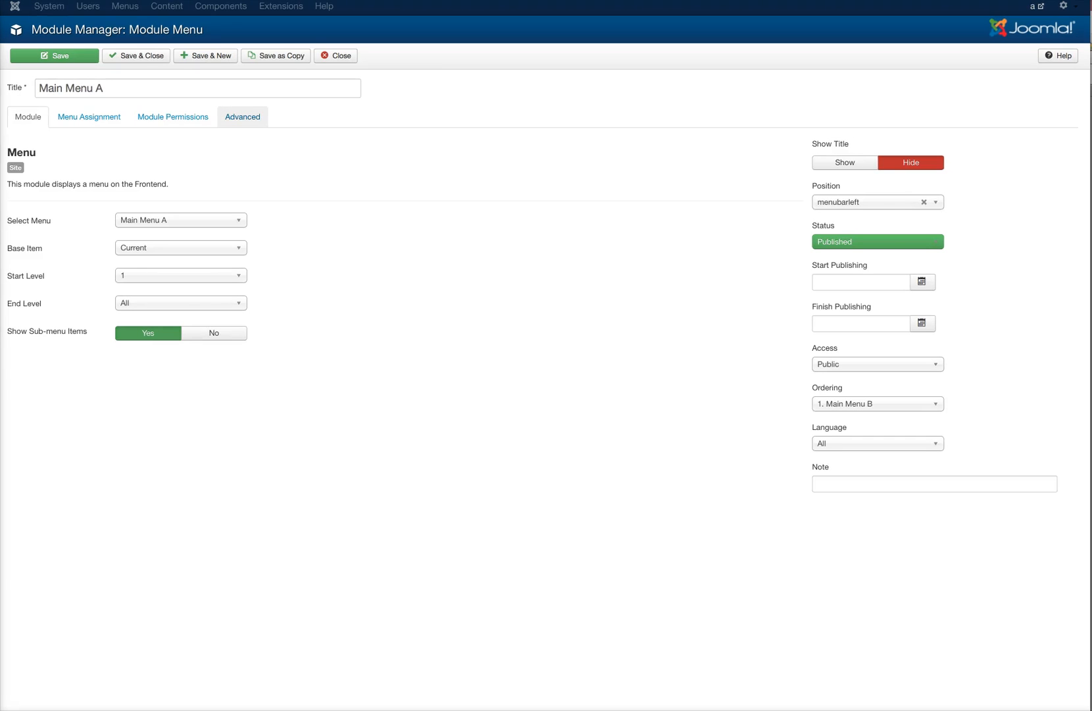
pyautogui.click(242, 116)
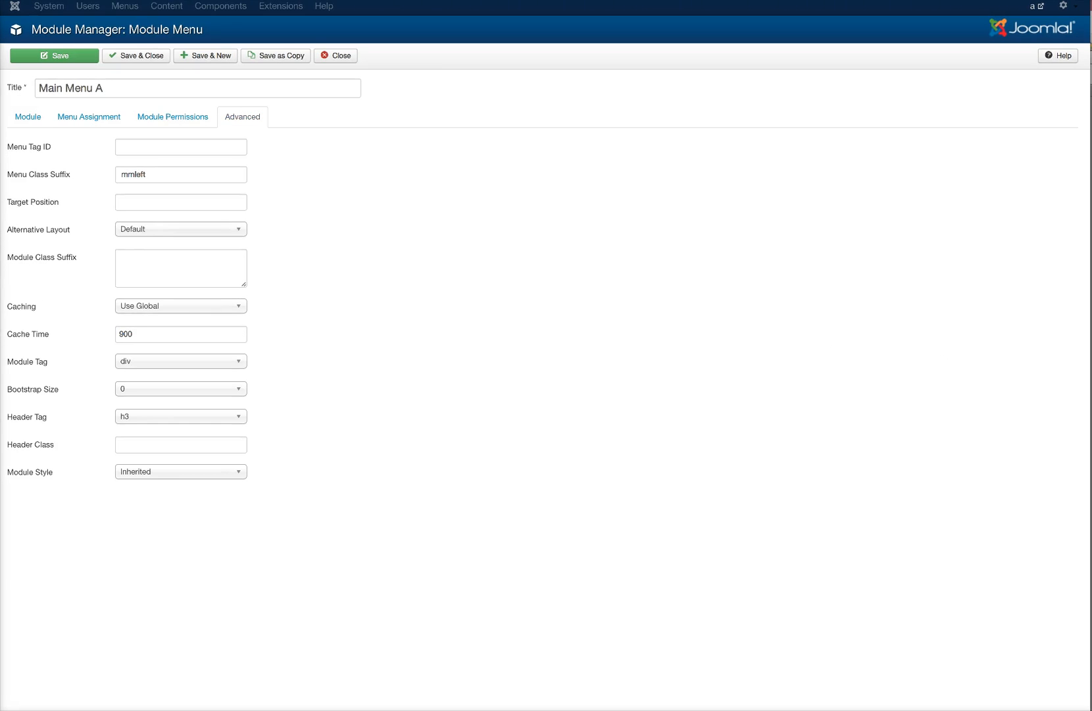
pyautogui.click(119, 174)
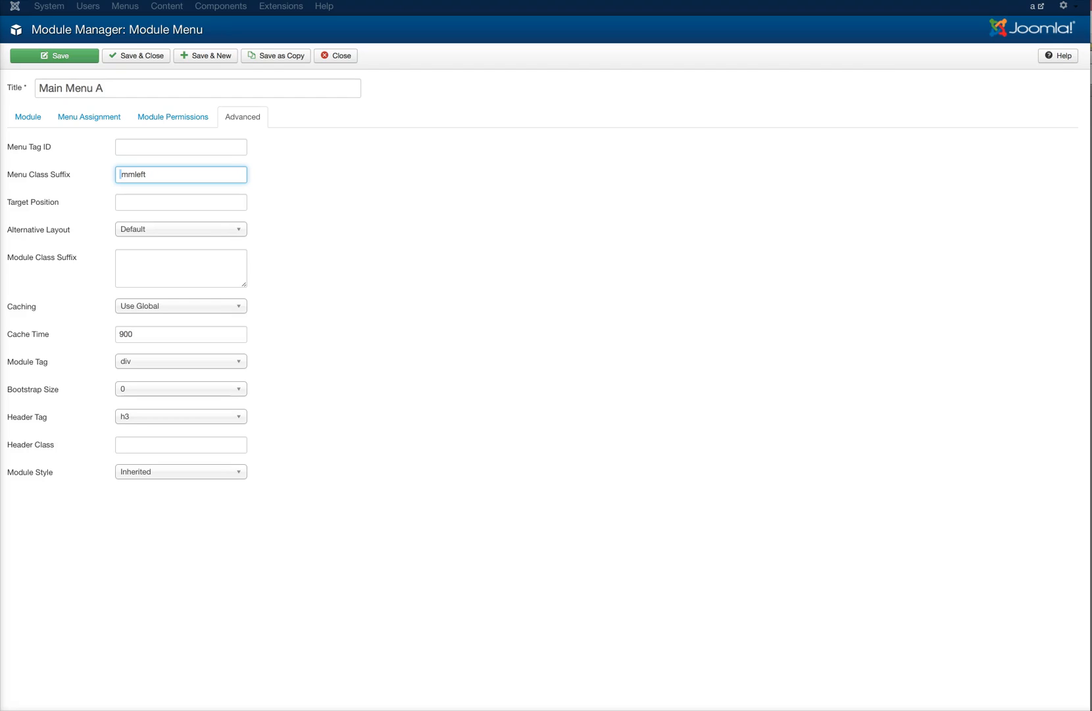
pyautogui.click(336, 55)
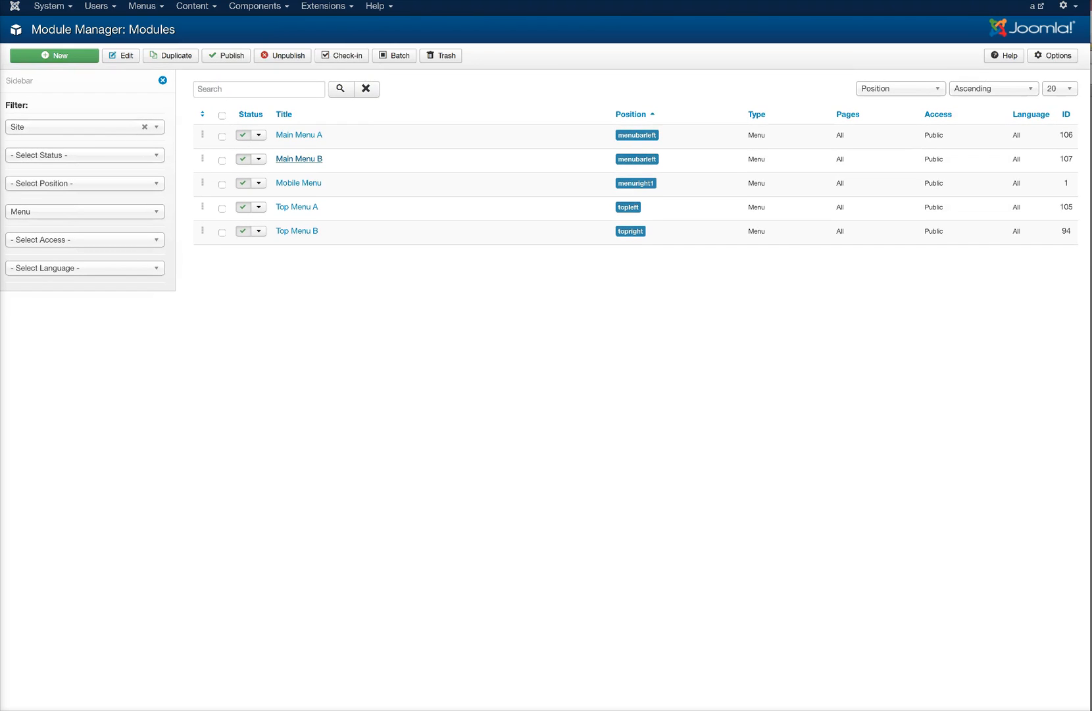
# Check the Main Menu B module's advanced settings and its available alternative layouts, and close the module without saving.
pyautogui.click(299, 159)
pyautogui.click(242, 117)
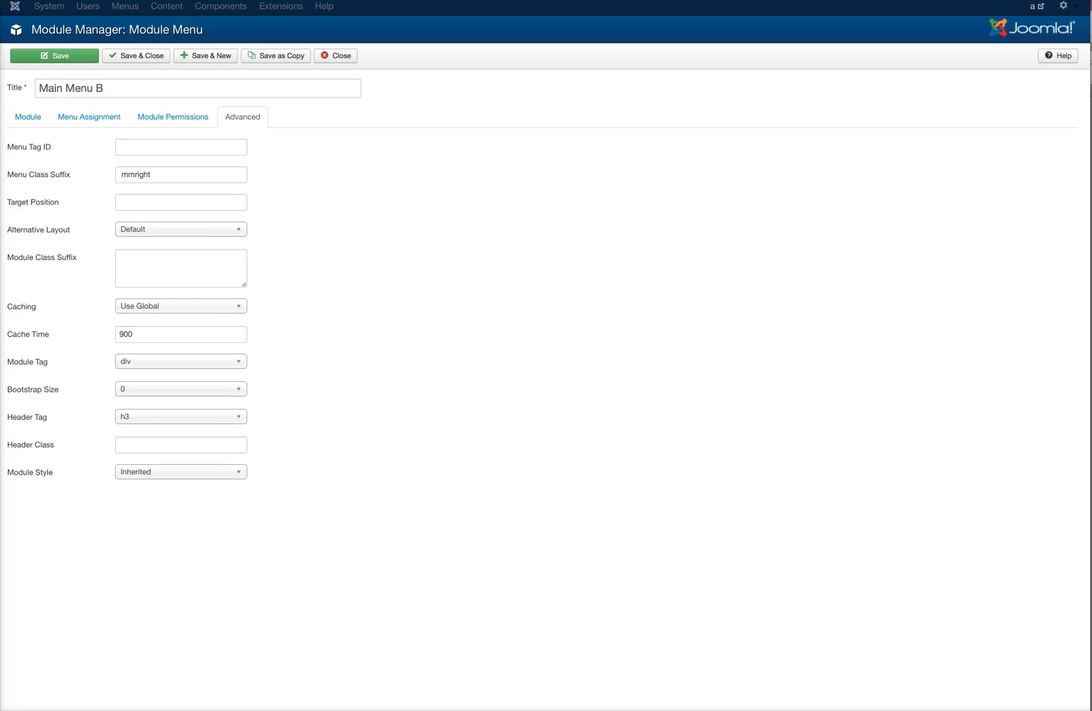
pyautogui.click(181, 229)
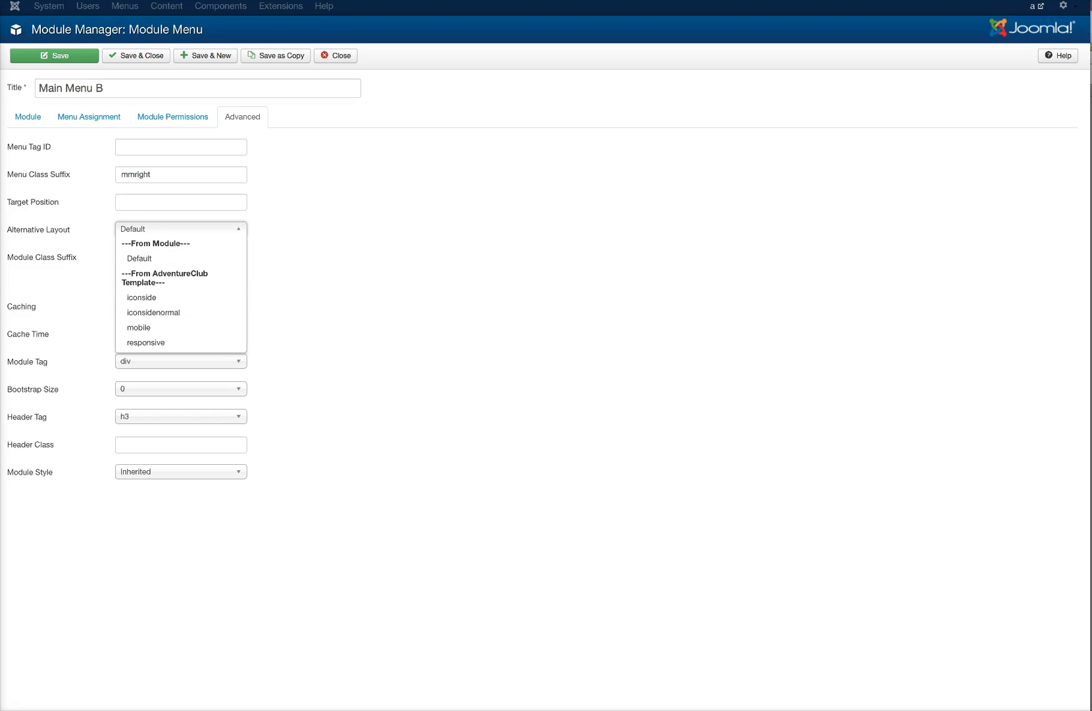
pyautogui.press('Escape')
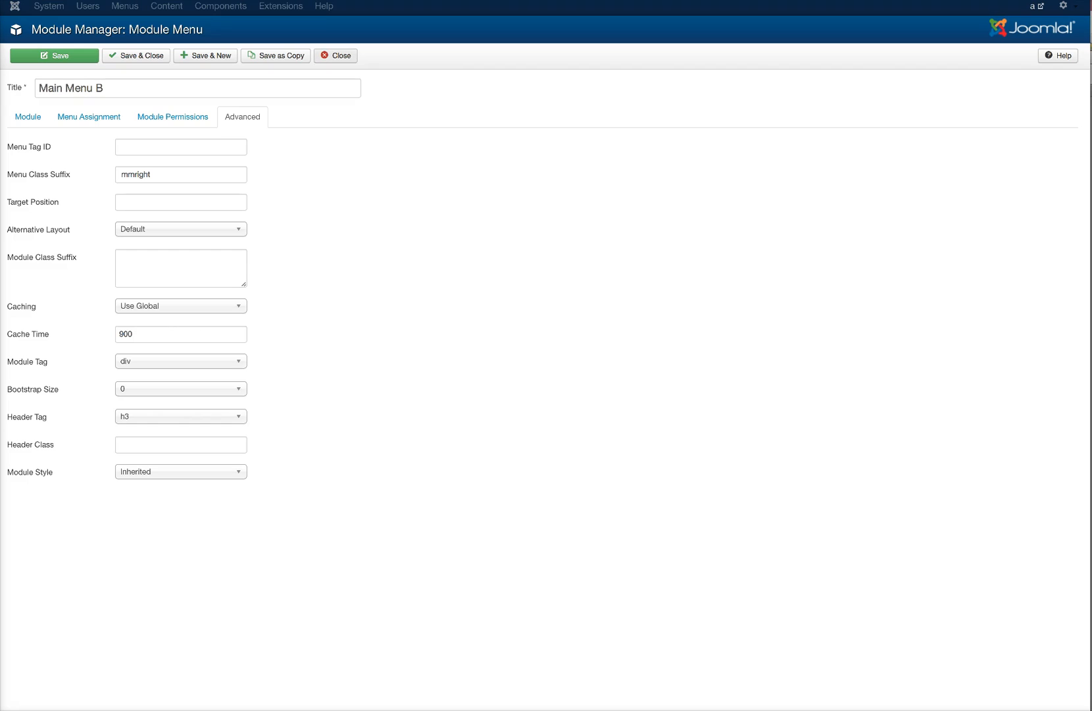
pyautogui.click(336, 56)
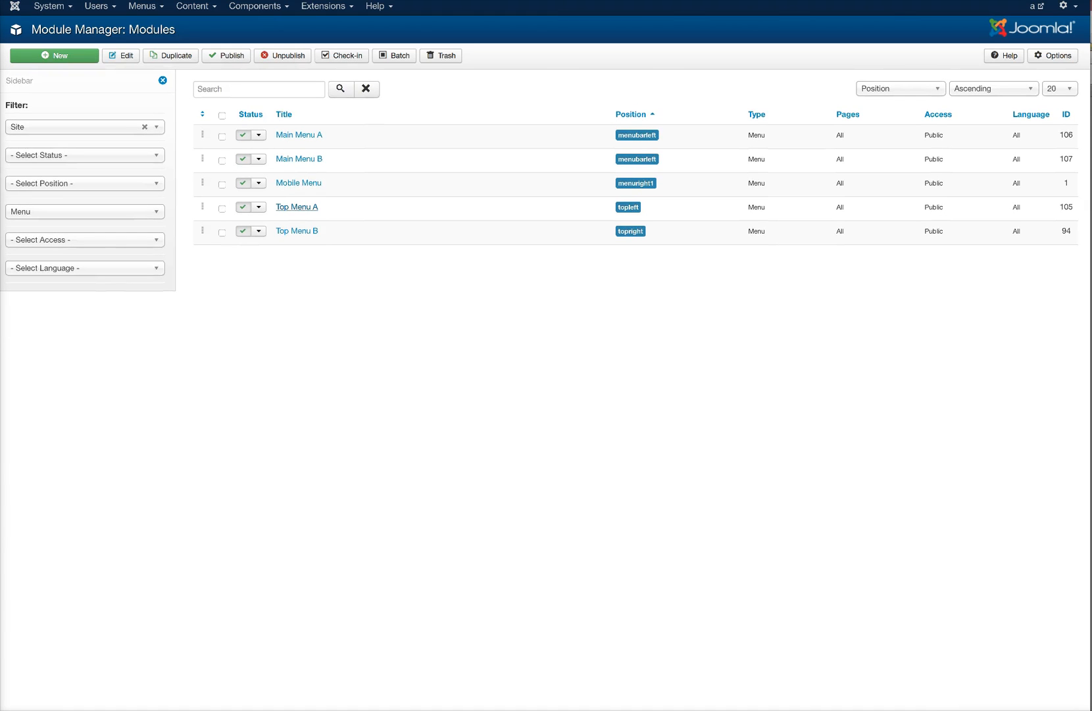
# Examine the Menu Class Suffix in the Top Menu A module's advanced settings, and close the module without saving.
pyautogui.click(297, 206)
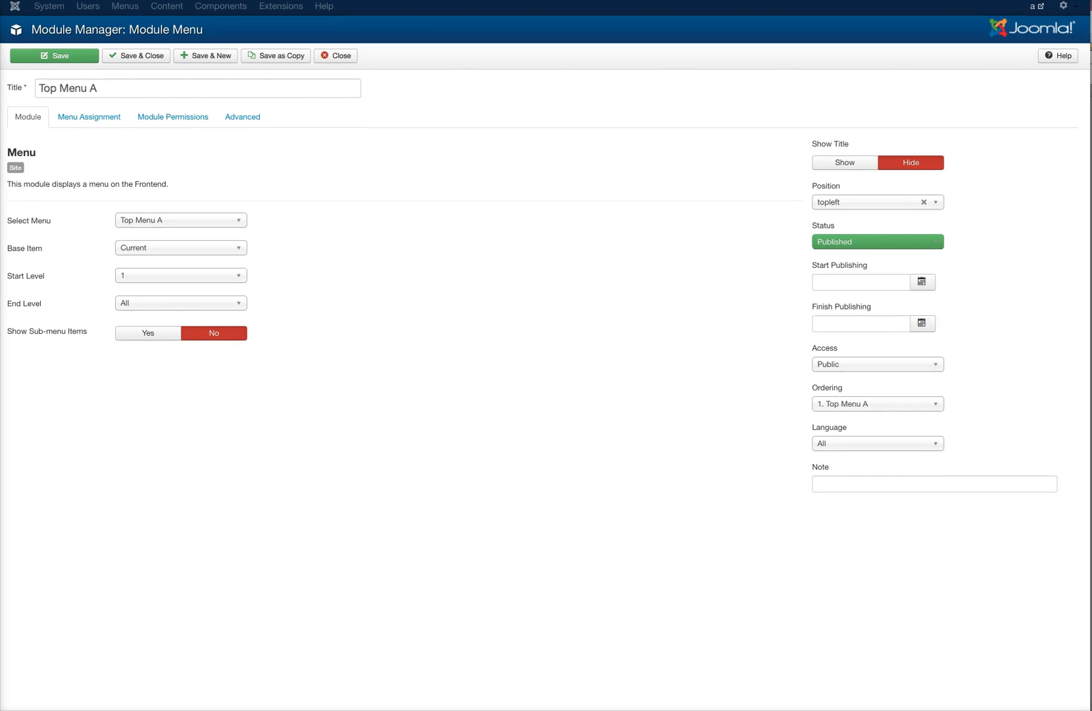
pyautogui.click(242, 117)
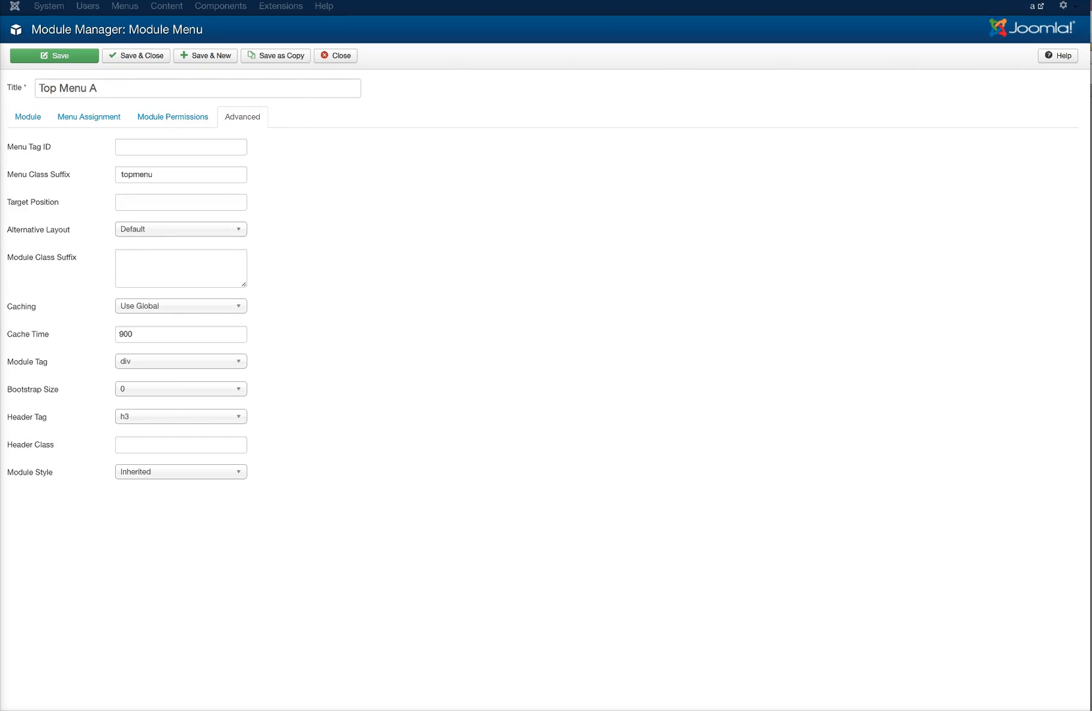
pyautogui.click(120, 175)
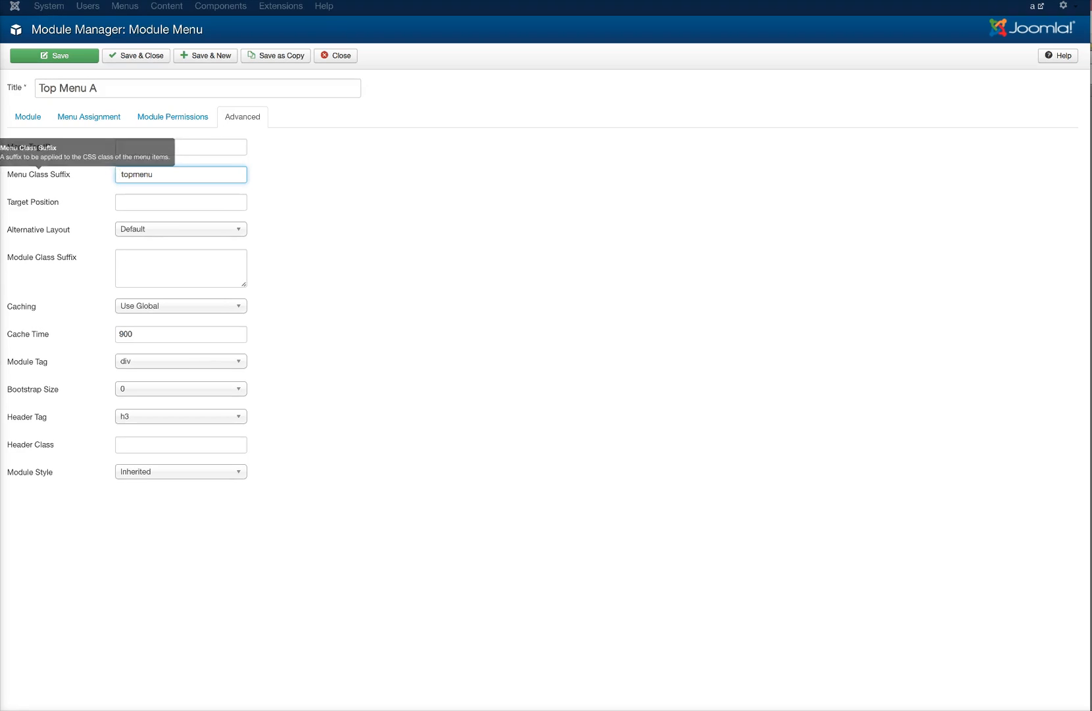
pyautogui.click(336, 56)
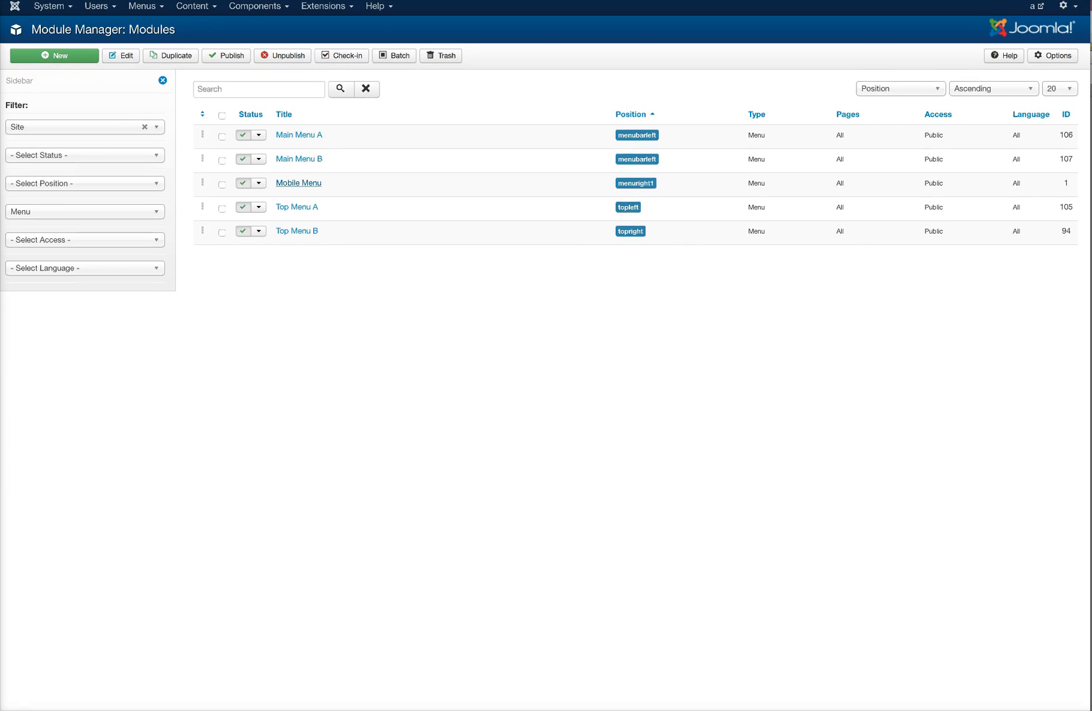
# Check the Mobile Menu module's advanced settings, especially its Module Class Suffix, and close the module without saving.
pyautogui.click(299, 183)
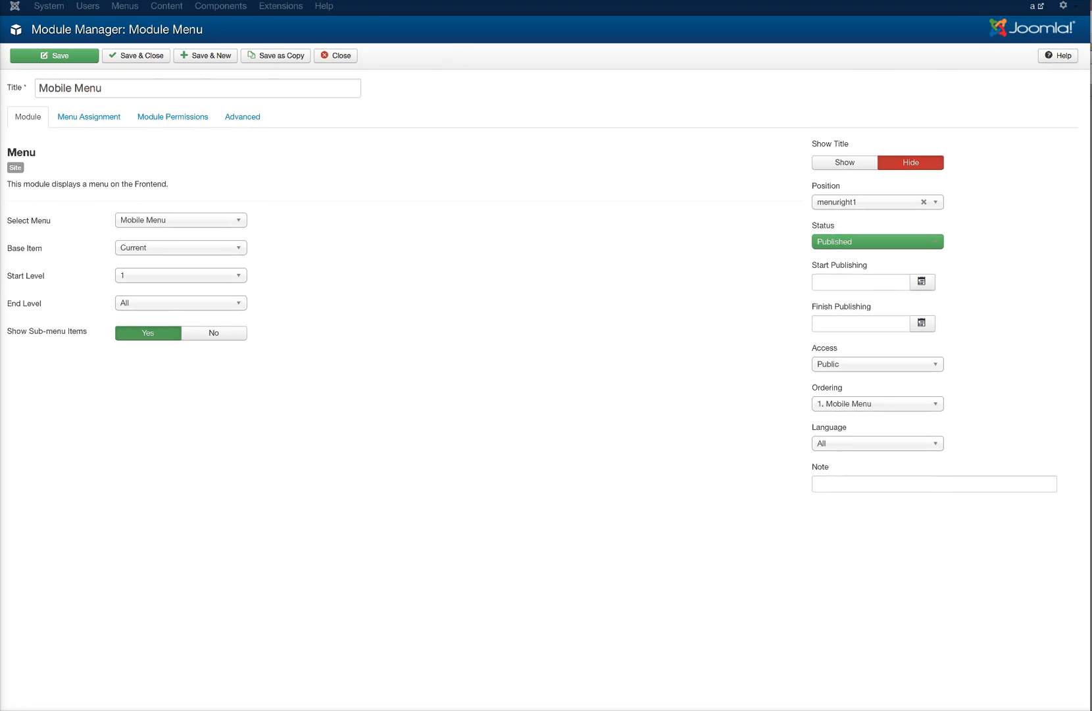
pyautogui.click(242, 117)
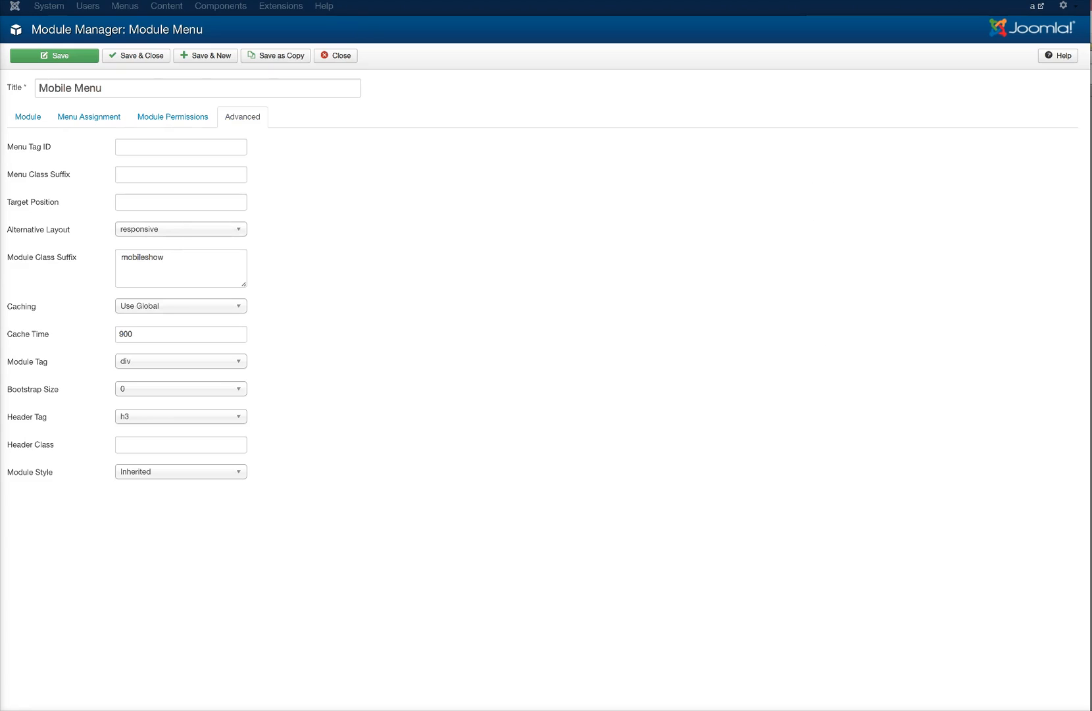
pyautogui.moveTo(119, 257); pyautogui.dragTo(165, 258)
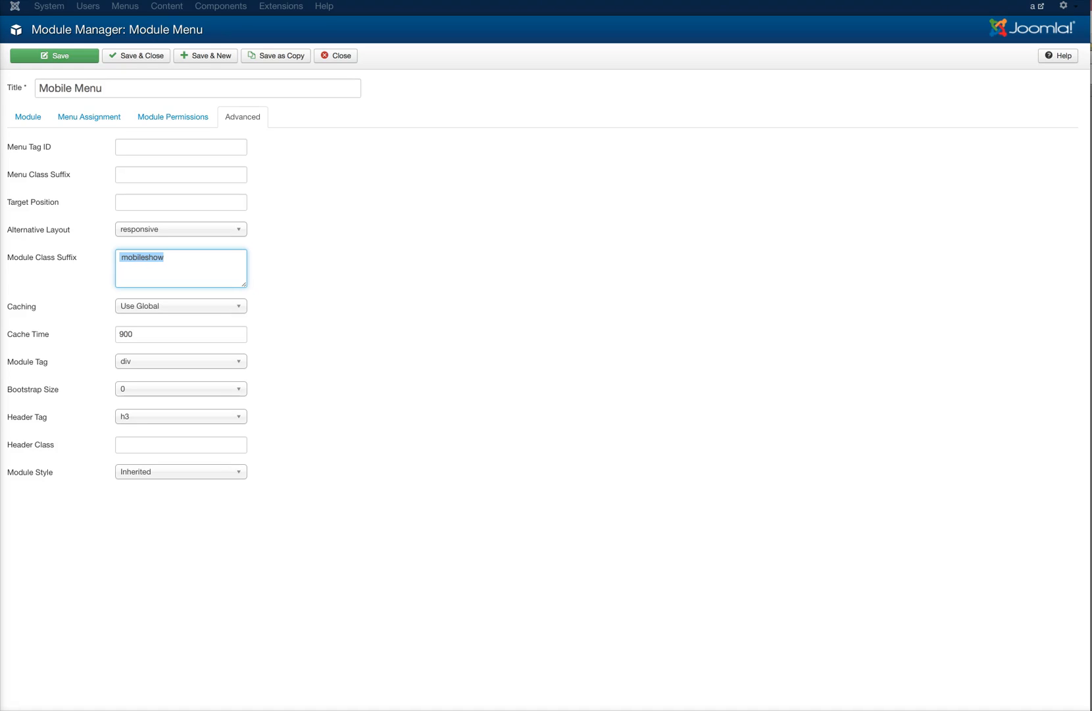
pyautogui.click(336, 55)
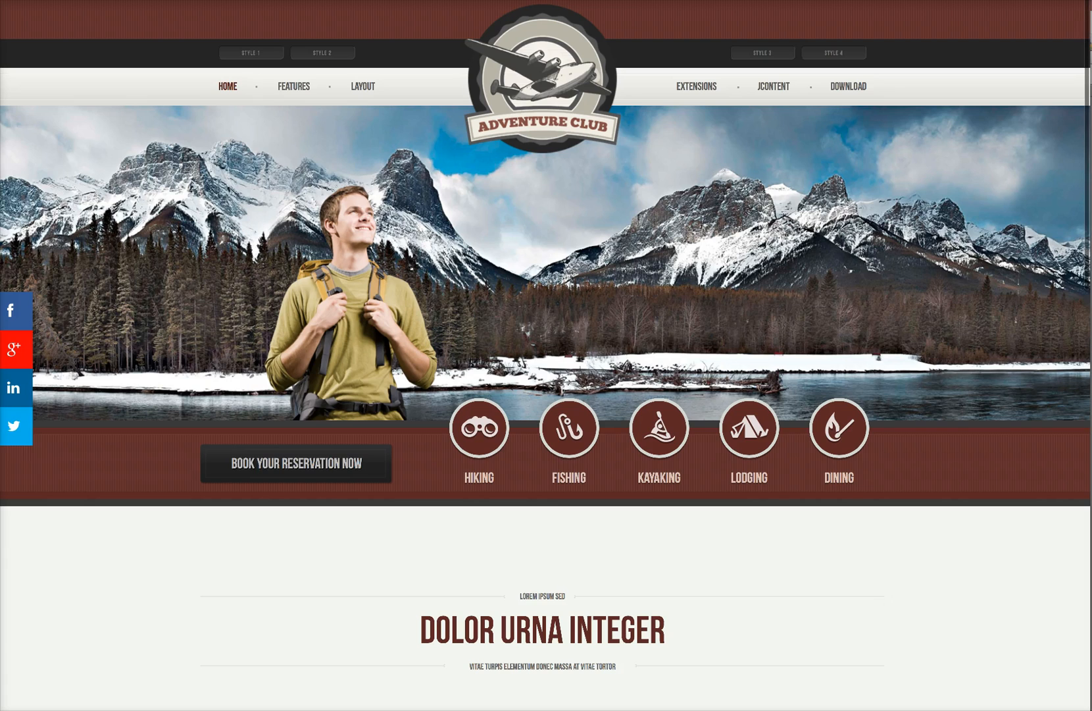
# Look over the Adventure Club home page's menus, banner image and activity icons on the site's front end.
pyautogui.scroll(-2, 547, 355)
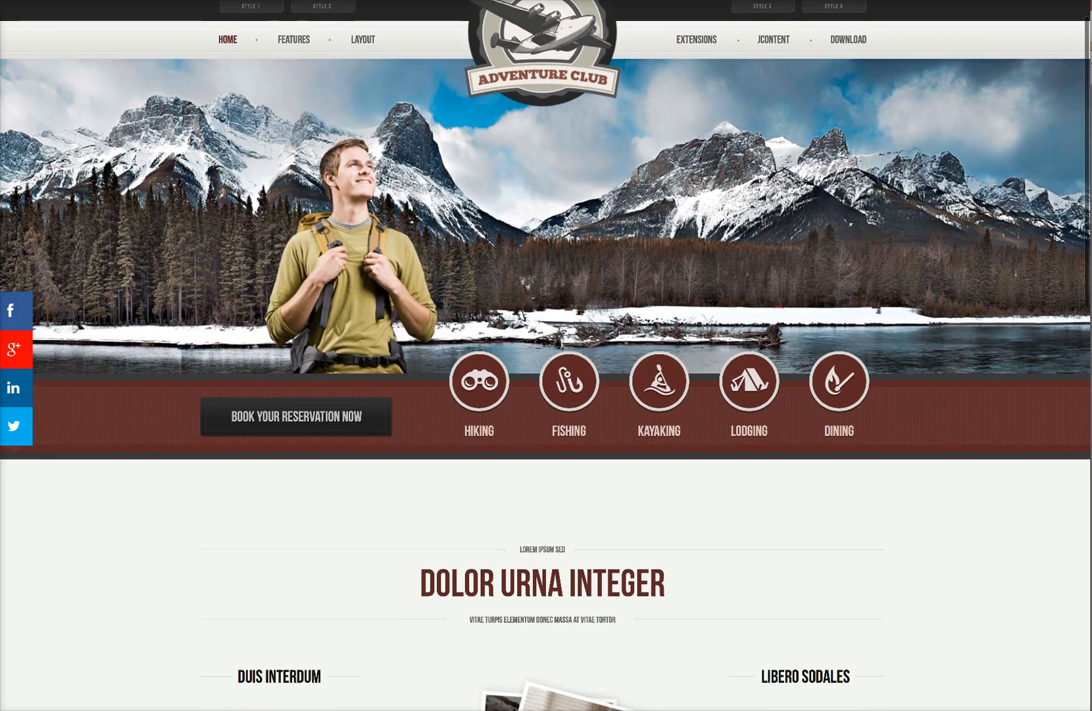
pyautogui.scroll(-4, 547, 355)
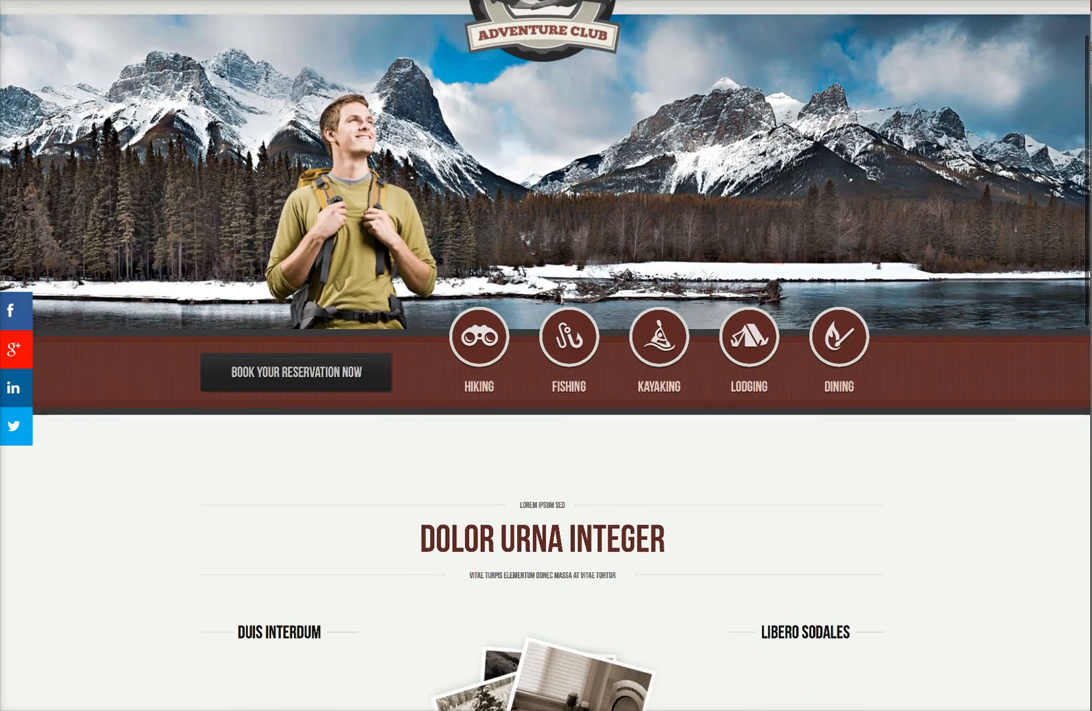
pyautogui.scroll(3, 546, 355)
pyautogui.scroll(2, 546, 356)
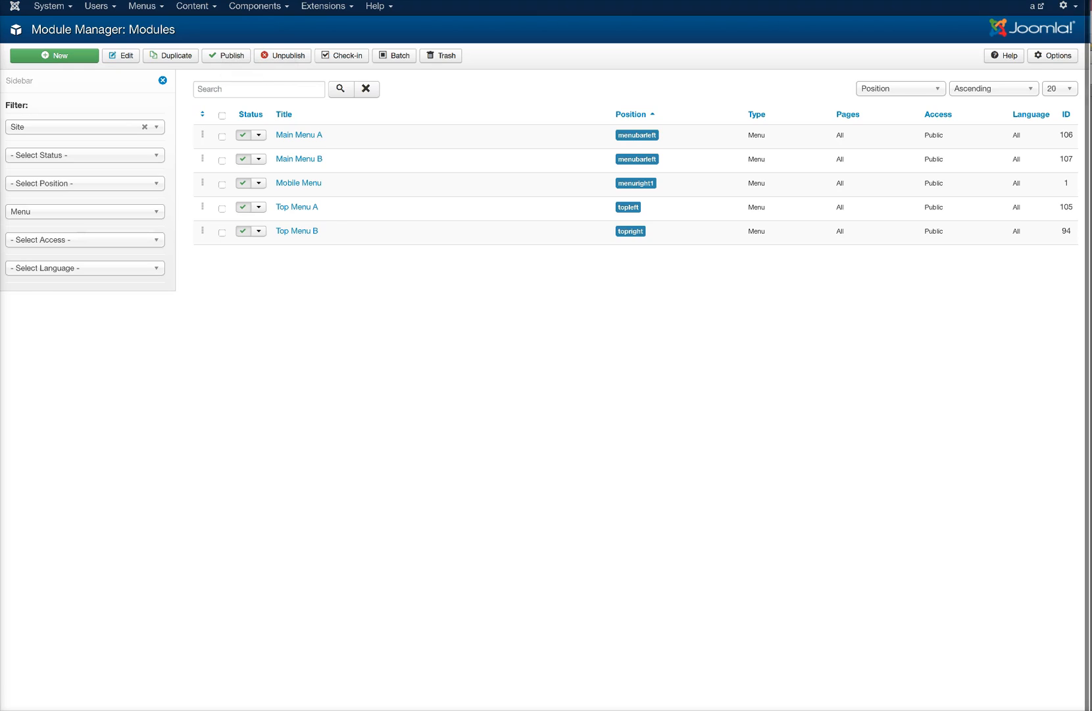
# Clear the Menu type filter in the Module Manager and filter the modules by position inset1.
pyautogui.click(84, 212)
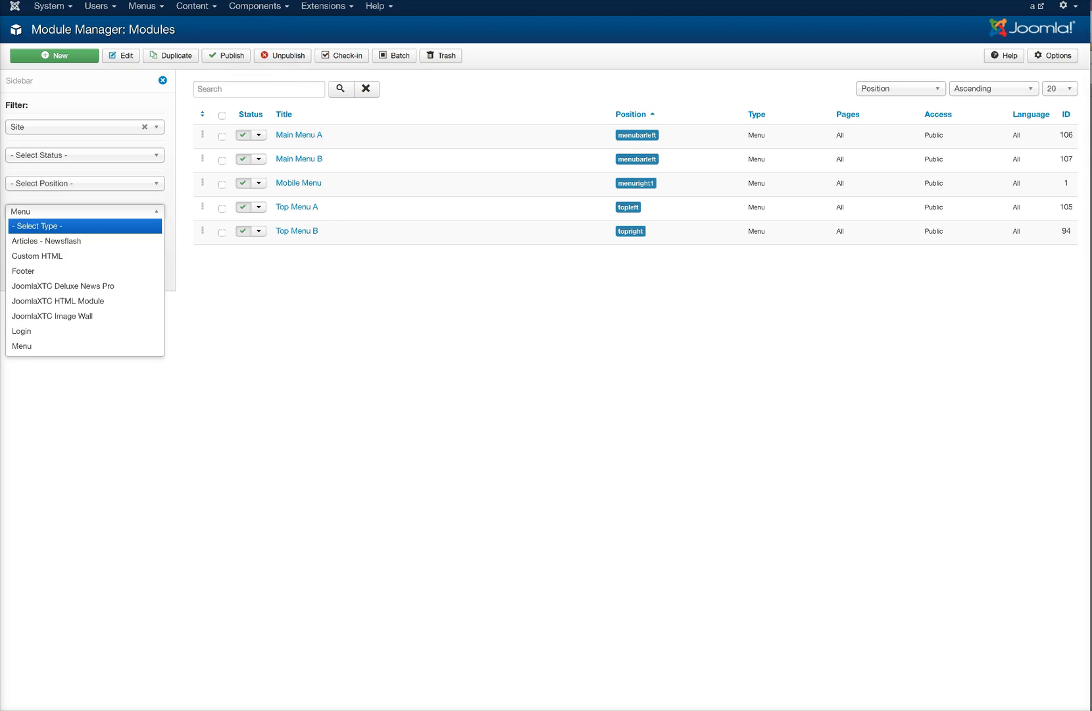
pyautogui.click(85, 227)
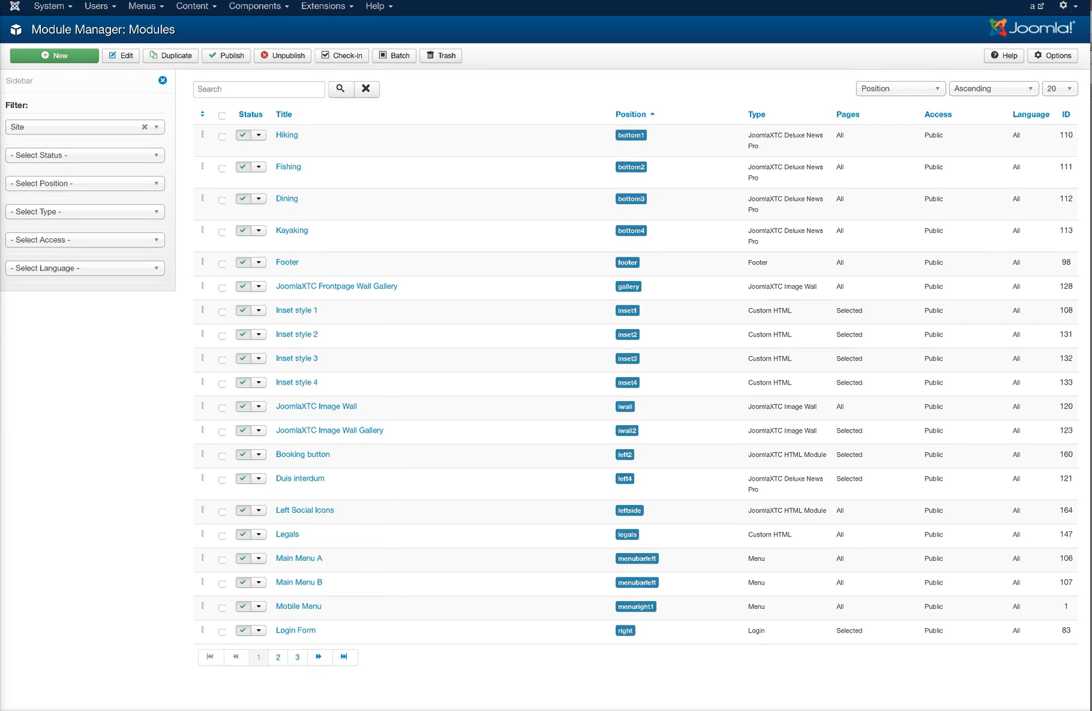
pyautogui.click(85, 183)
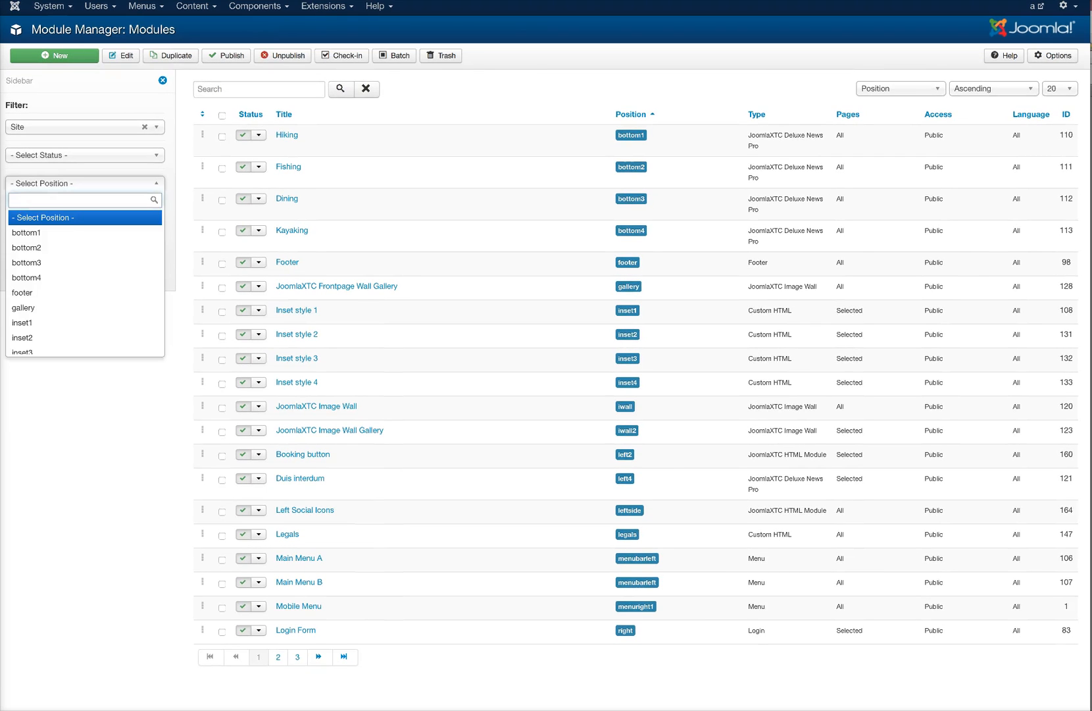
pyautogui.press('Down')
pyautogui.press('Down')
pyautogui.press('Down')
pyautogui.press('Down')
pyautogui.press('Down')
pyautogui.press('Down')
pyautogui.press('Down')
pyautogui.press('Down')
pyautogui.press('Down')
pyautogui.press('Up')
pyautogui.press('Up')
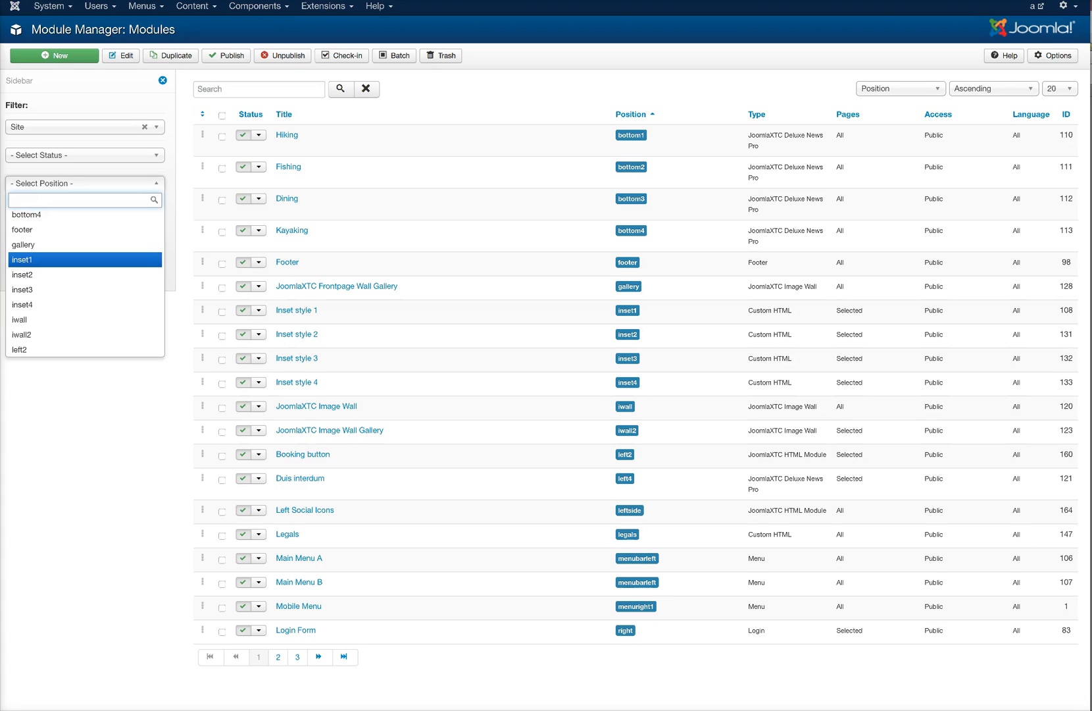
pyautogui.press('Down')
pyautogui.click(22, 260)
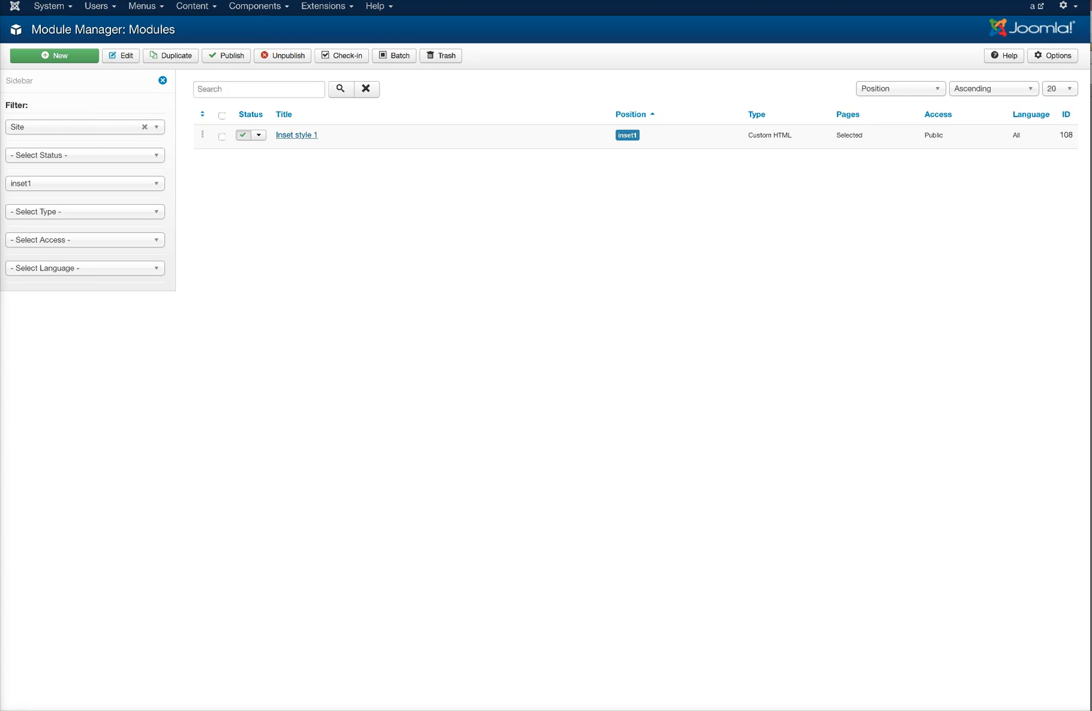
# Inspect the HTML source of the Inset style 1 module, and close the module without saving.
pyautogui.click(296, 135)
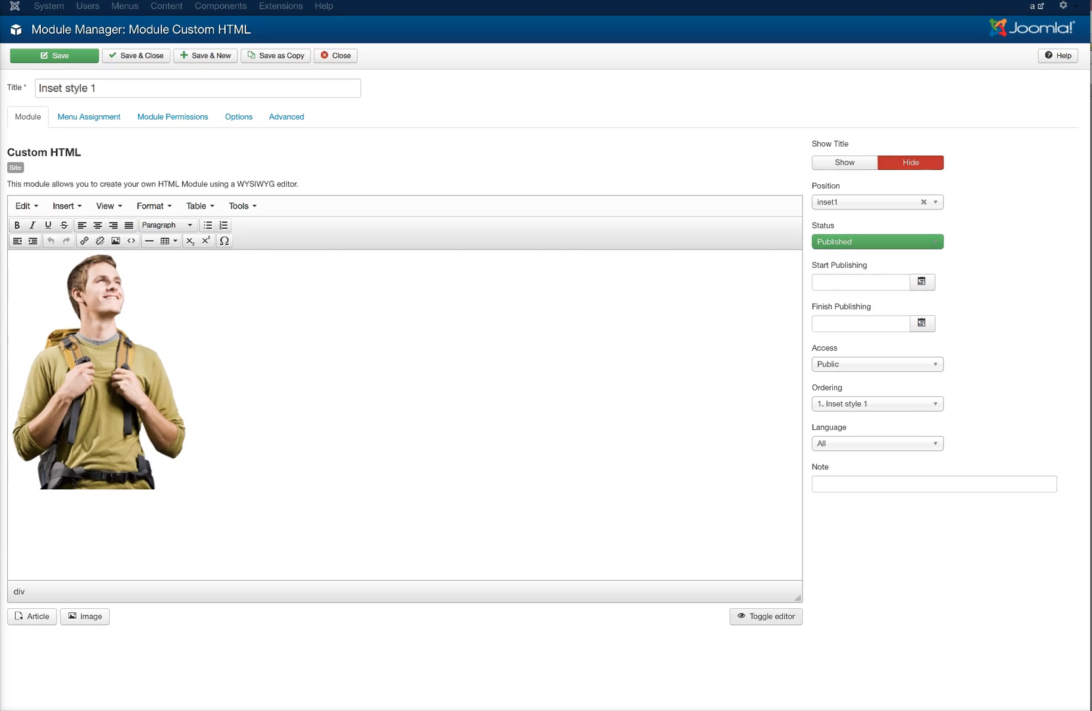
pyautogui.click(766, 616)
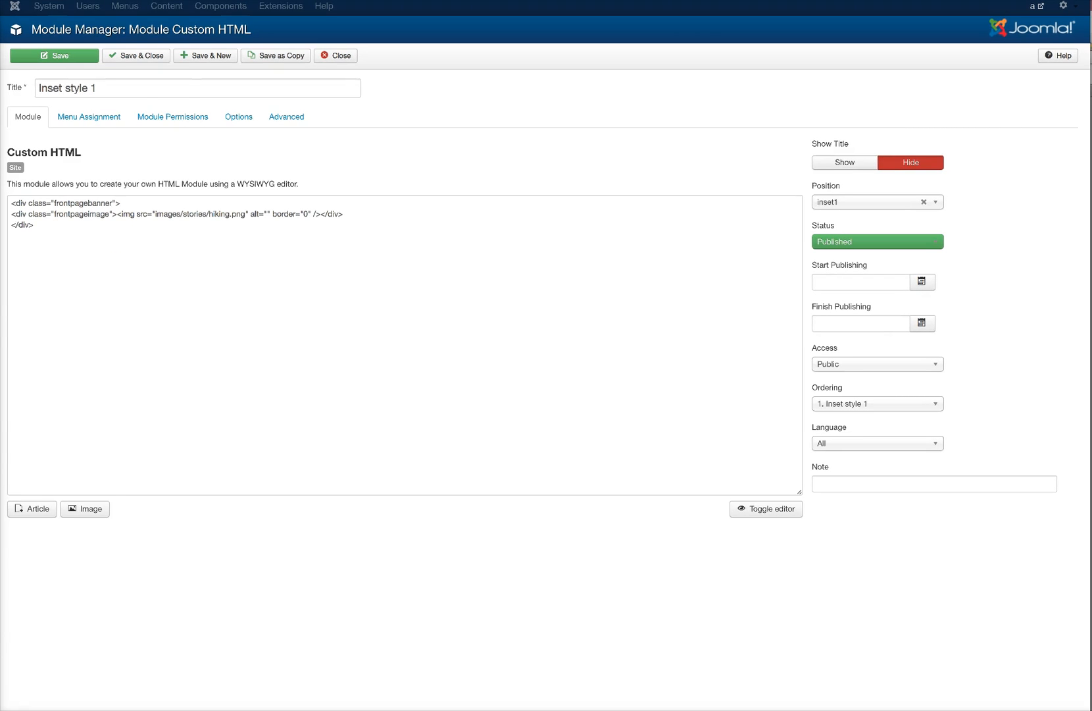
pyautogui.click(336, 56)
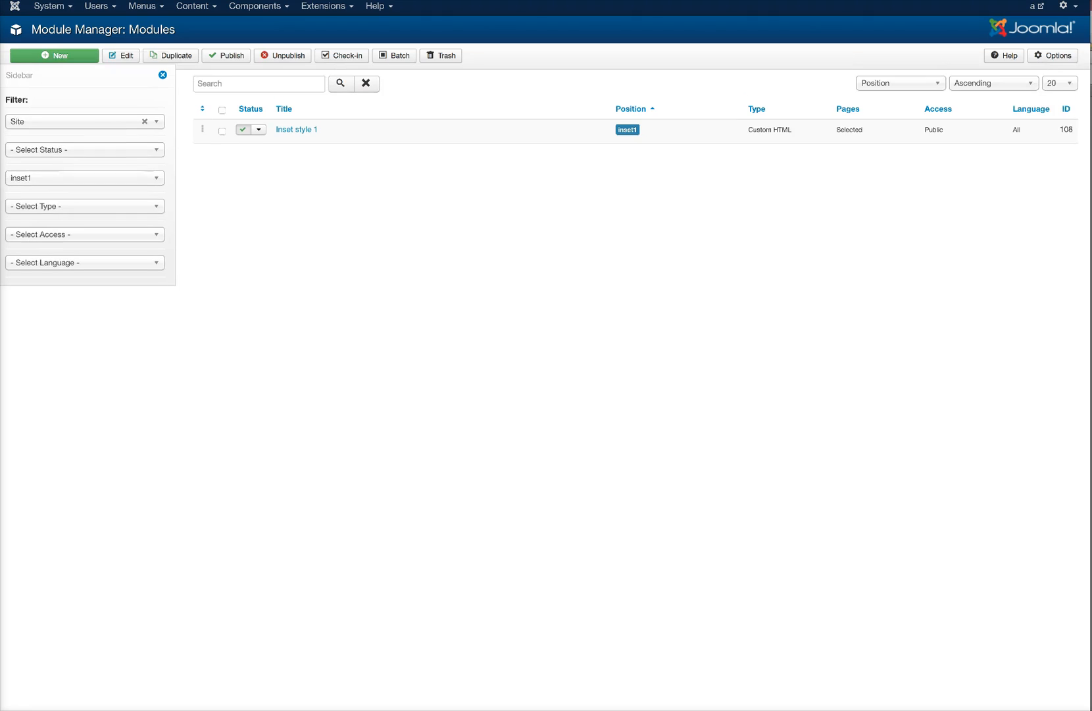
# Change the module list's position filter to inset2.
pyautogui.click(85, 184)
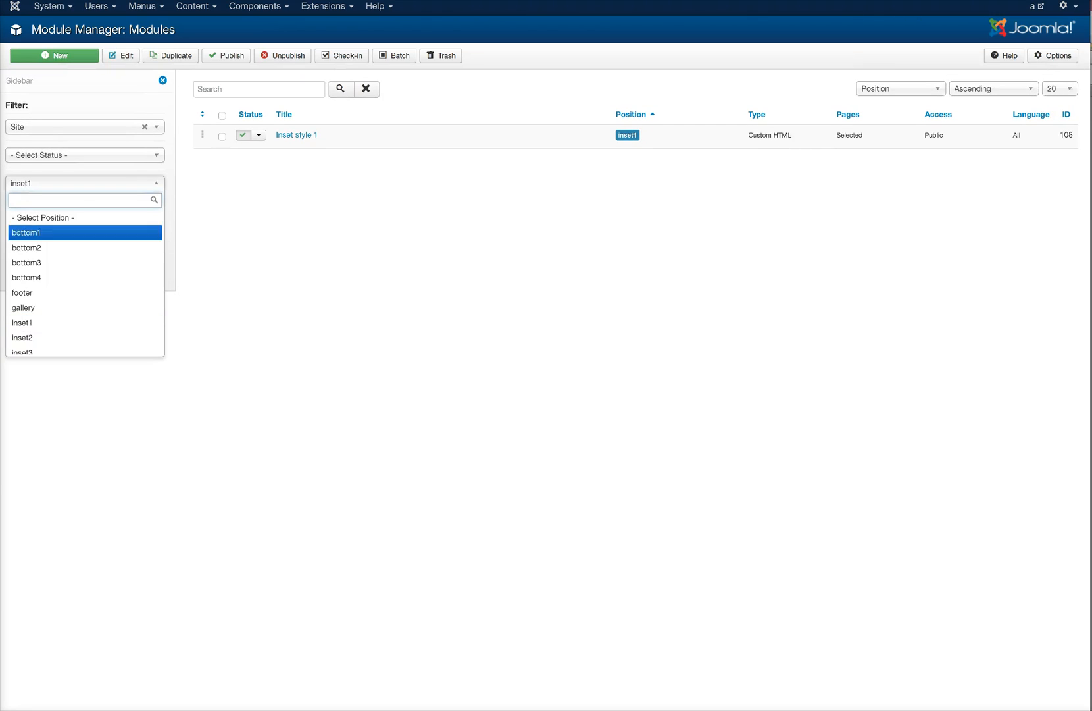
pyautogui.click(85, 332)
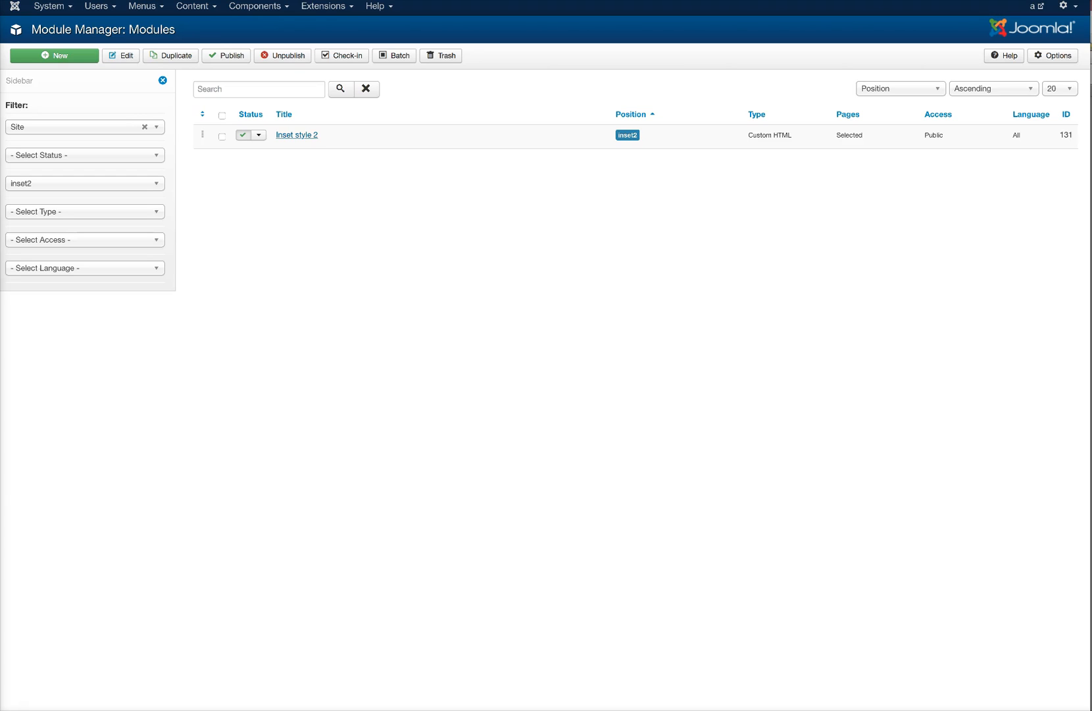
# Inspect the HTML source of the Inset style 2 module, close it without saving, and check the banner on the front end.
pyautogui.click(297, 134)
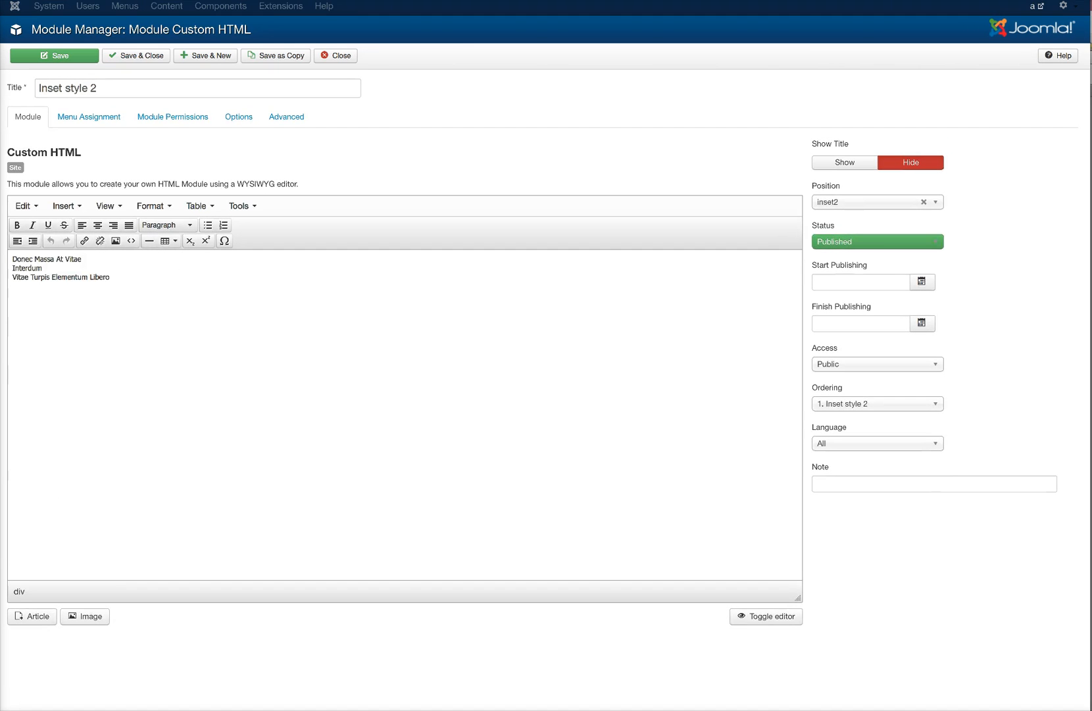
pyautogui.click(767, 616)
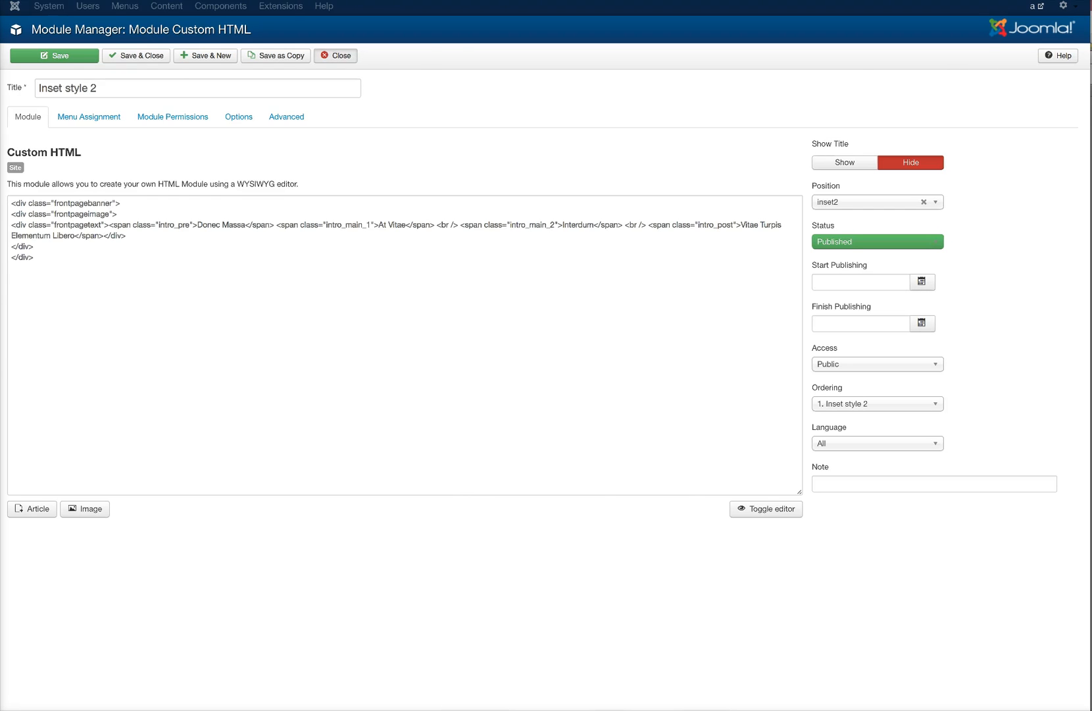
pyautogui.click(336, 55)
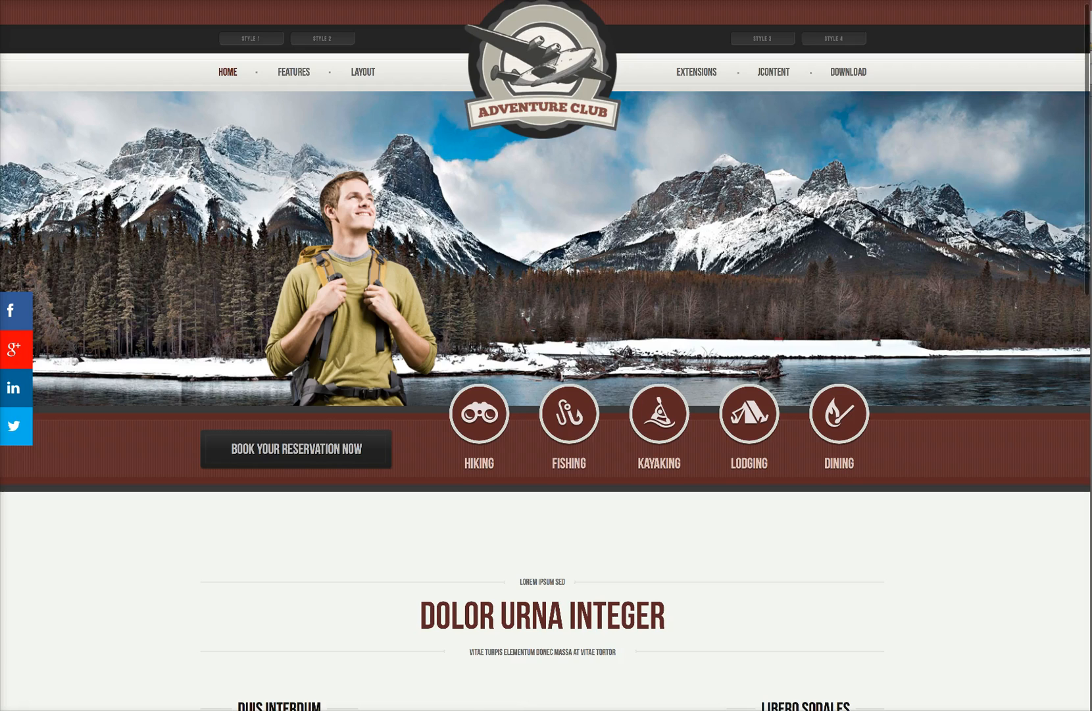
pyautogui.scroll(-1, 546, 356)
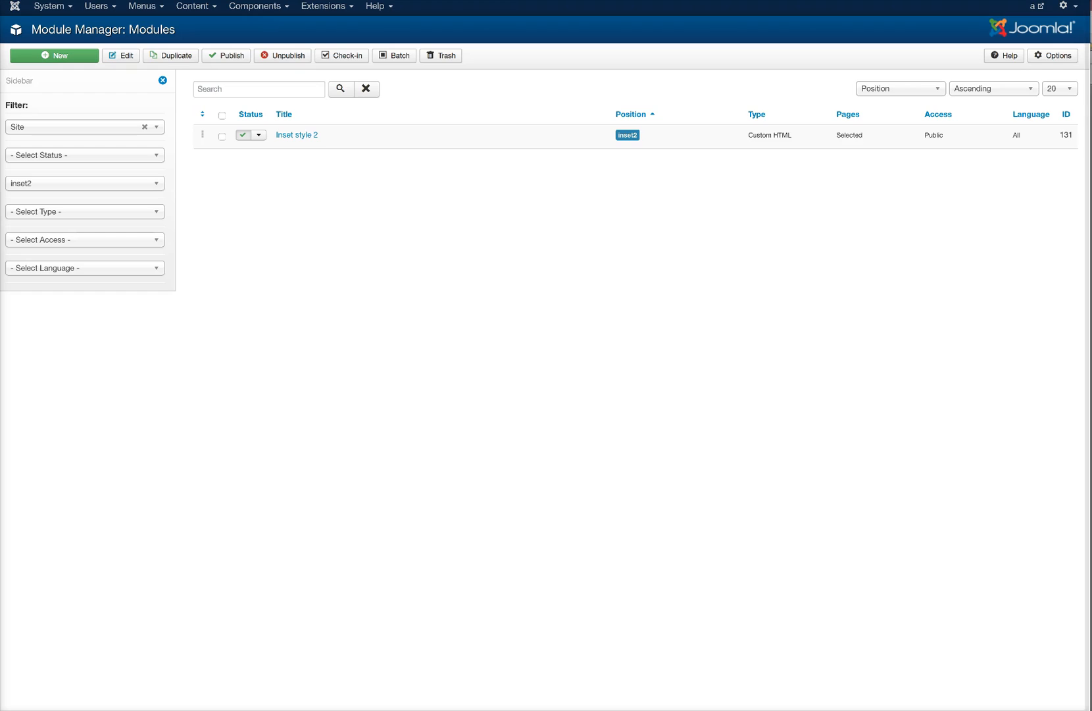
# Filter the modules by position left2, review the Booking button module's custom HTML output, and close it without saving.
pyautogui.click(85, 183)
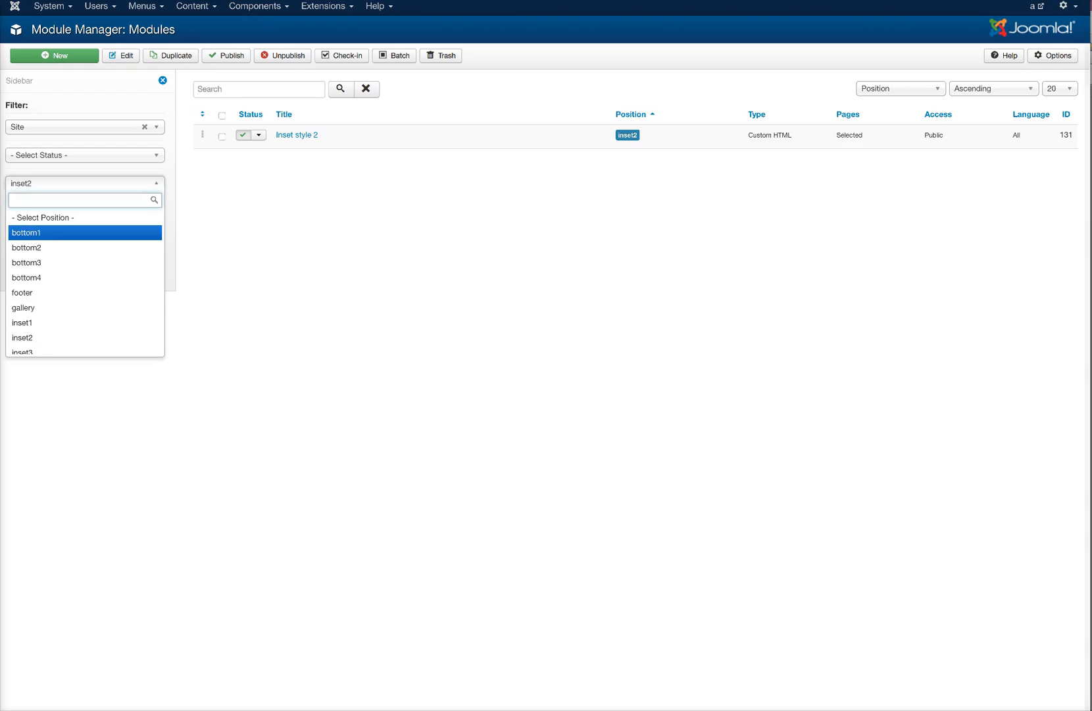
pyautogui.scroll(-4, 85, 246)
pyautogui.scroll(1, 85, 252)
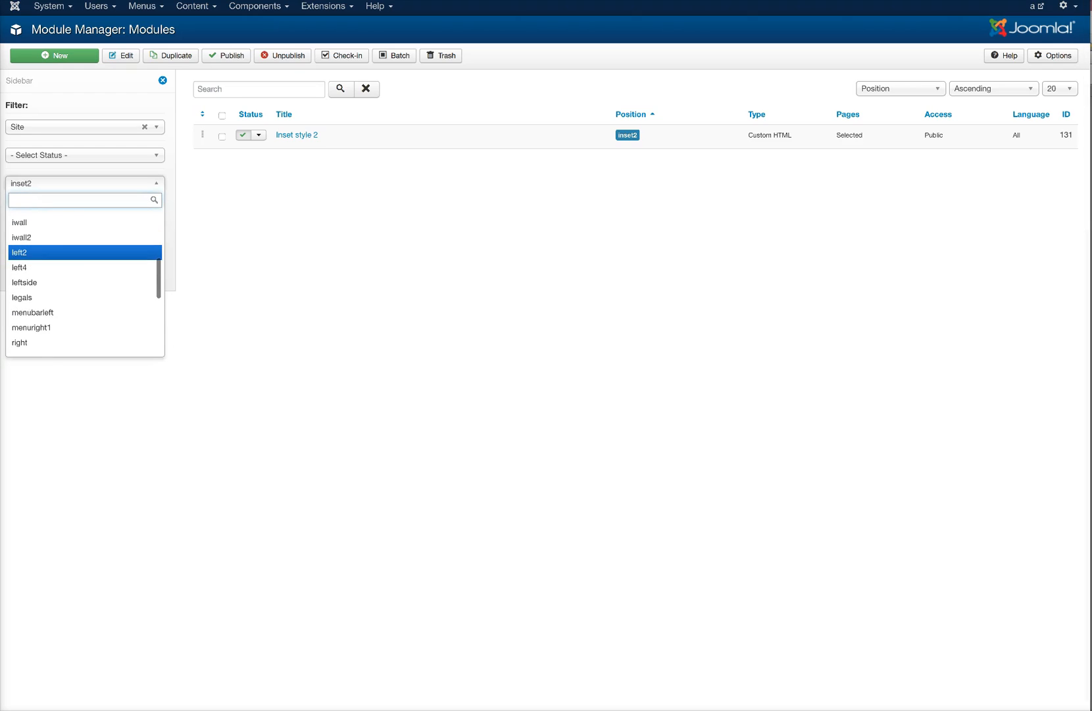
pyautogui.press('Return')
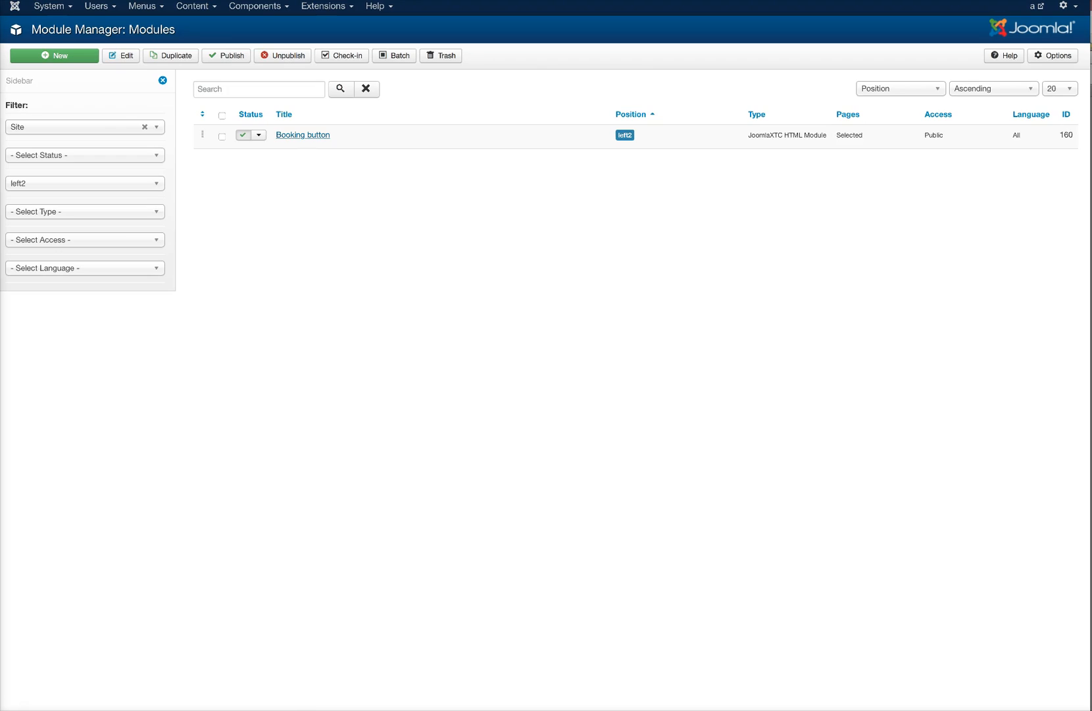
pyautogui.click(303, 134)
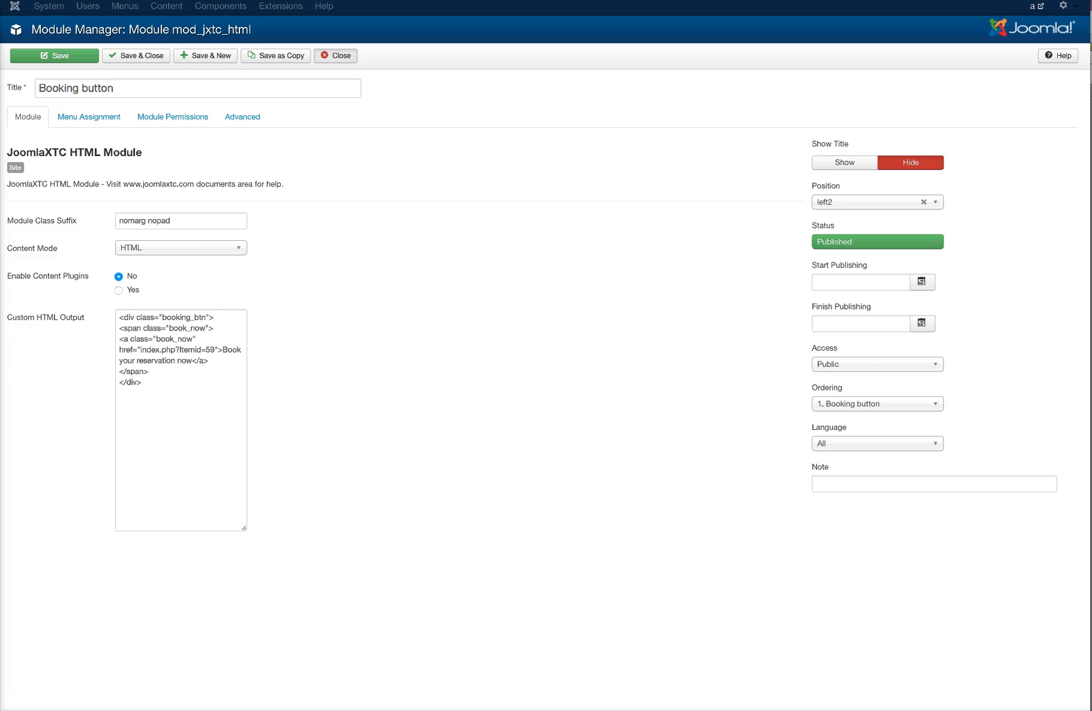
pyautogui.click(335, 55)
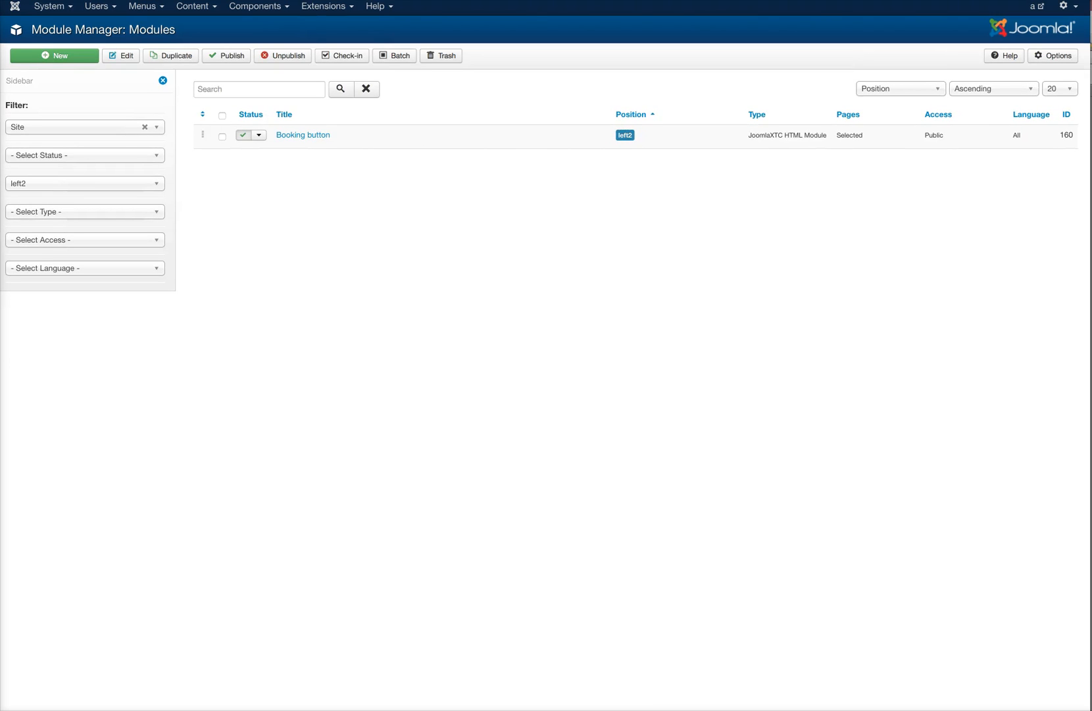
# Change the module list's position filter to user1.
pyautogui.click(85, 184)
pyautogui.scroll(-4, 85, 289)
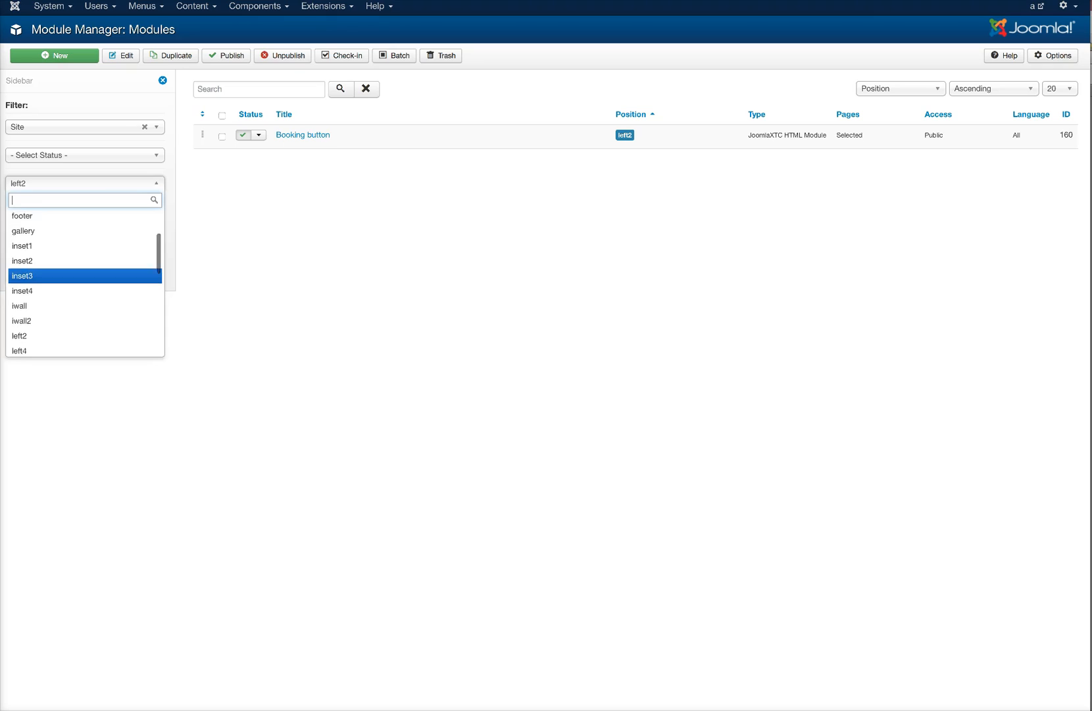
pyautogui.scroll(3, 85, 288)
pyautogui.scroll(-3, 85, 288)
pyautogui.scroll(-3, 85, 288)
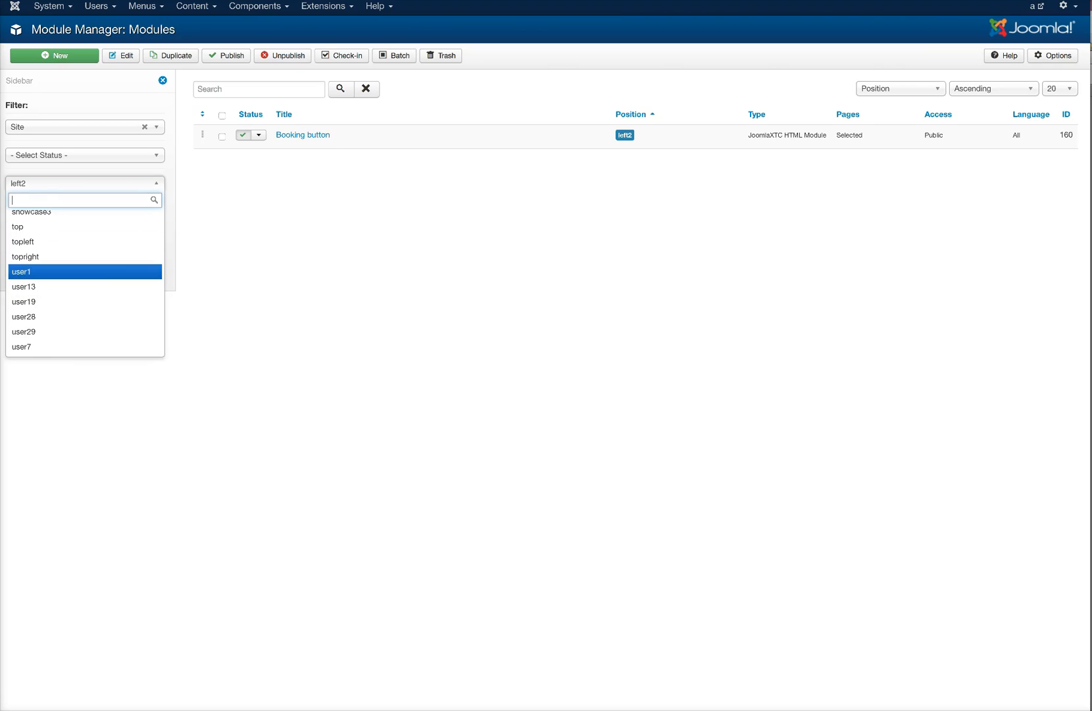
pyautogui.click(85, 271)
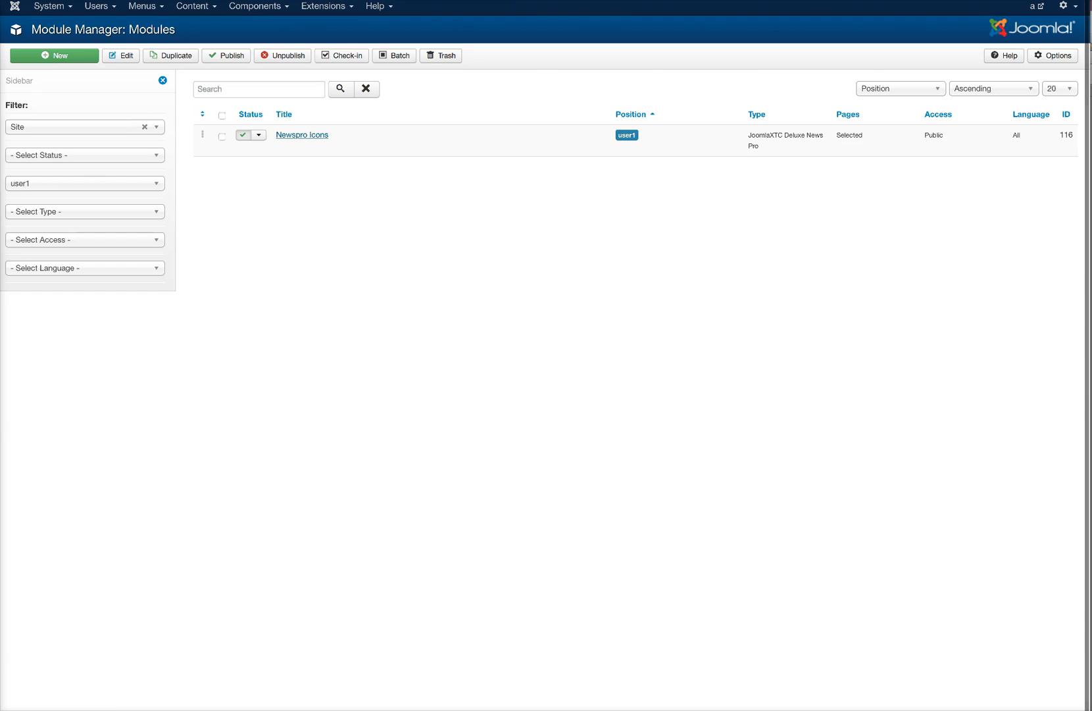
# Review the Newspro Icons module's category selection, display parameters and HTML templates.
pyautogui.click(302, 135)
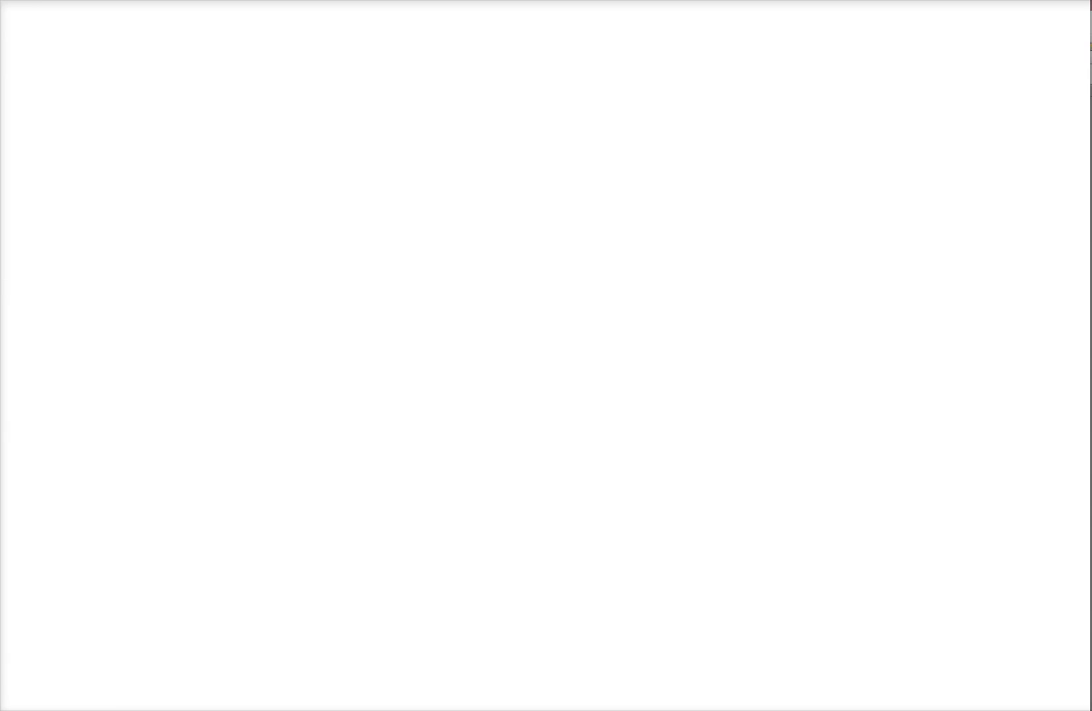
pyautogui.scroll(-1, 546, 361)
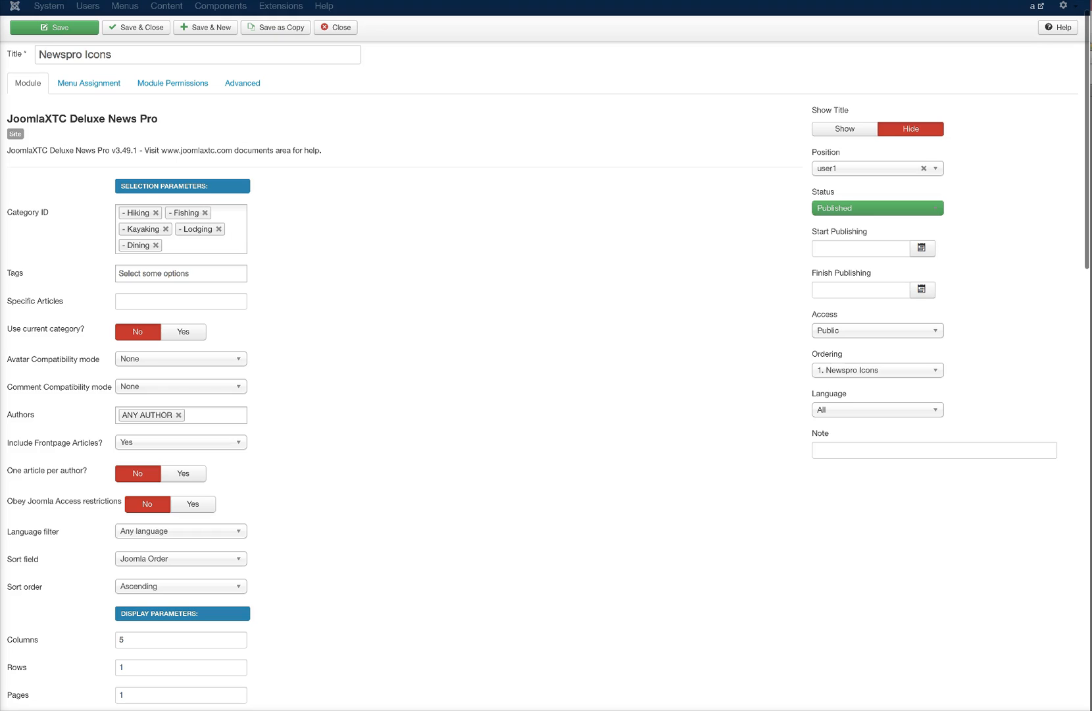
pyautogui.scroll(-1, 547, 375)
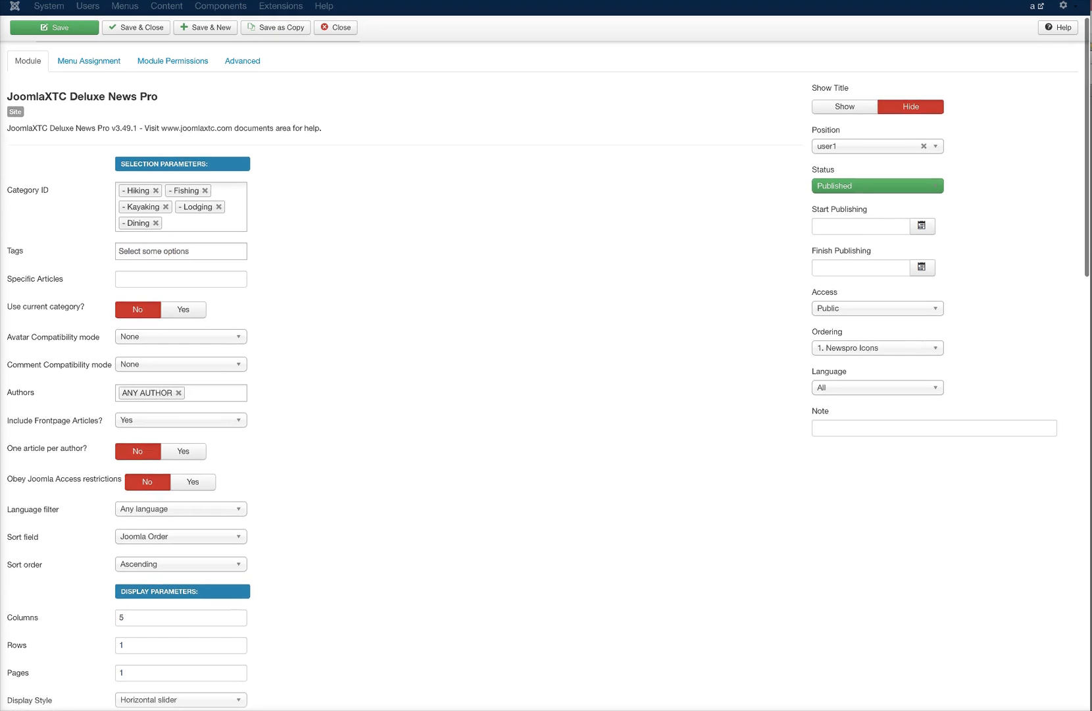
pyautogui.scroll(-5, 546, 366)
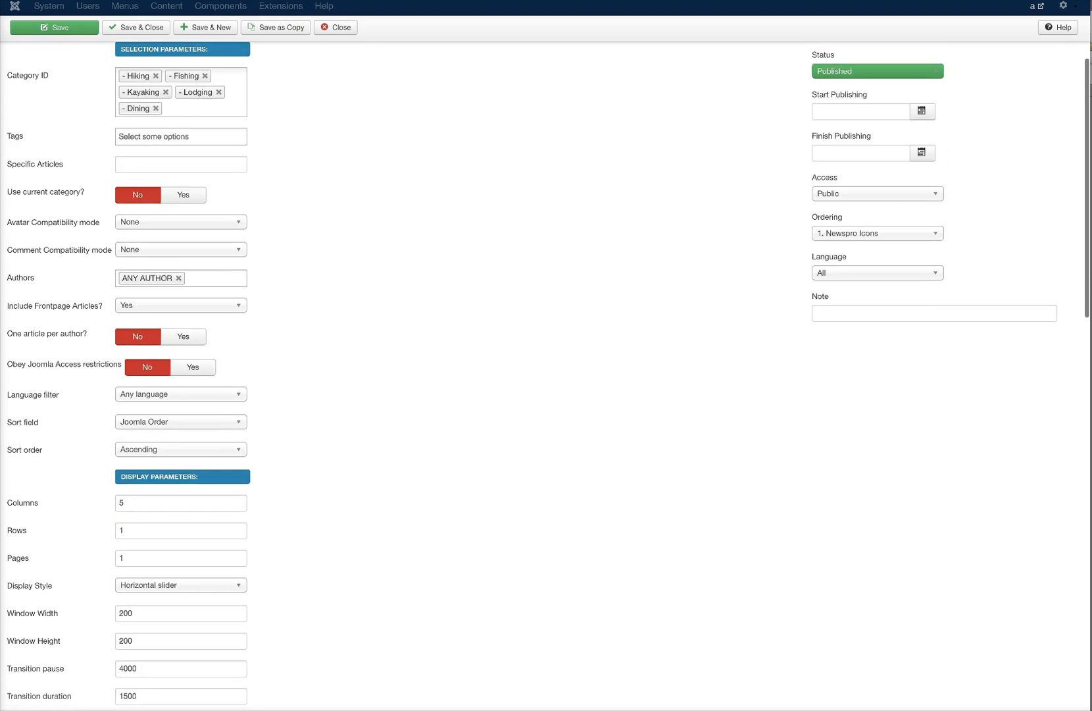
pyautogui.scroll(-10, 547, 366)
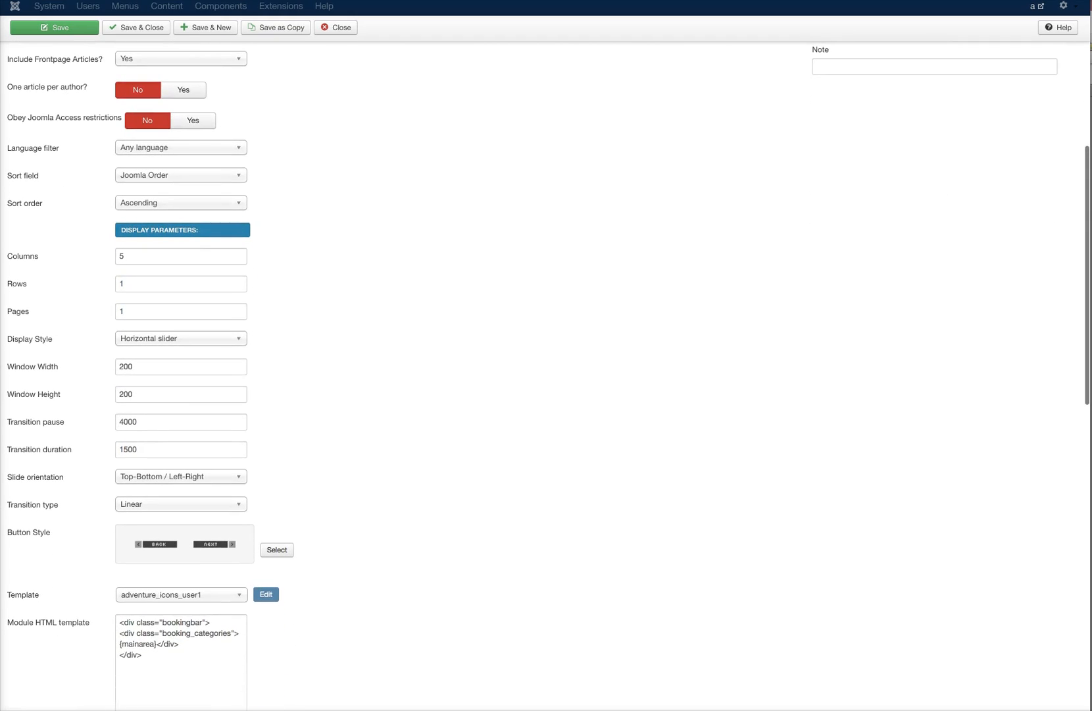
pyautogui.scroll(-2, 546, 366)
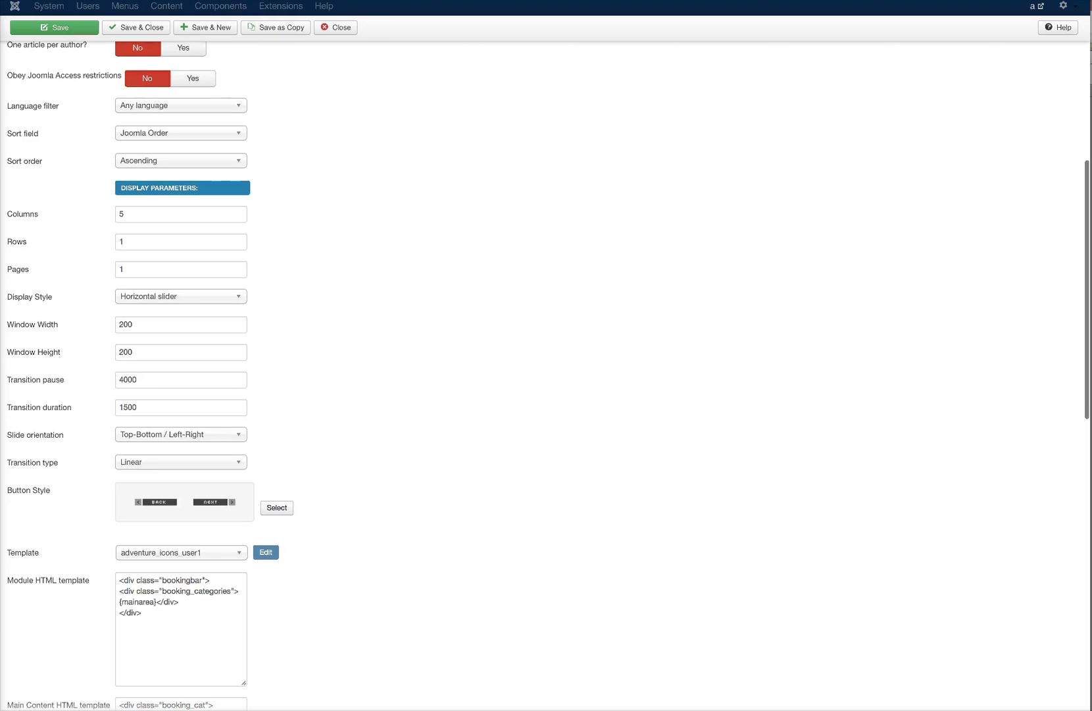
pyautogui.scroll(-5, 546, 375)
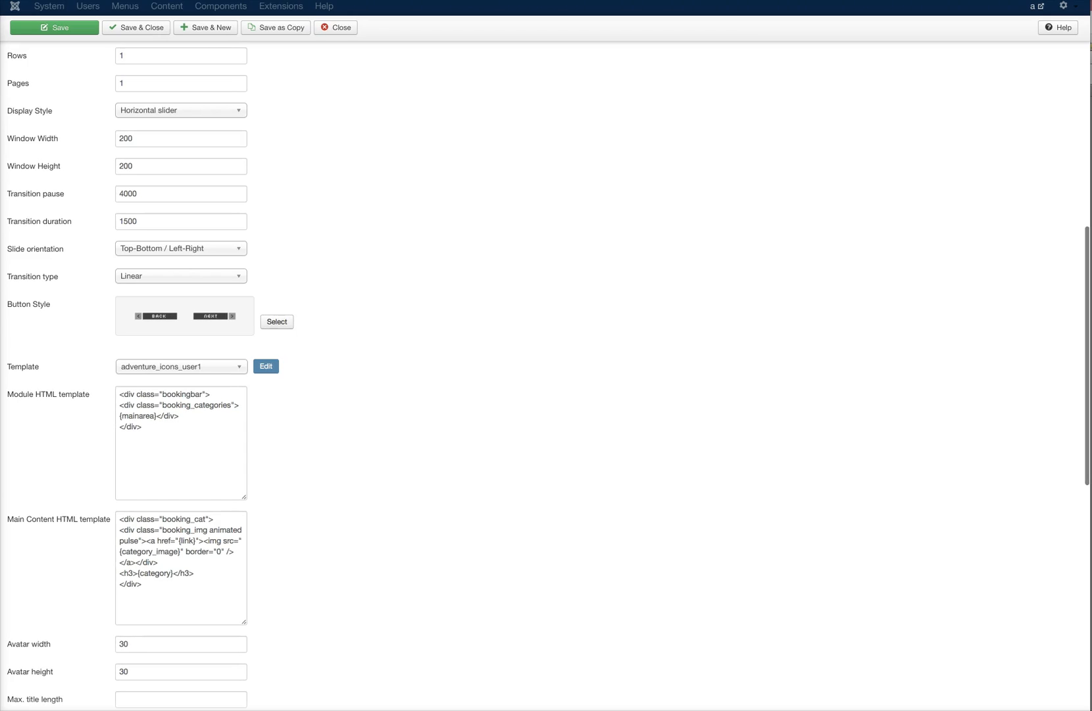
# Look through the available templates for the Newspro Icons module, keep adventure_icons_user1, and close the module without saving.
pyautogui.click(181, 367)
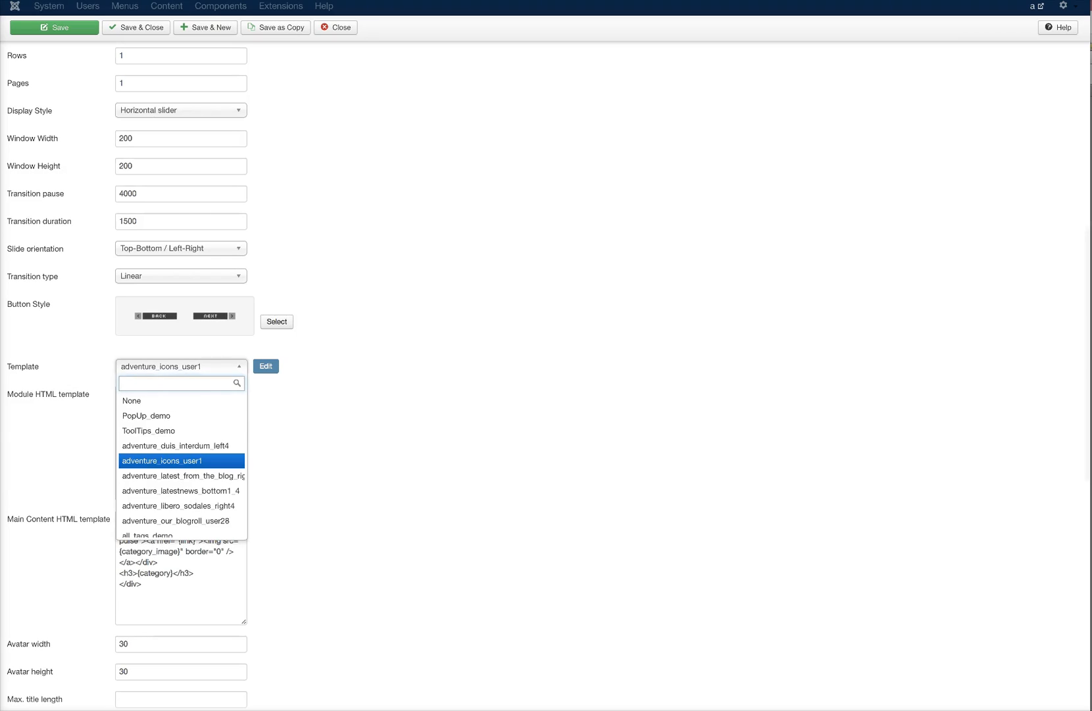
pyautogui.press('Escape')
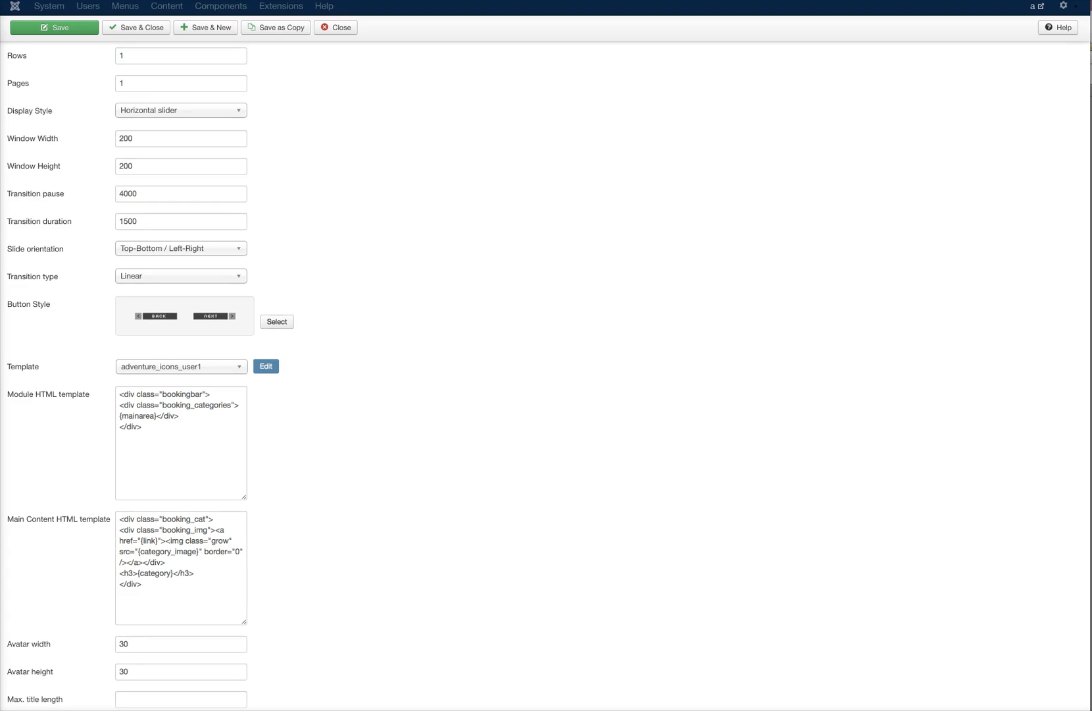
pyautogui.click(181, 367)
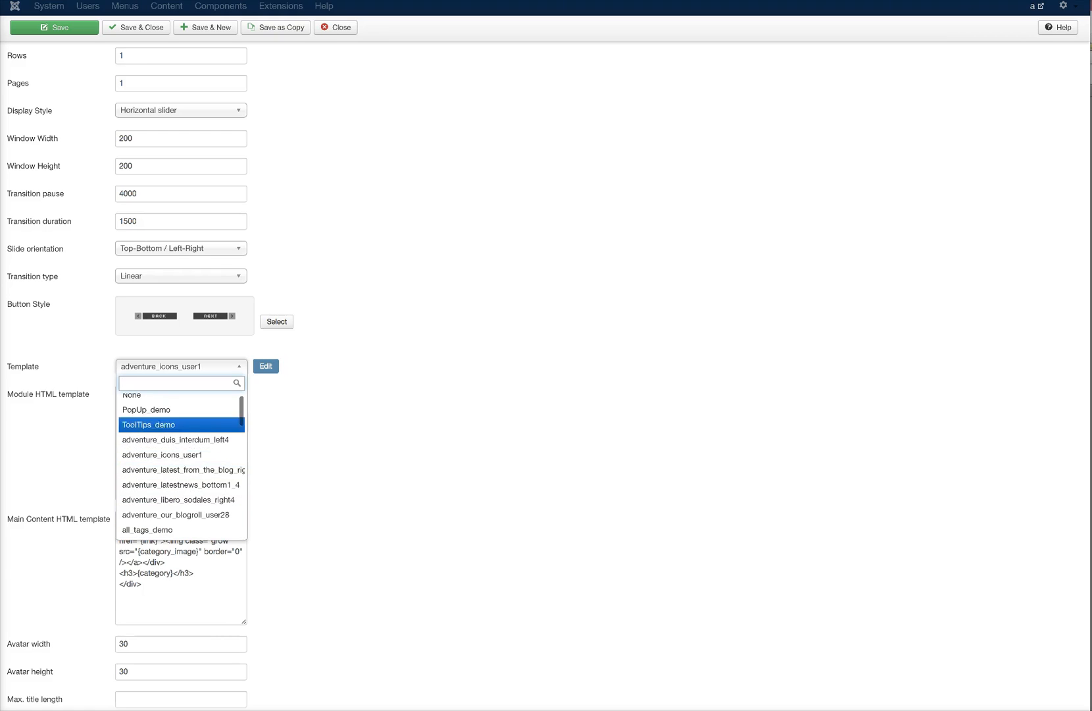
pyautogui.click(181, 367)
pyautogui.scroll(10, 546, 355)
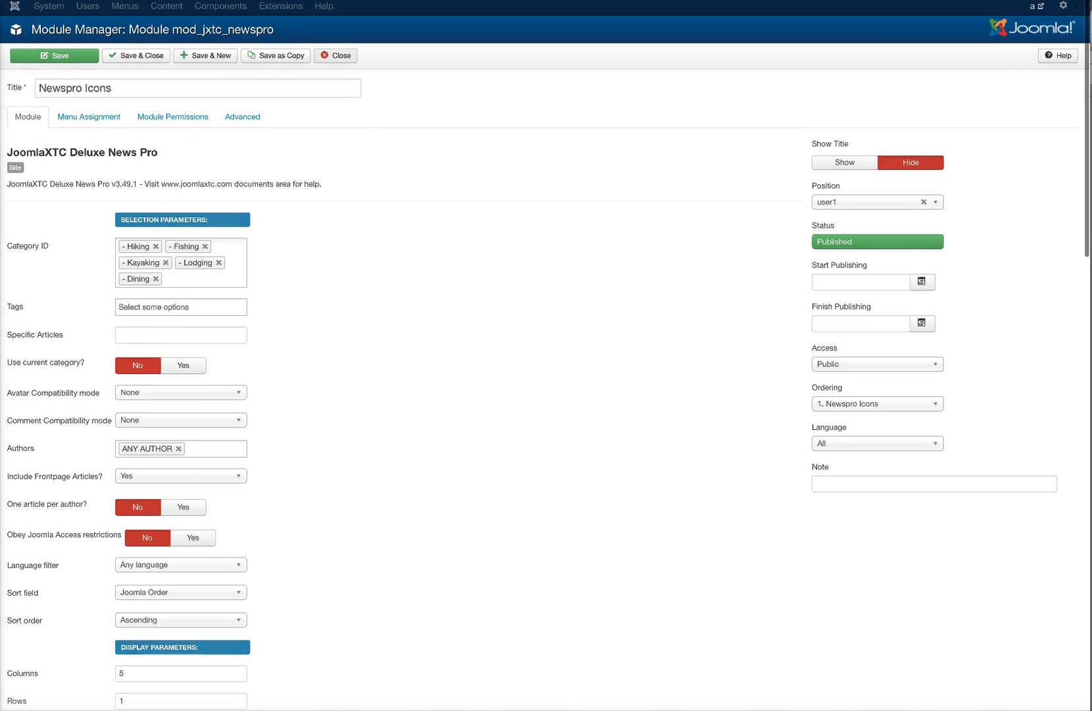
pyautogui.click(336, 55)
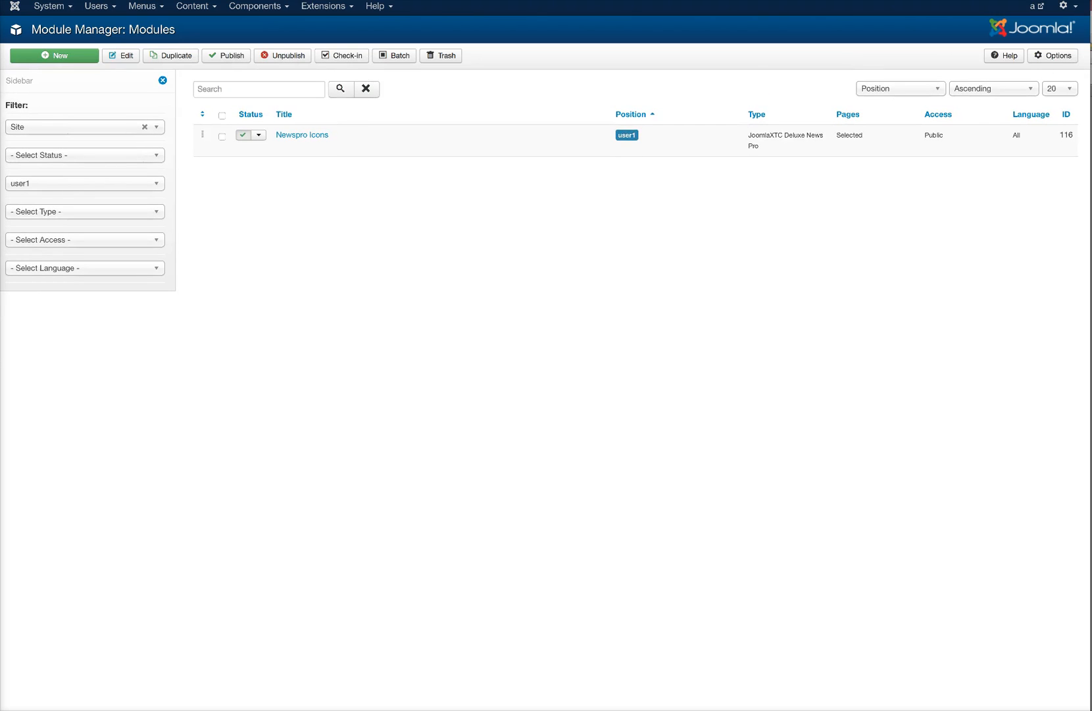
# Filter the modules by position user7, and look over the intro banner text on the site's home page.
pyautogui.click(86, 183)
pyautogui.scroll(-2, 86, 272)
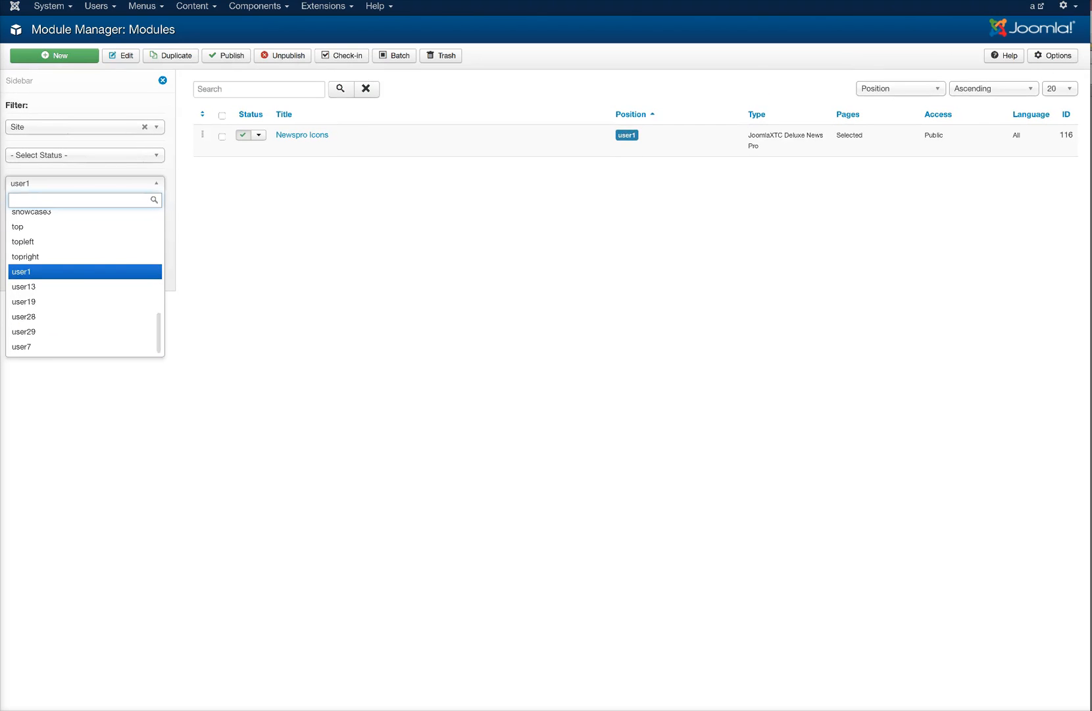
pyautogui.press('Return')
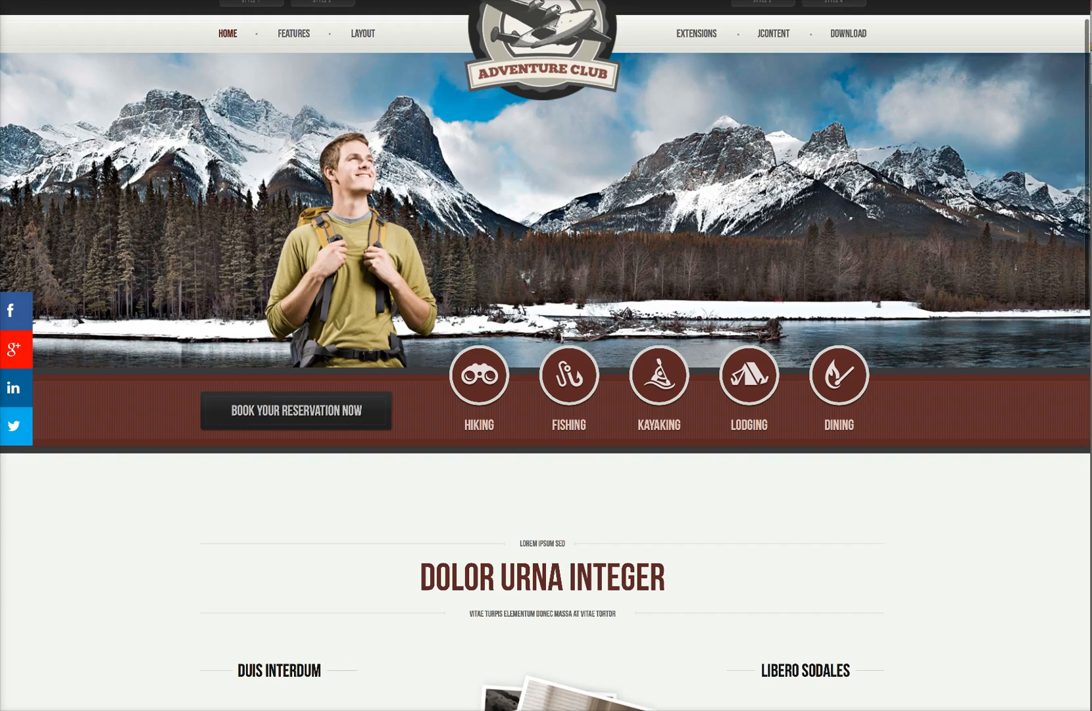
pyautogui.scroll(-2, 547, 355)
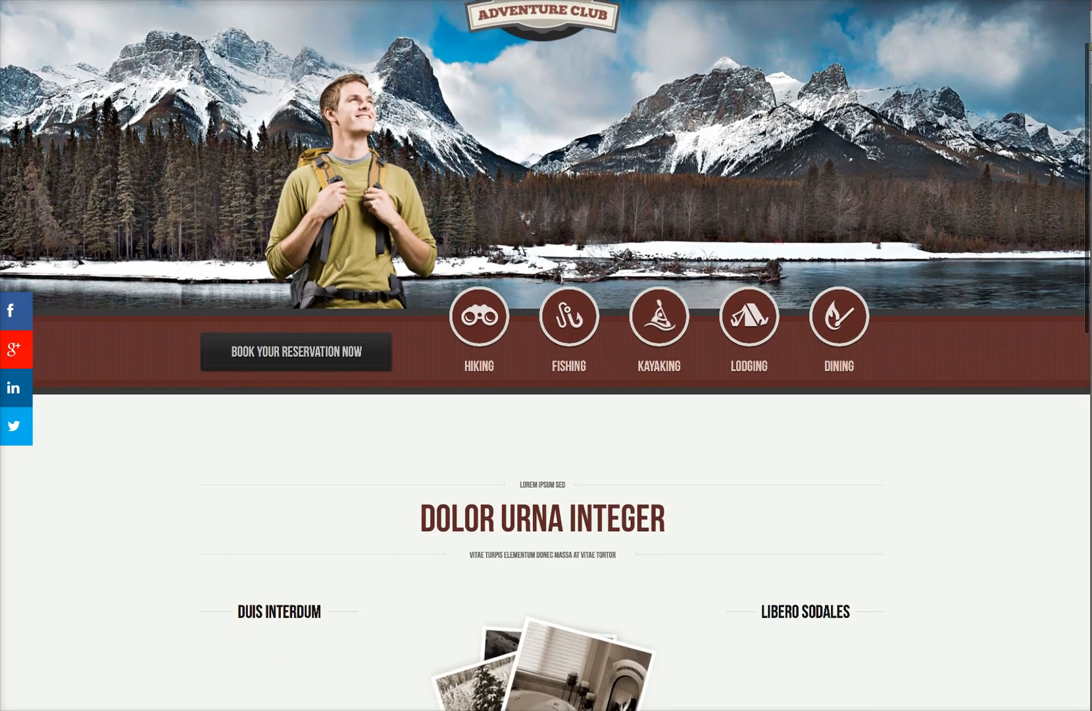
pyautogui.scroll(-2, 546, 356)
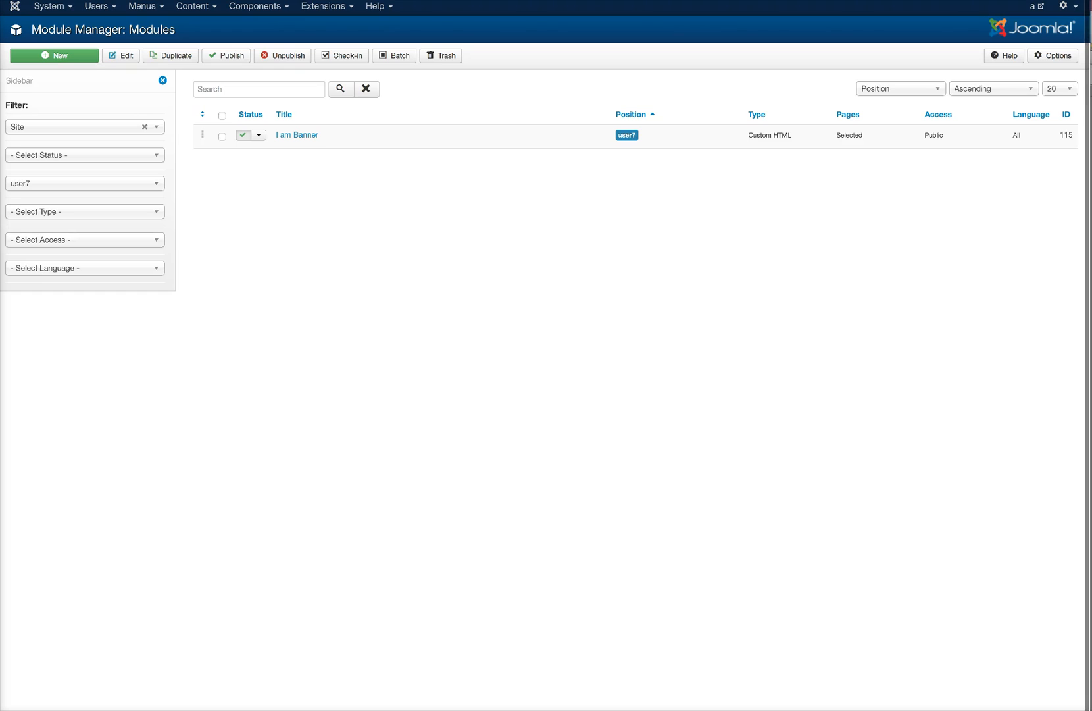
# Inspect the HTML source of the I am Banner module, and close the module without saving.
pyautogui.click(297, 135)
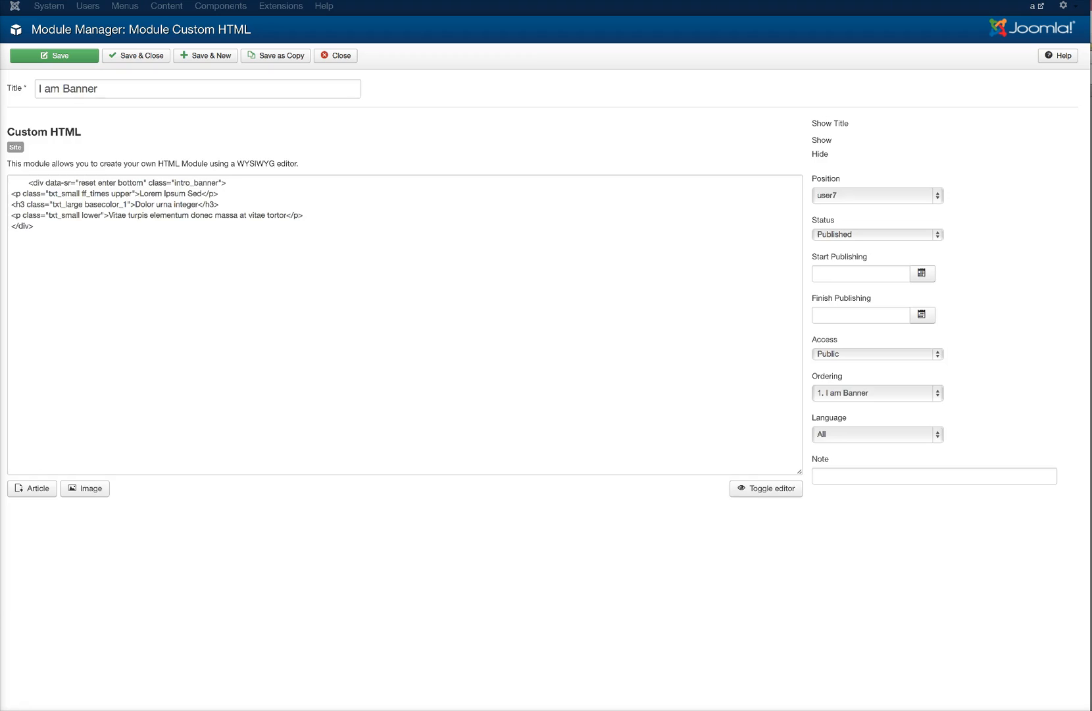
pyautogui.click(766, 616)
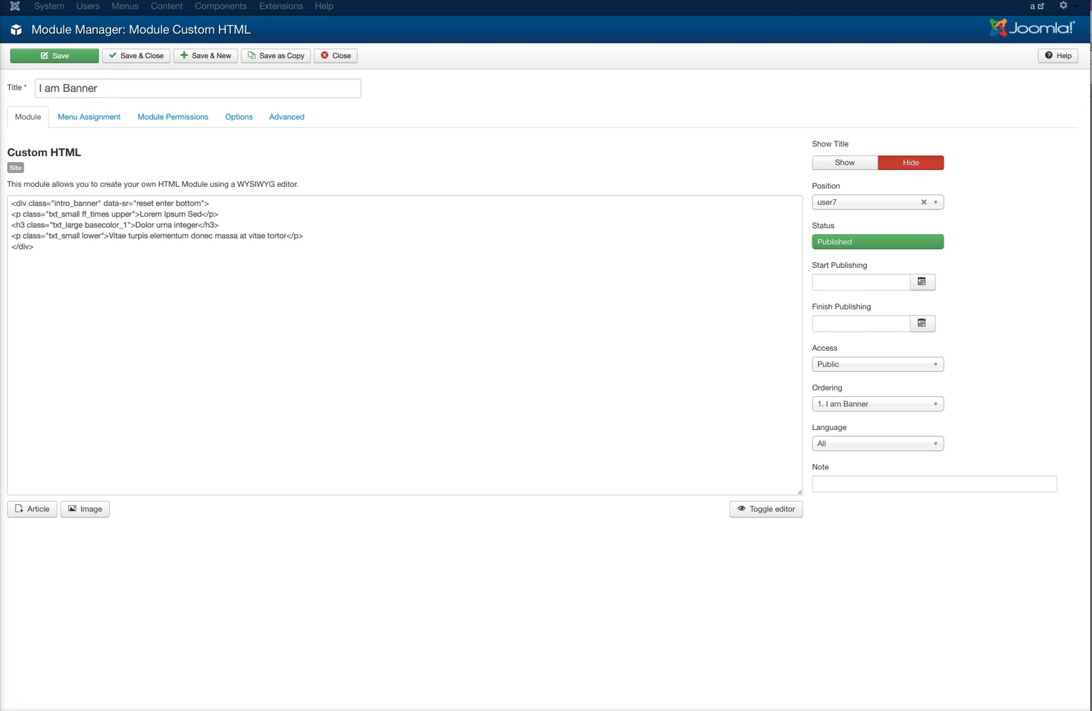
pyautogui.click(336, 56)
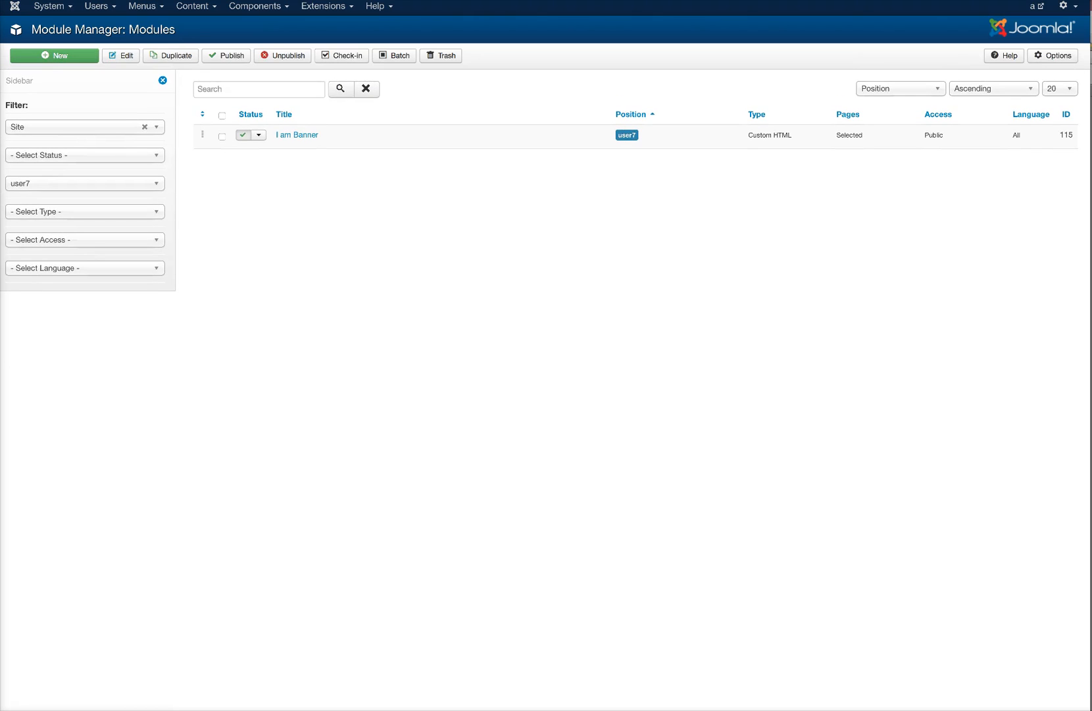
# Filter the modules by position left4, and open the Duis interdum module's settings.
pyautogui.click(85, 184)
pyautogui.scroll(1, 84, 250)
pyautogui.scroll(-1, 85, 254)
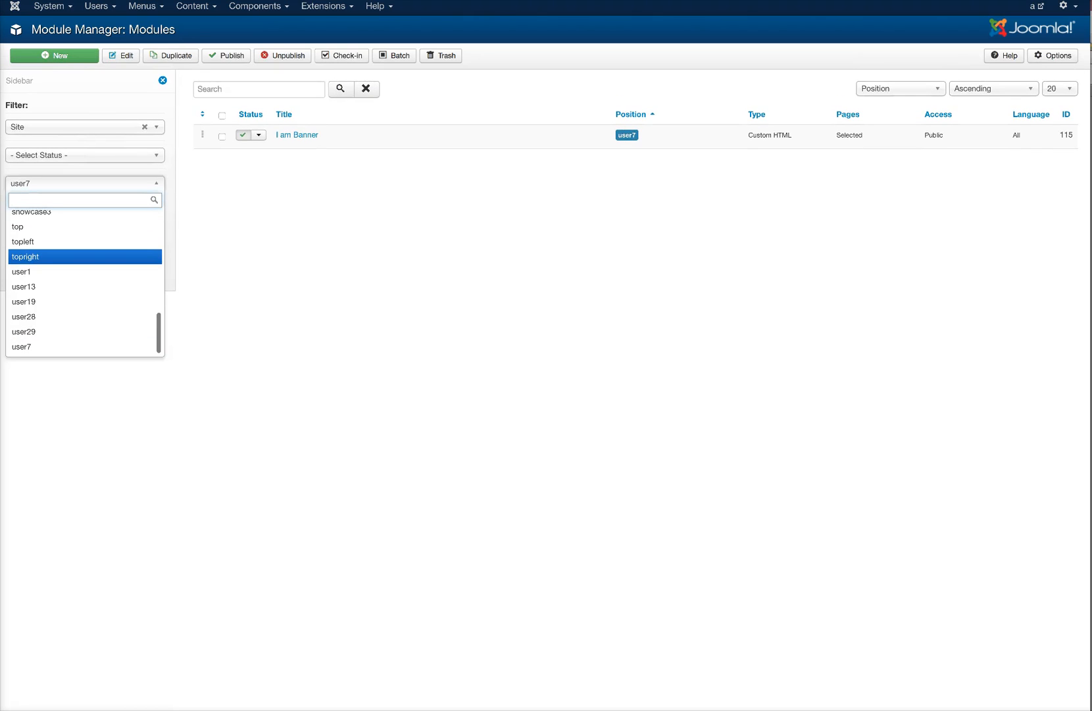
pyautogui.scroll(15, 84, 258)
pyautogui.scroll(-5, 85, 258)
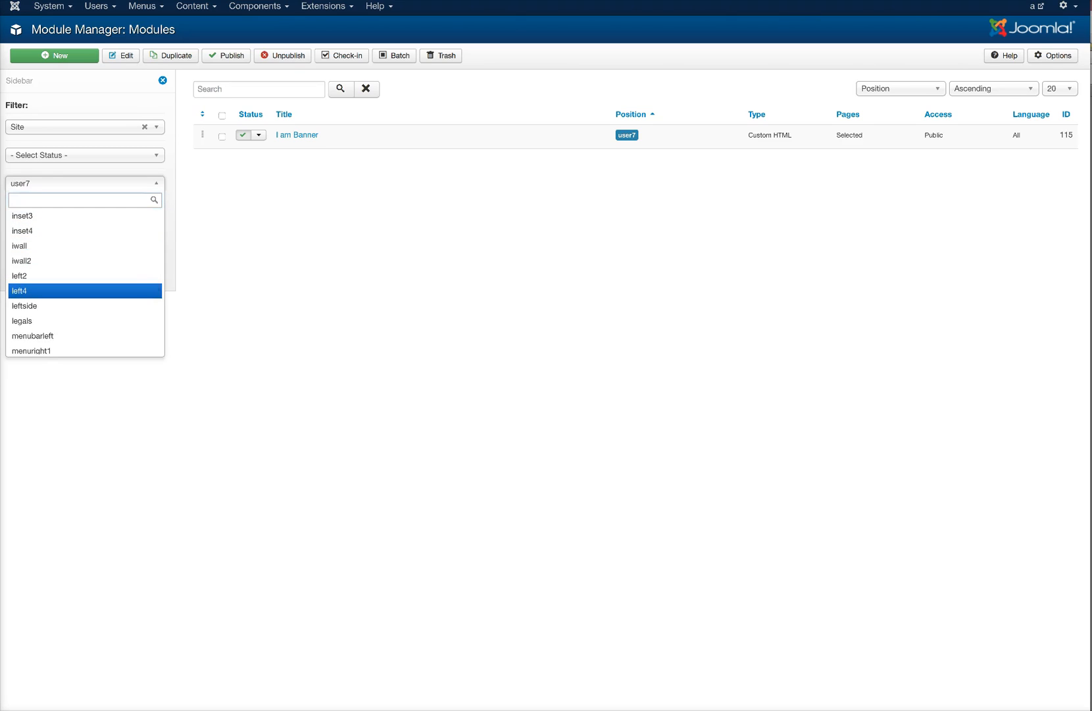
pyautogui.click(85, 290)
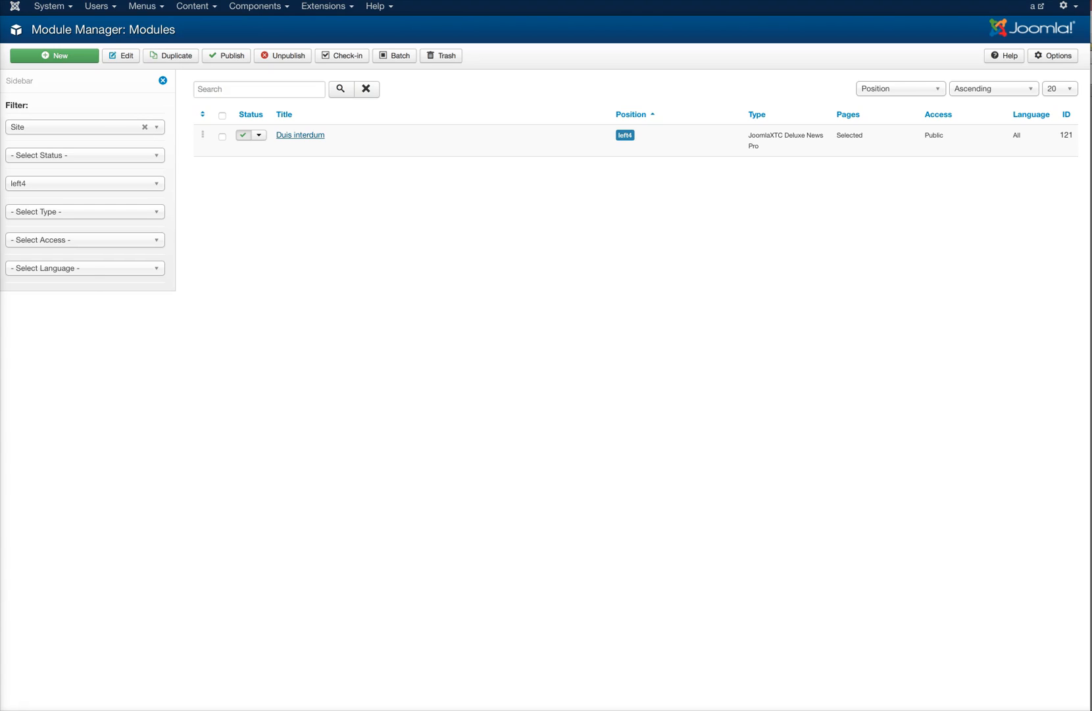
pyautogui.click(300, 135)
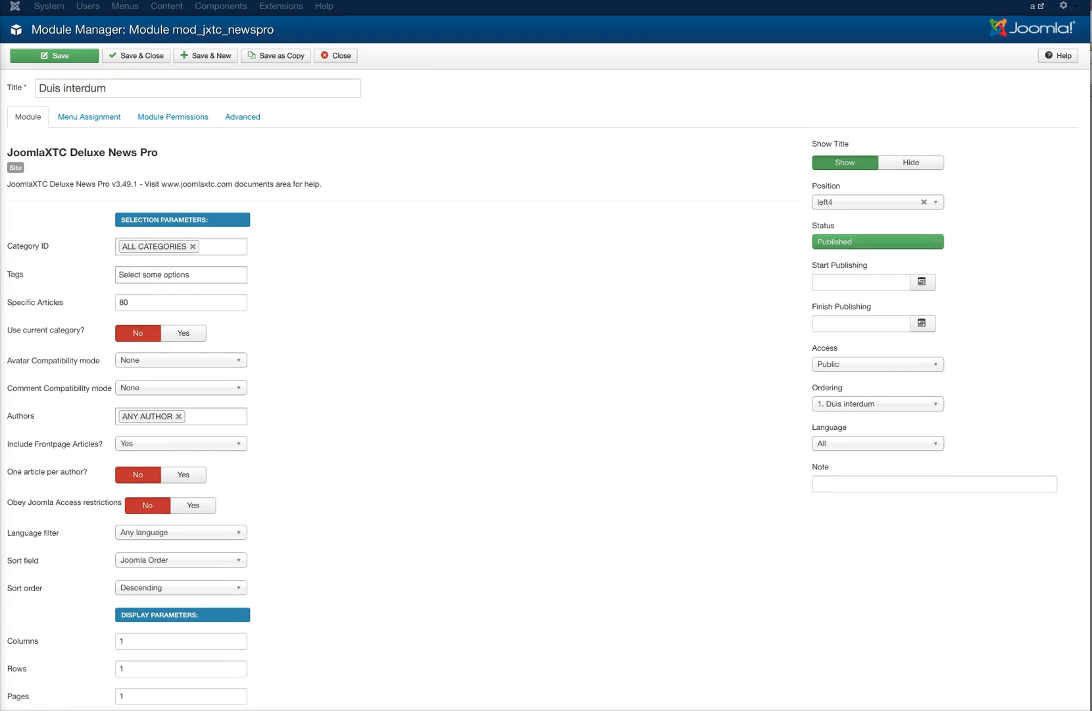
# Review the Duis interdum module's specific article, display and HTML template settings, and close the module without saving.
pyautogui.moveTo(35, 303)
pyautogui.scroll(-6, 547, 369)
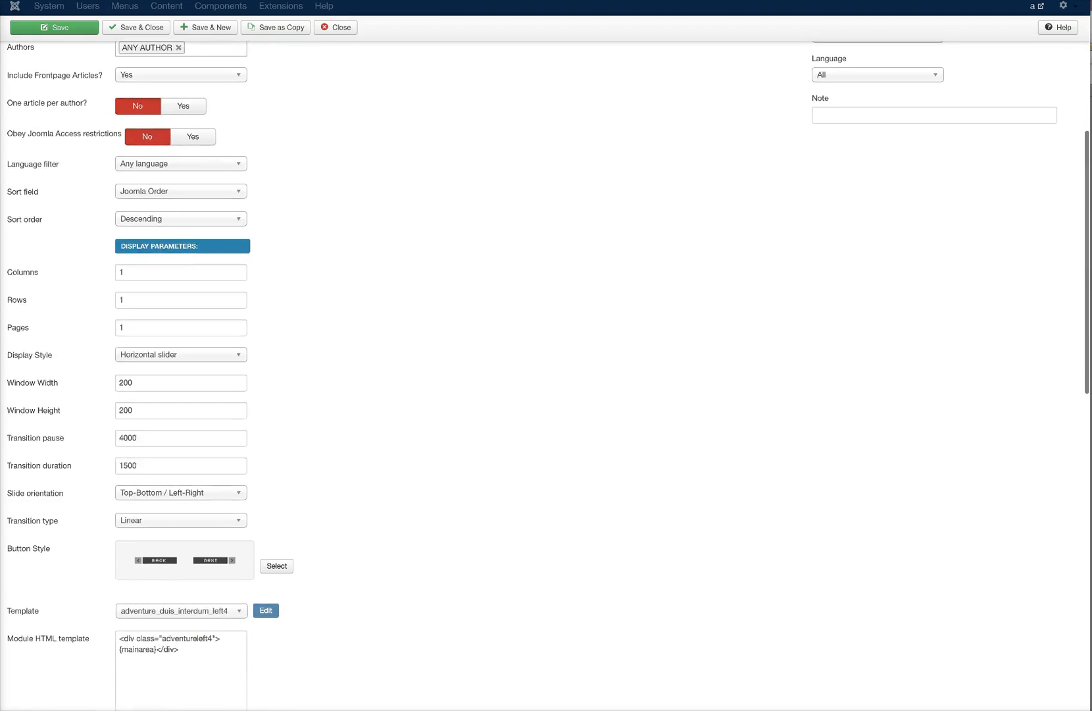
pyautogui.scroll(-5, 547, 368)
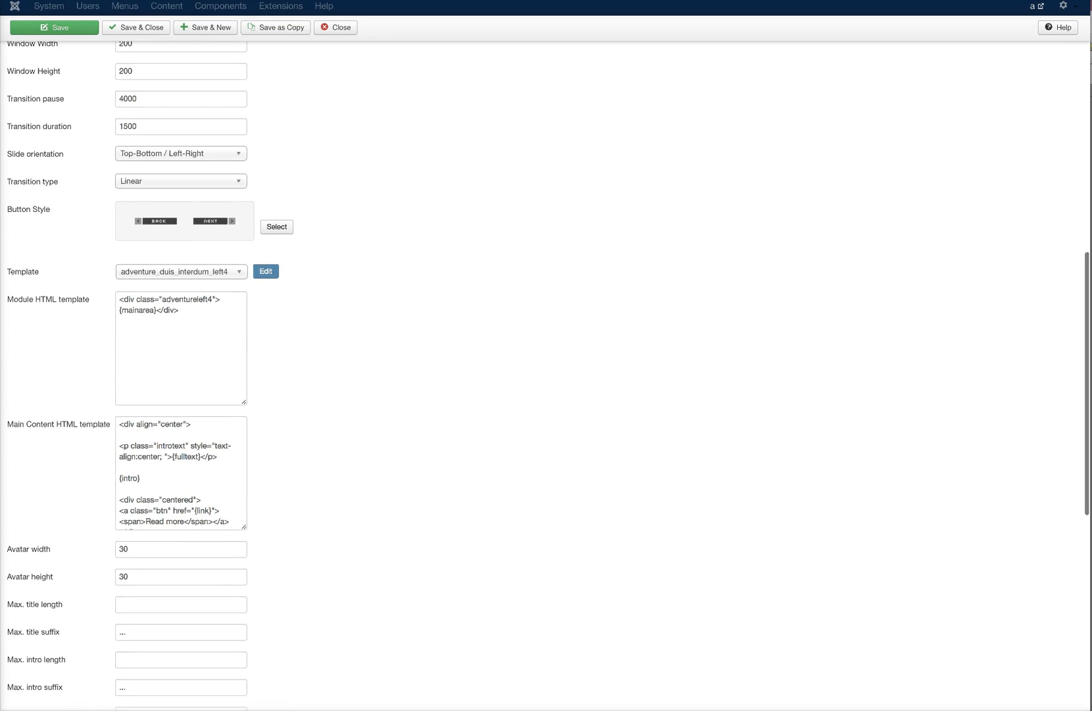
pyautogui.scroll(11, 546, 369)
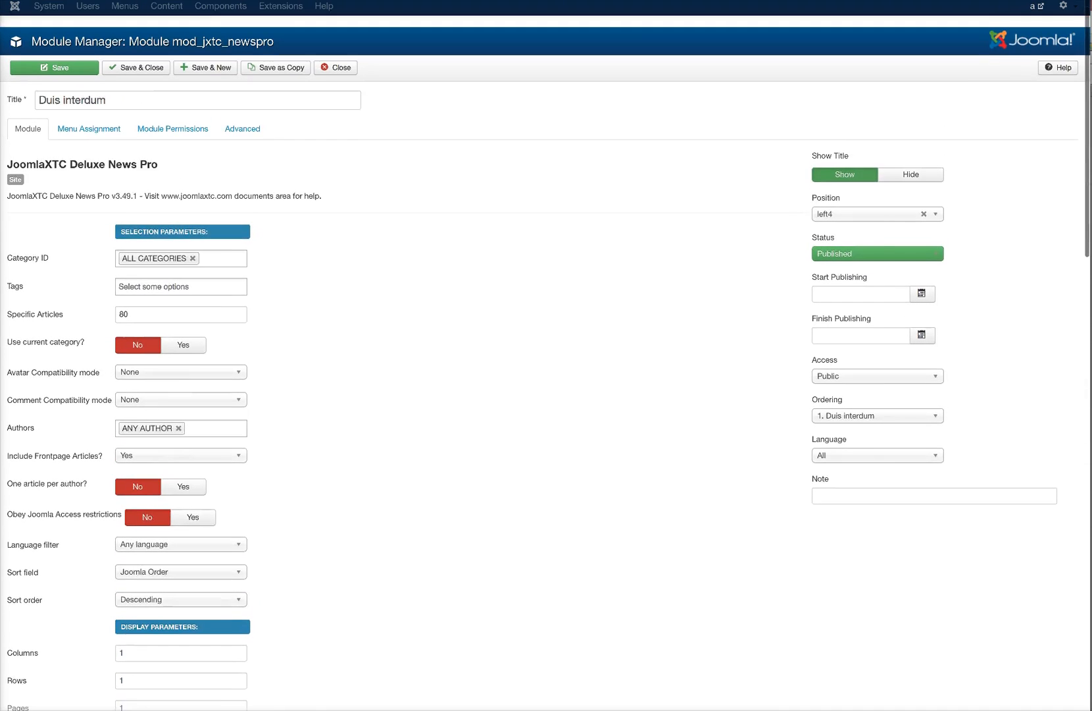
pyautogui.click(336, 56)
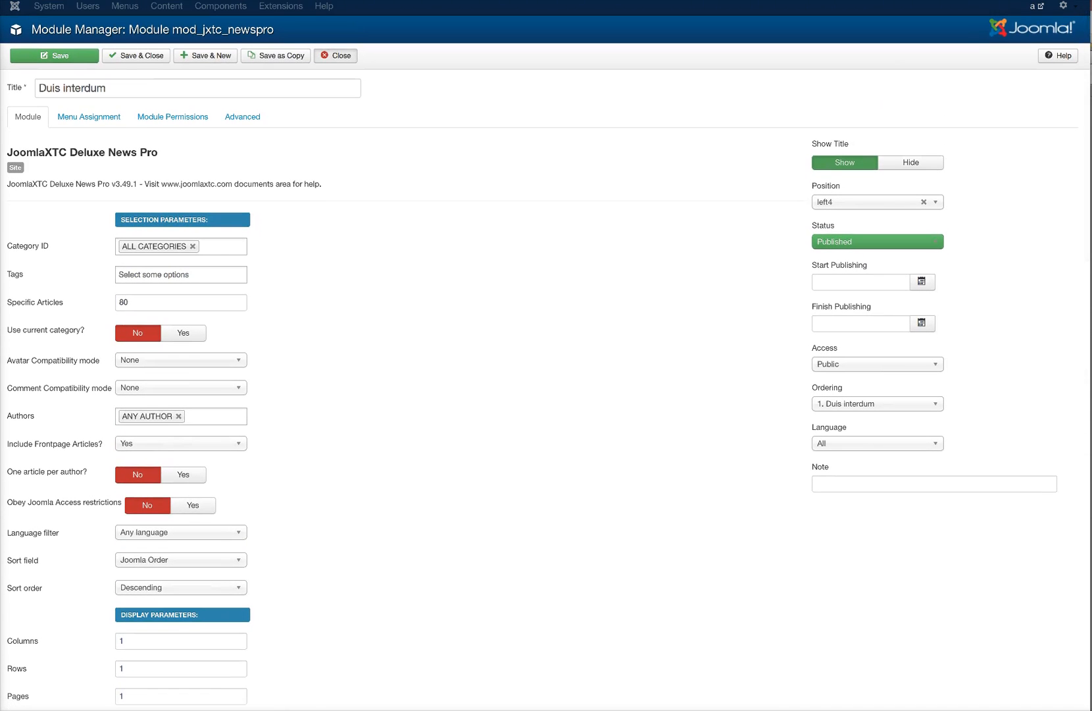
# Filter the modules by position right4, and open the libero sodales module's settings.
pyautogui.click(85, 184)
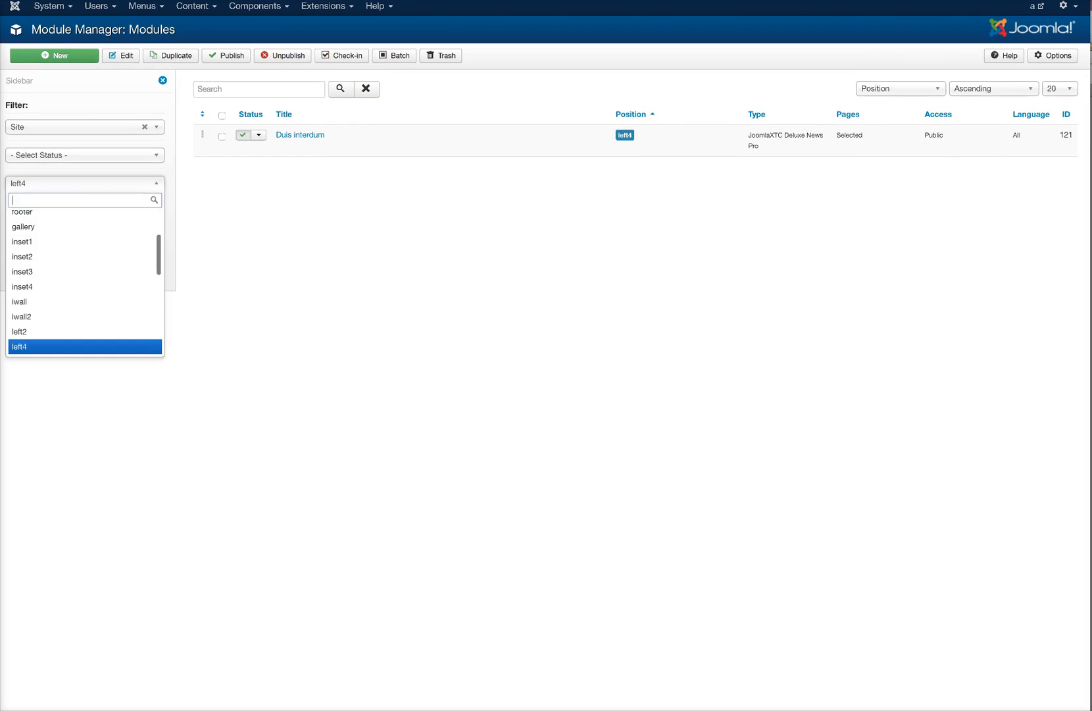
pyautogui.scroll(-4, 85, 276)
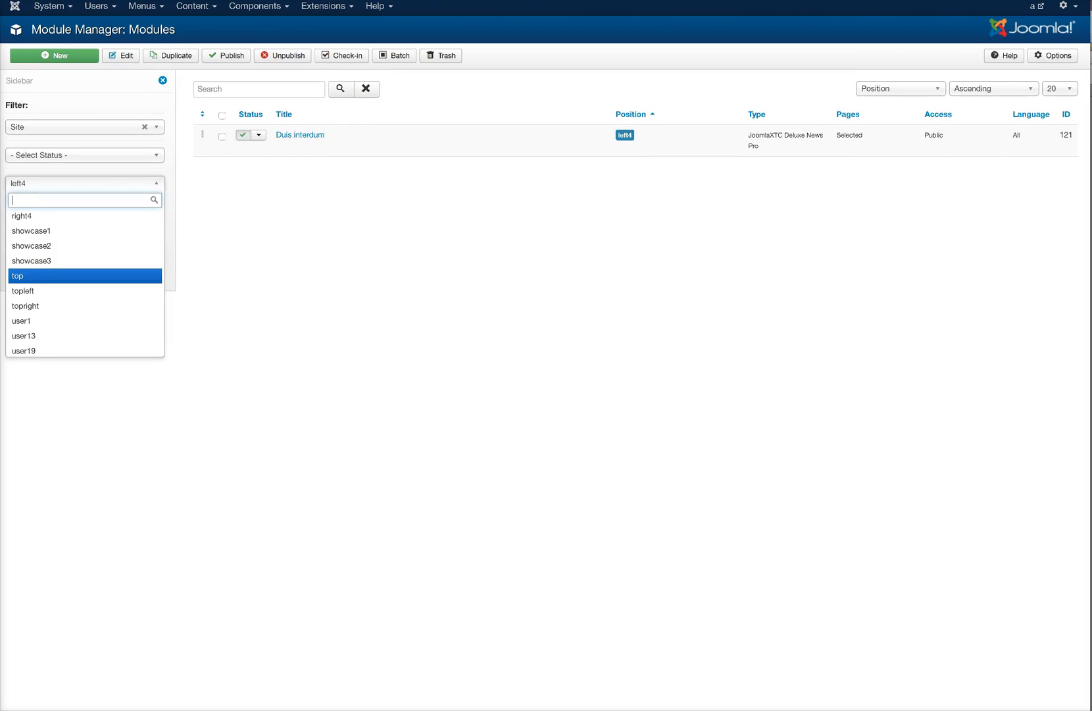
pyautogui.scroll(3, 85, 276)
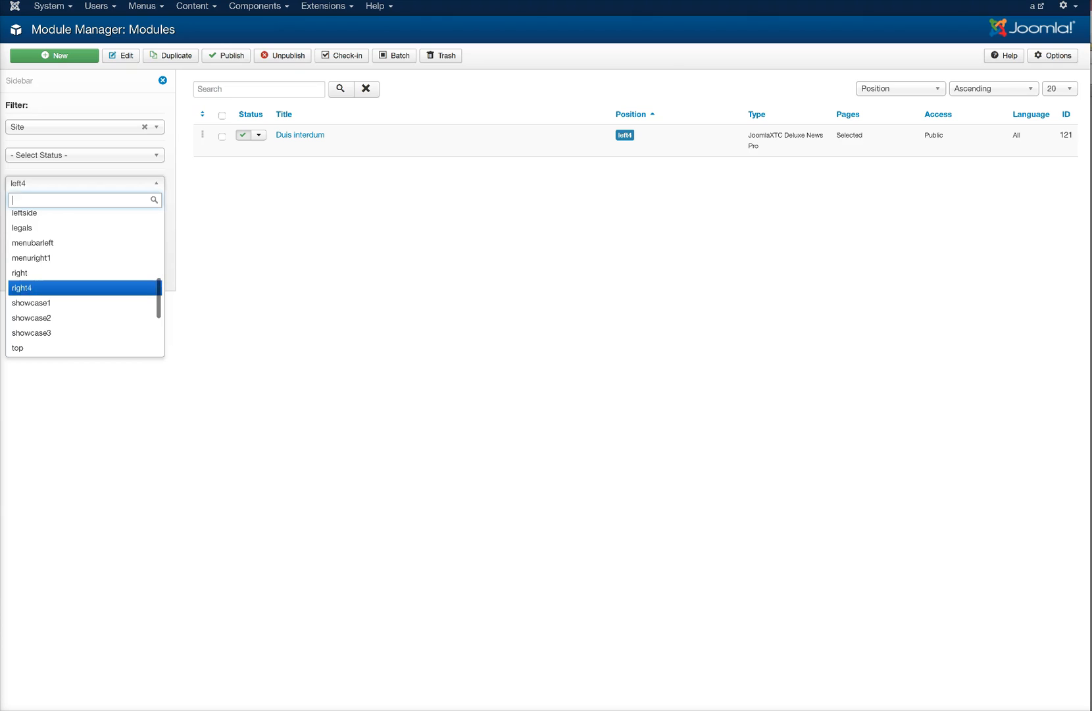
pyautogui.click(85, 286)
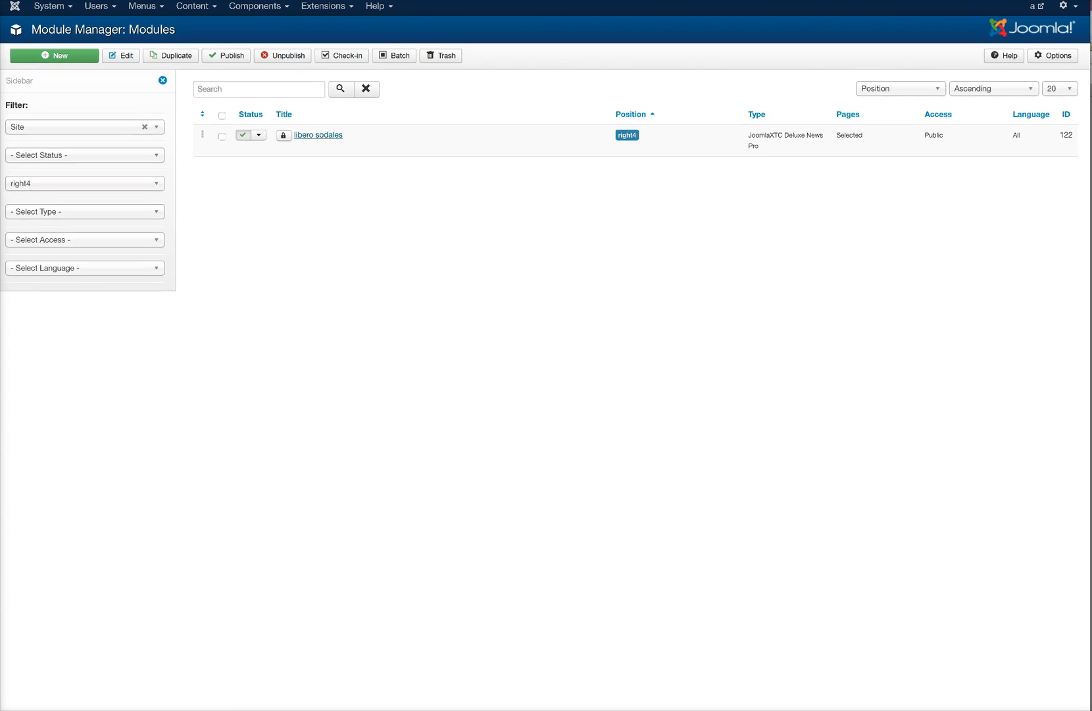
pyautogui.click(318, 135)
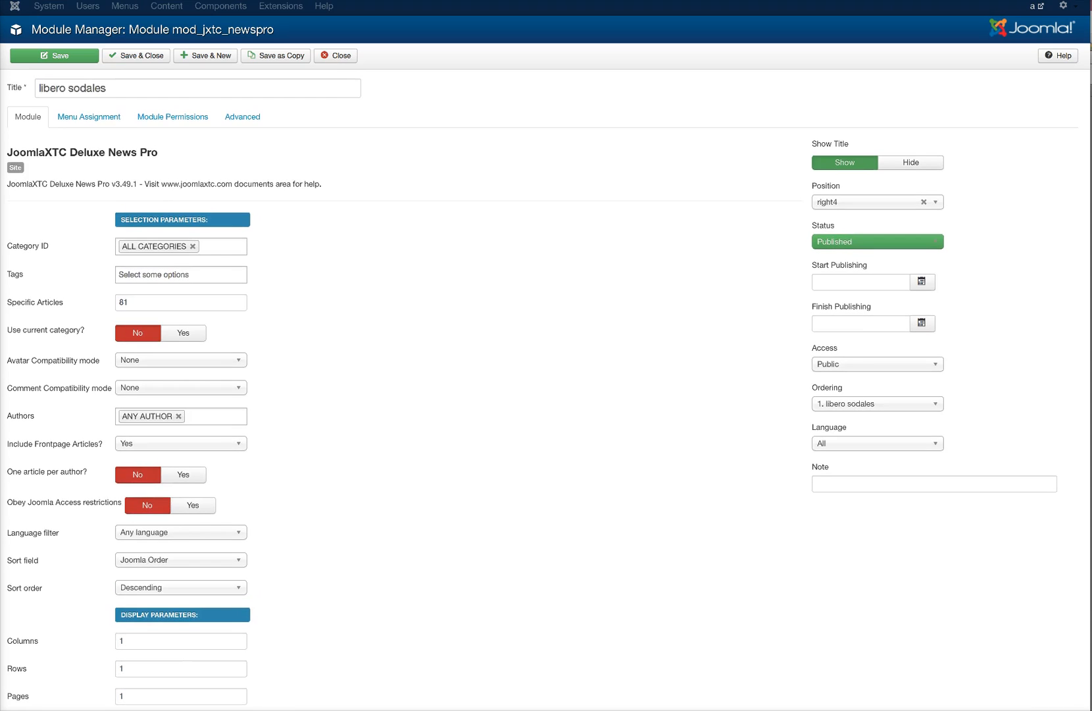
# Review the libero sodales module's article selection, display and HTML template settings, and close the module without saving.
pyautogui.scroll(-2, 546, 356)
pyautogui.scroll(-2, 546, 375)
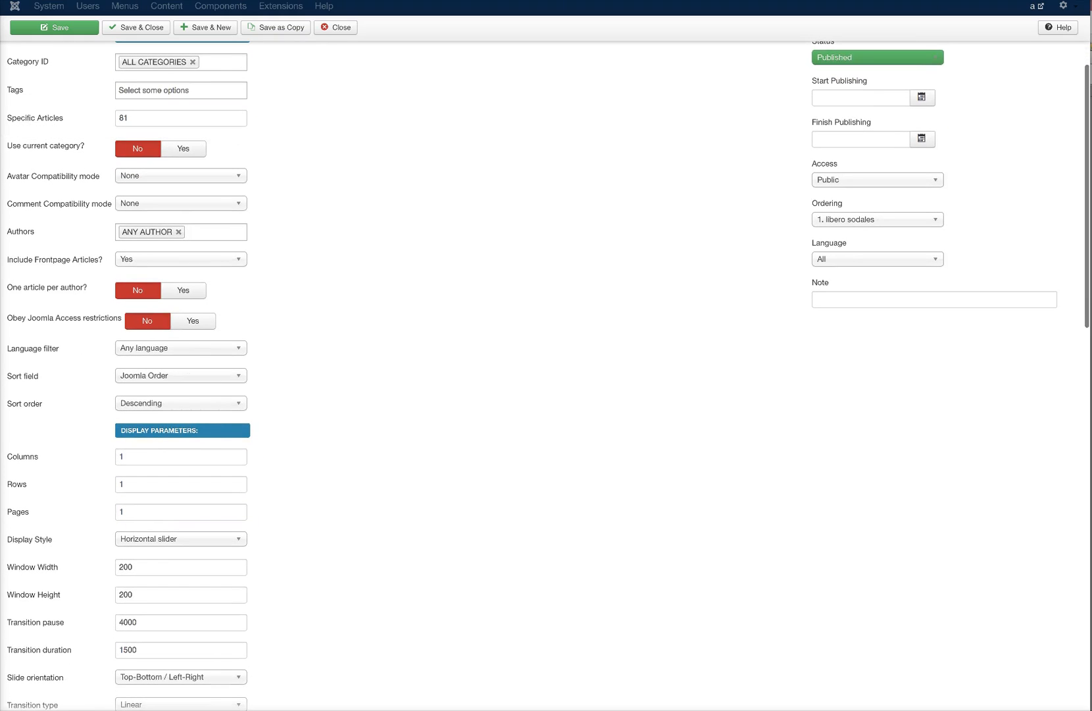
pyautogui.scroll(-10, 546, 375)
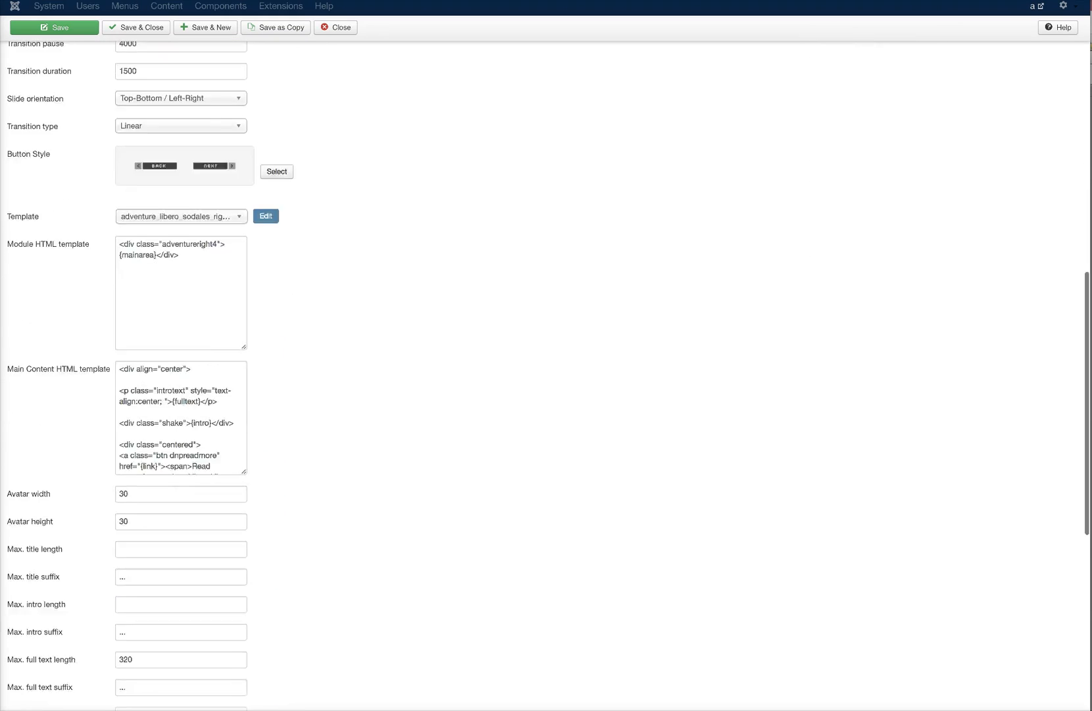
pyautogui.scroll(12, 546, 375)
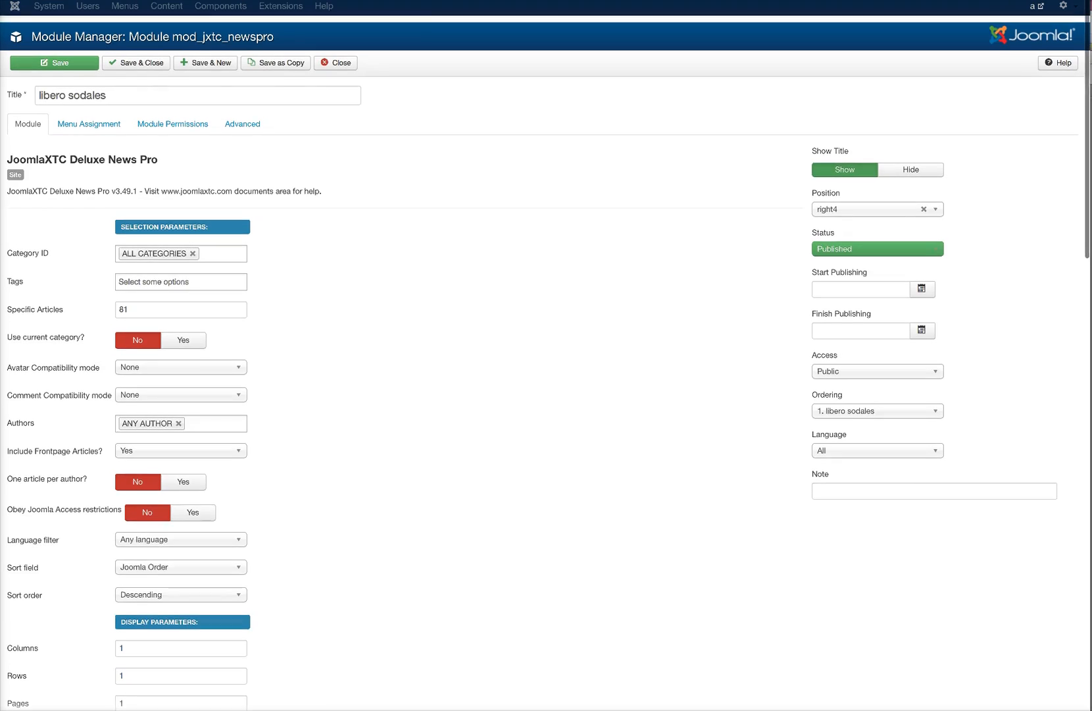
pyautogui.click(336, 55)
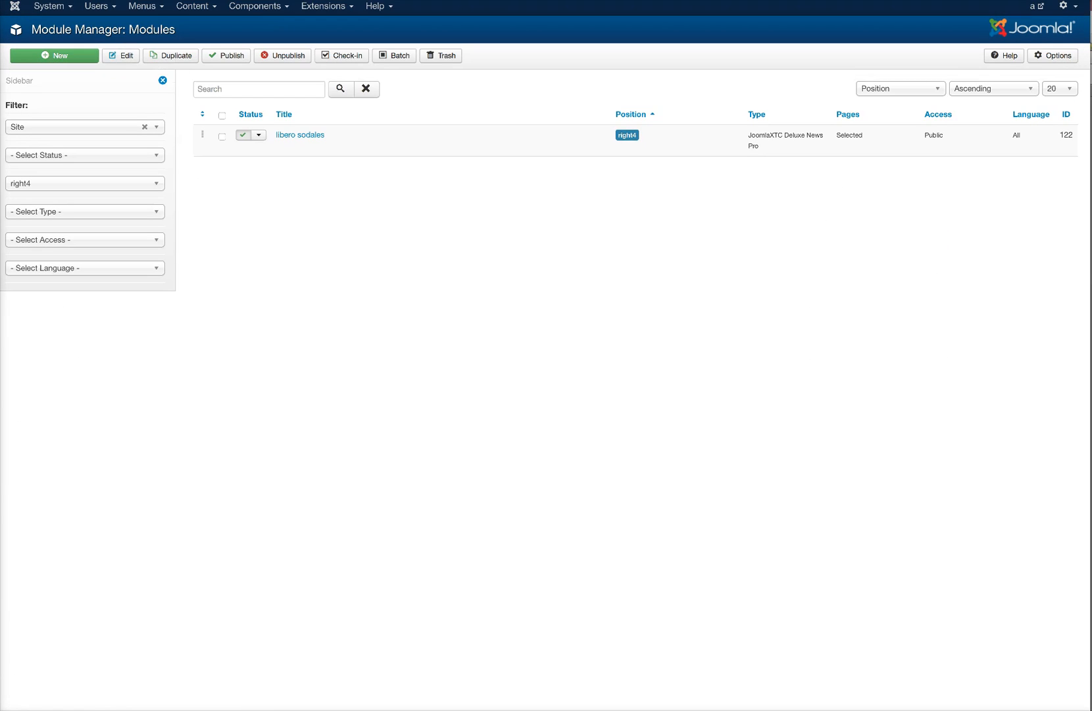
# Filter the modules by position user13, and open the Photo Gallery module's settings.
pyautogui.click(84, 183)
pyautogui.scroll(-4, 85, 272)
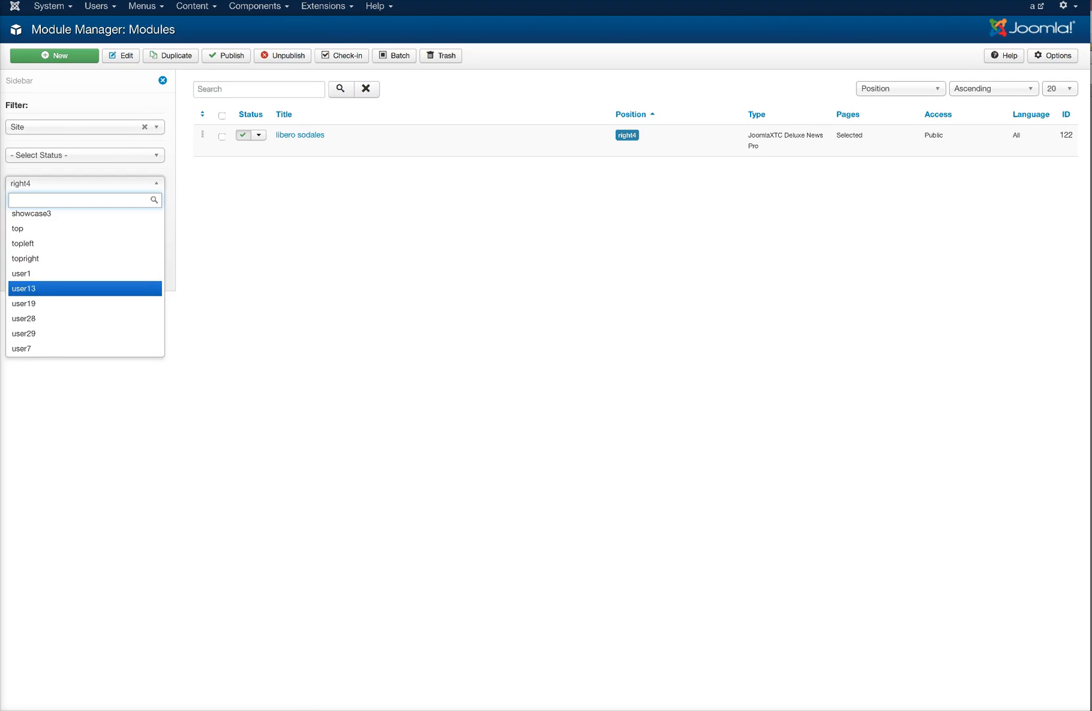
pyautogui.click(24, 289)
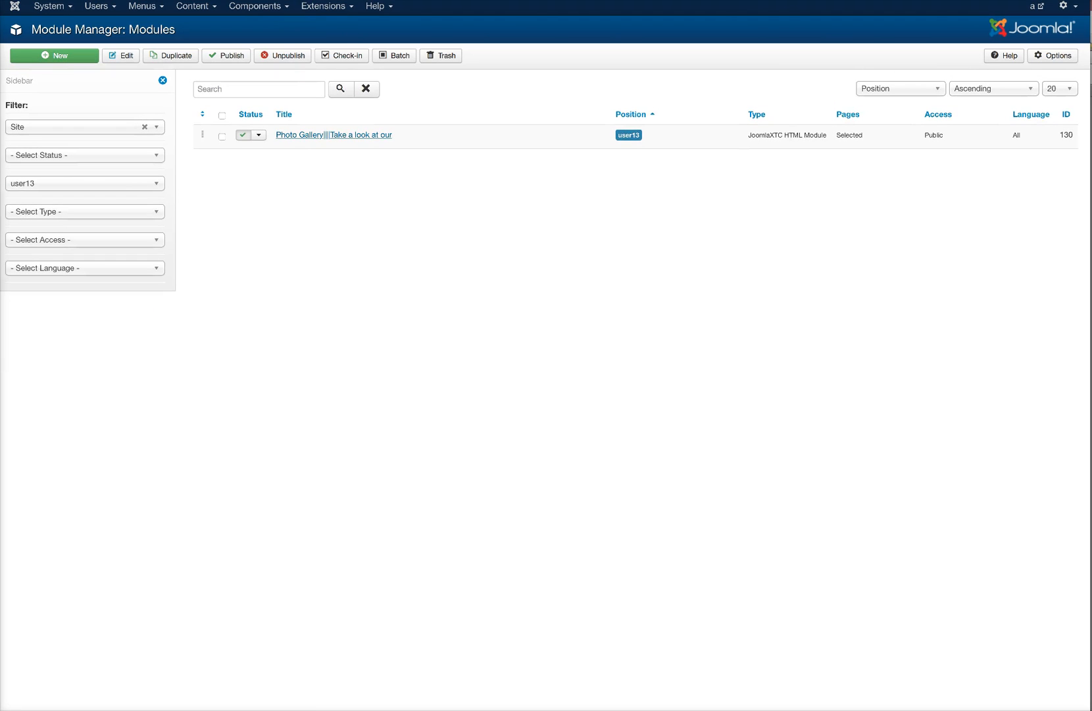
pyautogui.click(334, 135)
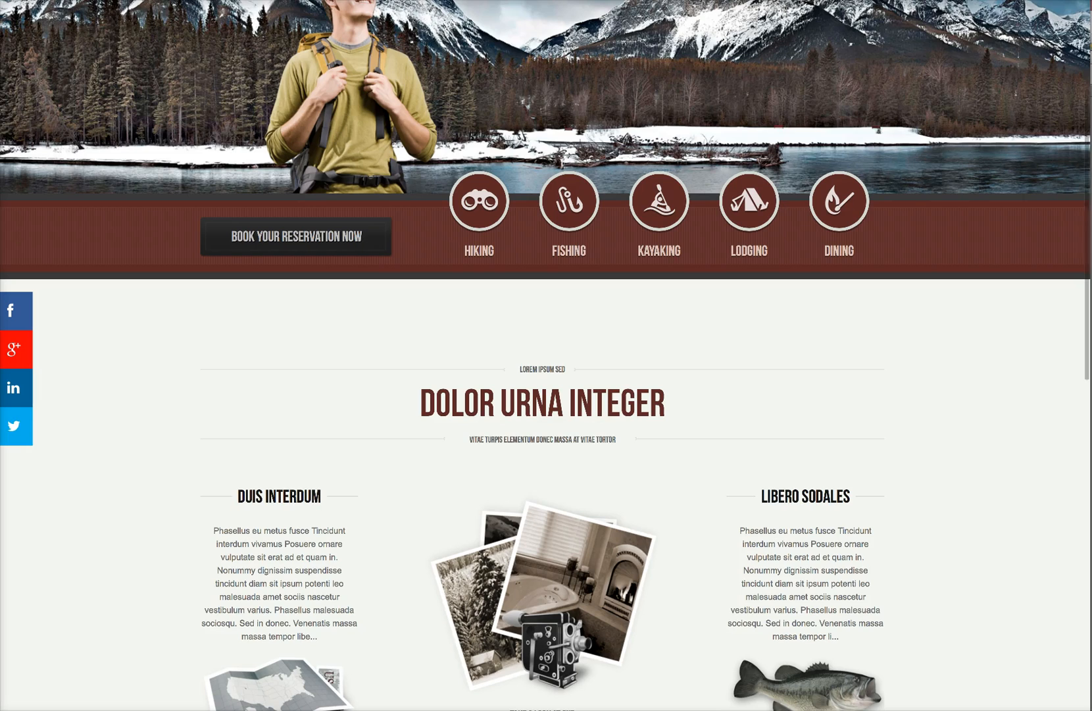
# Compare the Photo Gallery block on the site's home page with the |||| separator in the module's title, and close the module without saving.
pyautogui.scroll(-2, 546, 395)
pyautogui.scroll(-1, 547, 355)
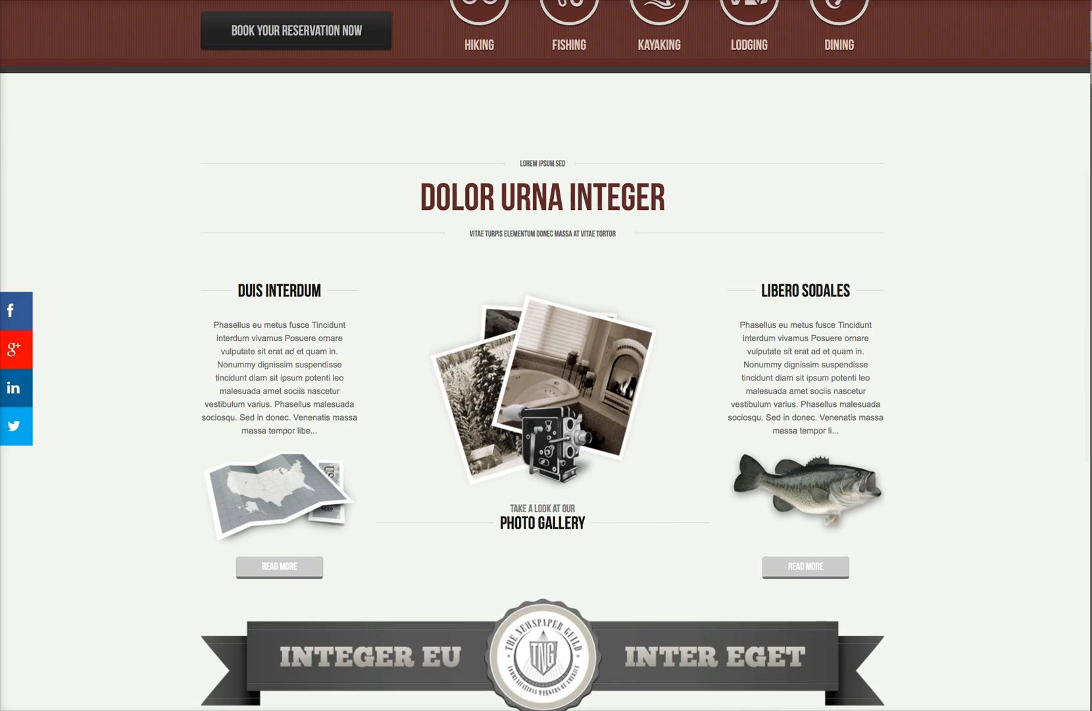
pyautogui.scroll(2, 546, 355)
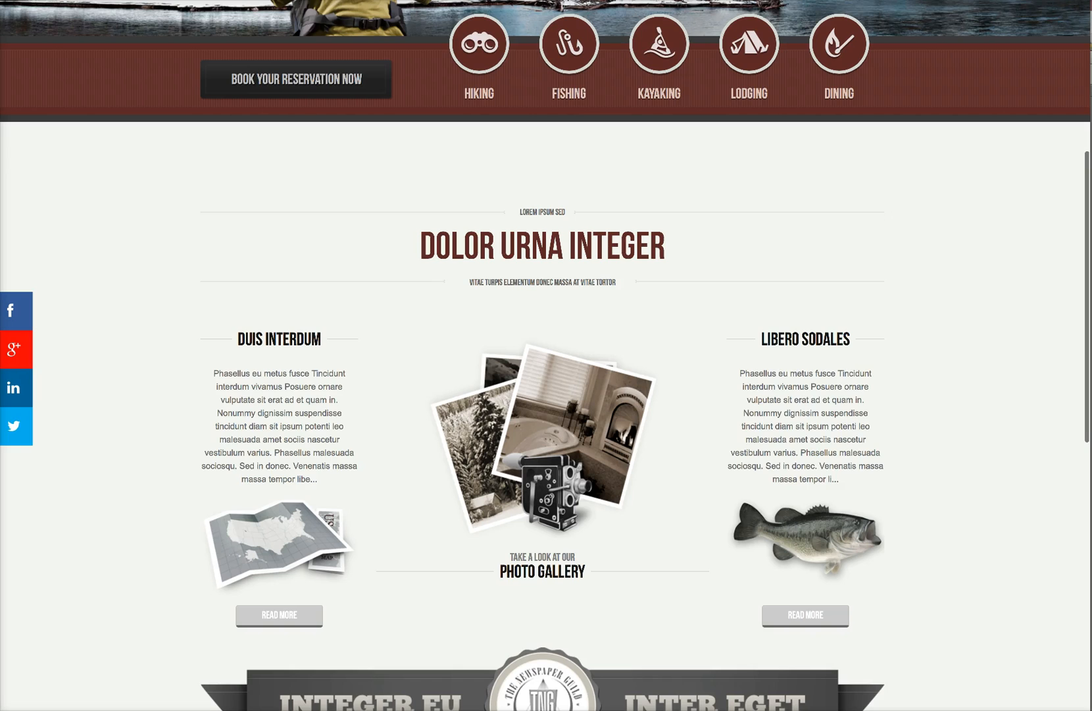
pyautogui.hotkey('ctrl', 'Tab')
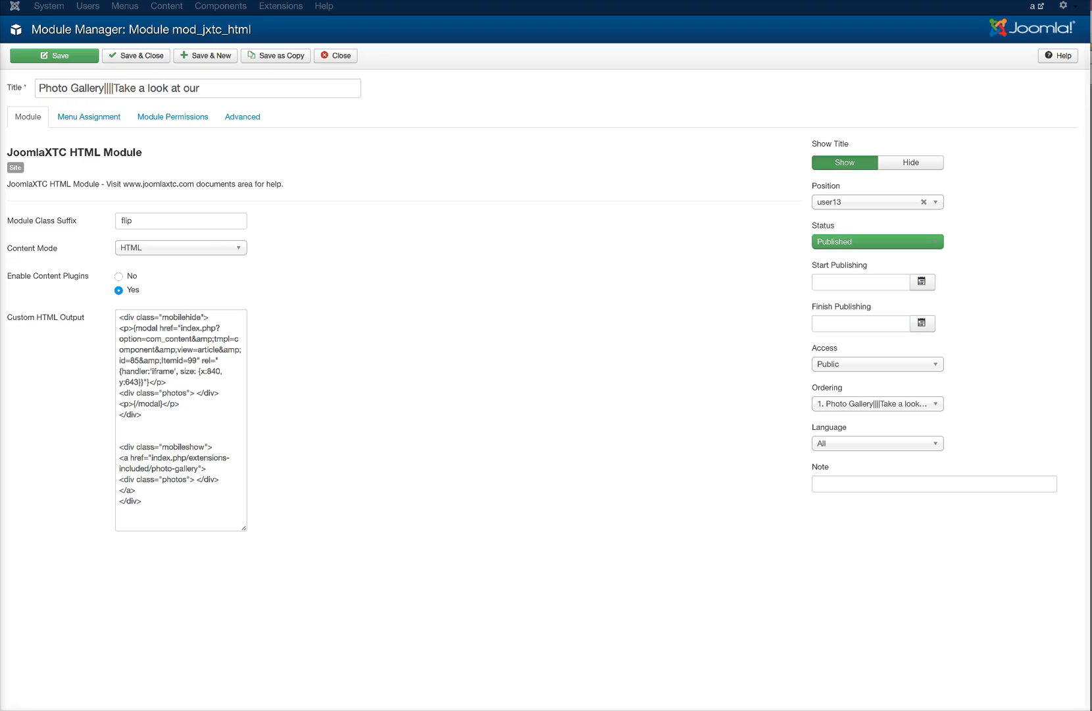
pyautogui.moveTo(105, 88); pyautogui.dragTo(114, 89)
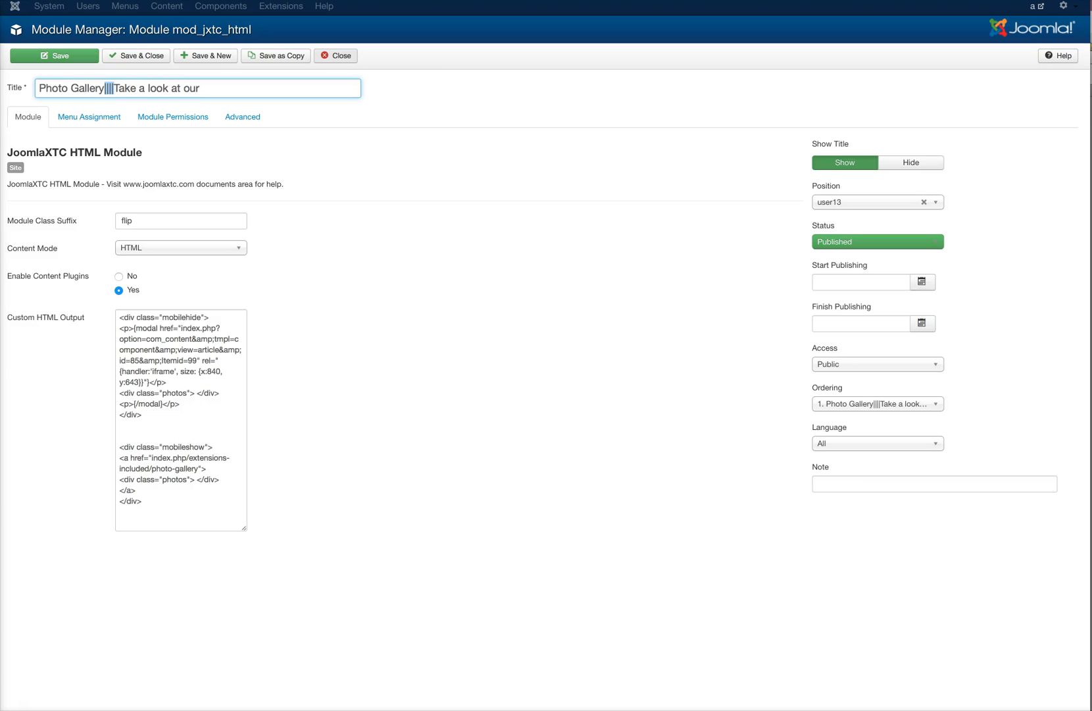
pyautogui.click(336, 56)
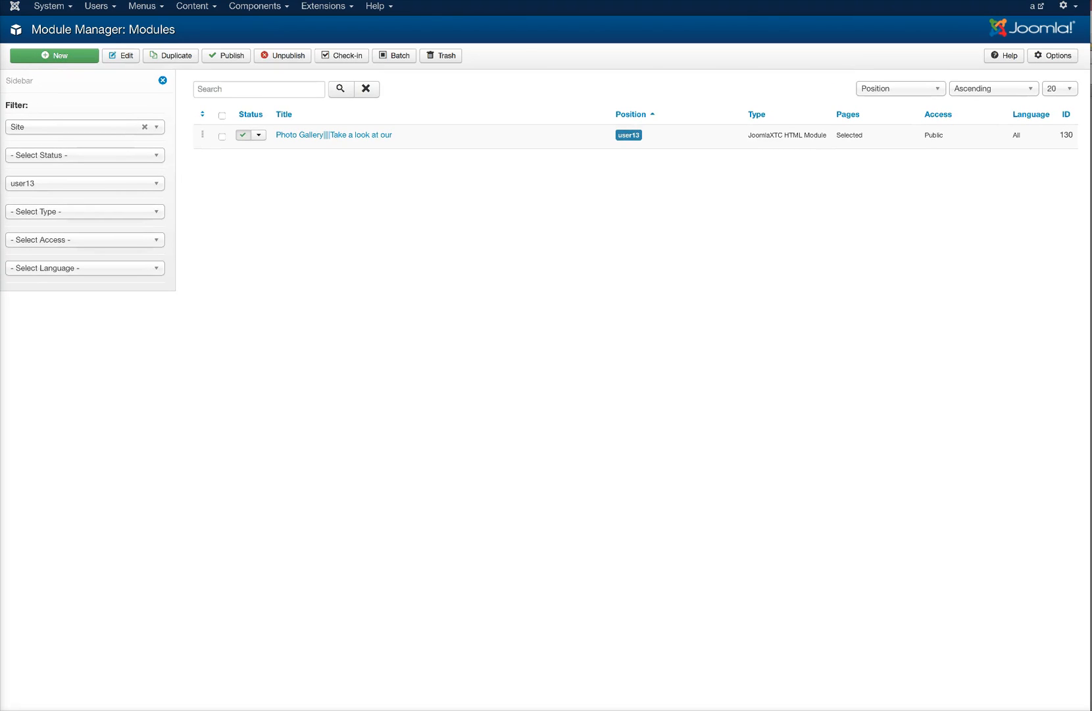
# Filter the modules by position user19.
pyautogui.click(85, 184)
pyautogui.scroll(-2, 85, 238)
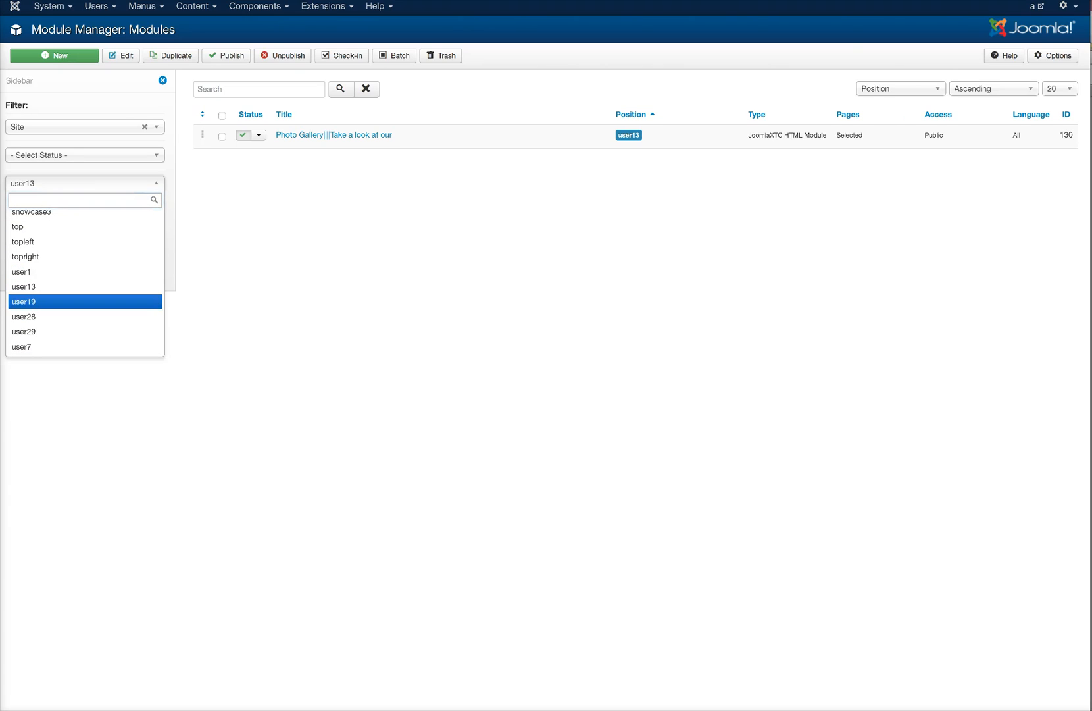
pyautogui.click(84, 301)
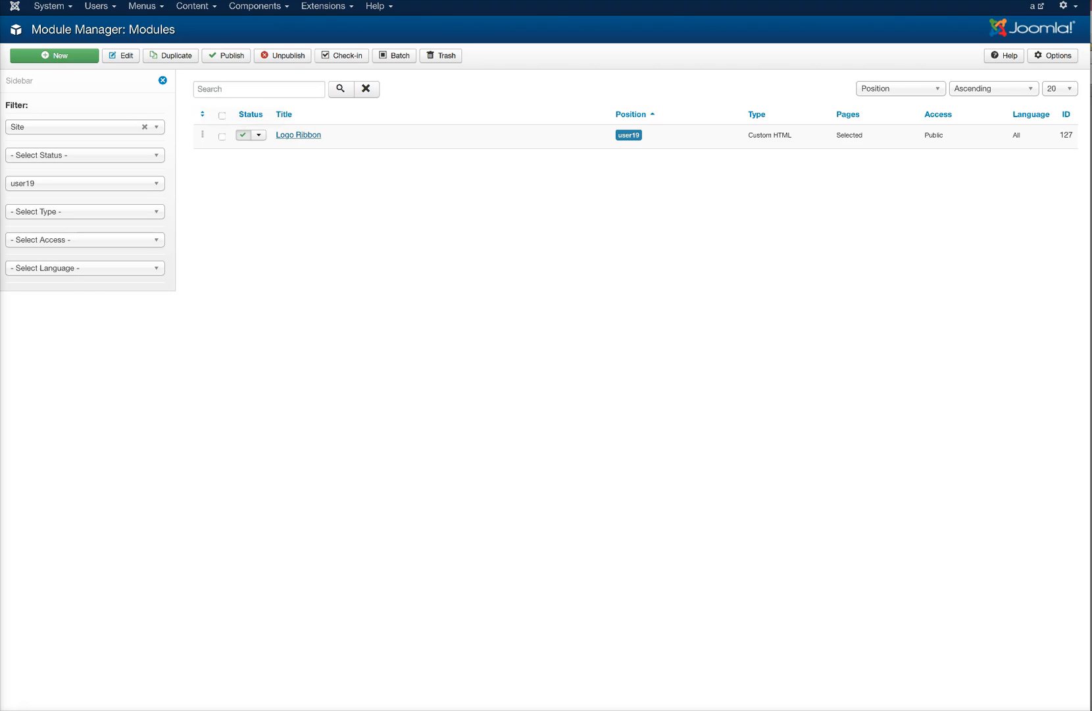
# Inspect the HTML source of the Logo Ribbon module, and close the module without saving.
pyautogui.click(298, 135)
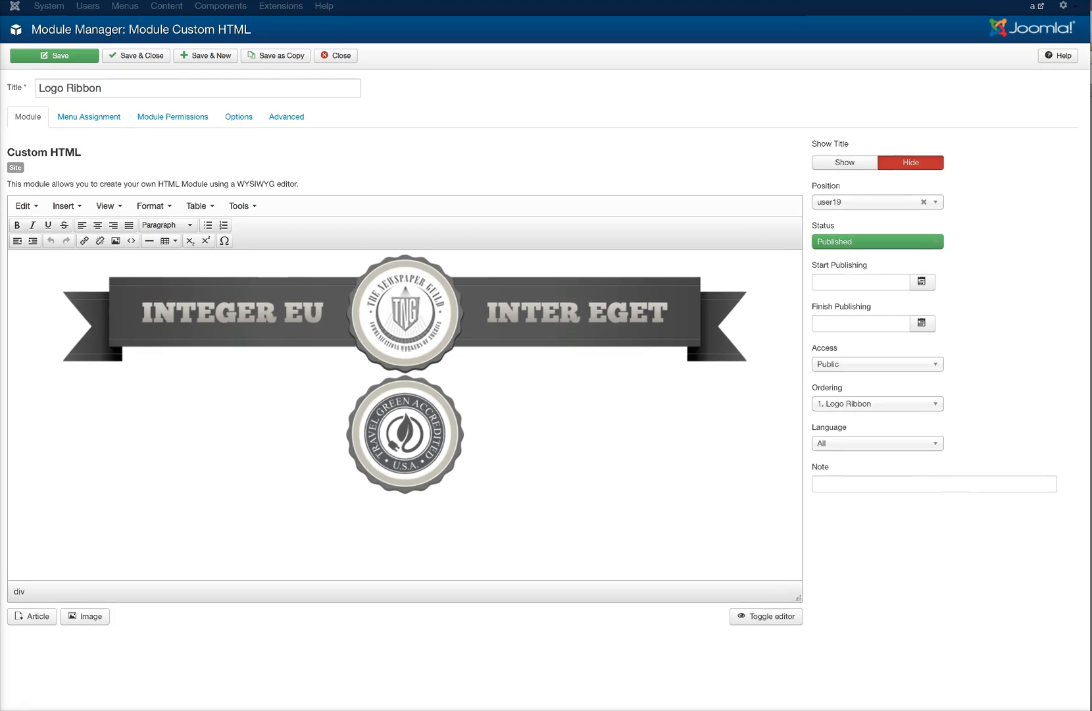
pyautogui.click(766, 616)
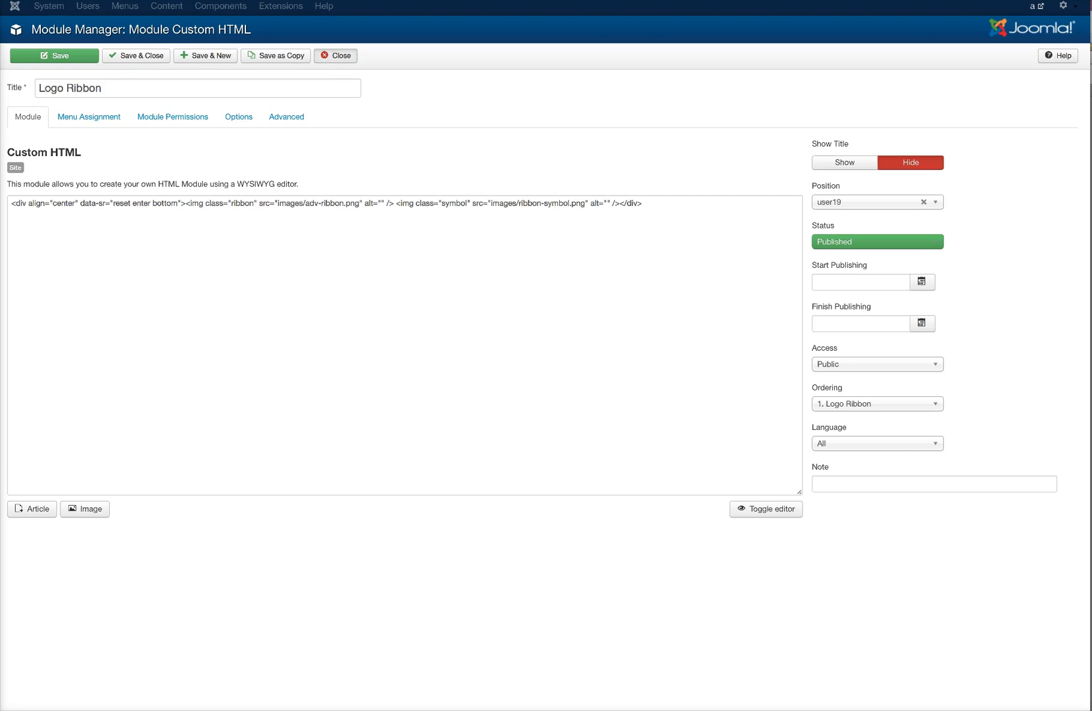
pyautogui.click(336, 56)
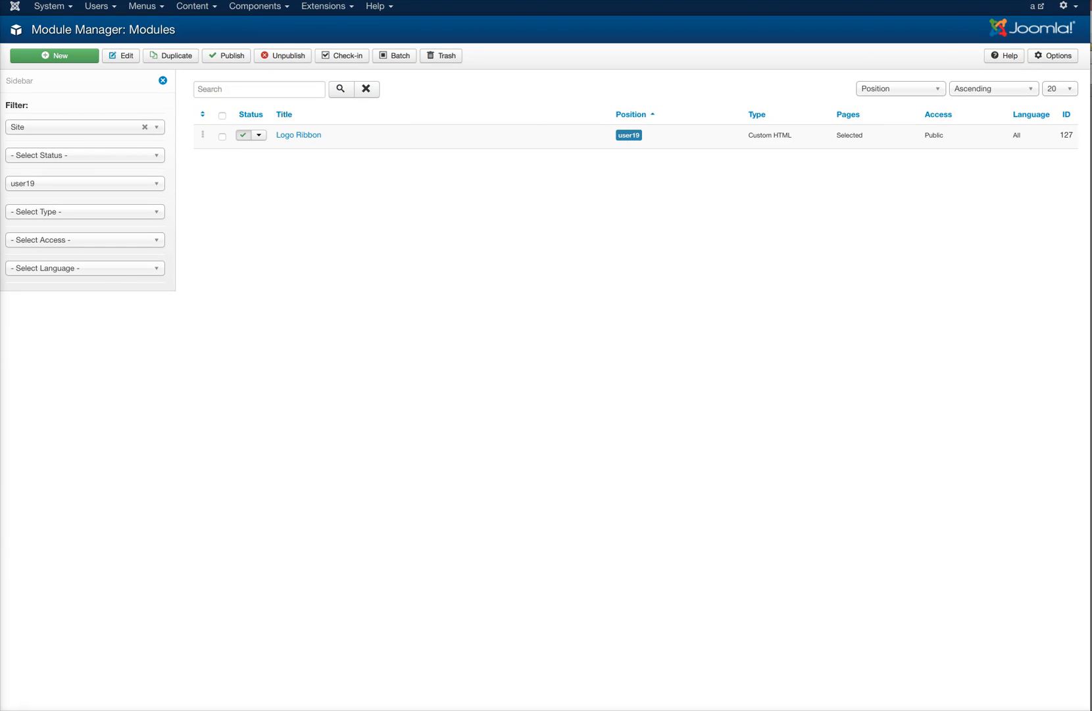
# Filter the modules by position user28, and open the Our Blogroll module's settings.
pyautogui.click(85, 183)
pyautogui.scroll(-2, 85, 245)
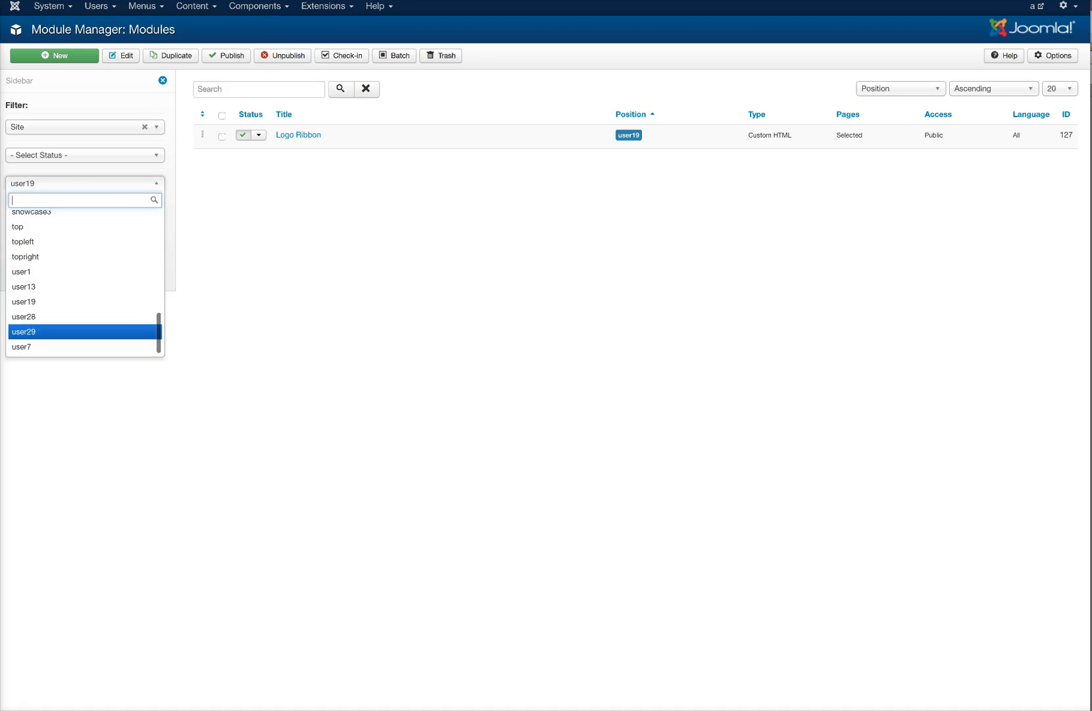
pyautogui.click(85, 317)
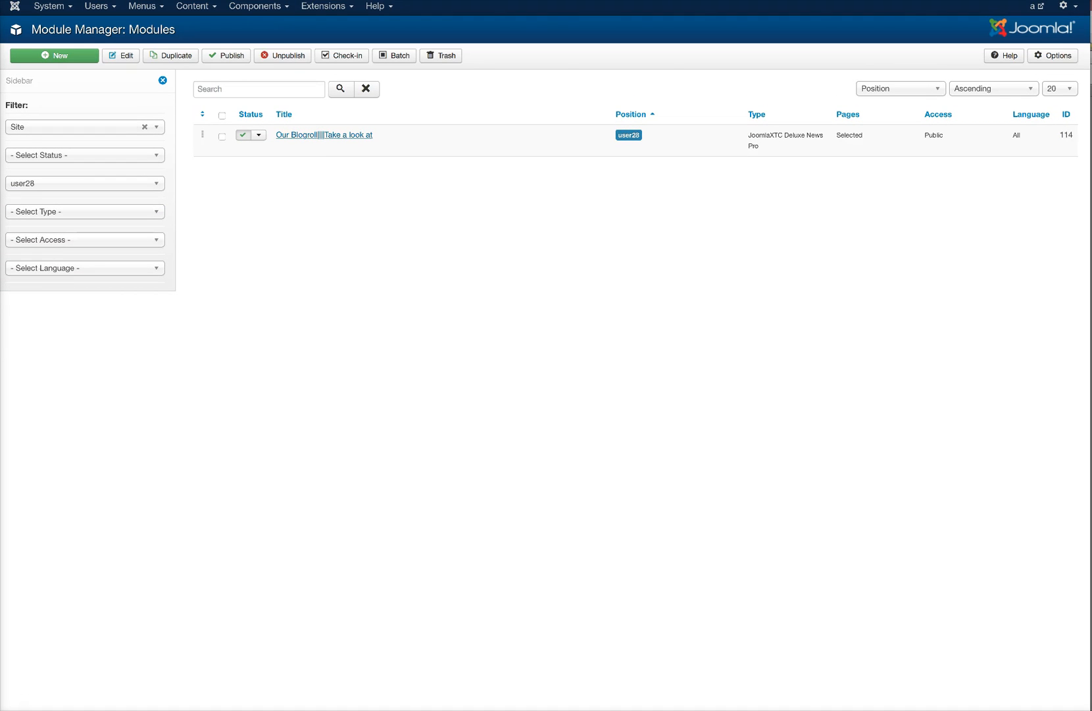
pyautogui.click(324, 135)
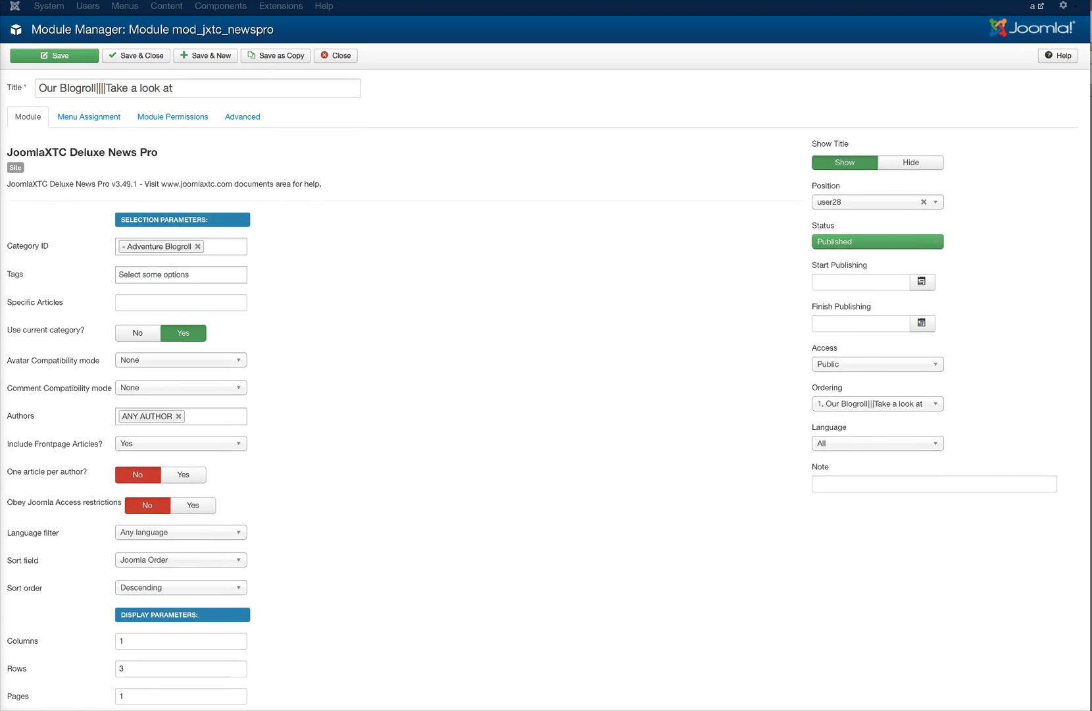
# Review the Our Blogroll module's category, display and HTML template settings, and check the site's home page.
pyautogui.scroll(-4, 546, 368)
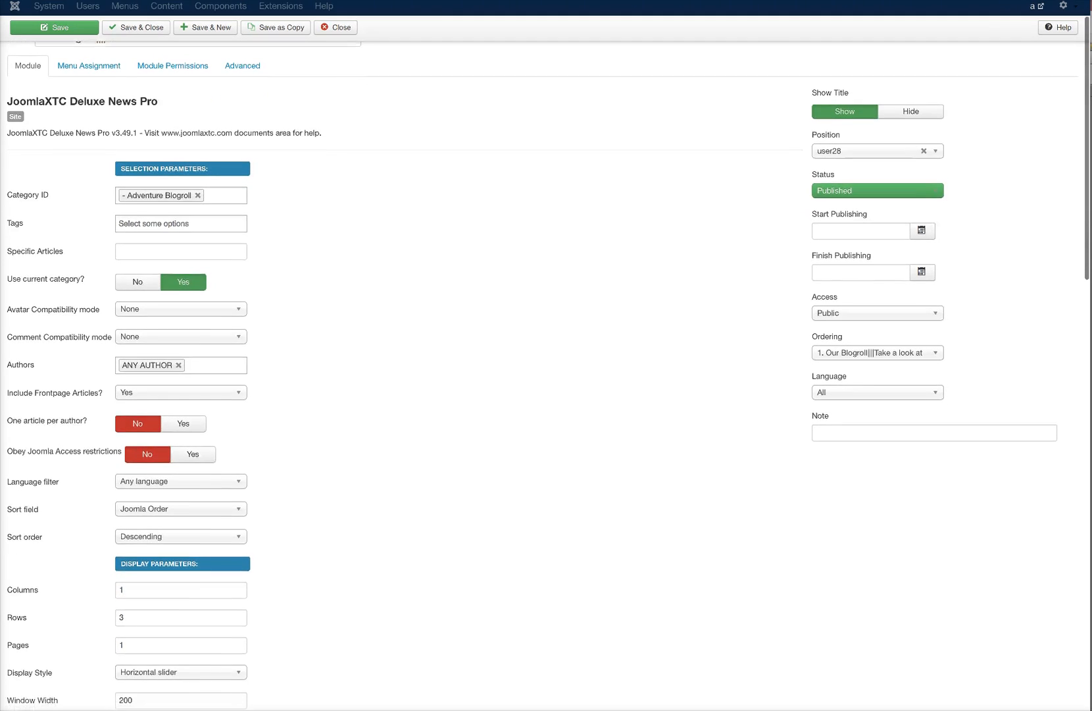
pyautogui.scroll(-4, 546, 369)
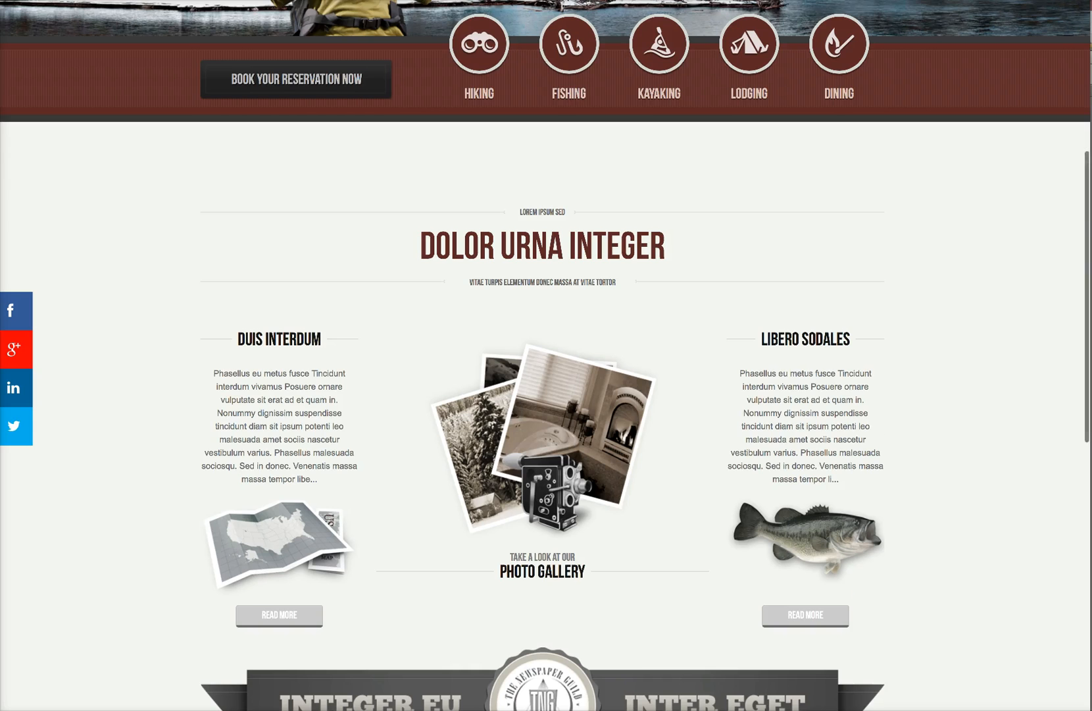
pyautogui.scroll(-10, 547, 355)
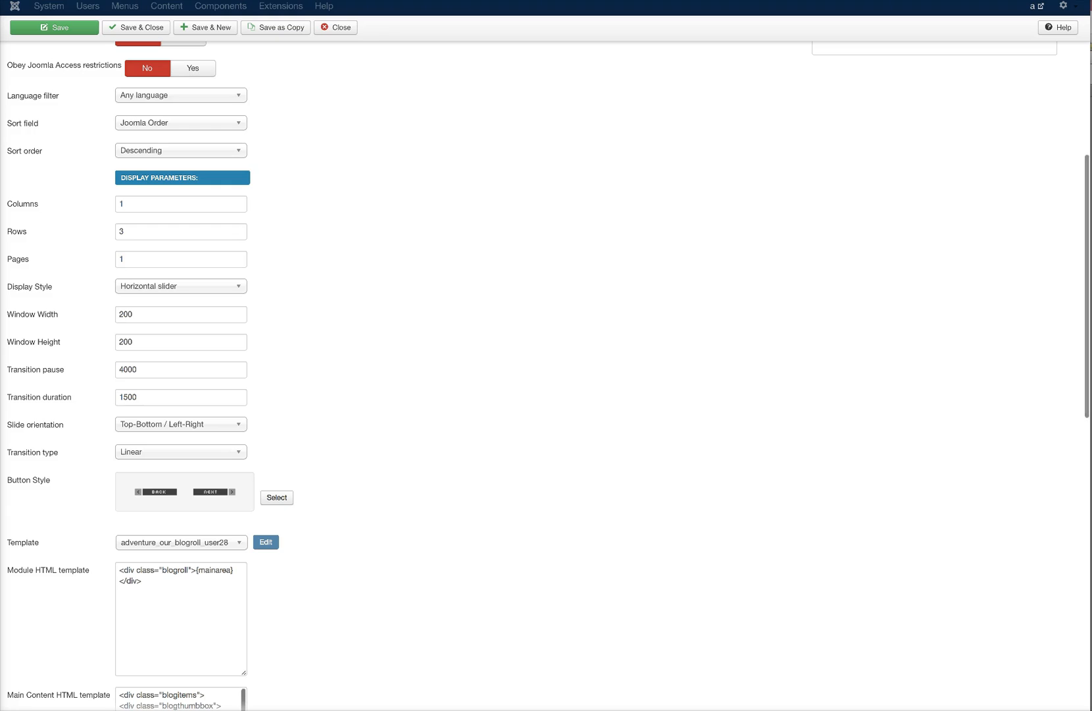
pyautogui.scroll(-2, 546, 375)
pyautogui.scroll(-5, 546, 375)
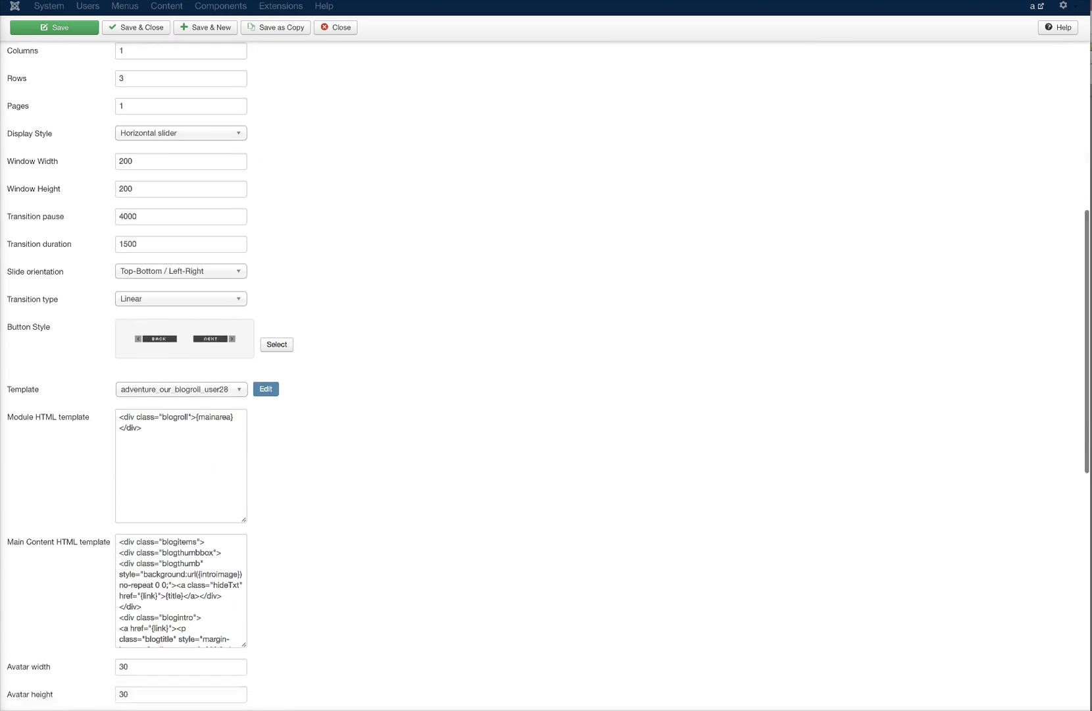
# Examine the Our Blogroll module's advanced settings, including the slide effects, hover colors, alternative layout and module class suffix.
pyautogui.scroll(10, 546, 375)
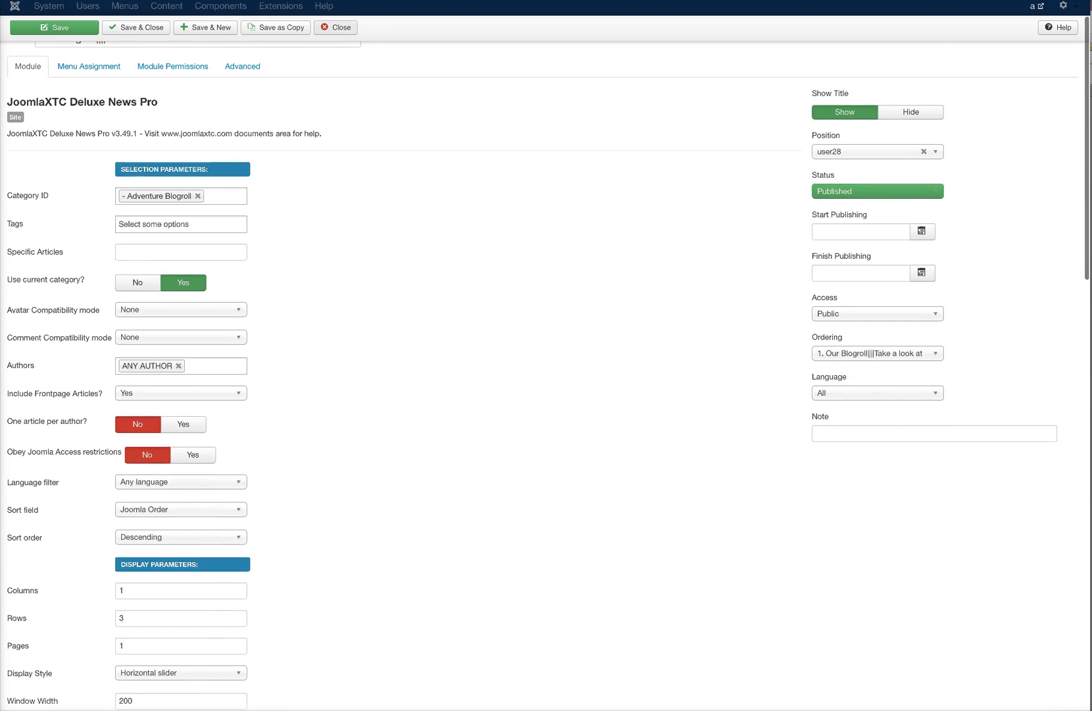
pyautogui.click(242, 66)
pyautogui.scroll(-9, 546, 368)
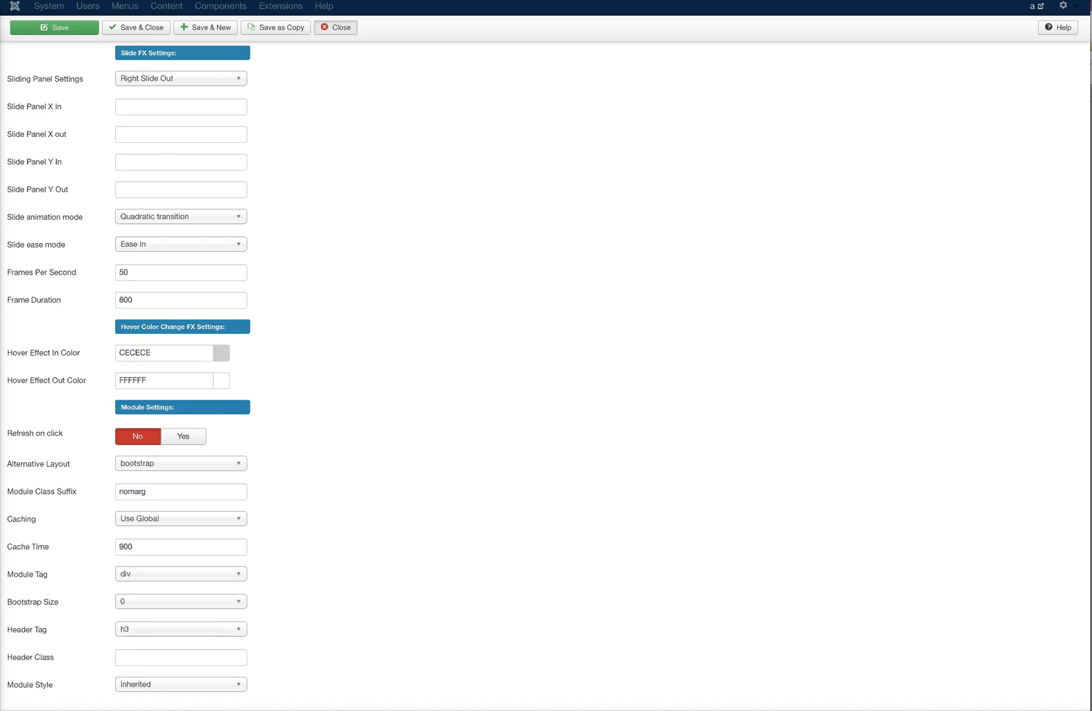
# Close the Our Blogroll module, filter the modules by position user29, and open the Latest Video module's settings.
pyautogui.click(336, 27)
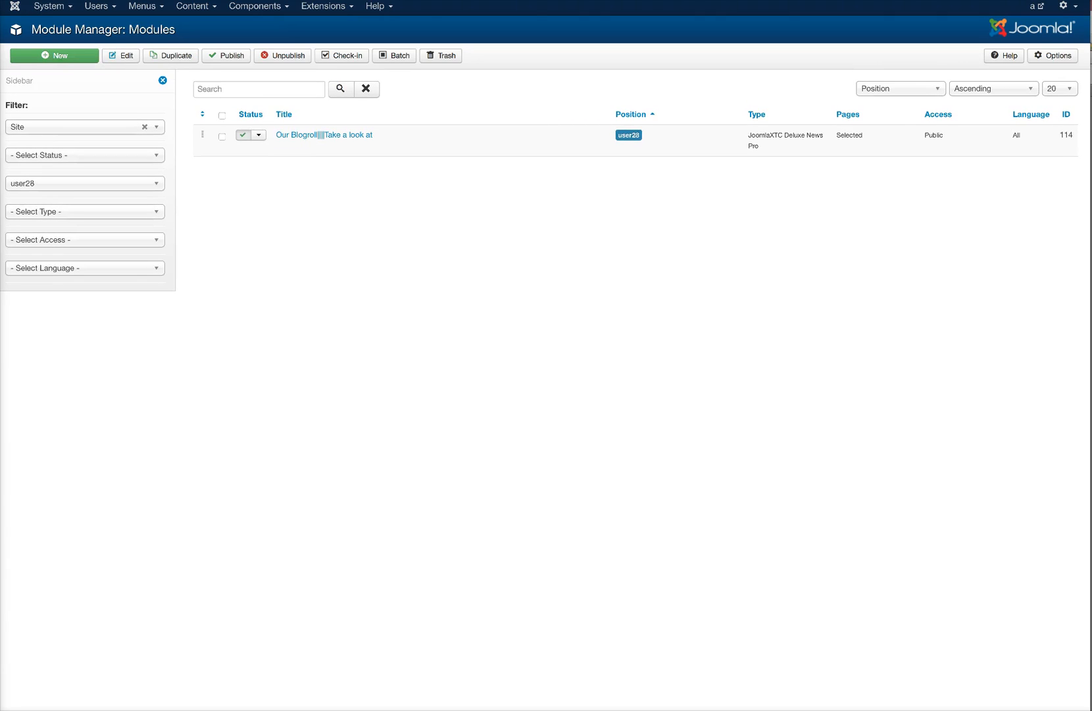
pyautogui.click(85, 184)
pyautogui.scroll(-1, 85, 283)
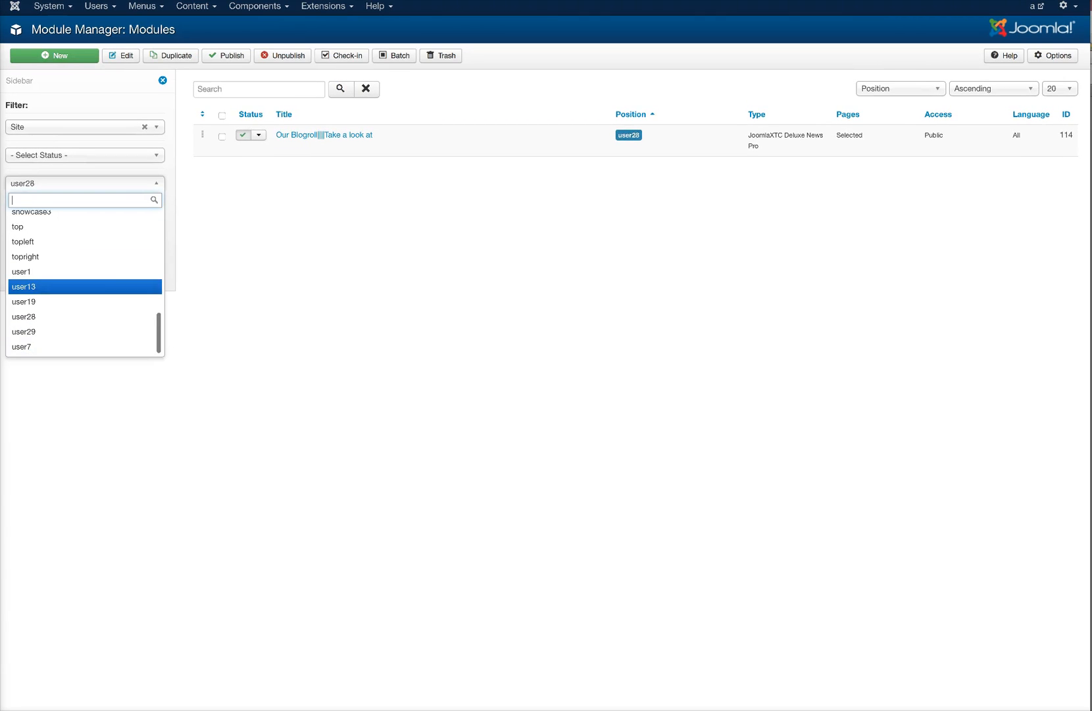
pyautogui.click(23, 332)
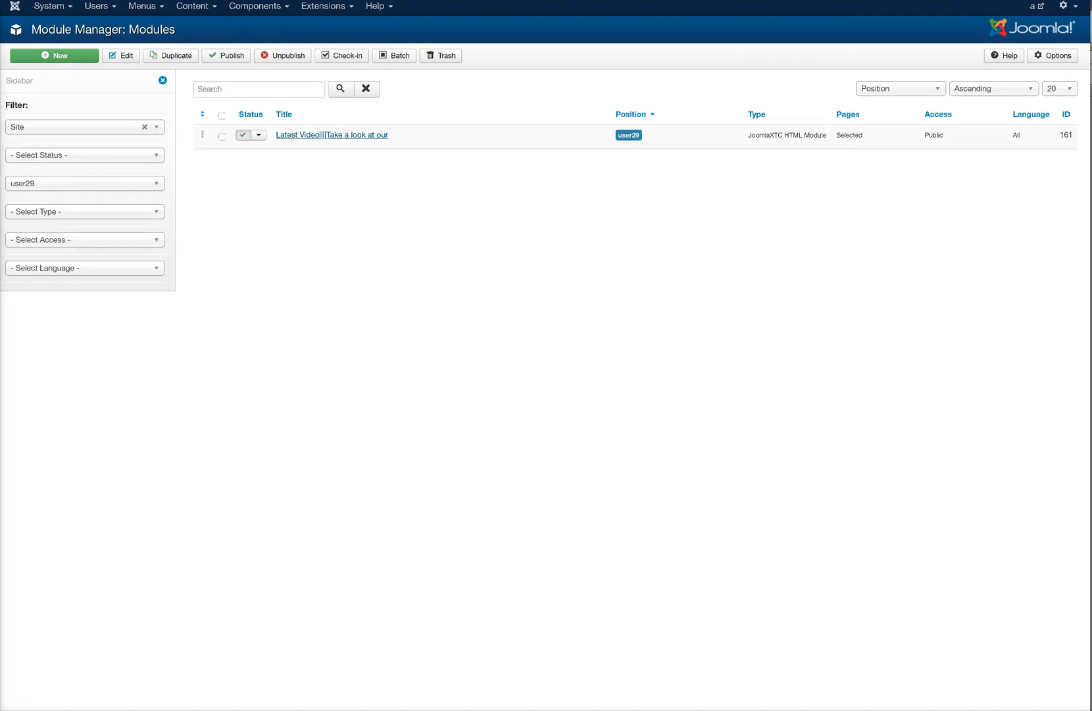
pyautogui.click(331, 134)
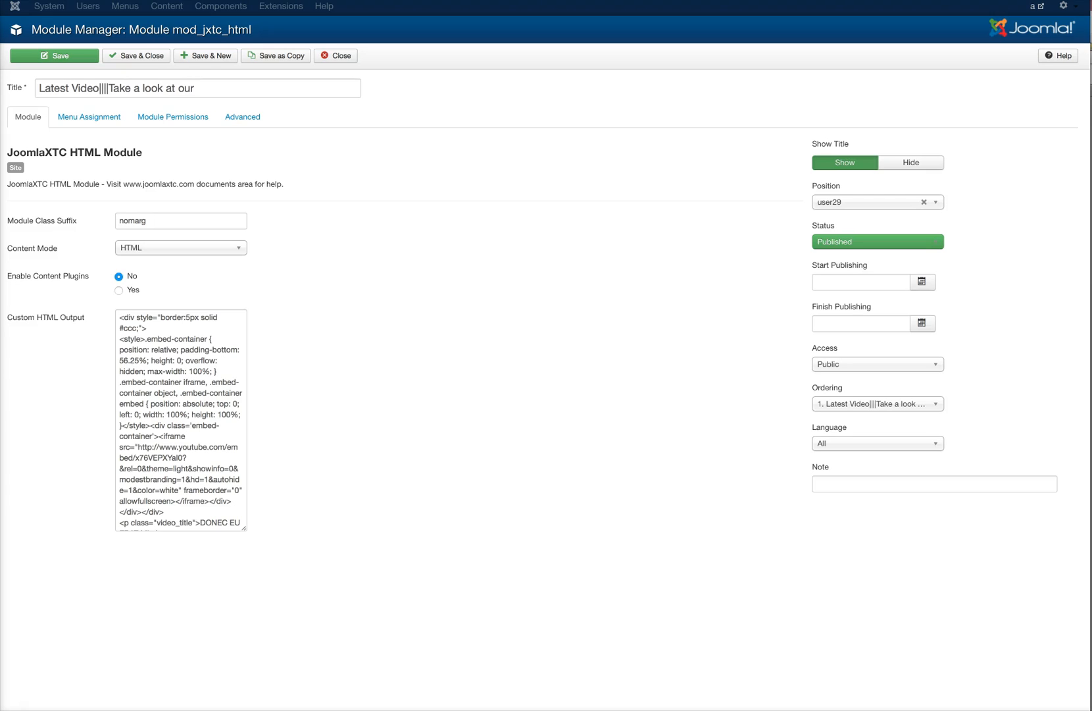
# Review the Latest Video module's custom HTML output and advanced settings, and close the module without saving.
pyautogui.scroll(-4, 181, 420)
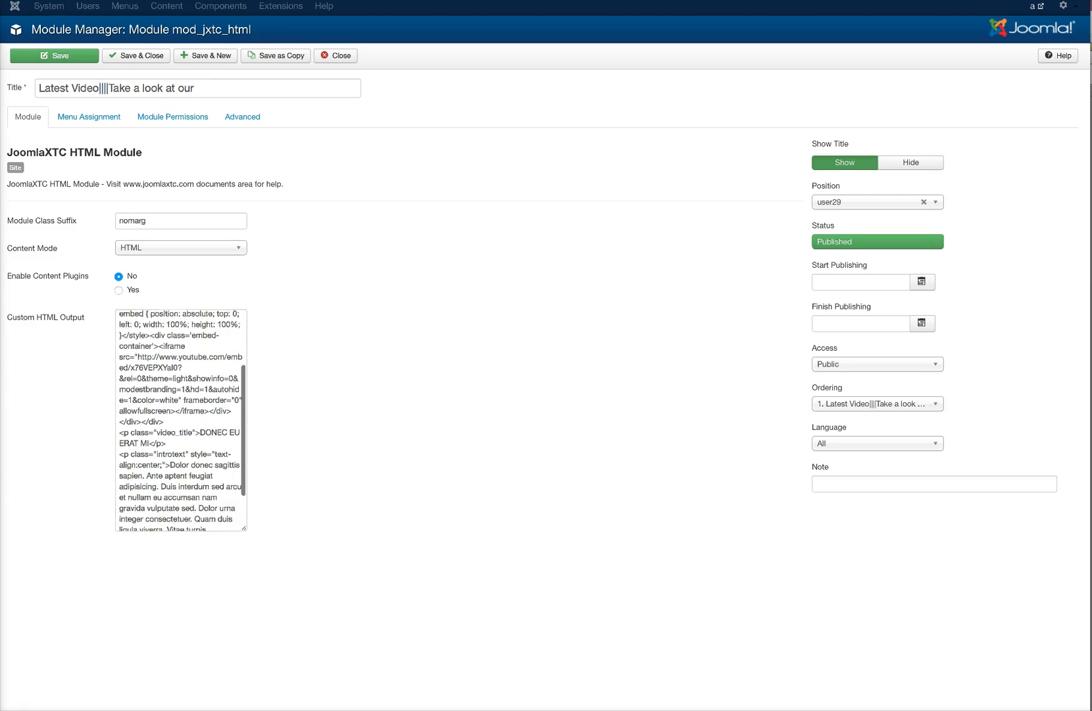
pyautogui.scroll(4, 181, 420)
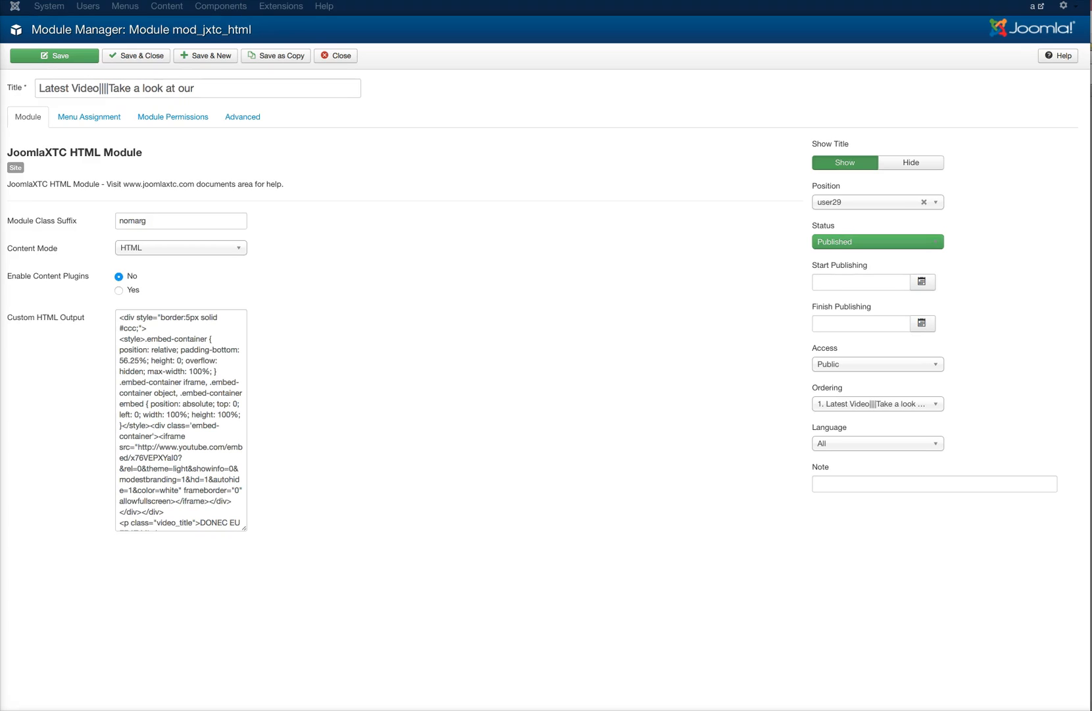
pyautogui.click(242, 116)
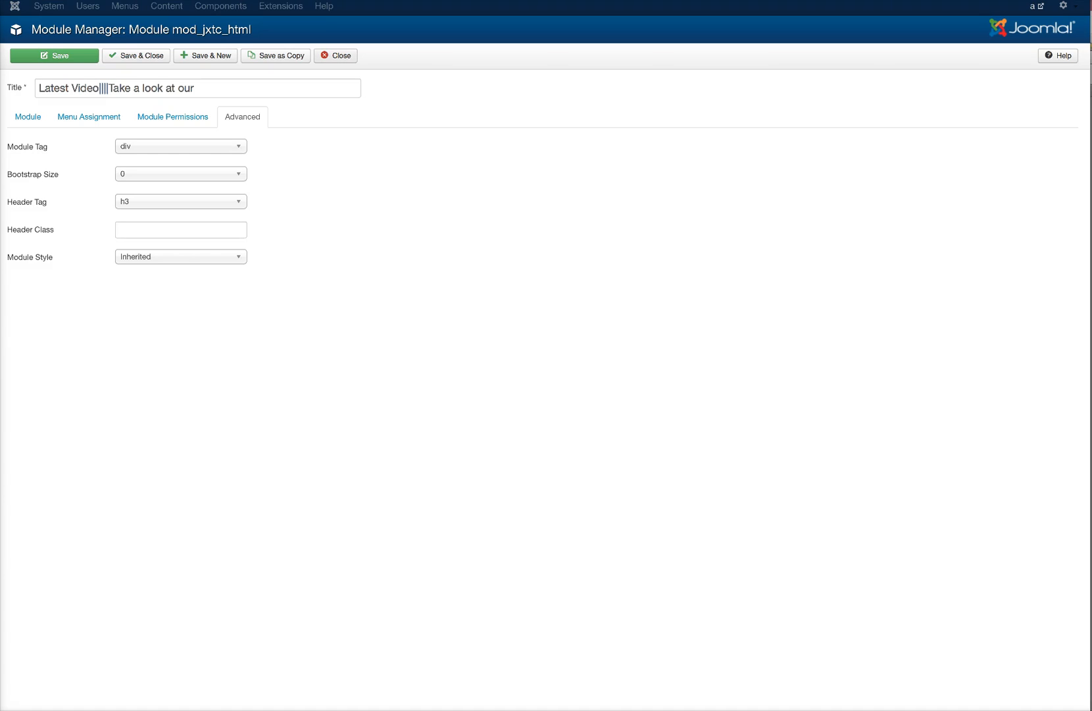
pyautogui.click(336, 55)
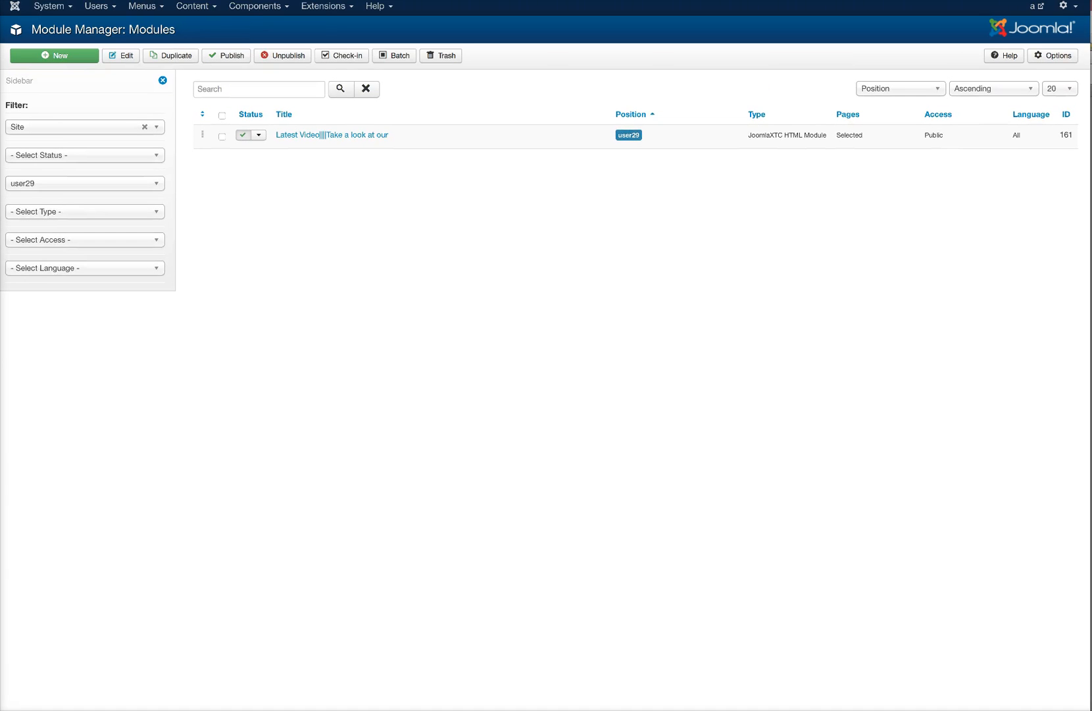
# Filter the modules by position bottom1, and open the Hiking module's settings.
pyautogui.click(85, 184)
pyautogui.scroll(6, 86, 267)
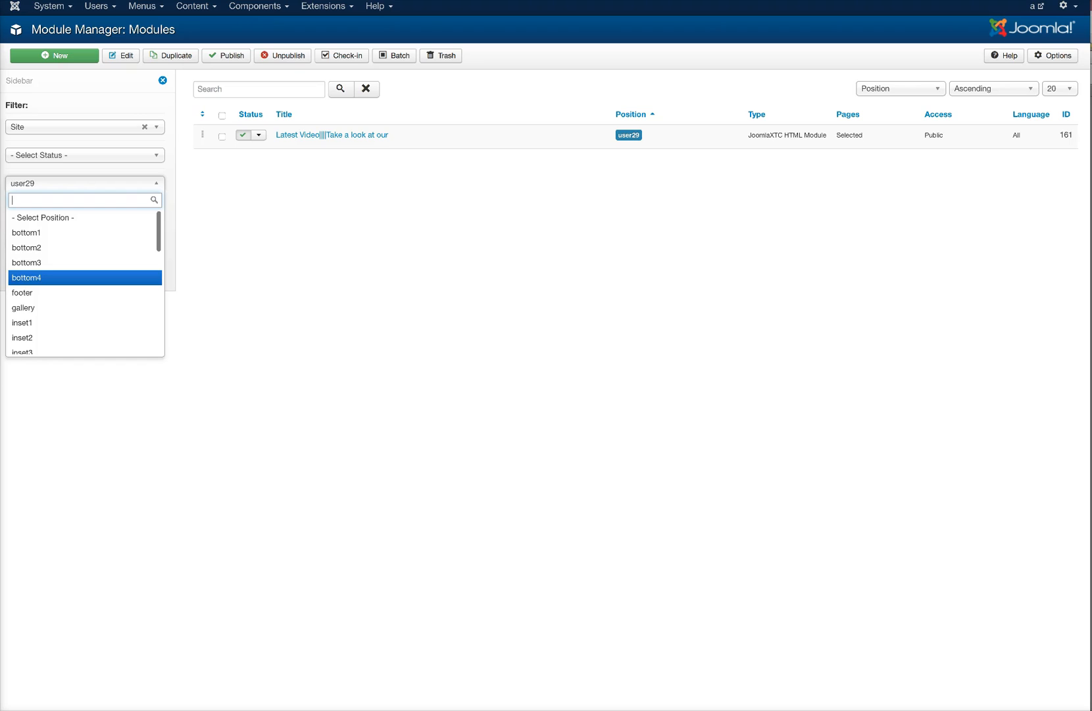
pyautogui.click(39, 233)
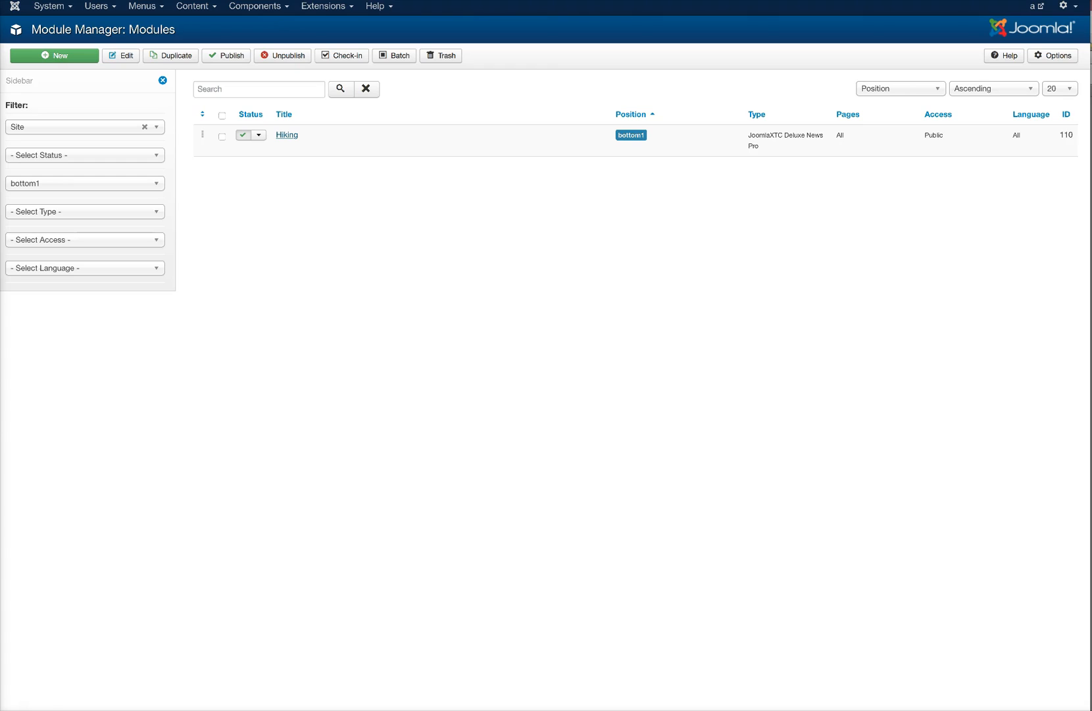
pyautogui.click(287, 135)
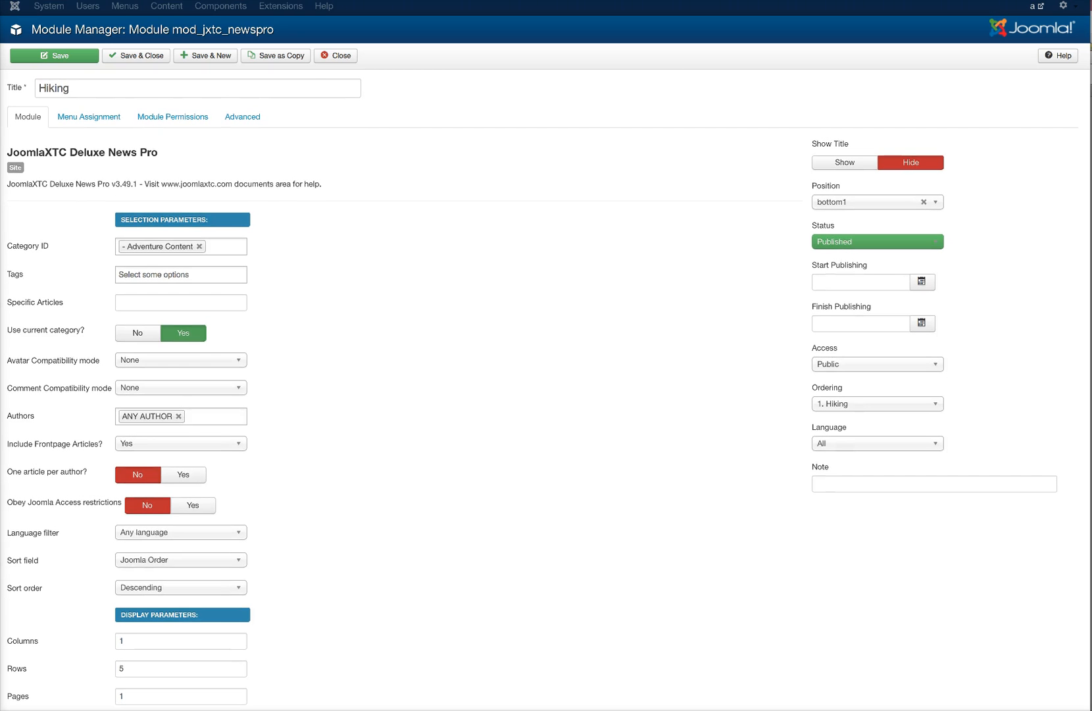
# Review the Hiking module's category selection, display parameters and HTML template settings.
pyautogui.scroll(-6, 17, 256)
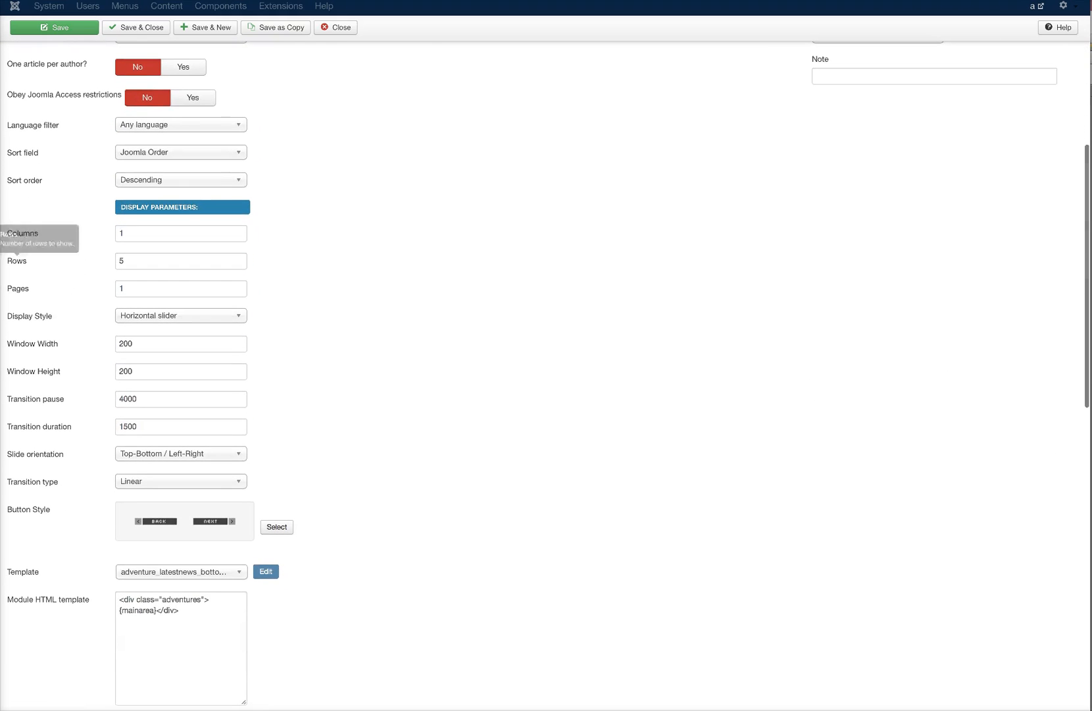
pyautogui.scroll(-4, 18, 257)
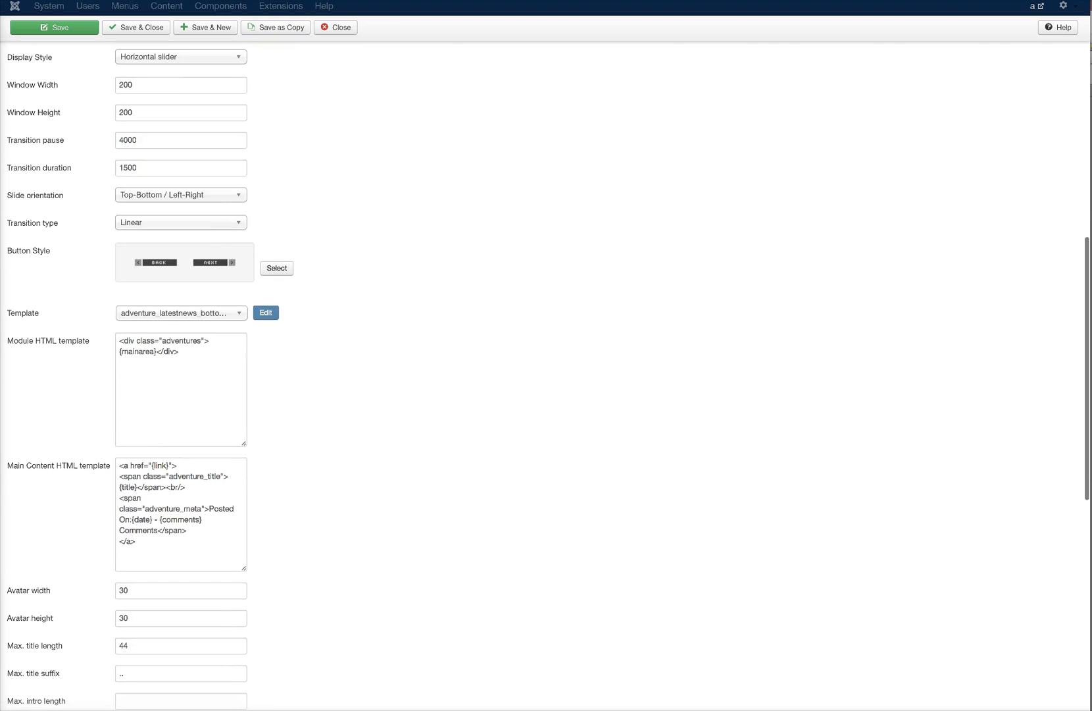
pyautogui.scroll(10, 547, 362)
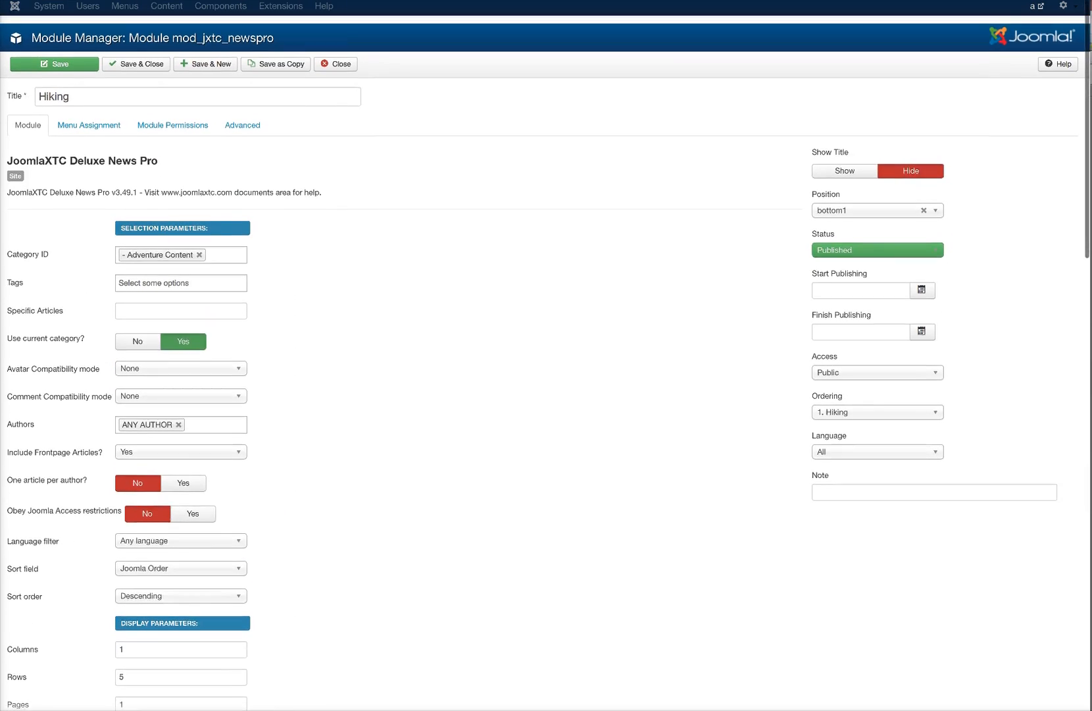
# Examine the Hiking module's advanced settings down to the alternative layout and module class suffix, and close the module without saving.
pyautogui.click(242, 117)
pyautogui.scroll(-8, 546, 375)
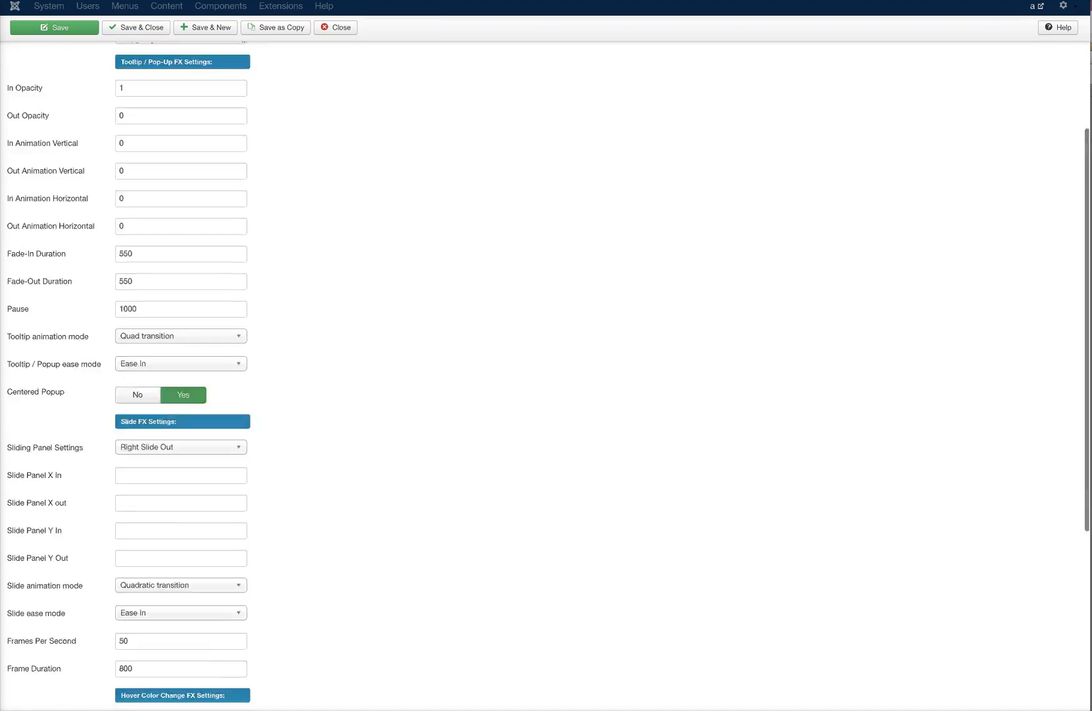
pyautogui.scroll(-1, 546, 375)
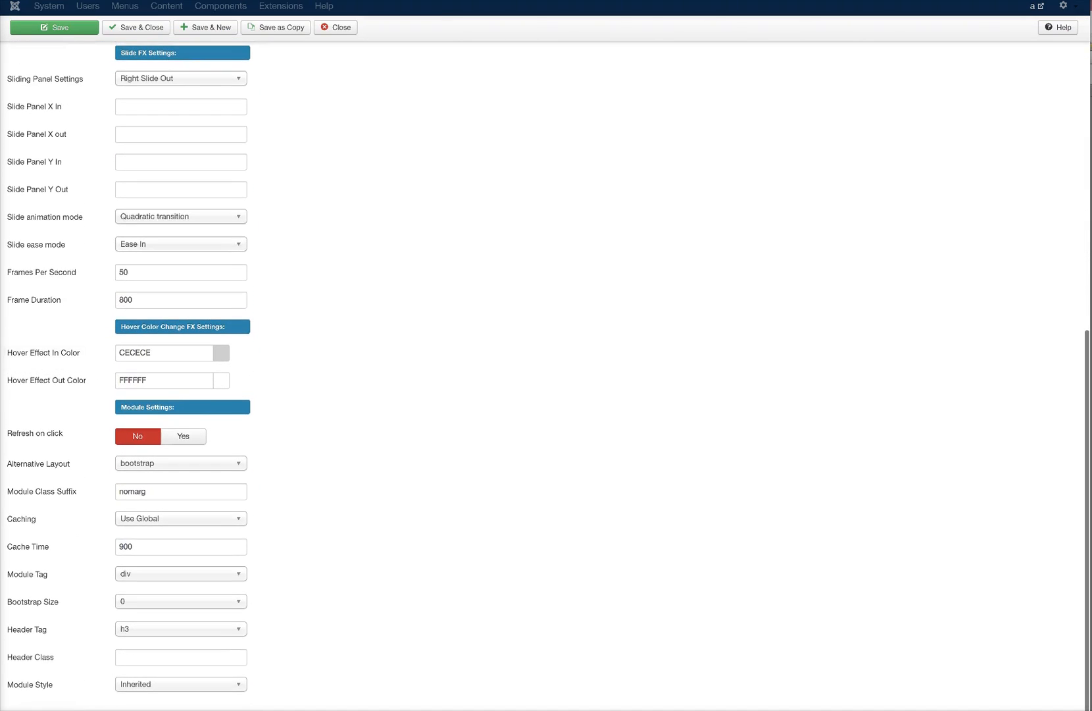
pyautogui.scroll(9, 546, 375)
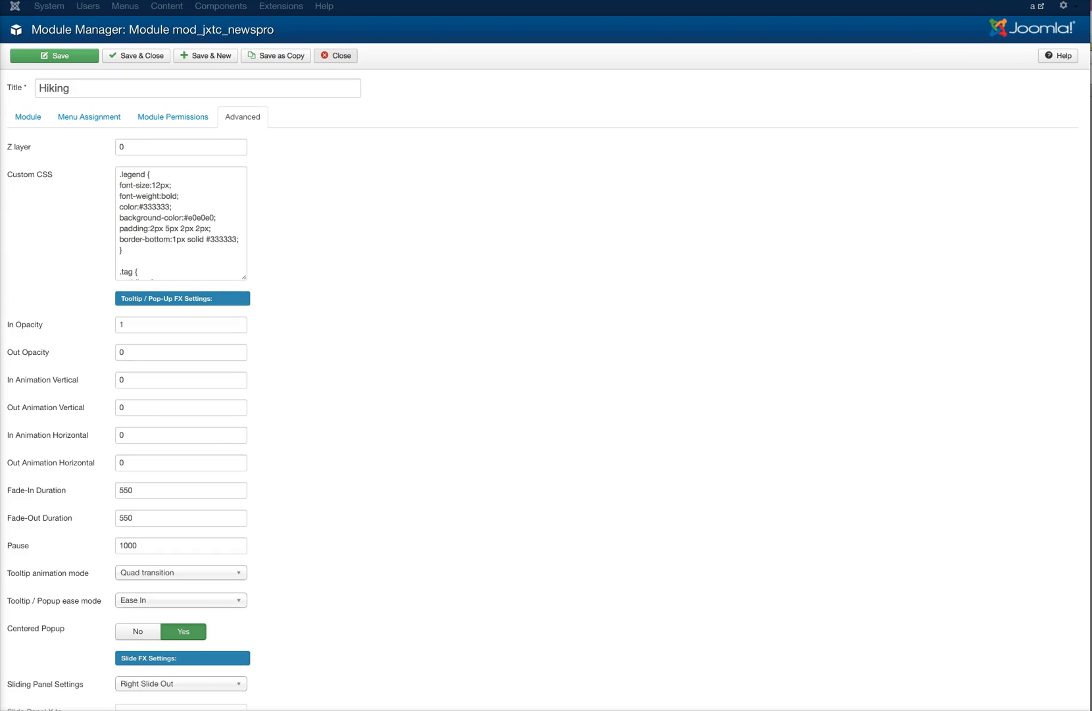
pyautogui.click(336, 56)
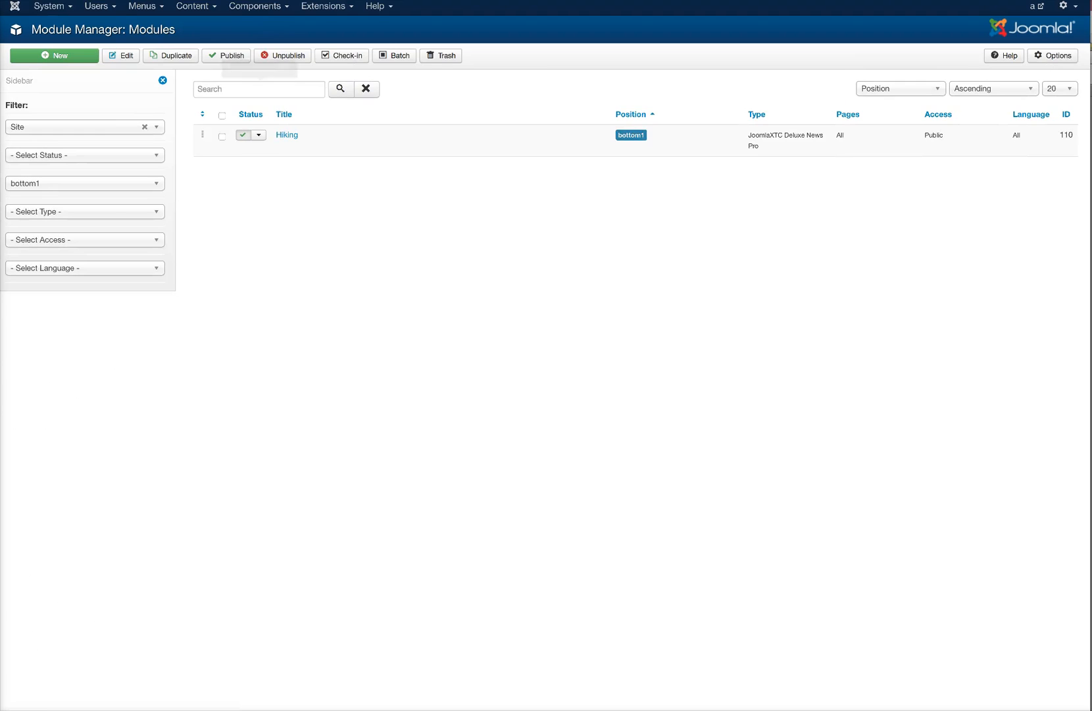
# Filter the modules by position footer, and check the Footer module's settings without saving.
pyautogui.click(84, 183)
pyautogui.scroll(-3, 85, 271)
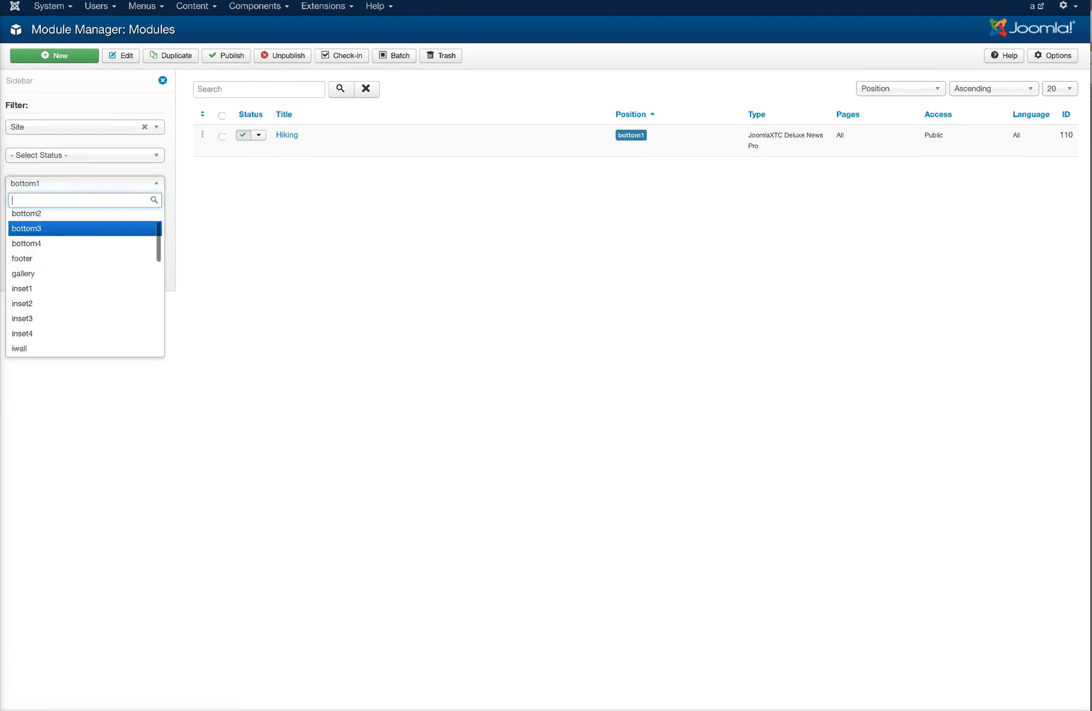
pyautogui.scroll(2, 85, 271)
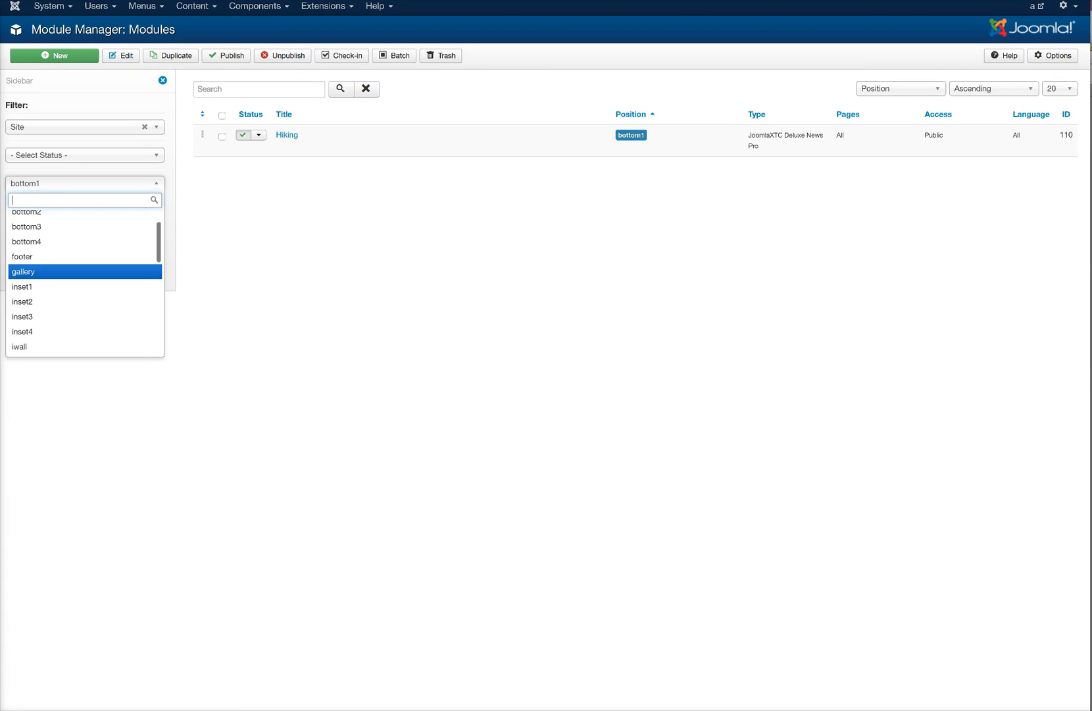
pyautogui.press('Up')
pyautogui.press('Return')
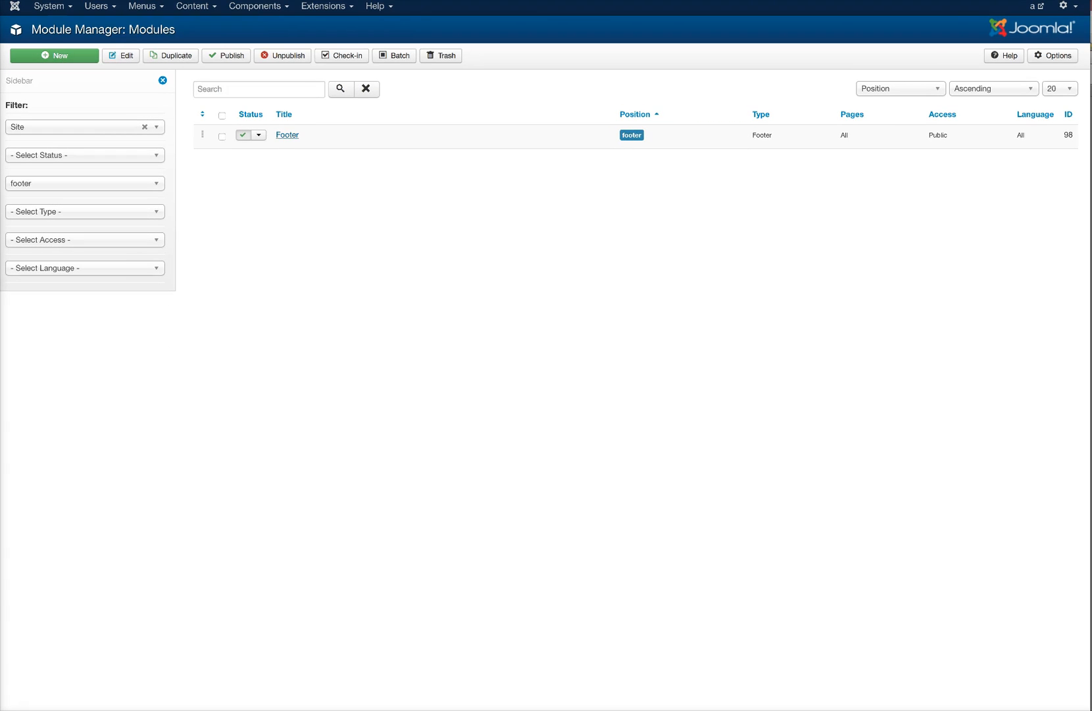
pyautogui.click(287, 134)
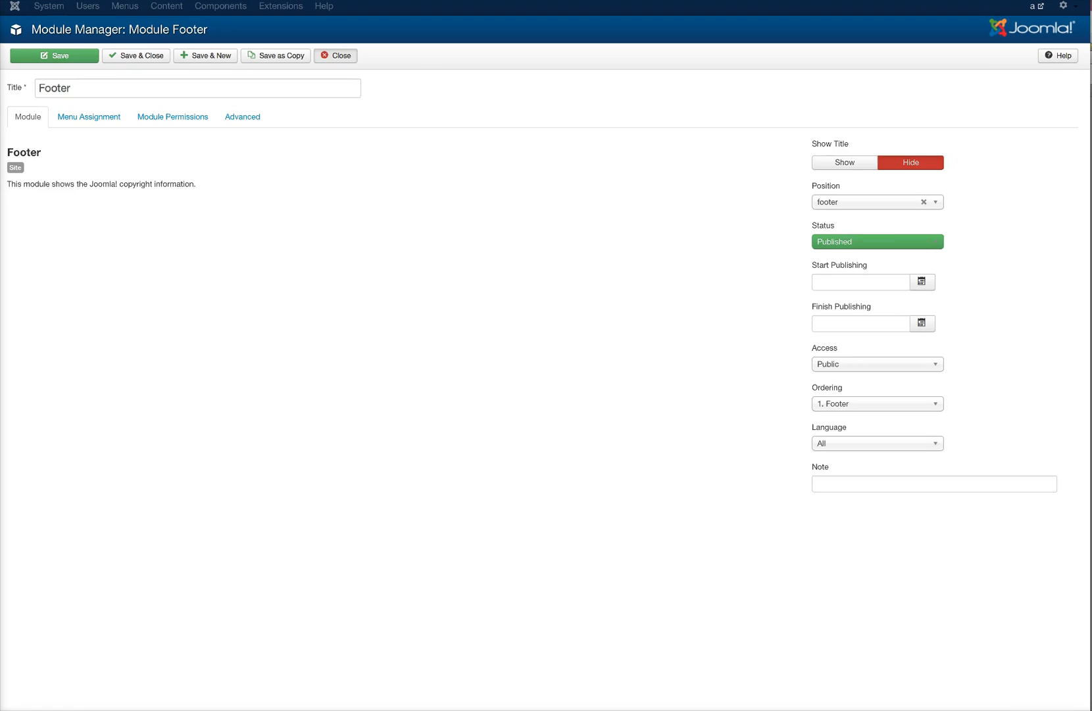
pyautogui.click(336, 55)
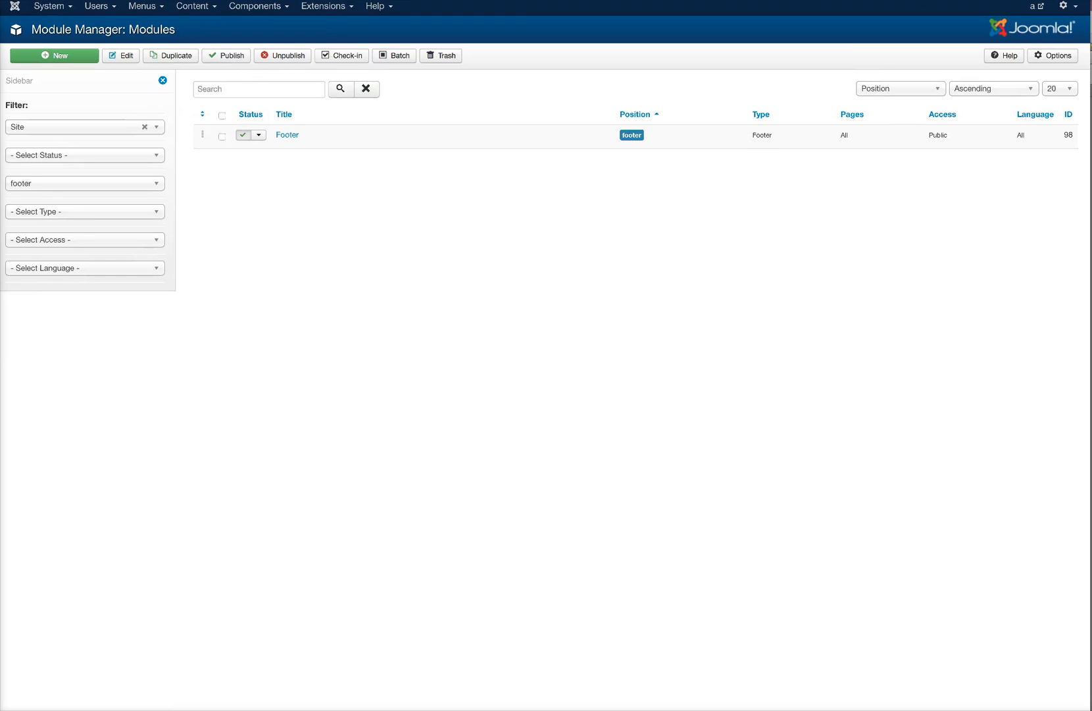
# Filter the modules by position legals, and open the Legals custom HTML module.
pyautogui.click(92, 184)
pyautogui.scroll(-4, 85, 253)
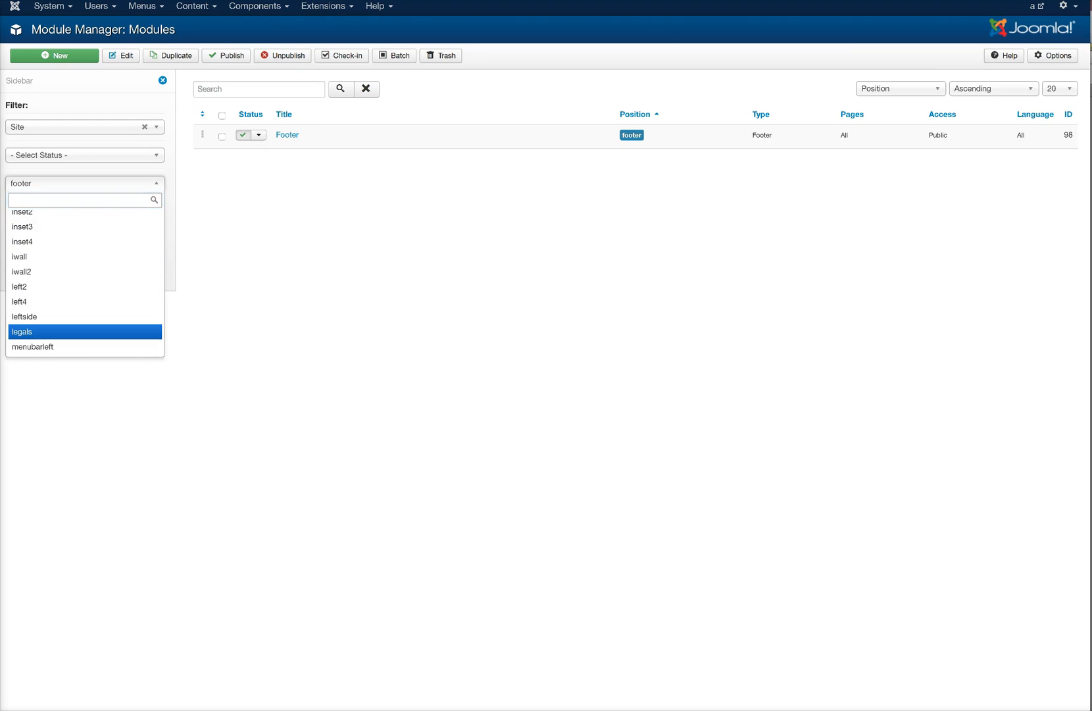
pyautogui.click(23, 332)
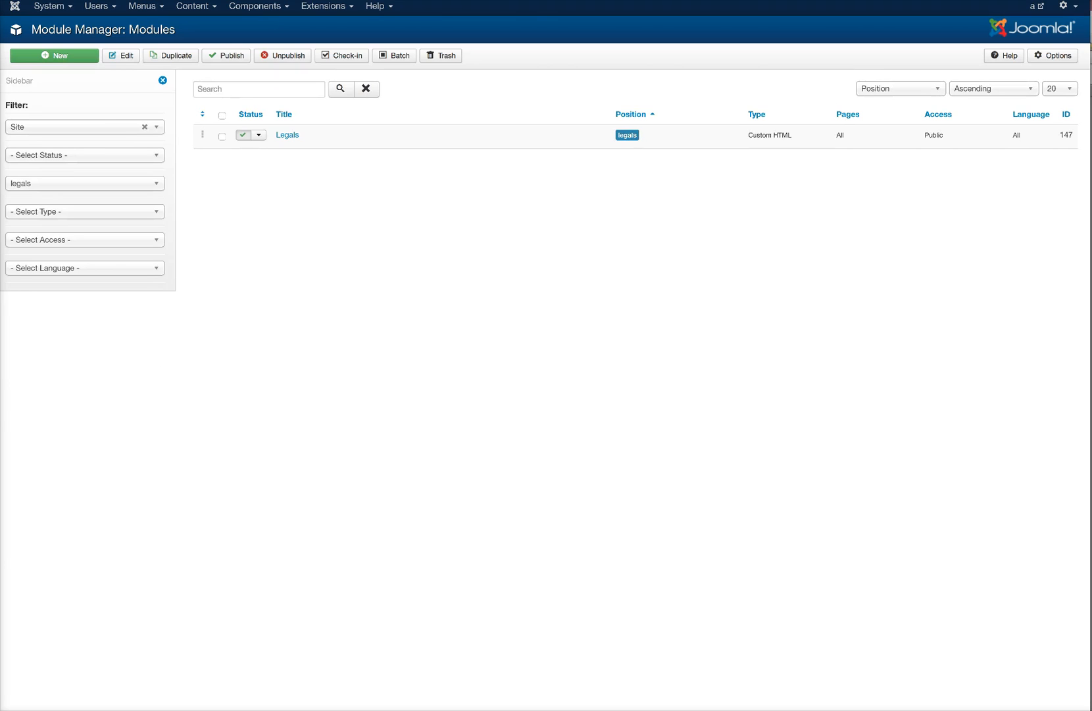
pyautogui.click(287, 135)
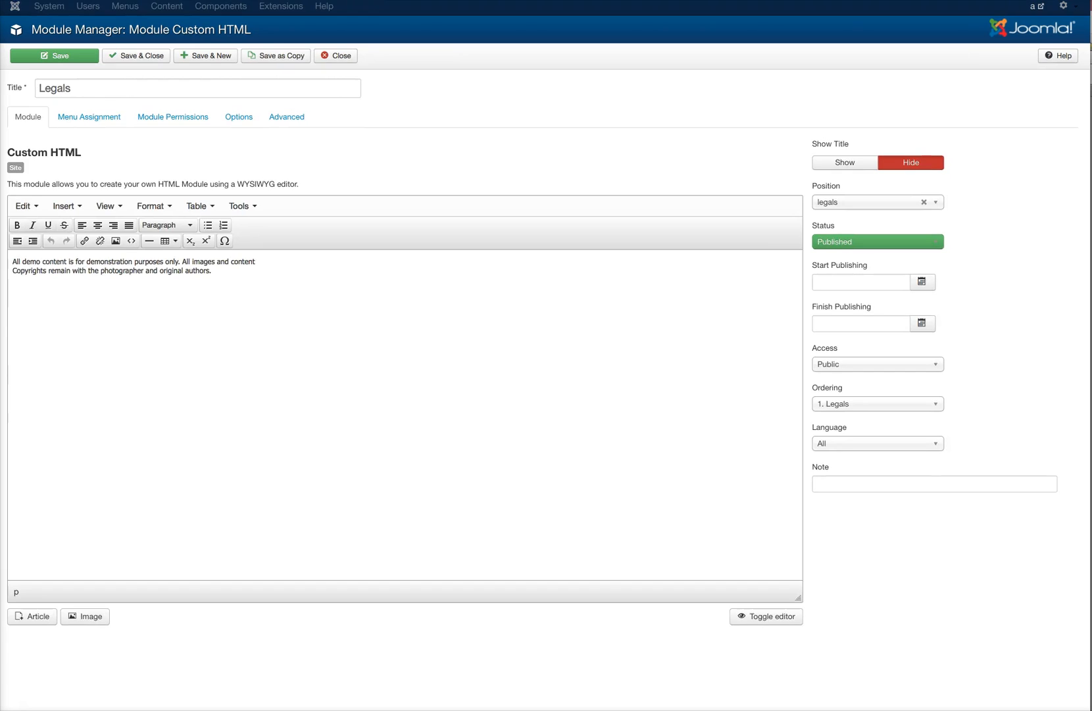
# Compare the Legals module's HTML source with its formatted text, and close the module without saving.
pyautogui.click(766, 616)
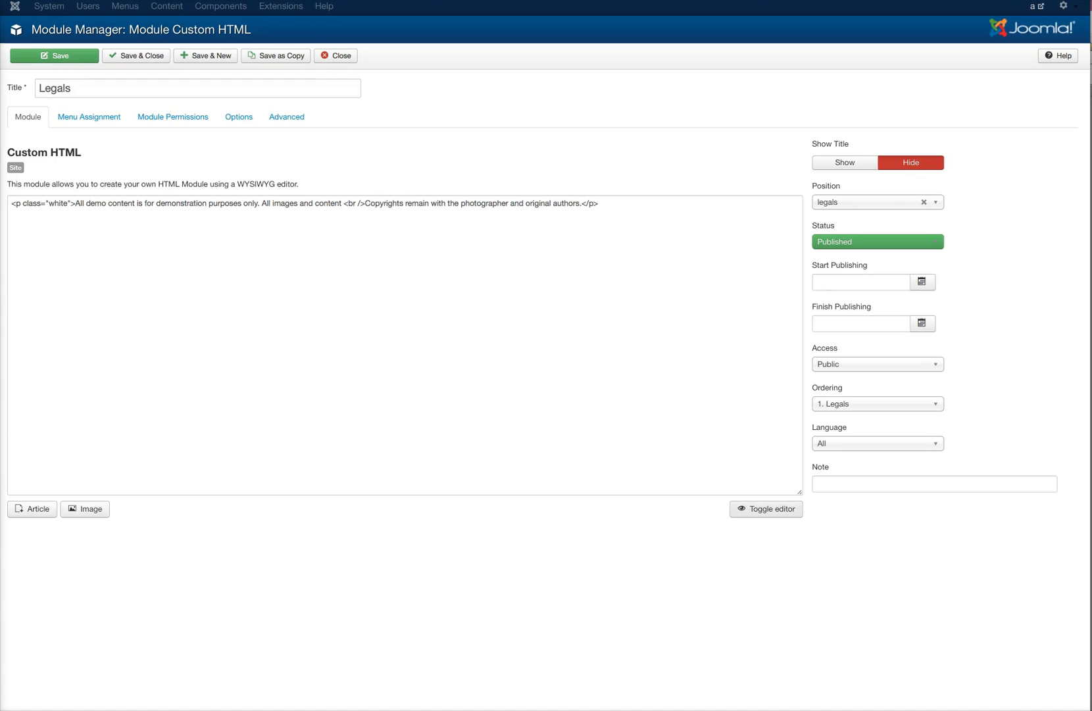
pyautogui.click(766, 508)
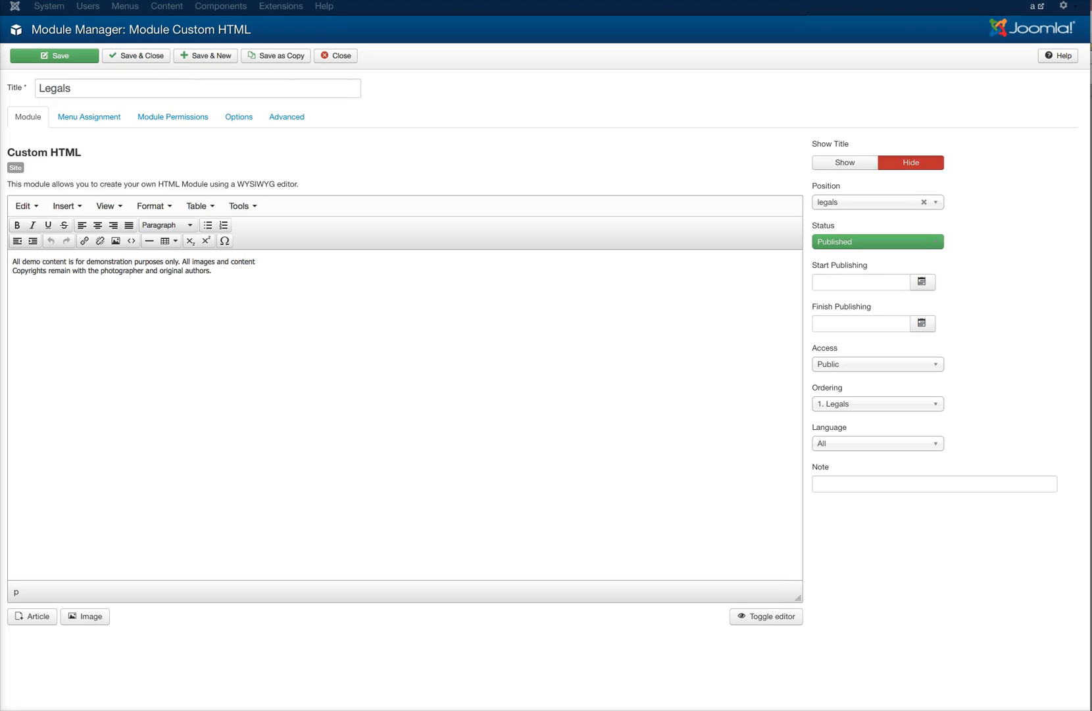
pyautogui.click(766, 616)
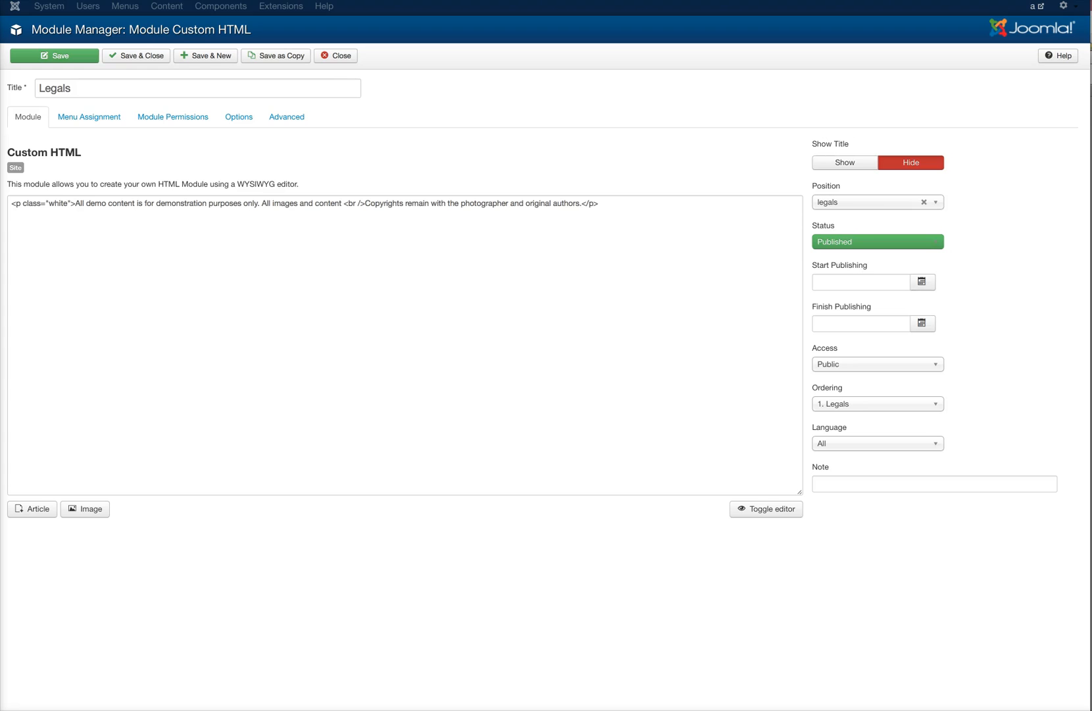
pyautogui.click(766, 509)
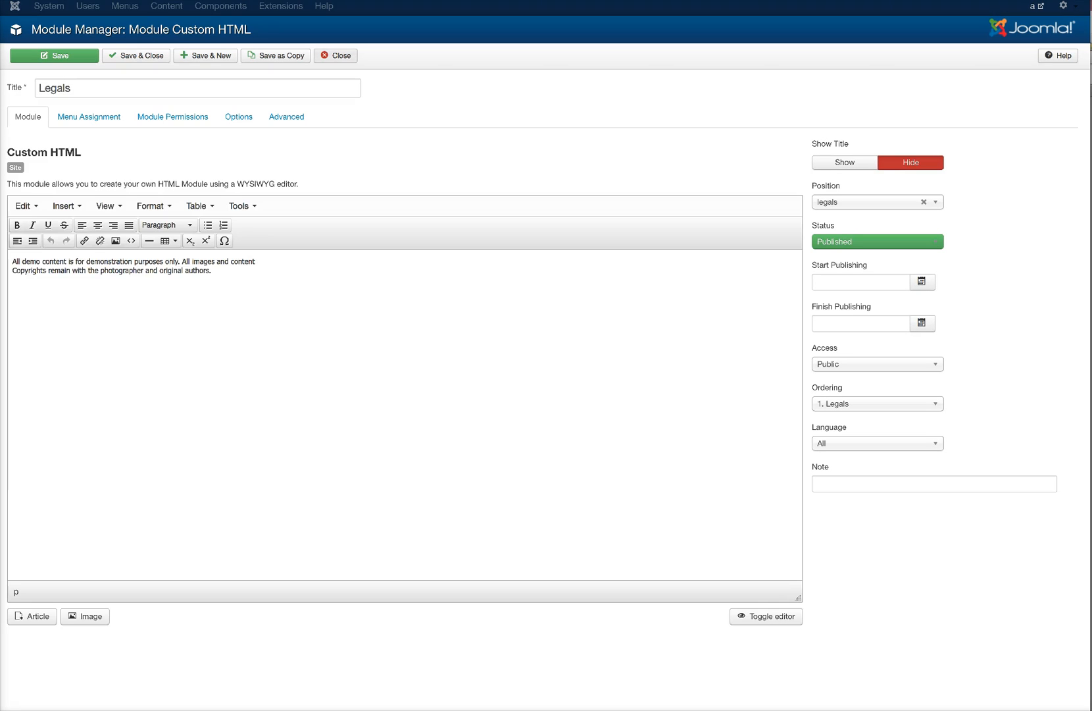
pyautogui.click(336, 55)
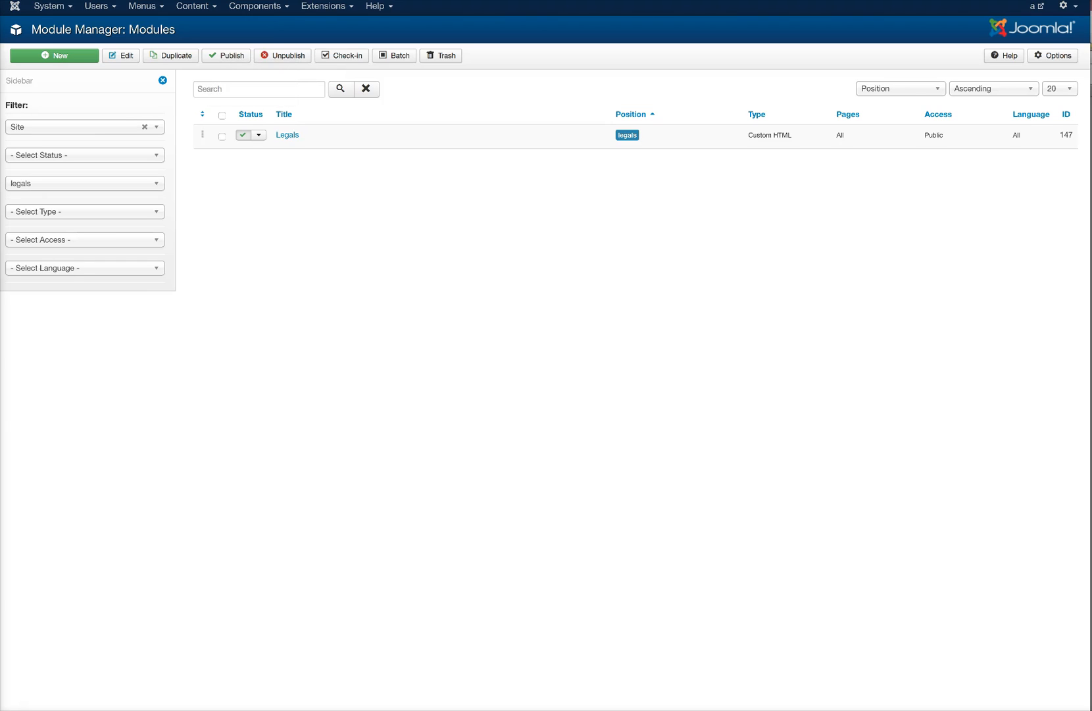
# Look over the available components, including Appointment Book, and open the Template Manager's list of styles.
pyautogui.click(257, 6)
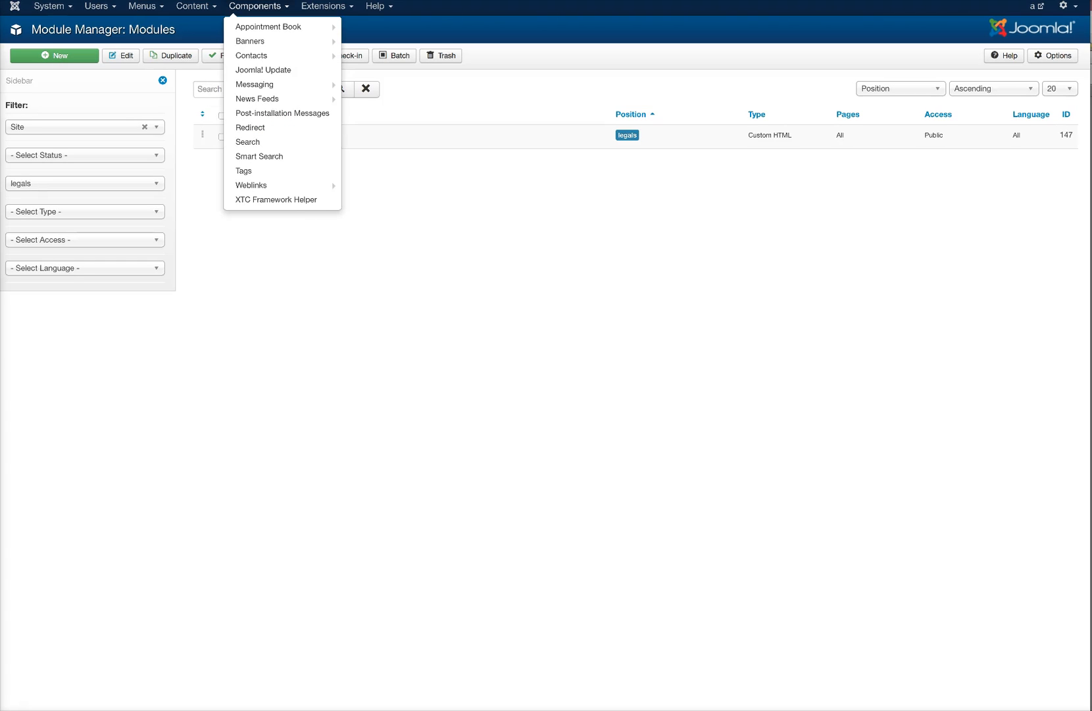
pyautogui.moveTo(268, 27)
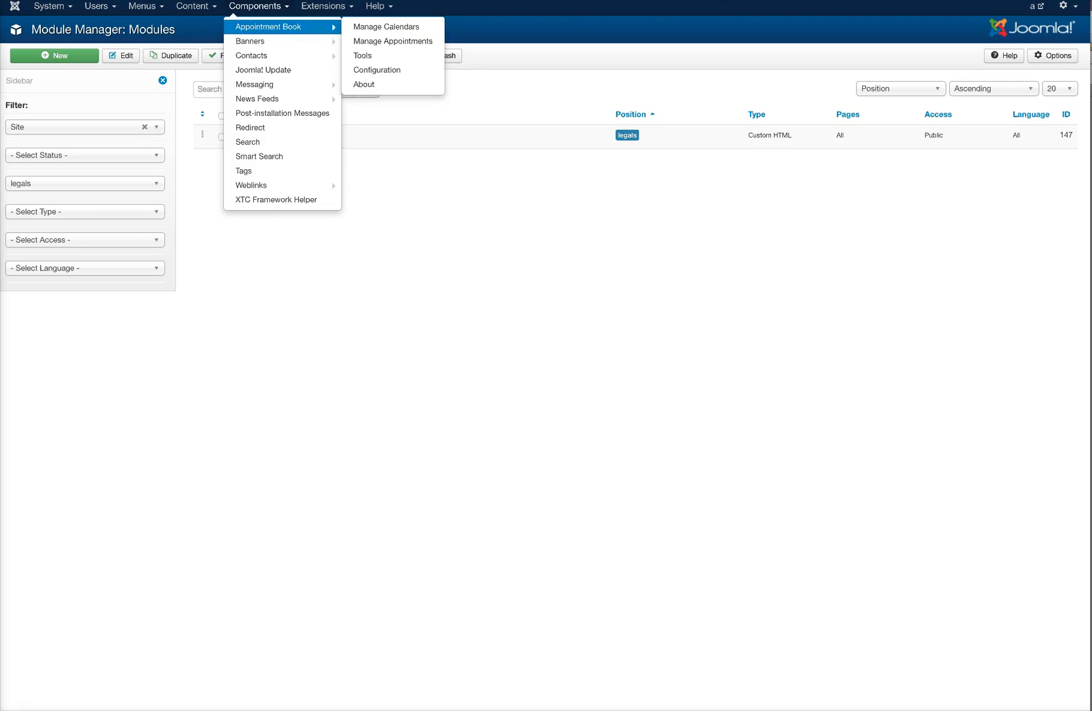
pyautogui.moveTo(326, 7)
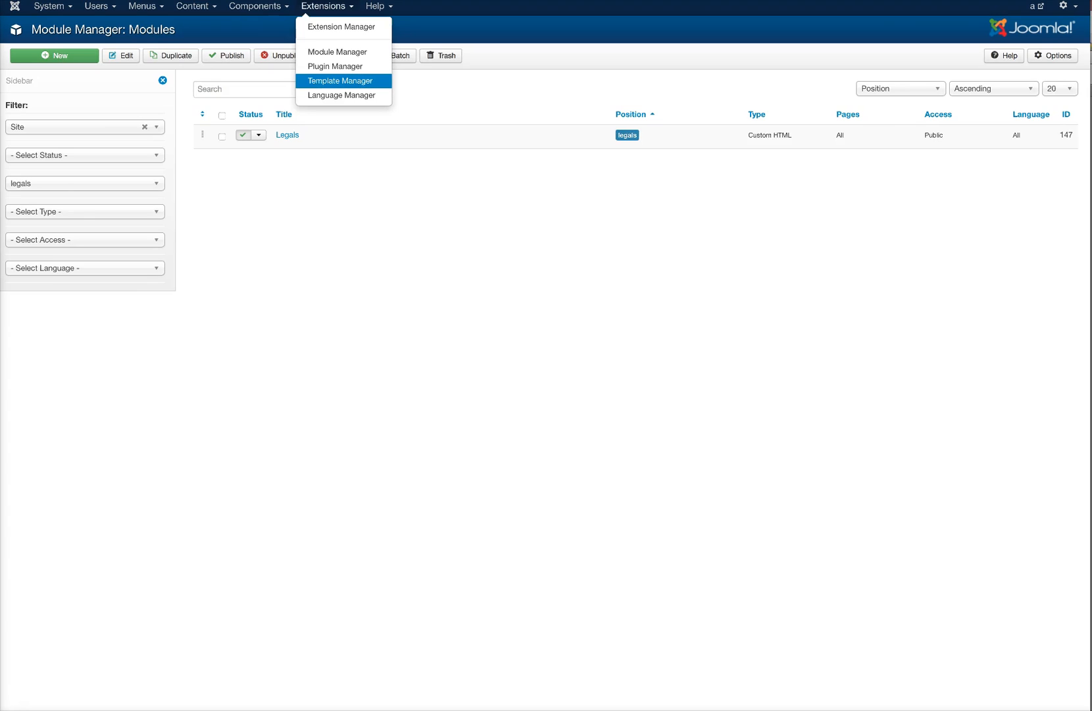
pyautogui.click(340, 80)
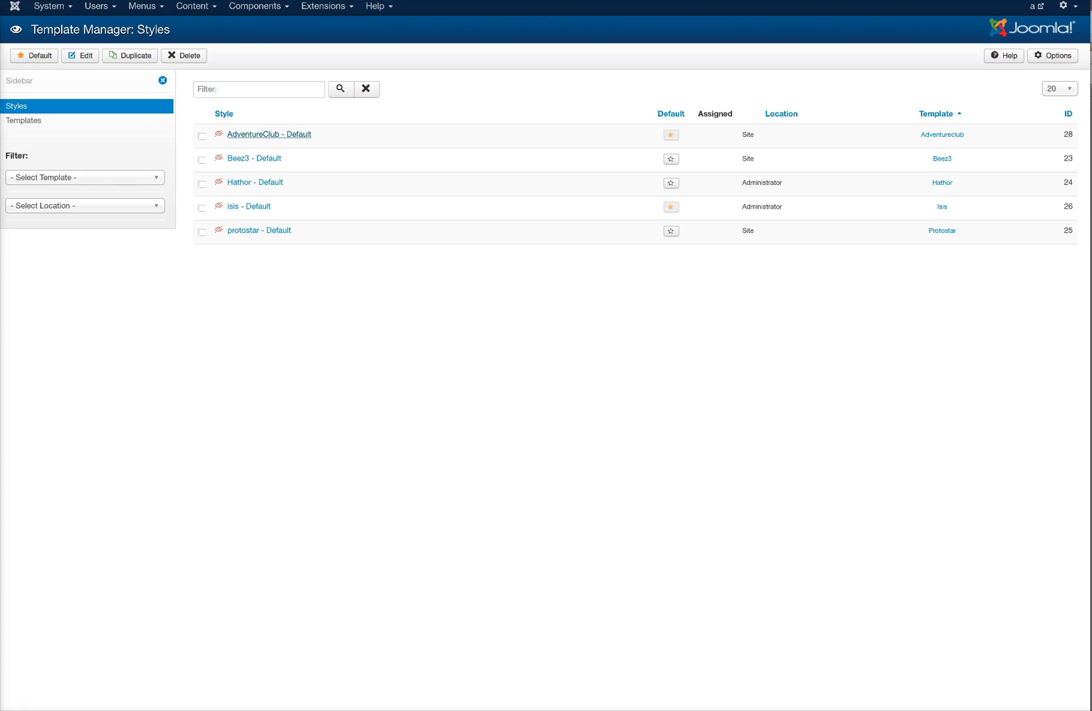
# Open the AdventureClub - Default template style and check its Default Layout options without changing them.
pyautogui.click(269, 134)
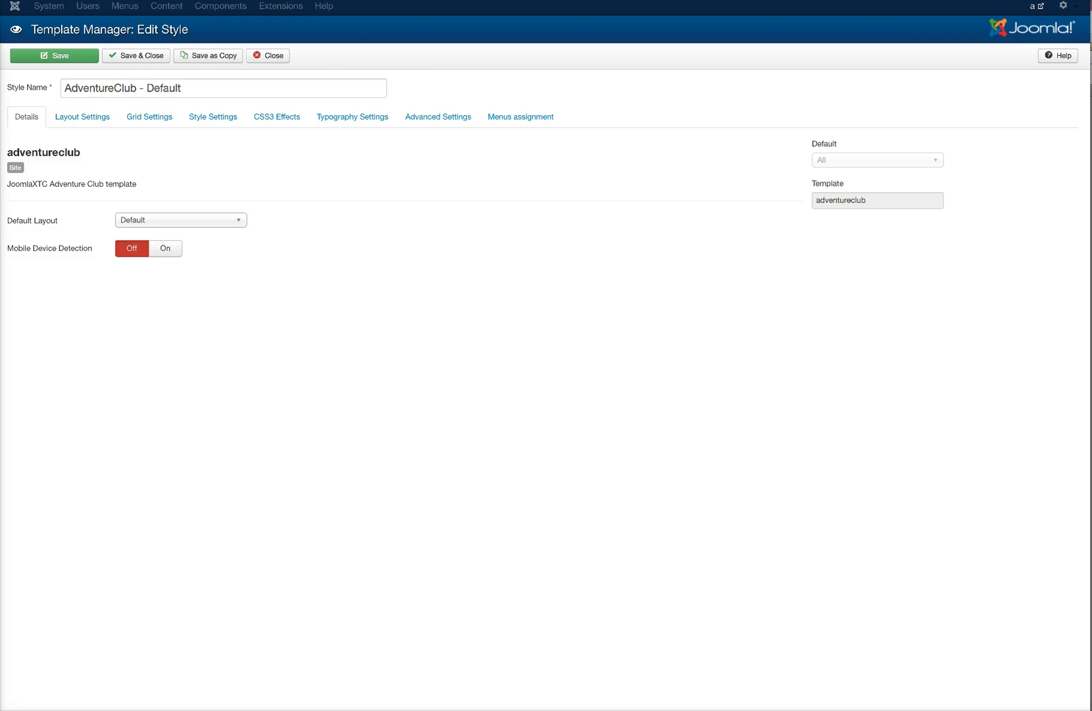
pyautogui.click(177, 220)
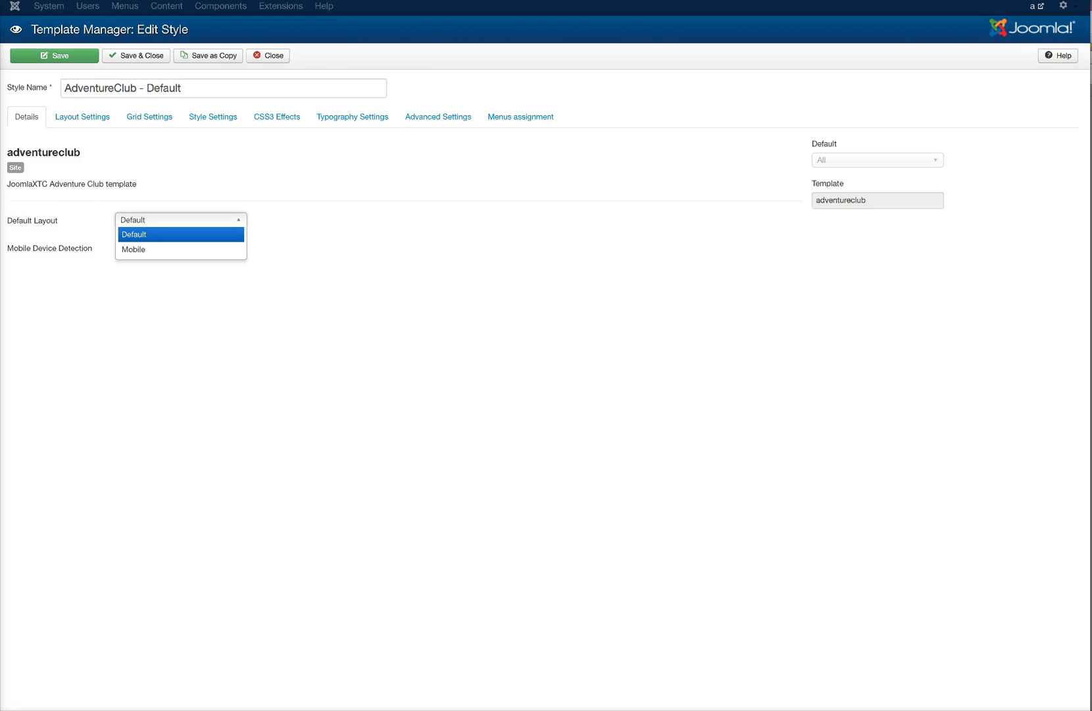
pyautogui.press('Escape')
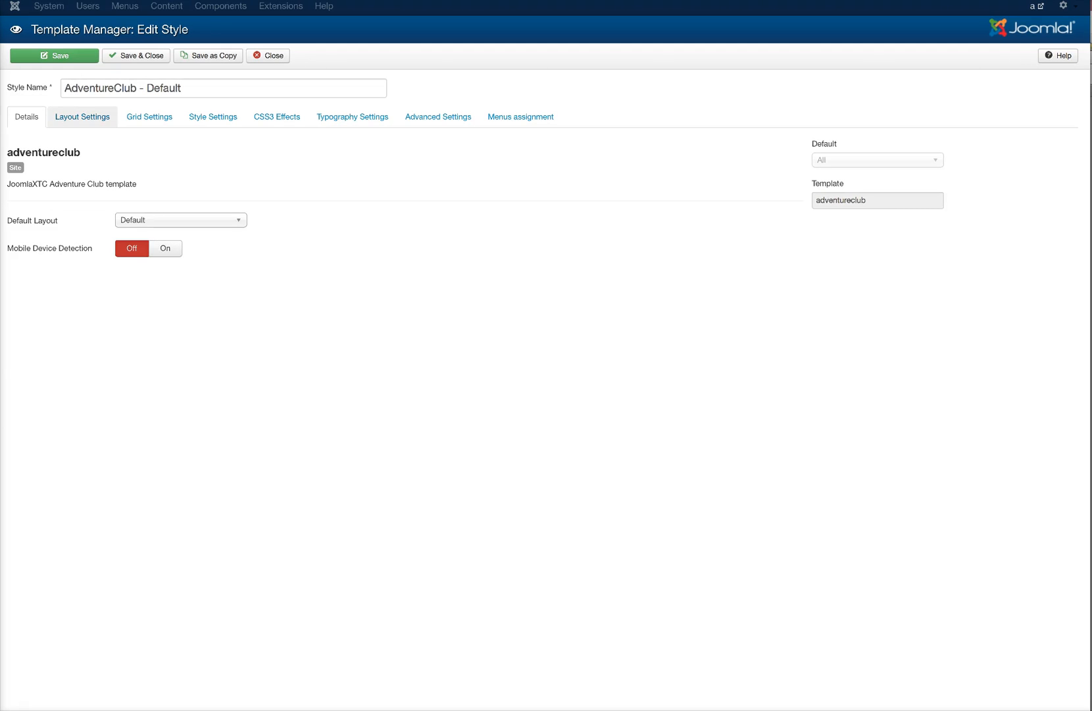
# In the layout settings, check the Default layout's Template Style options and view its module map.
pyautogui.click(82, 116)
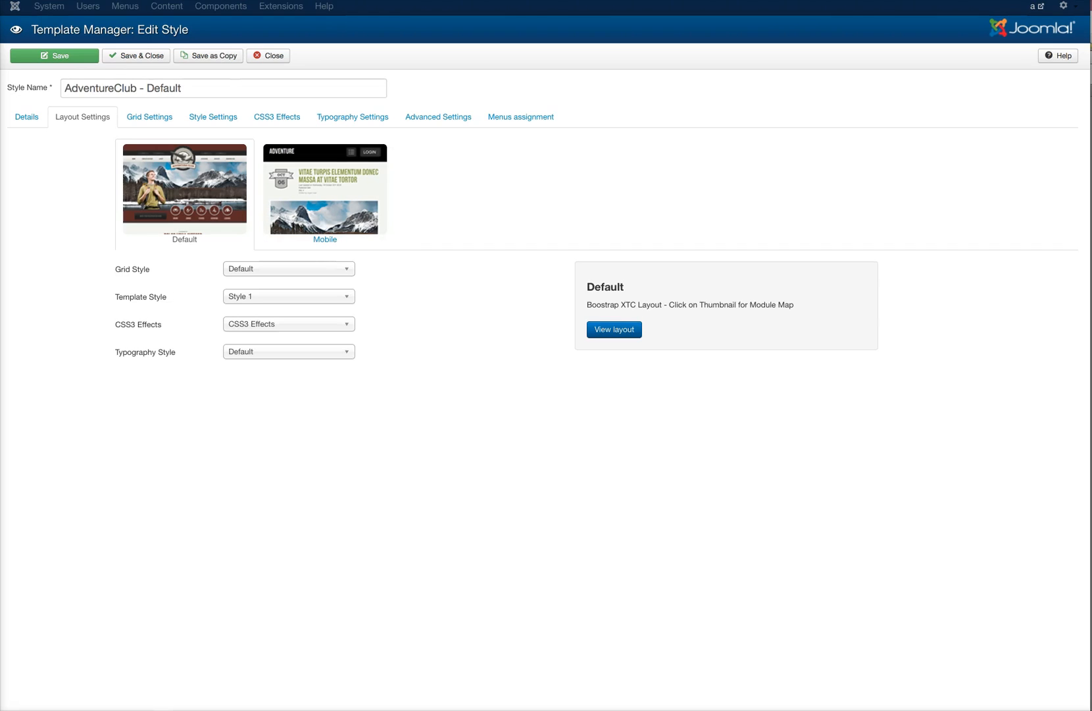
pyautogui.click(289, 297)
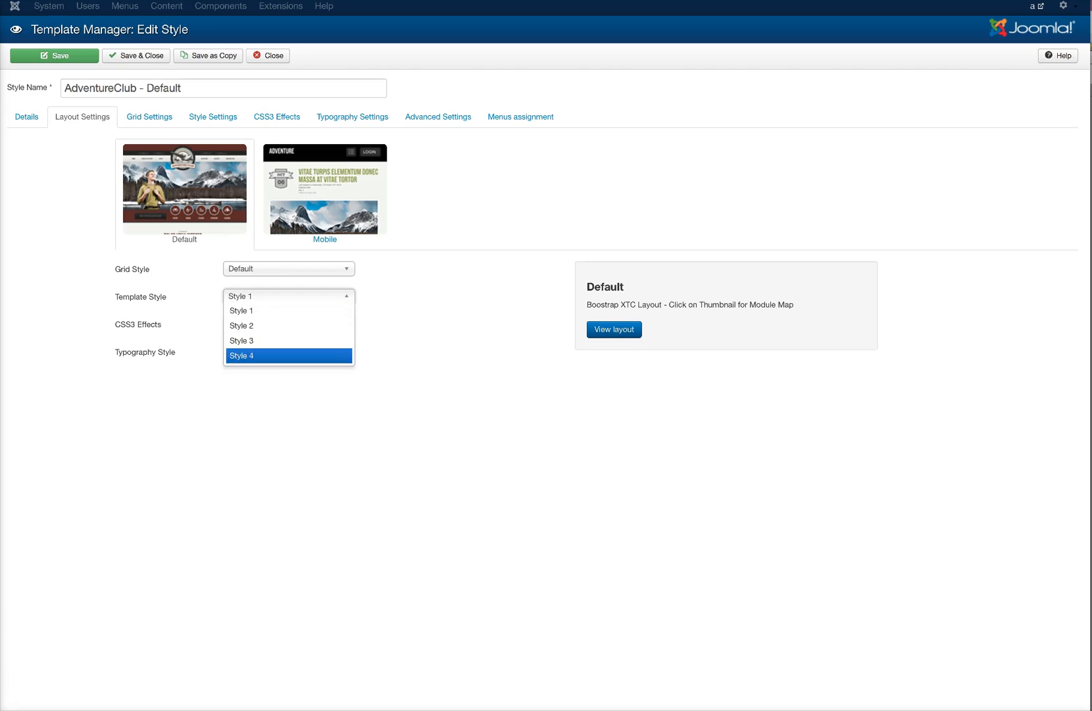
pyautogui.press('Return')
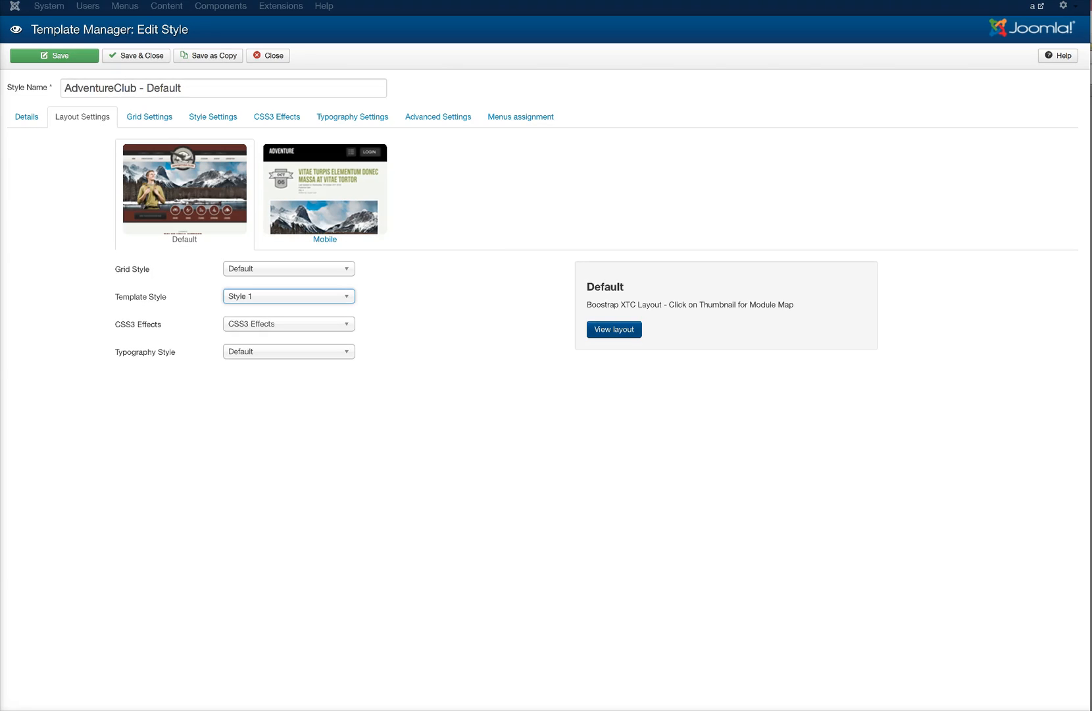
pyautogui.click(614, 330)
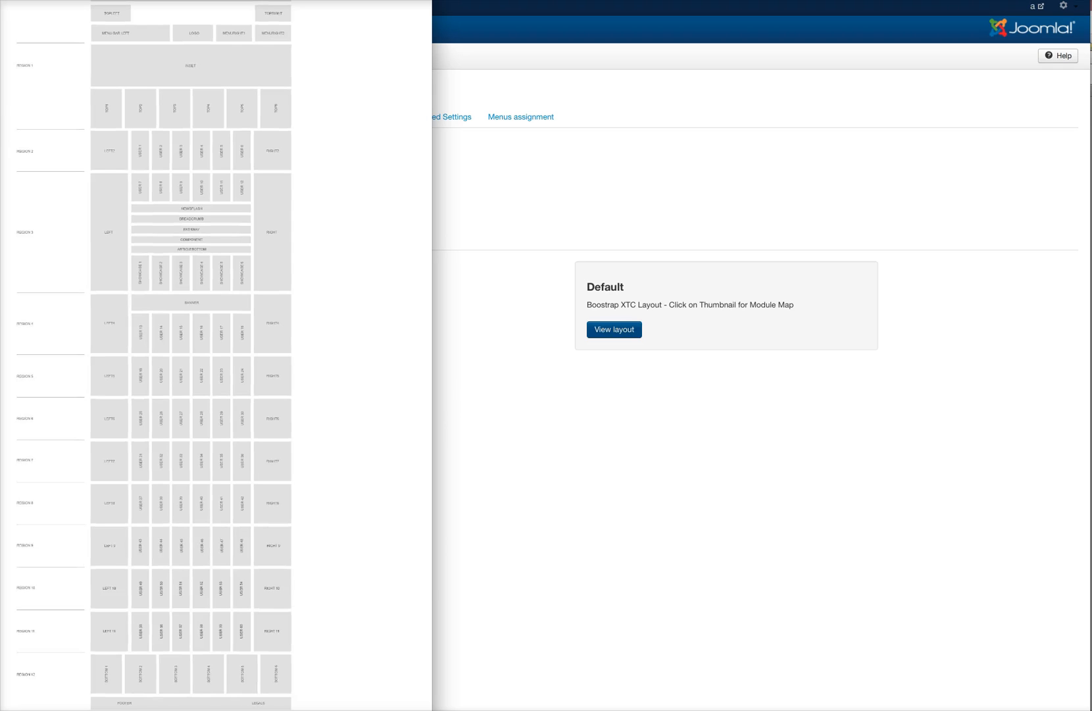
pyautogui.press('super+w')
# View the Mobile layout's module map, and return to the Default layout's settings.
pyautogui.click(325, 195)
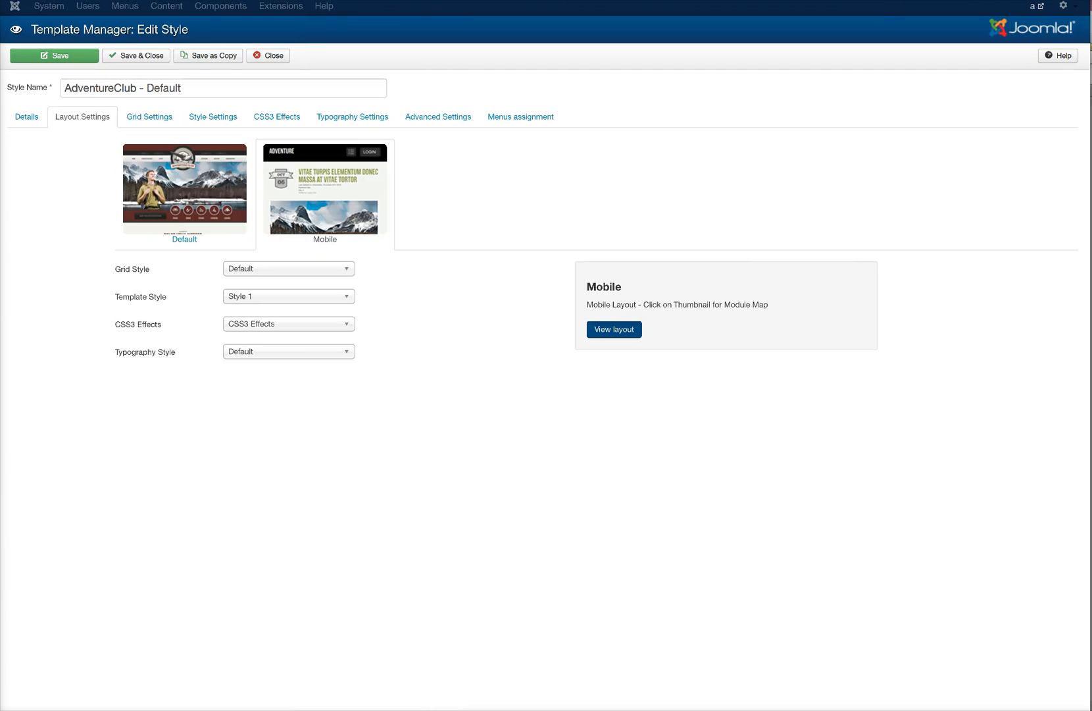
pyautogui.click(614, 329)
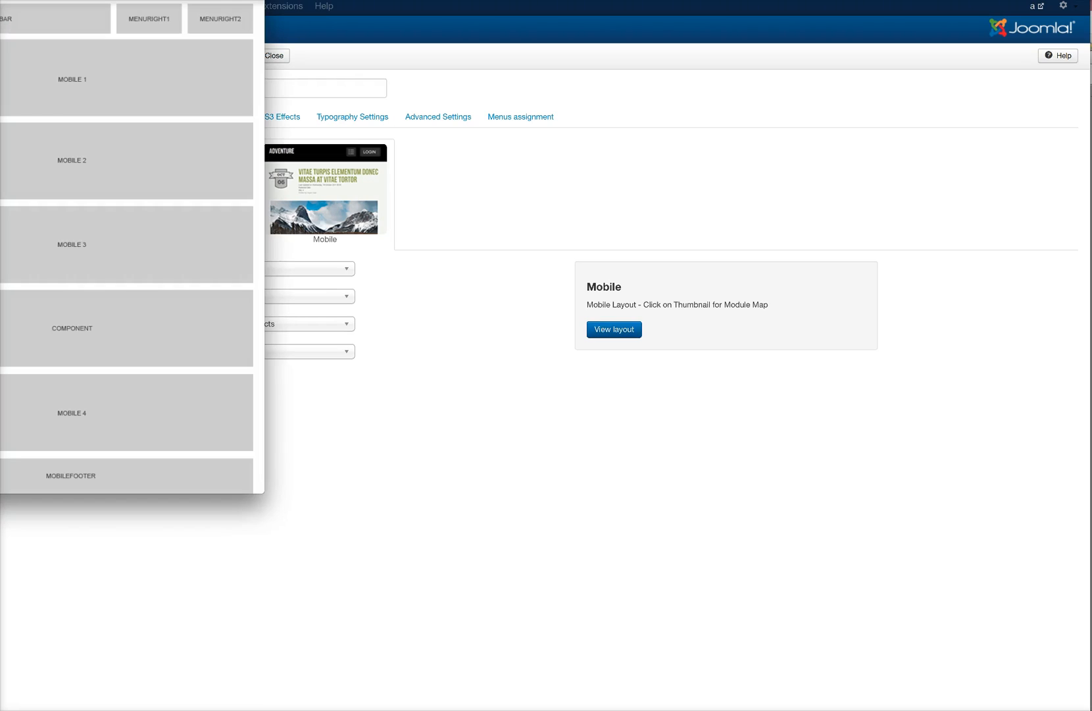
pyautogui.moveTo(70, 0); pyautogui.dragTo(287, 48)
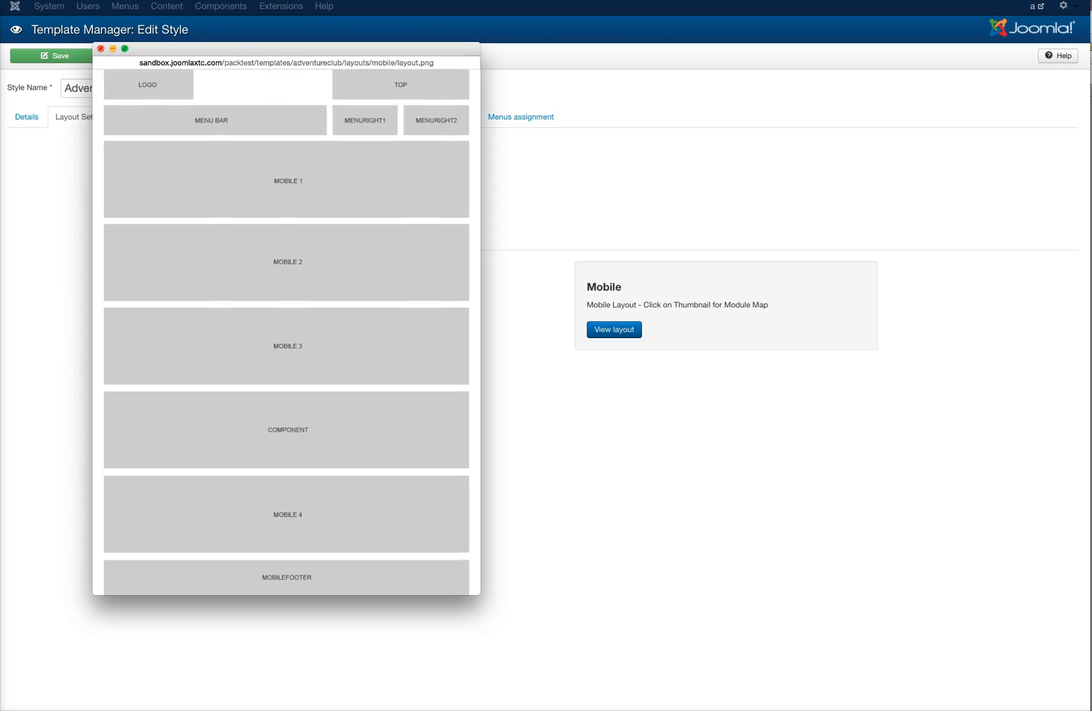
pyautogui.click(100, 48)
pyautogui.click(184, 188)
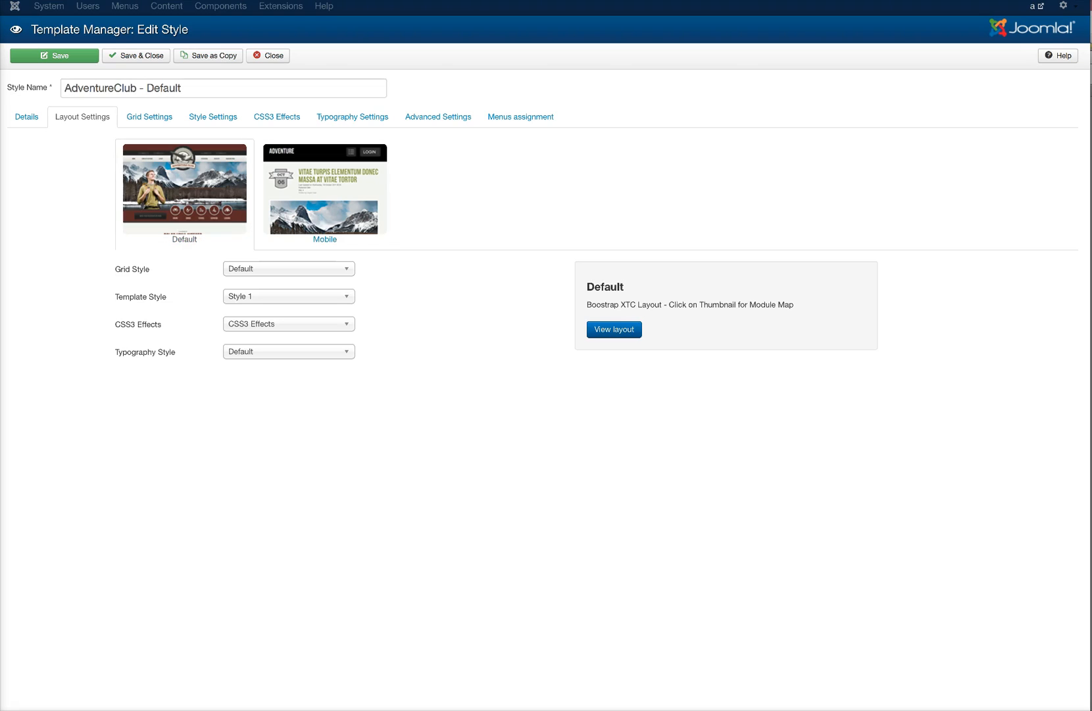
# Open the style's grid settings and look over the home page's regions to see what the body settings affect.
pyautogui.click(150, 116)
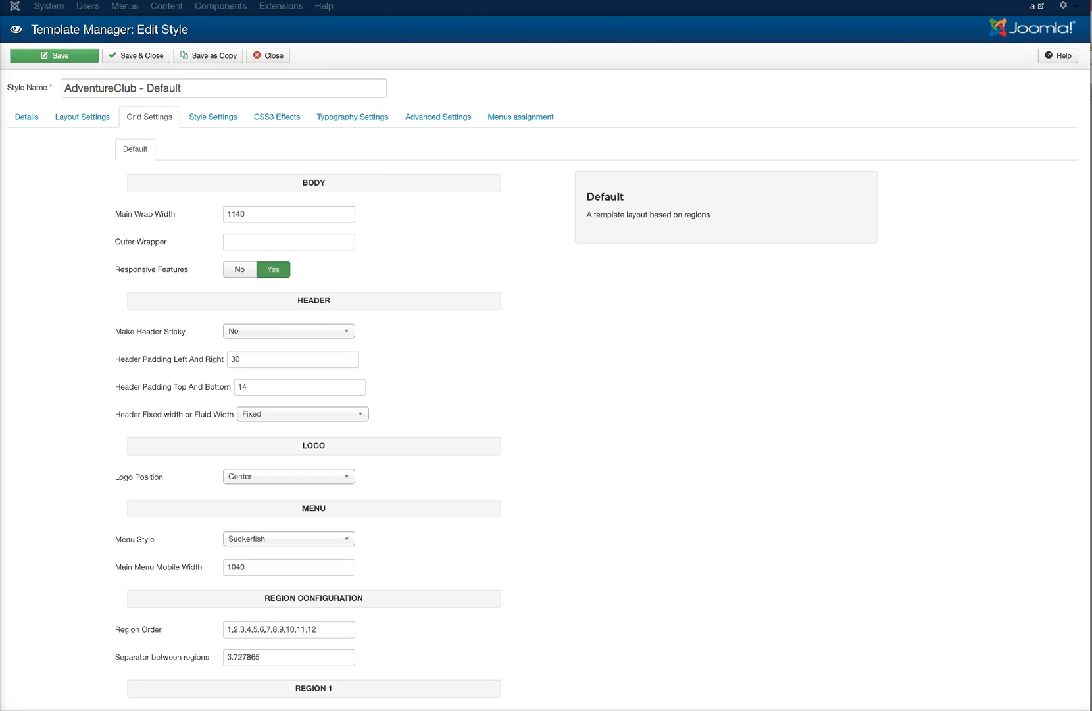
pyautogui.moveTo(145, 214)
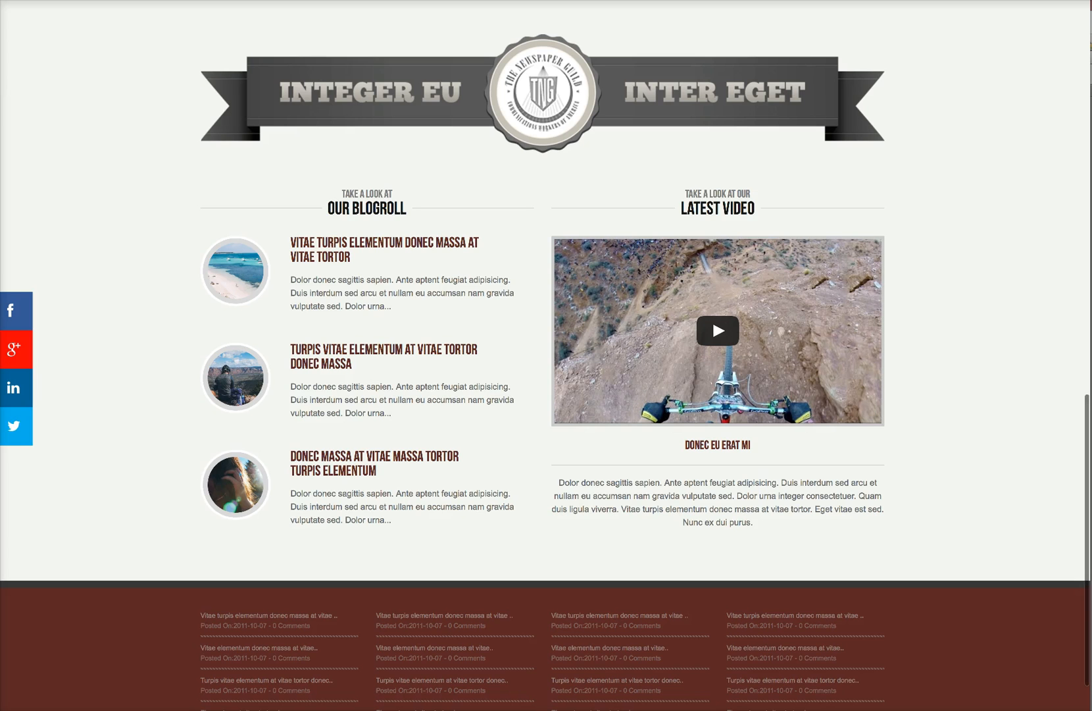
pyautogui.scroll(10, 712, 318)
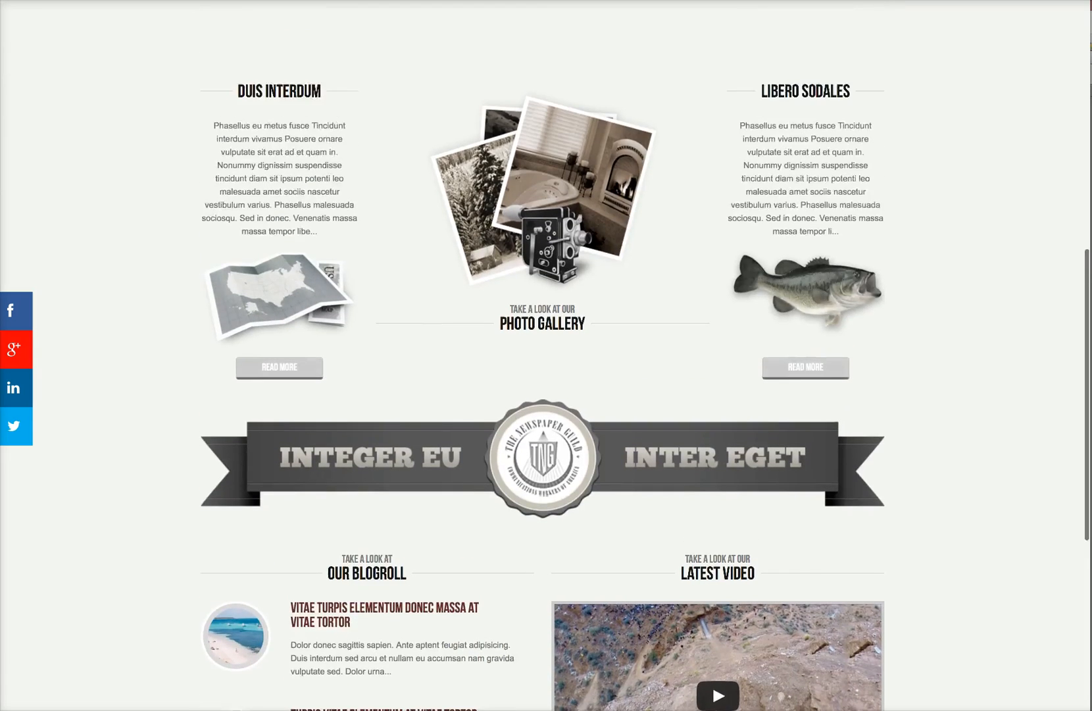
pyautogui.scroll(4, 546, 356)
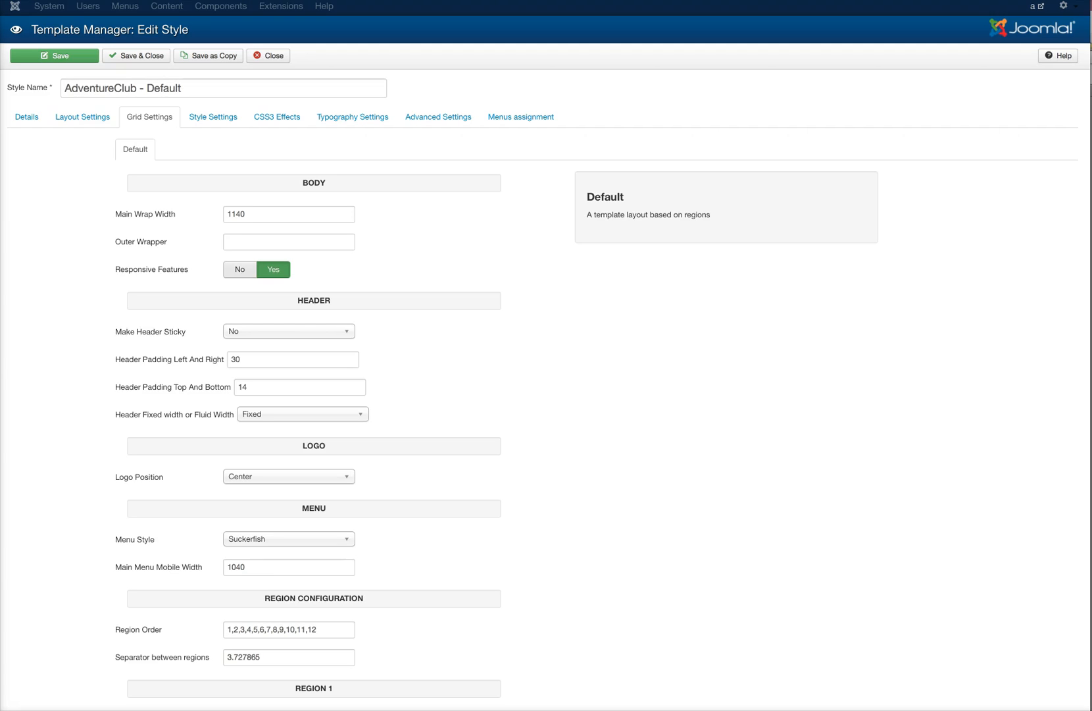
# Set Make Header Sticky to Yes, save the style, and check the header while moving through the home page.
pyautogui.click(289, 331)
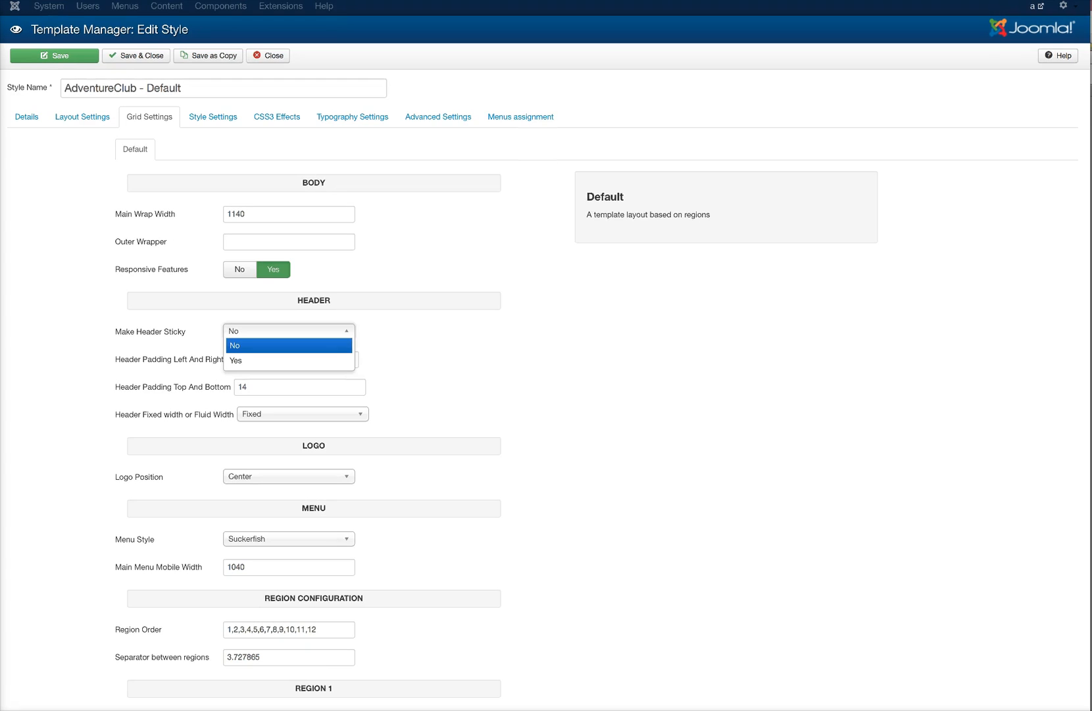
pyautogui.click(289, 360)
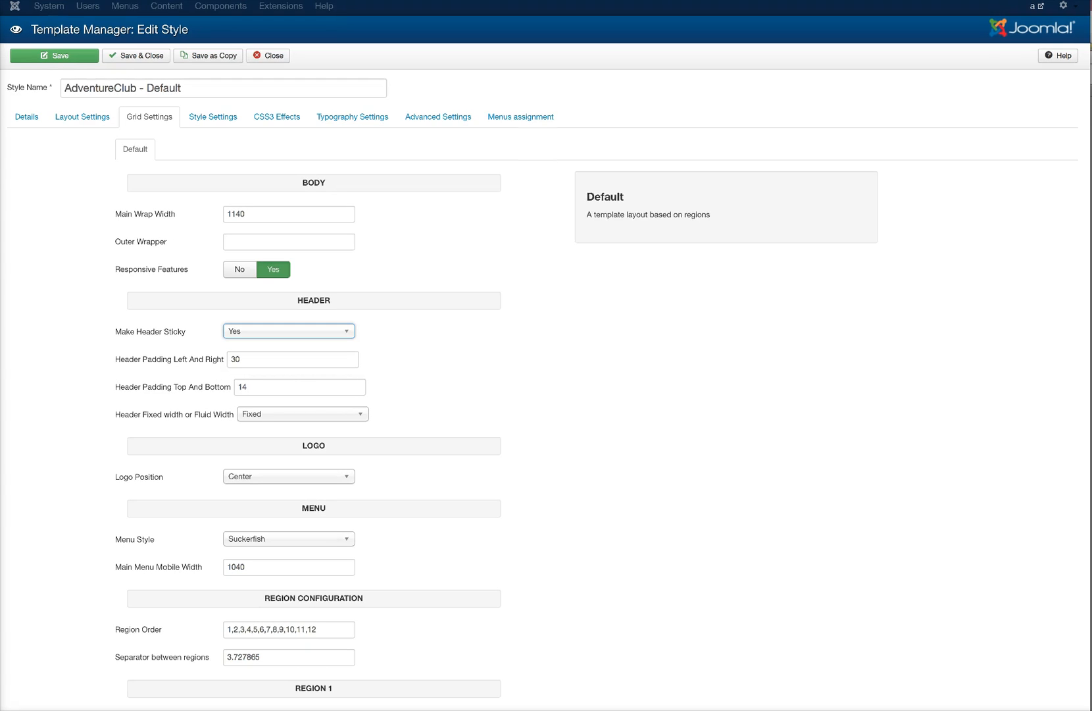
pyautogui.click(54, 55)
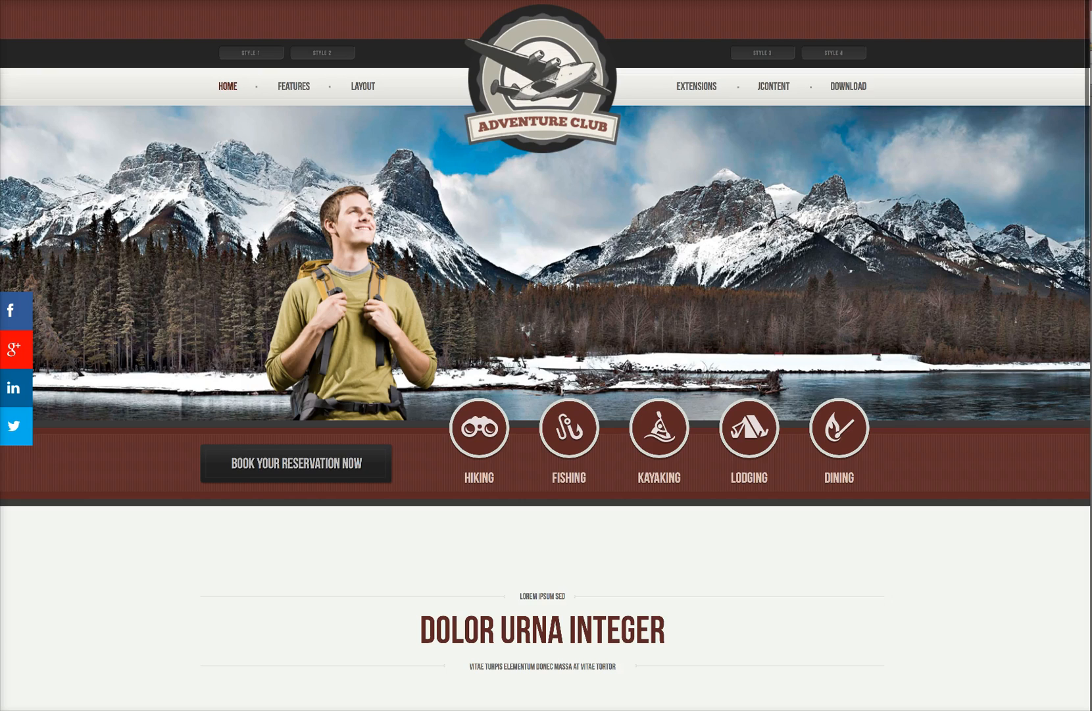
pyautogui.scroll(-4, 546, 395)
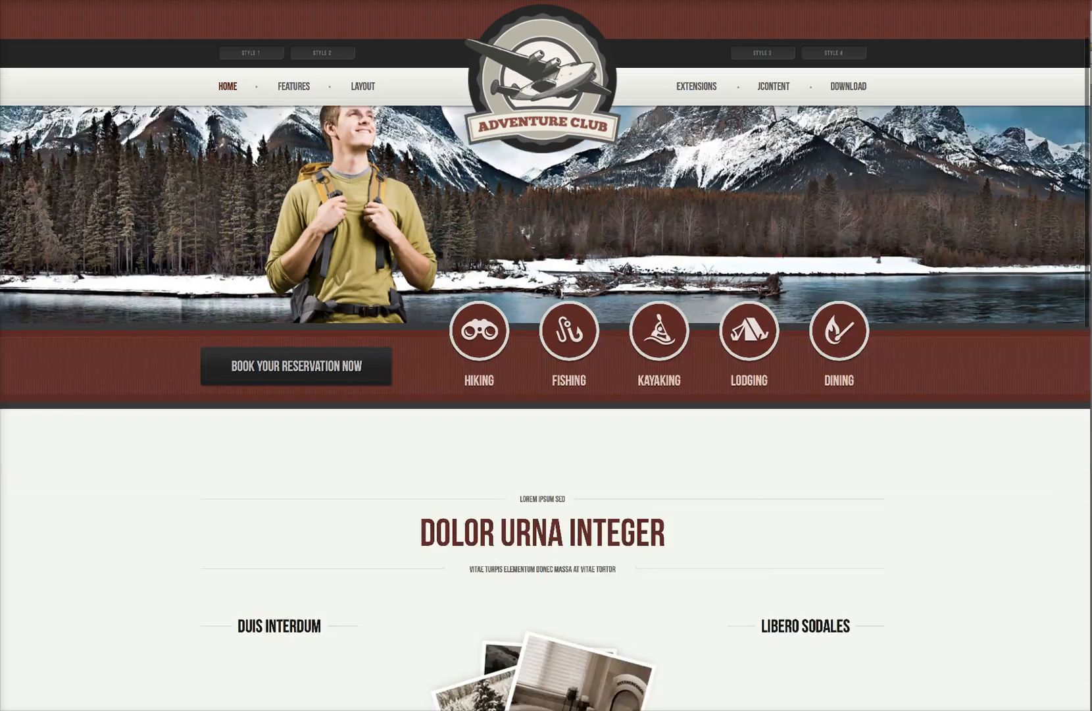
pyautogui.scroll(-12, 547, 395)
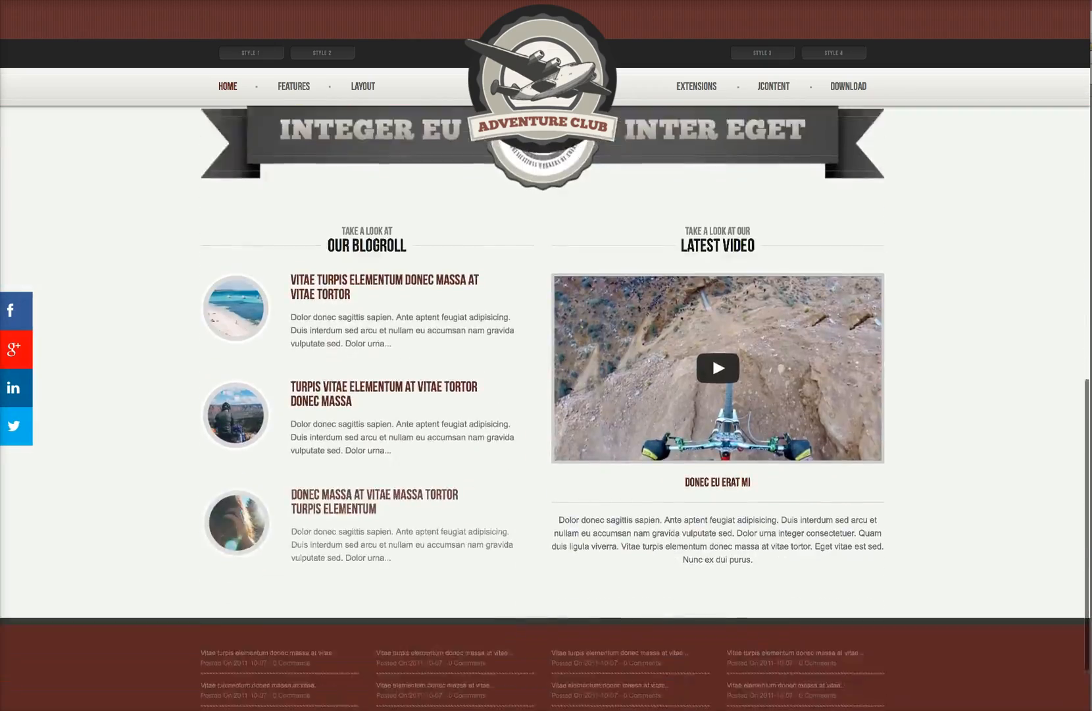
pyautogui.scroll(15, 546, 395)
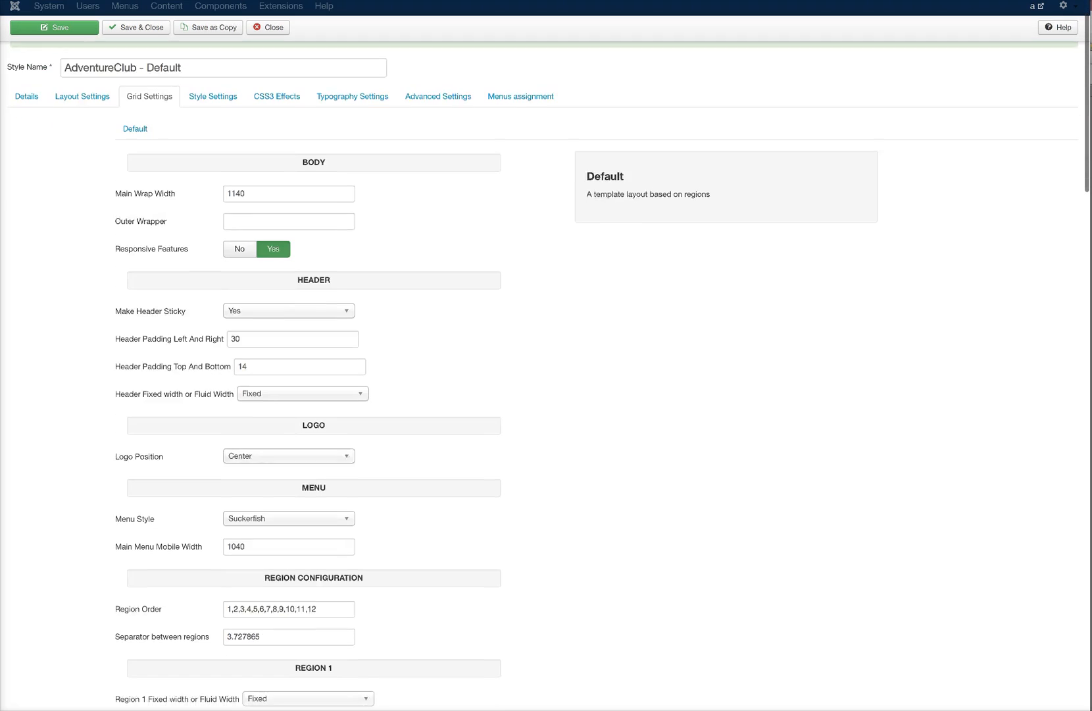
# Set Make Header Sticky back to No in the grid settings.
pyautogui.scroll(-2, 546, 395)
pyautogui.click(289, 250)
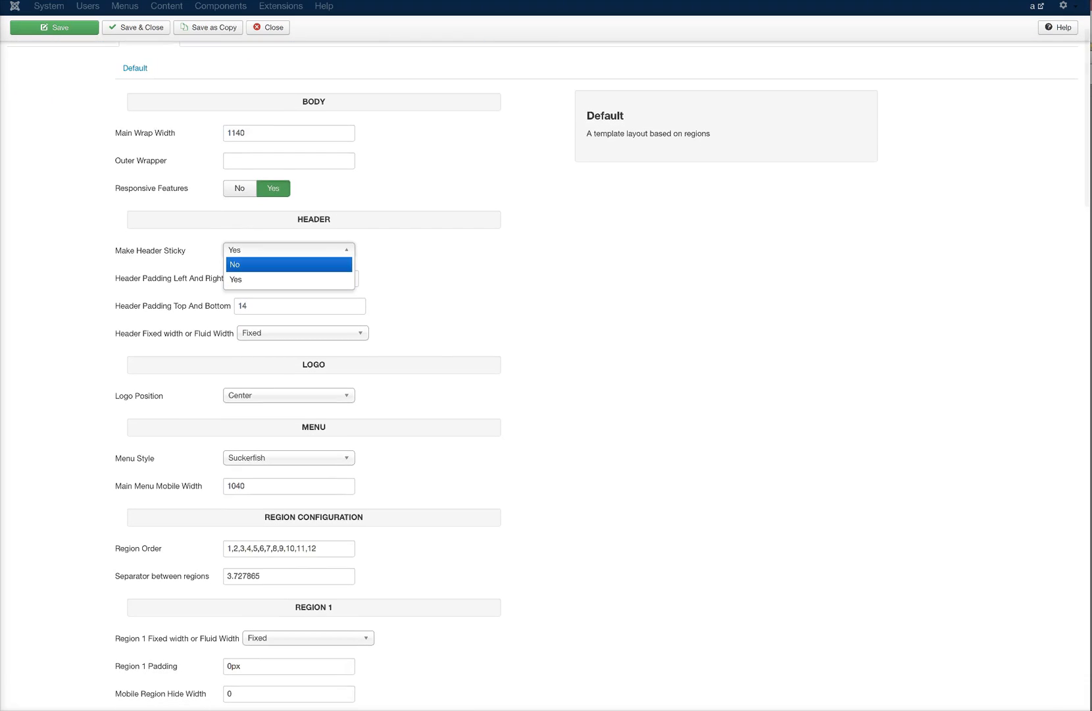
pyautogui.press('Return')
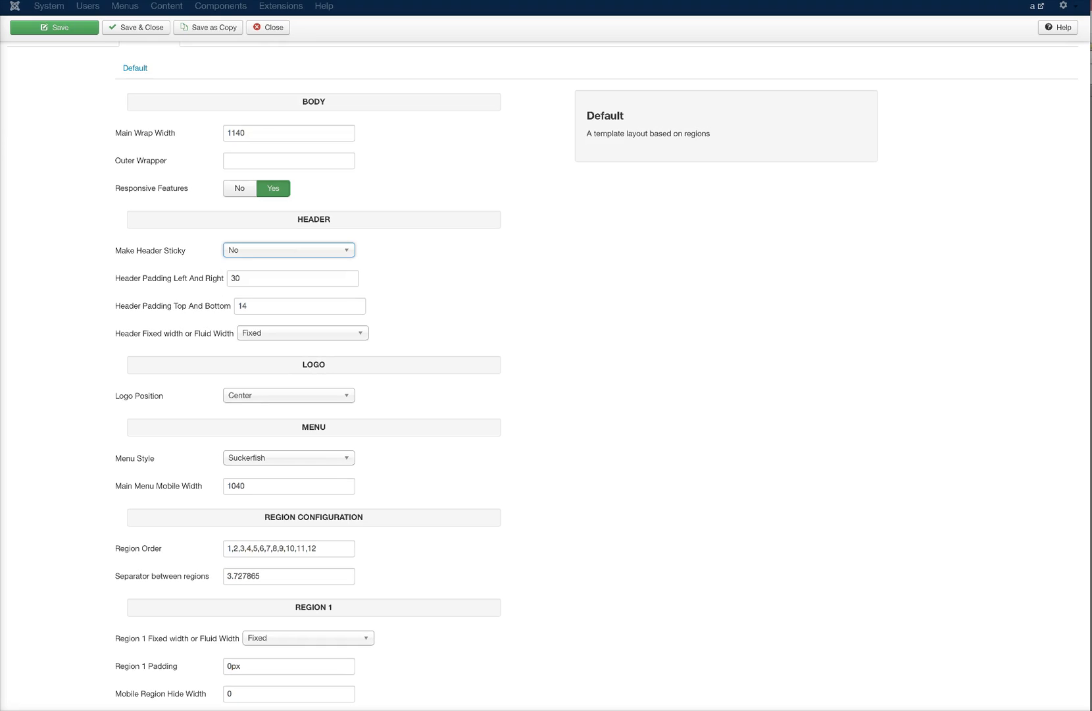
# Set the Logo Position to Left and save the template style.
pyautogui.scroll(-2, 546, 372)
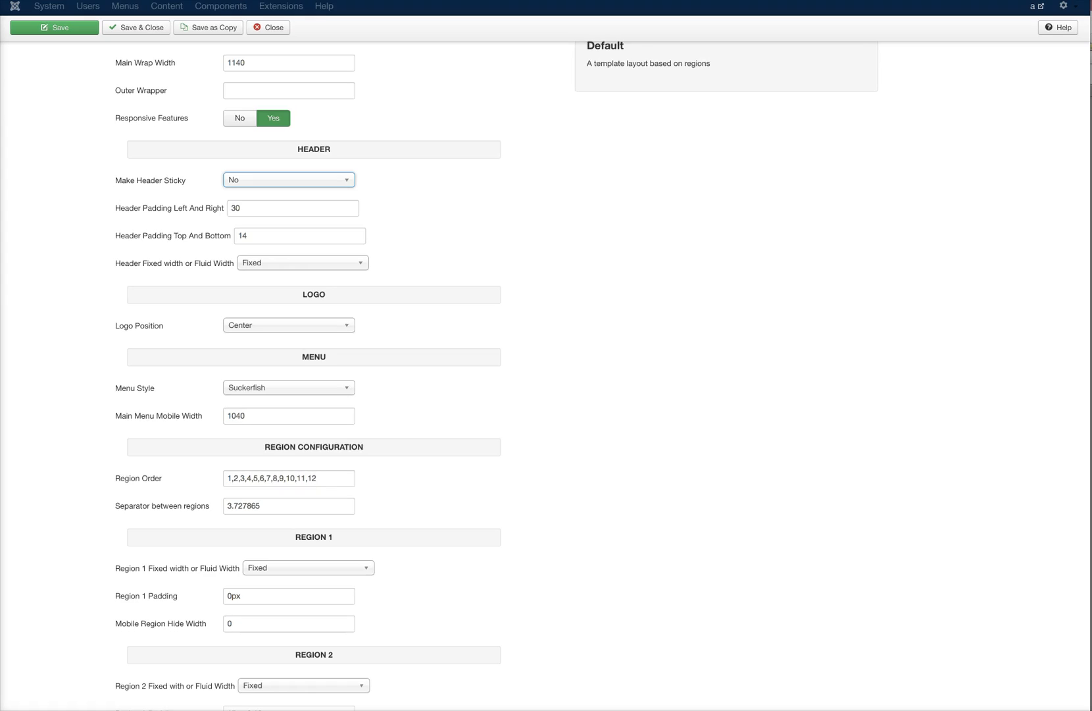
pyautogui.scroll(-1, 175, 250)
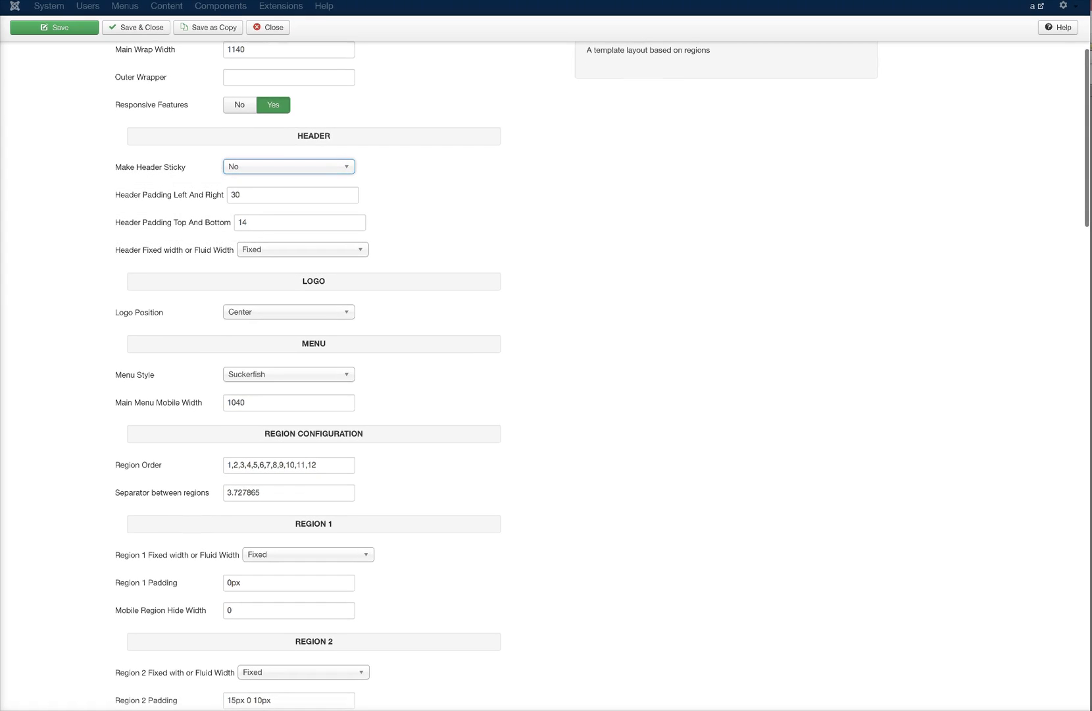
pyautogui.scroll(-3, 546, 375)
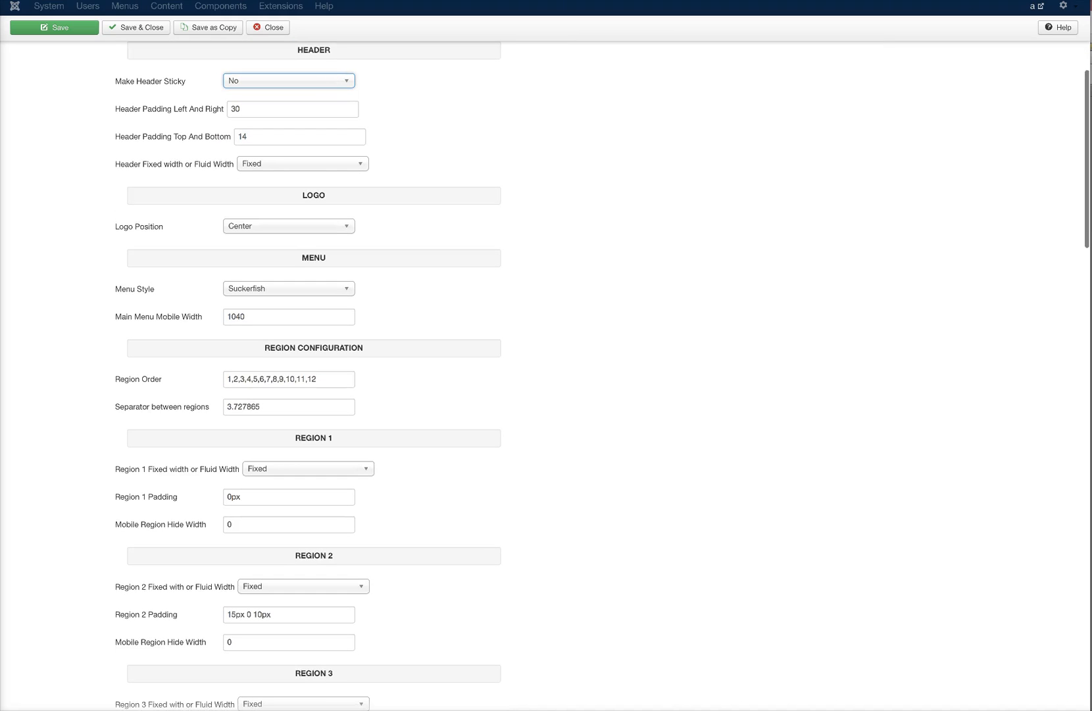
pyautogui.click(289, 226)
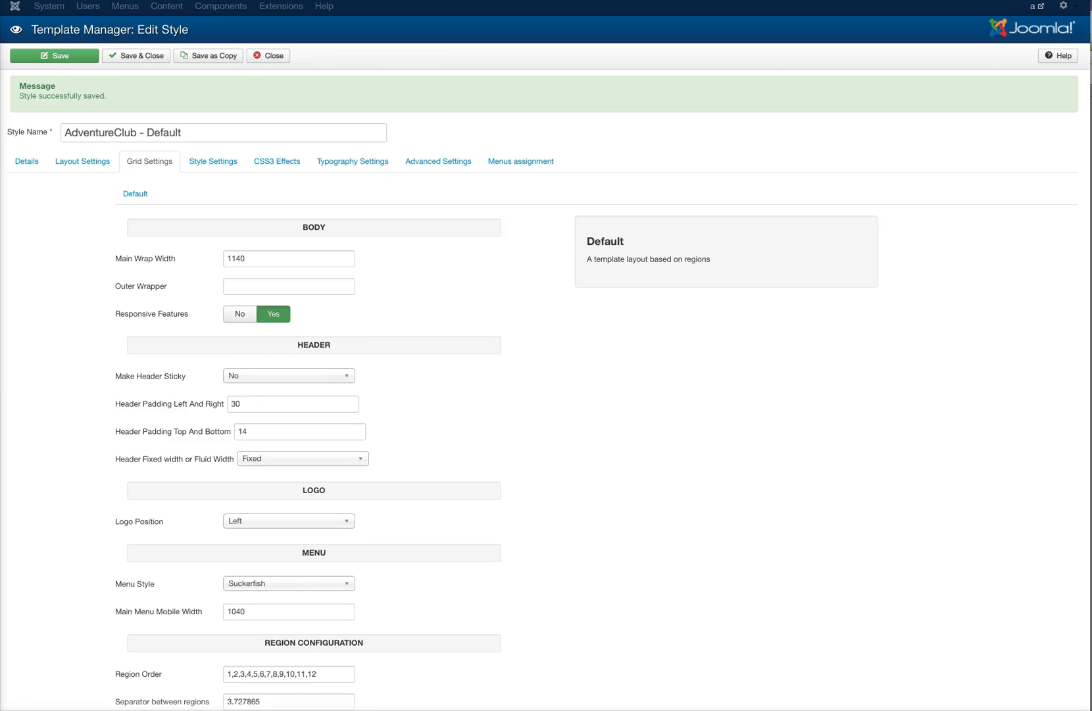
# Set the Logo Position back to Center.
pyautogui.click(289, 520)
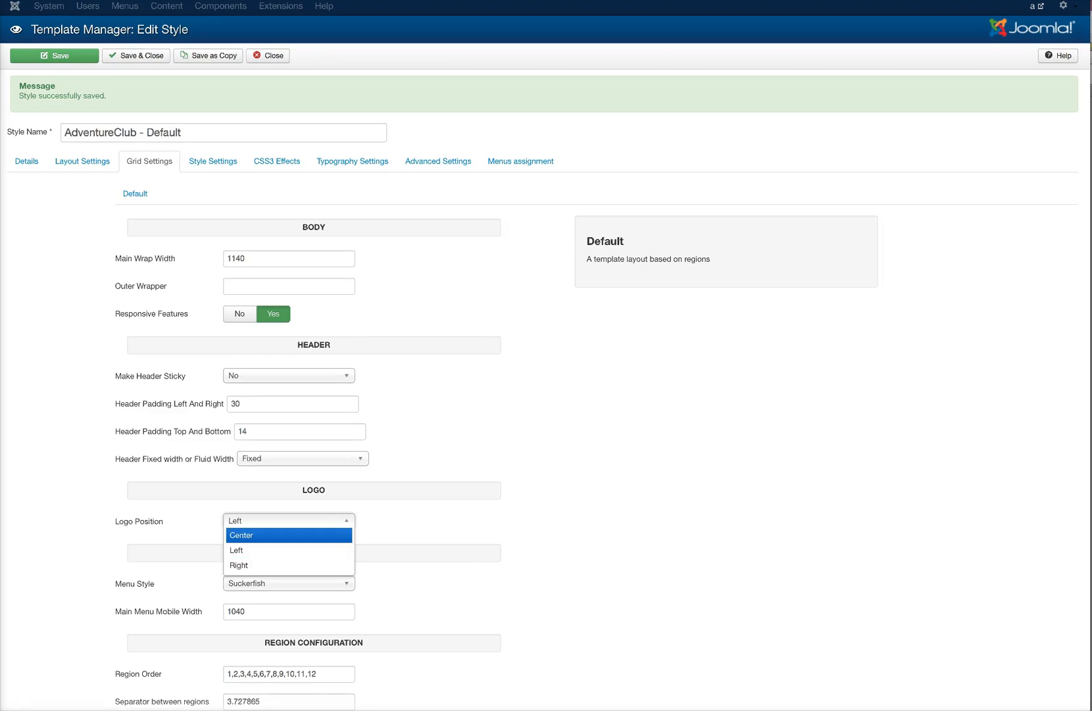
pyautogui.click(289, 535)
# Change the Menu Style to Dualfish.
pyautogui.scroll(-3, 135, 297)
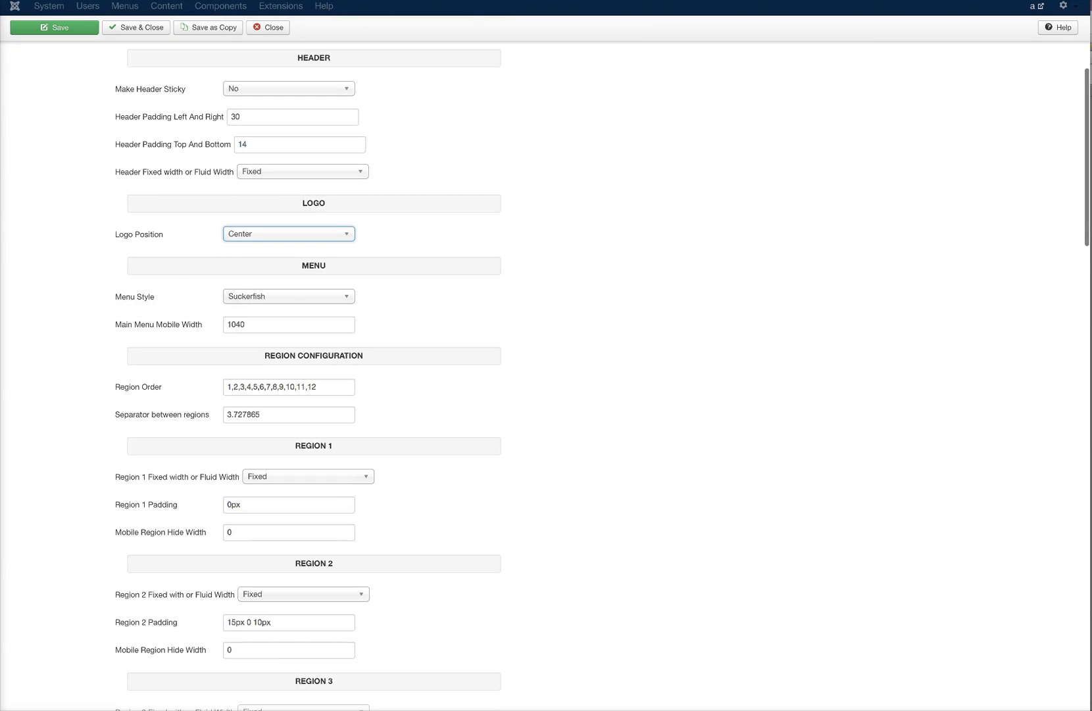
pyautogui.click(289, 296)
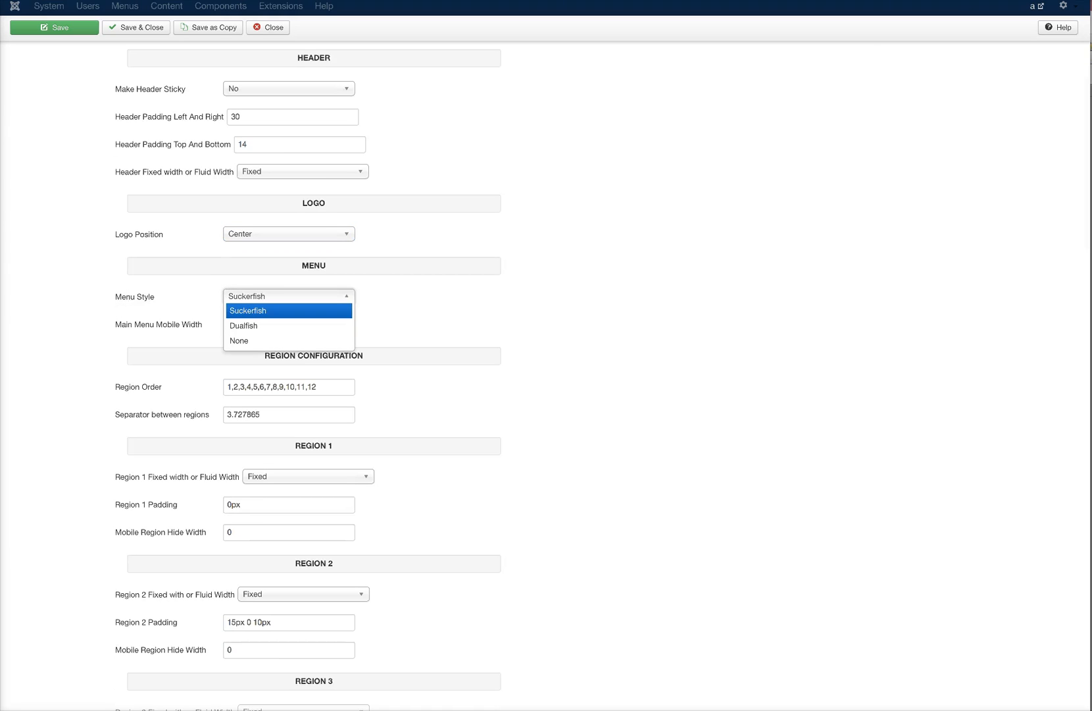
pyautogui.click(289, 325)
pyautogui.scroll(1, 289, 326)
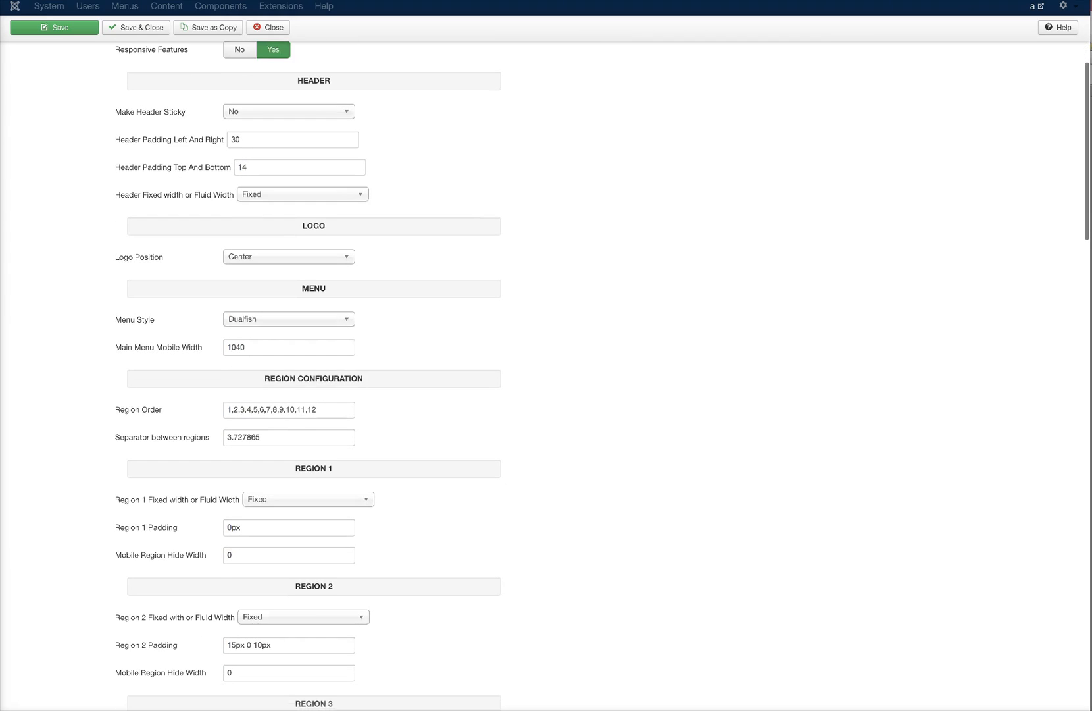
pyautogui.scroll(-1, 289, 319)
# Set the Menu Style back to Suckerfish.
pyautogui.click(289, 288)
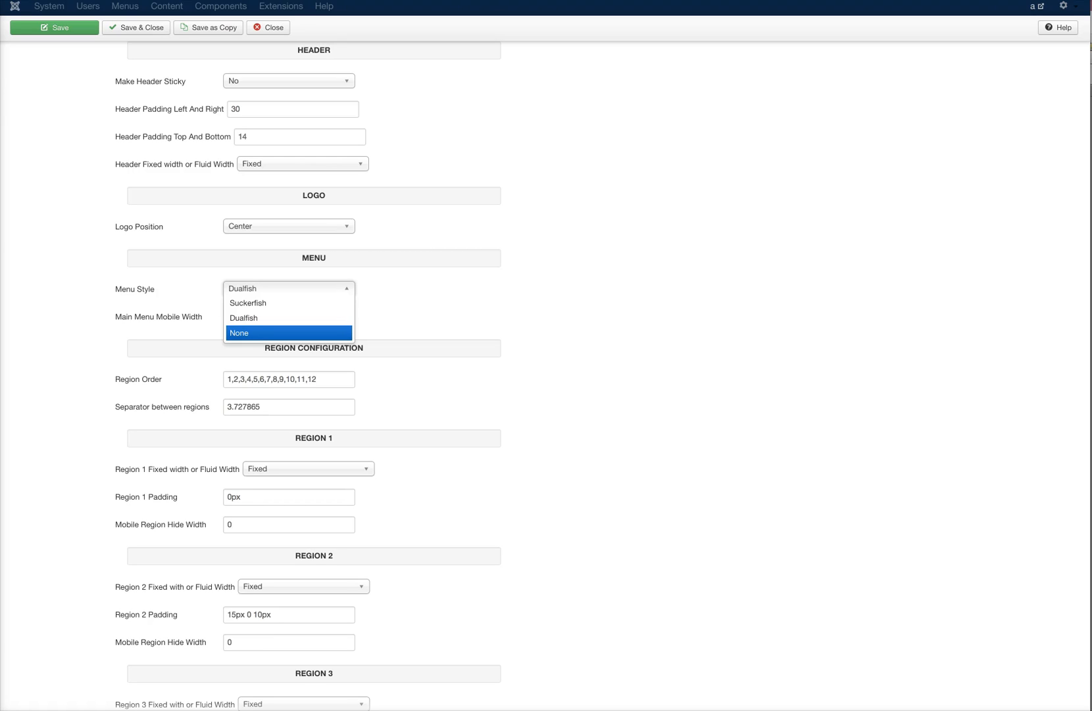
pyautogui.press('Up')
pyautogui.press('Up')
pyautogui.press('Return')
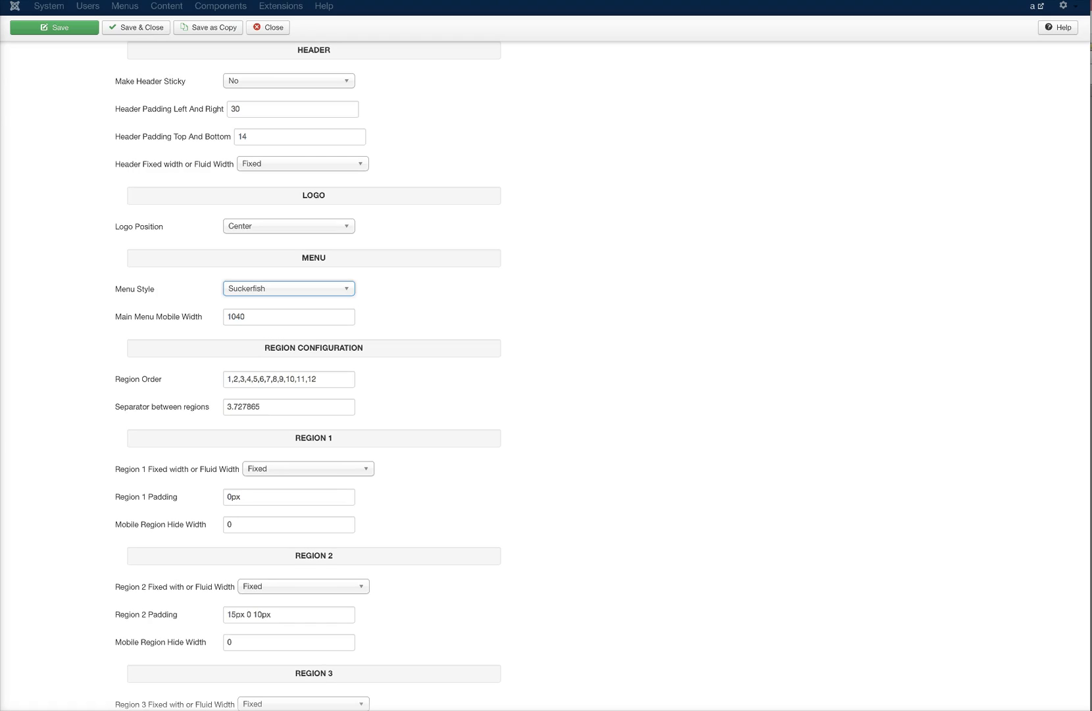
# Switch to the Adventure Club site and examine the home page's region arrangement from the header to the footer.
pyautogui.scroll(-2, 547, 368)
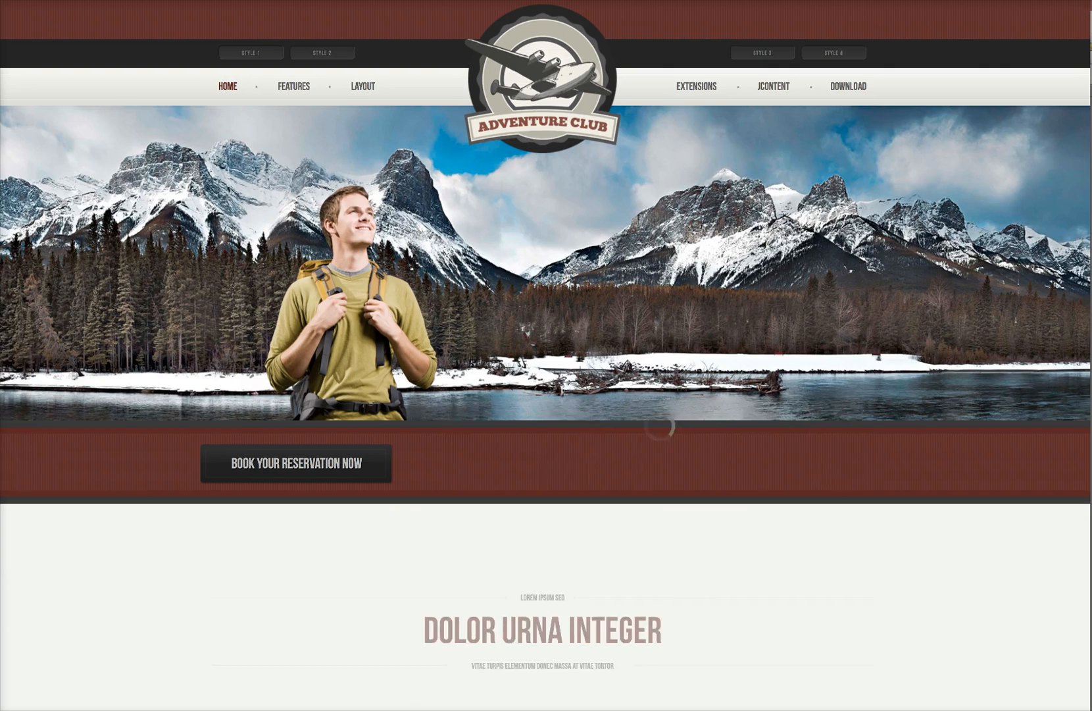
pyautogui.moveTo(363, 86)
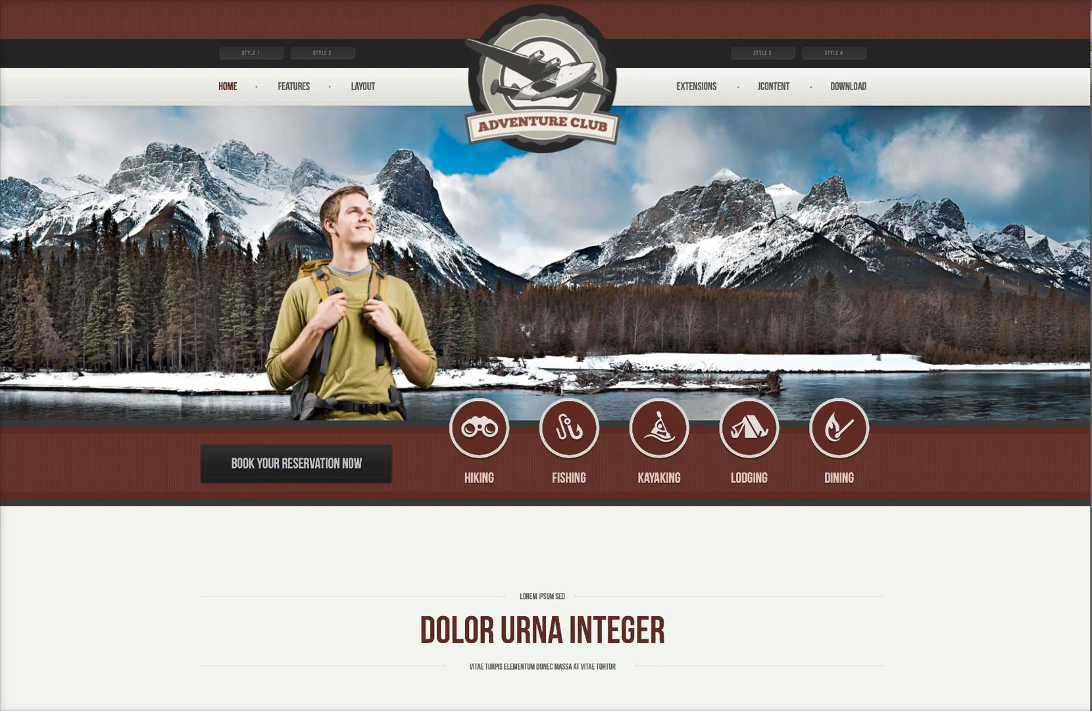
pyautogui.scroll(-5, 546, 356)
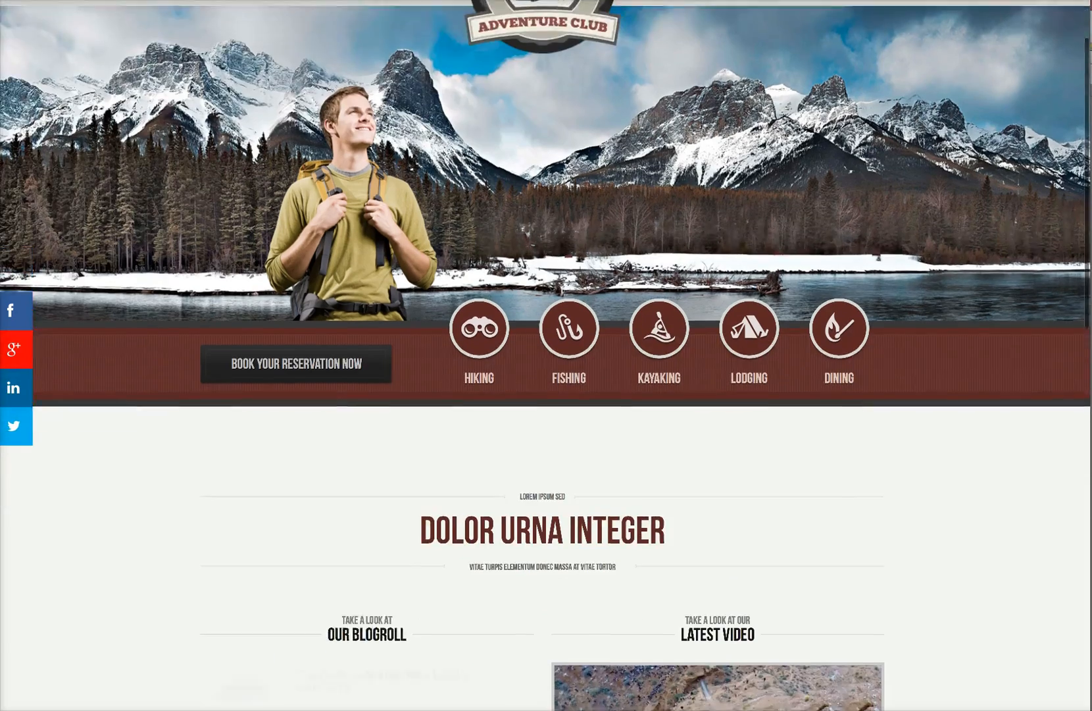
pyautogui.scroll(-3, 547, 355)
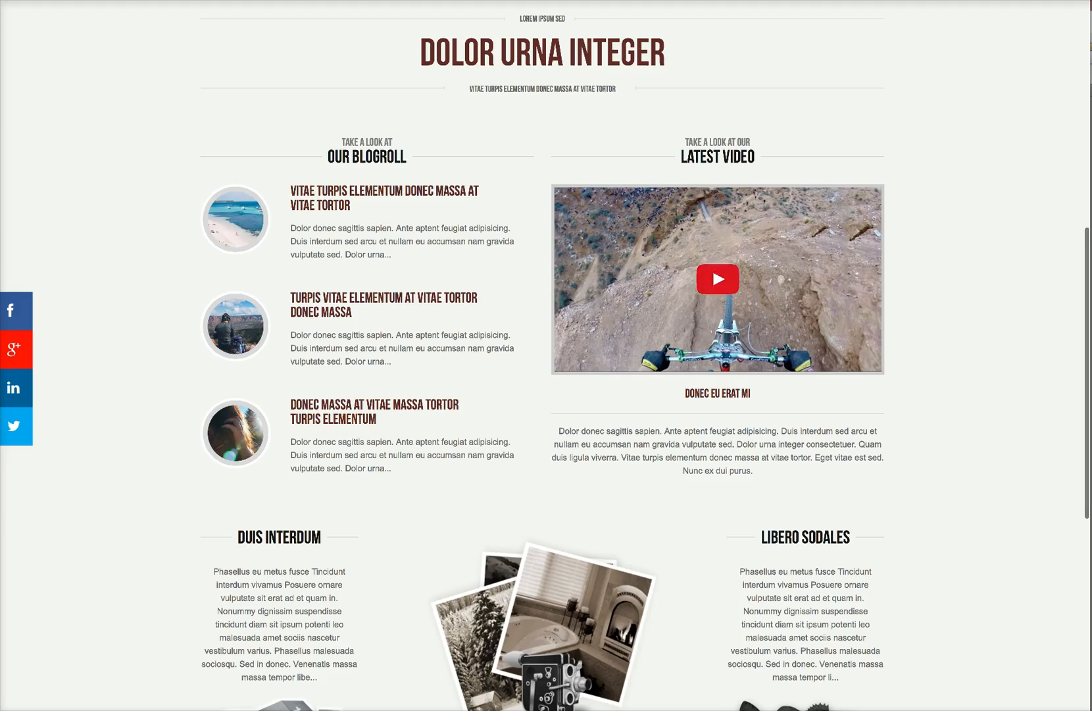
pyautogui.scroll(-4, 546, 355)
pyautogui.scroll(-3, 546, 356)
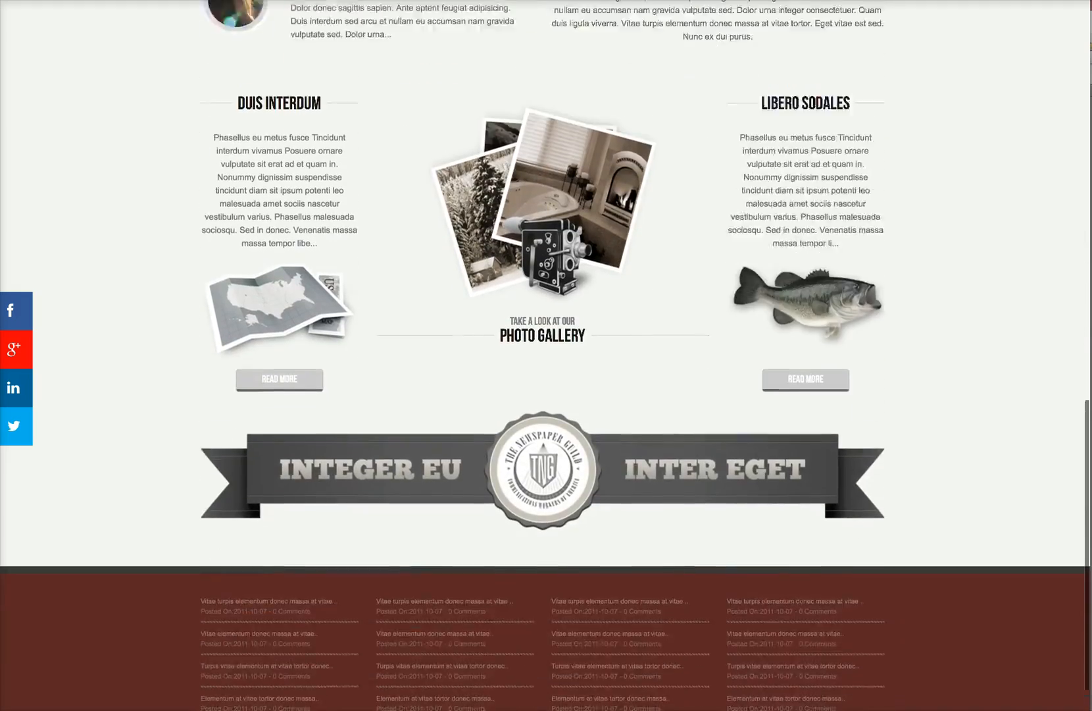
pyautogui.scroll(8, 546, 355)
pyautogui.scroll(5, 547, 356)
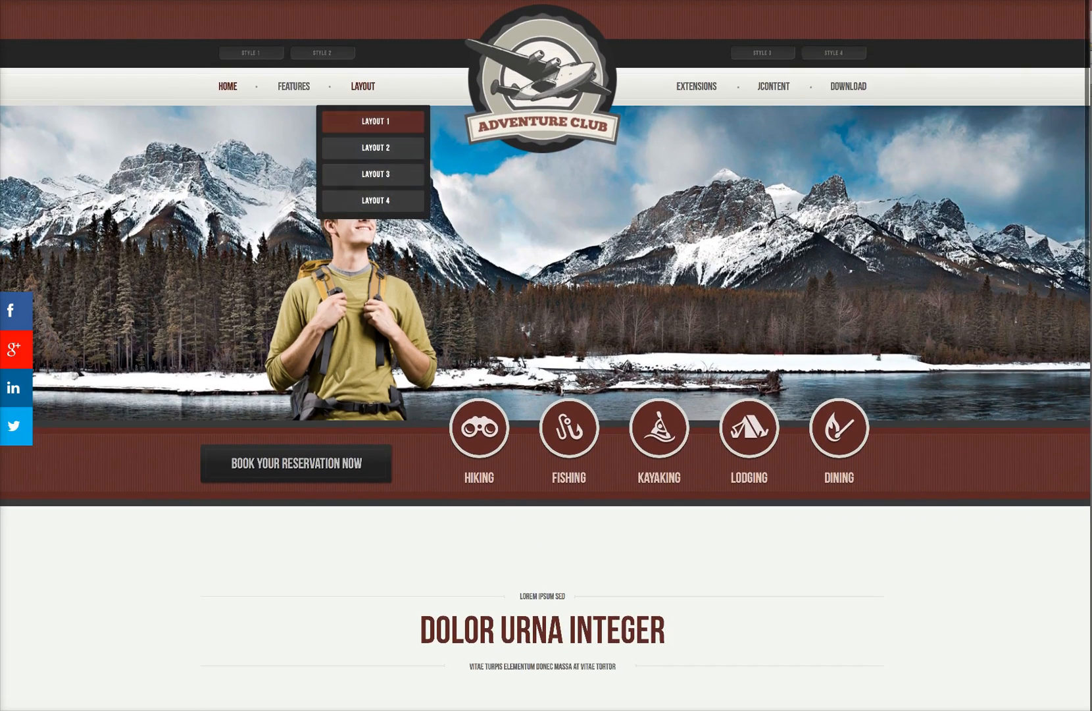
# Open the Layout 3 demo page and examine how its regions are ordered down to the footer.
pyautogui.scroll(-1, 373, 160)
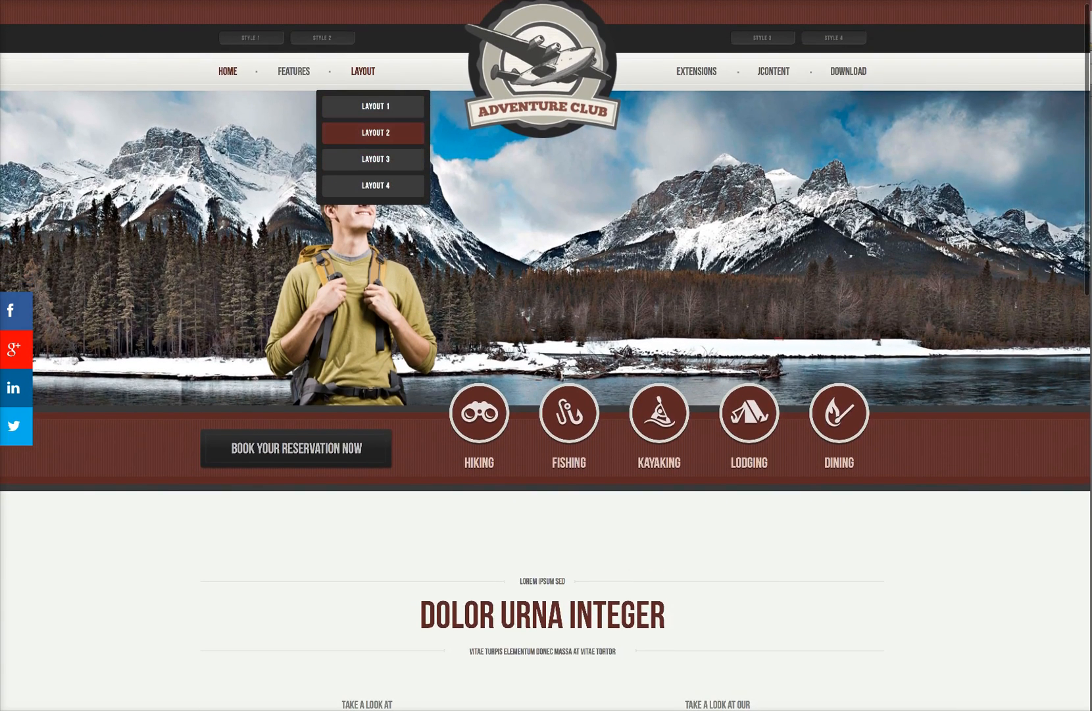
pyautogui.click(373, 159)
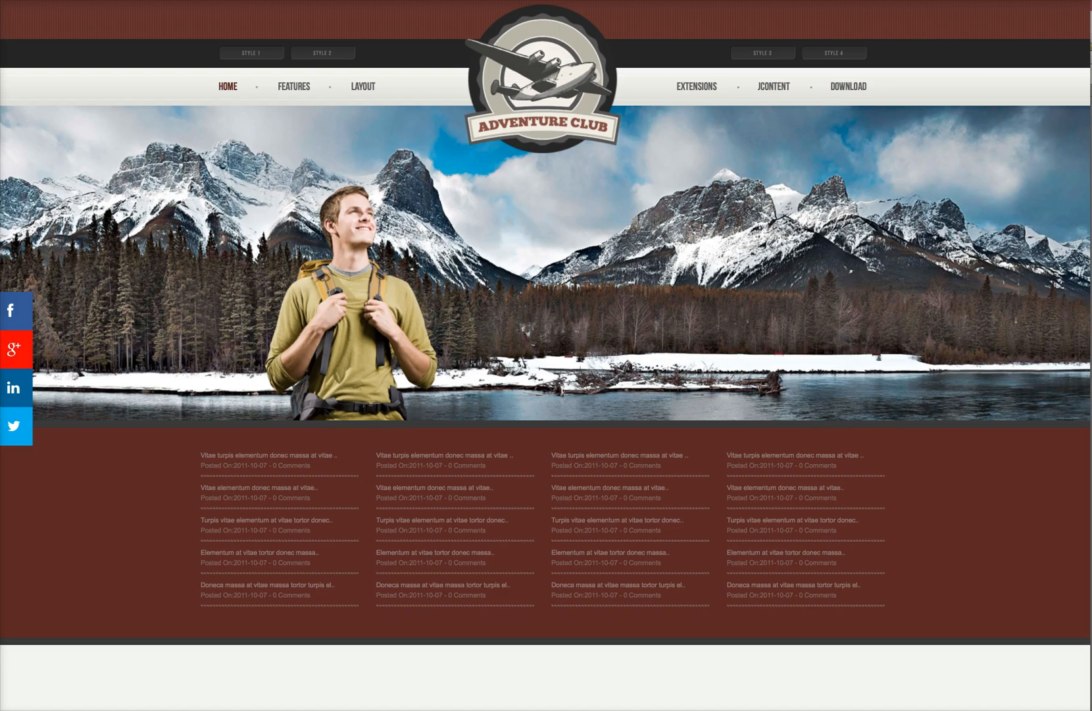
pyautogui.scroll(-3, 546, 356)
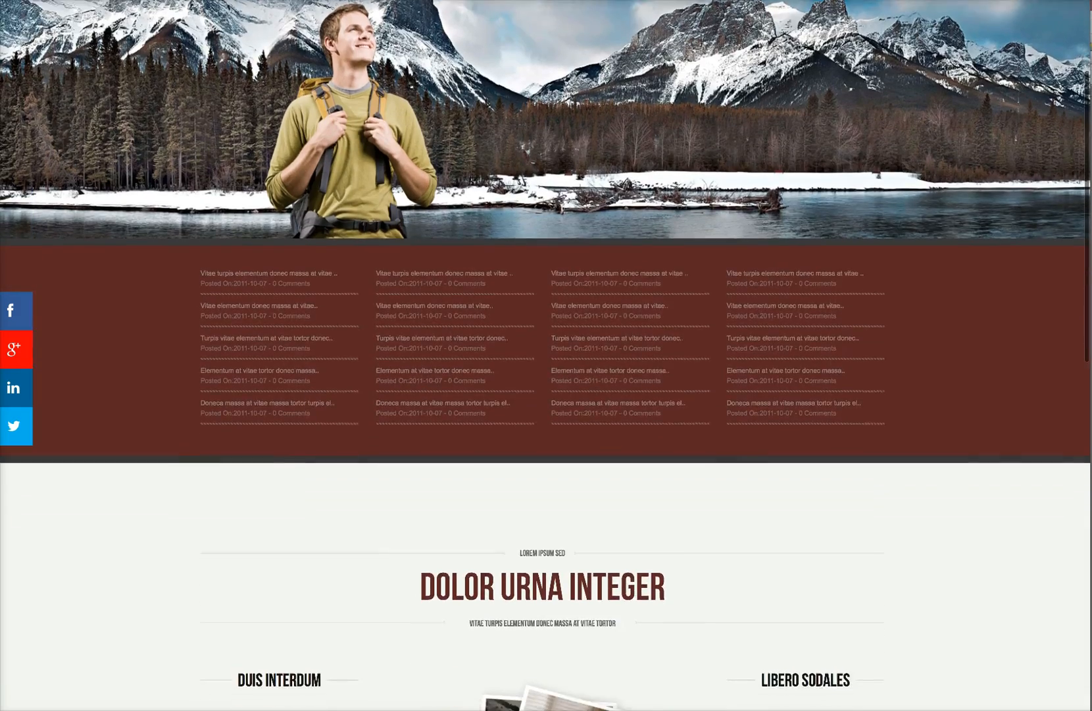
pyautogui.scroll(-10, 546, 356)
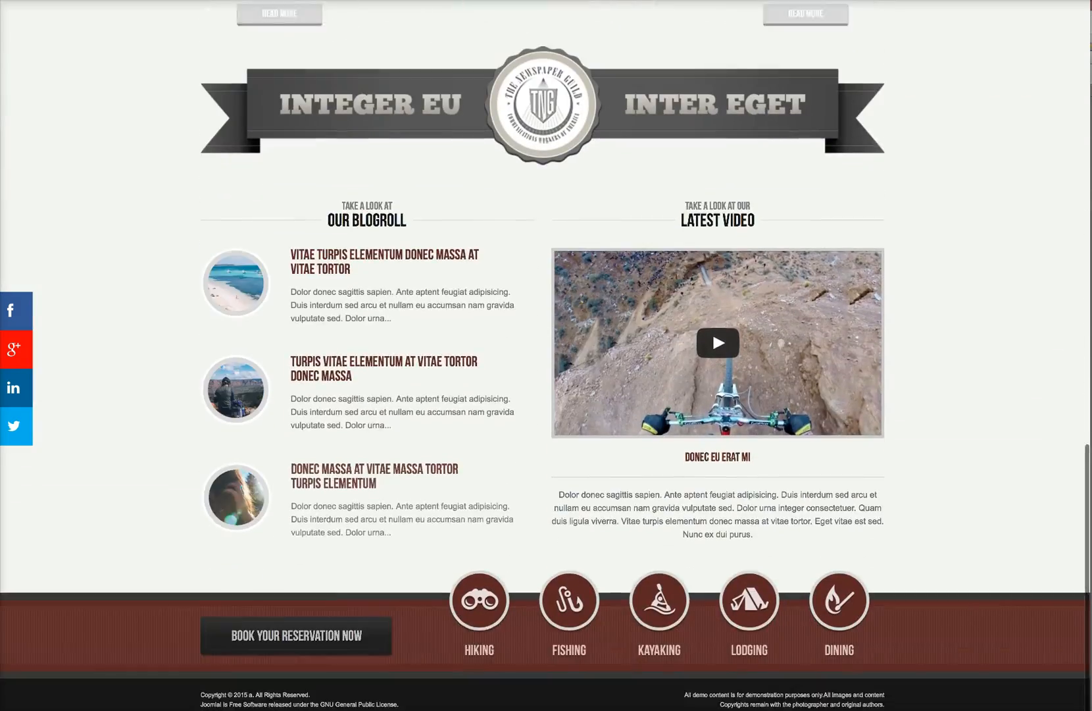
pyautogui.scroll(12, 547, 356)
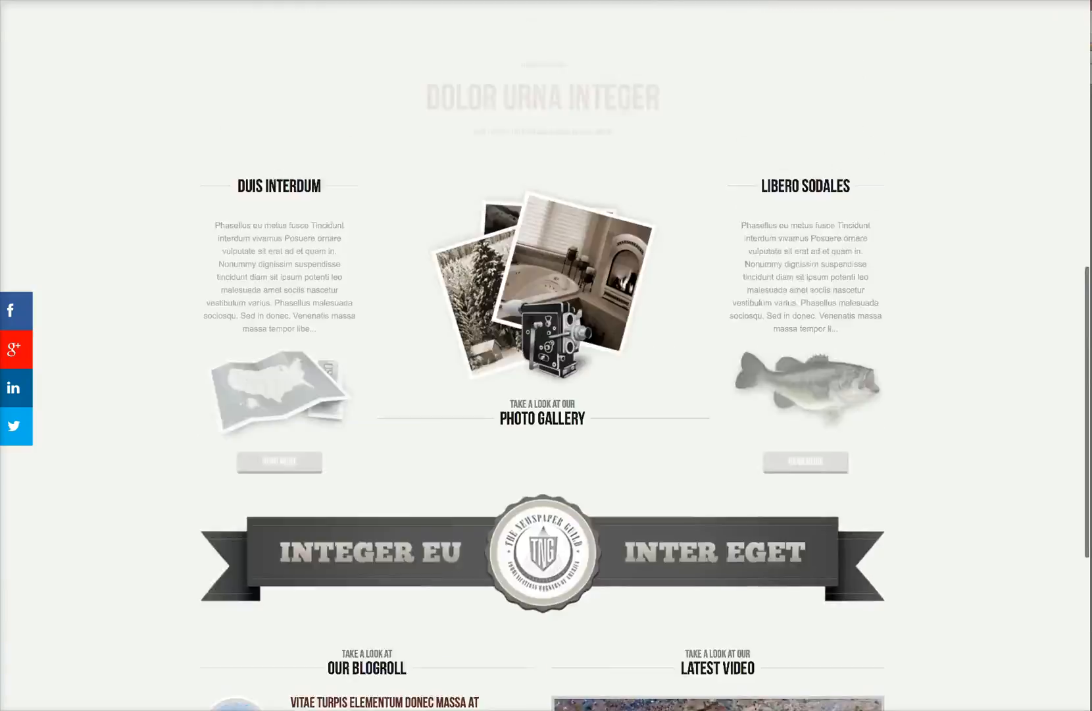
pyautogui.scroll(3, 546, 355)
# Open the Layout 4 demo page and examine the order of its regions below the header image.
pyautogui.moveTo(364, 87)
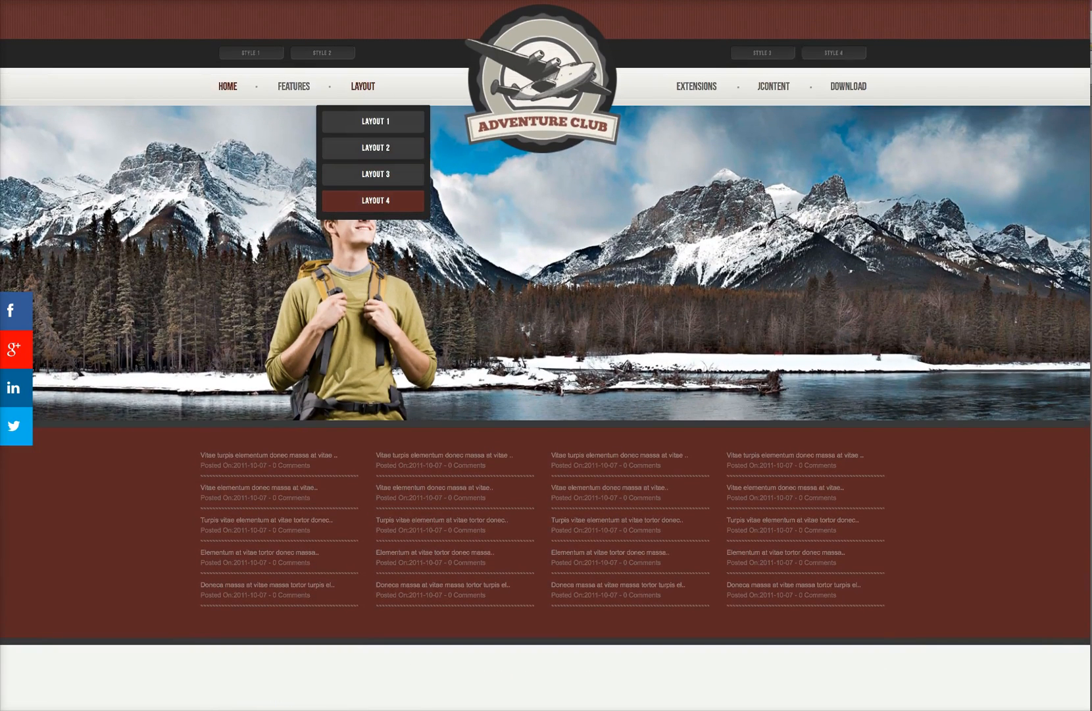
pyautogui.click(374, 200)
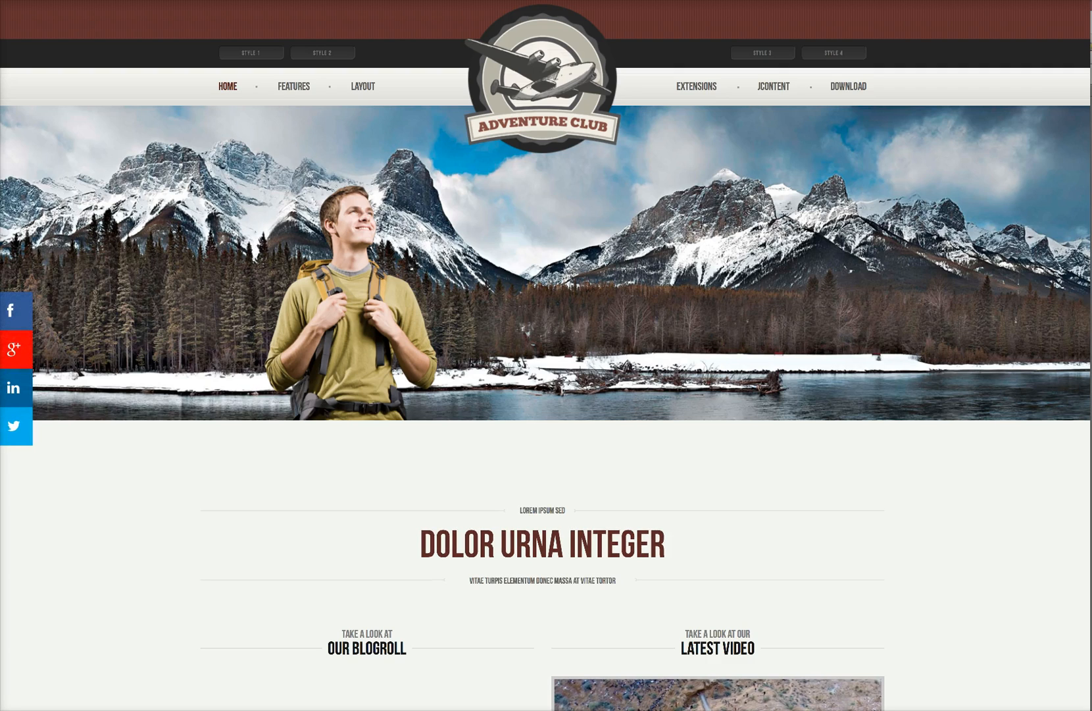
pyautogui.scroll(-7, 547, 356)
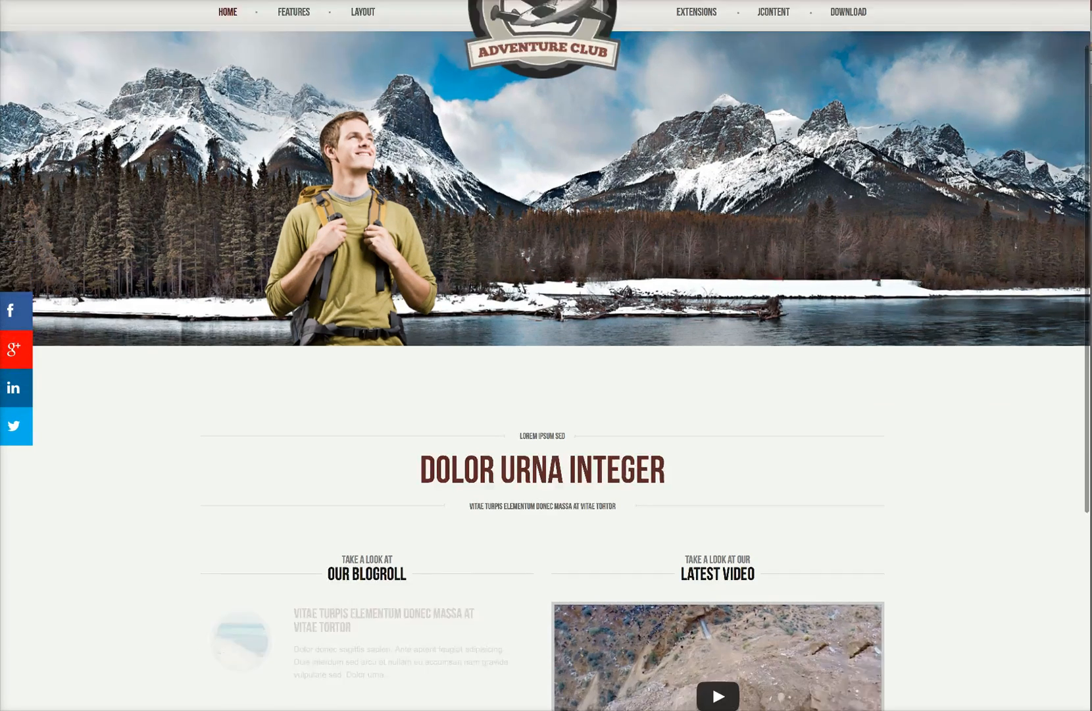
pyautogui.scroll(7, 546, 356)
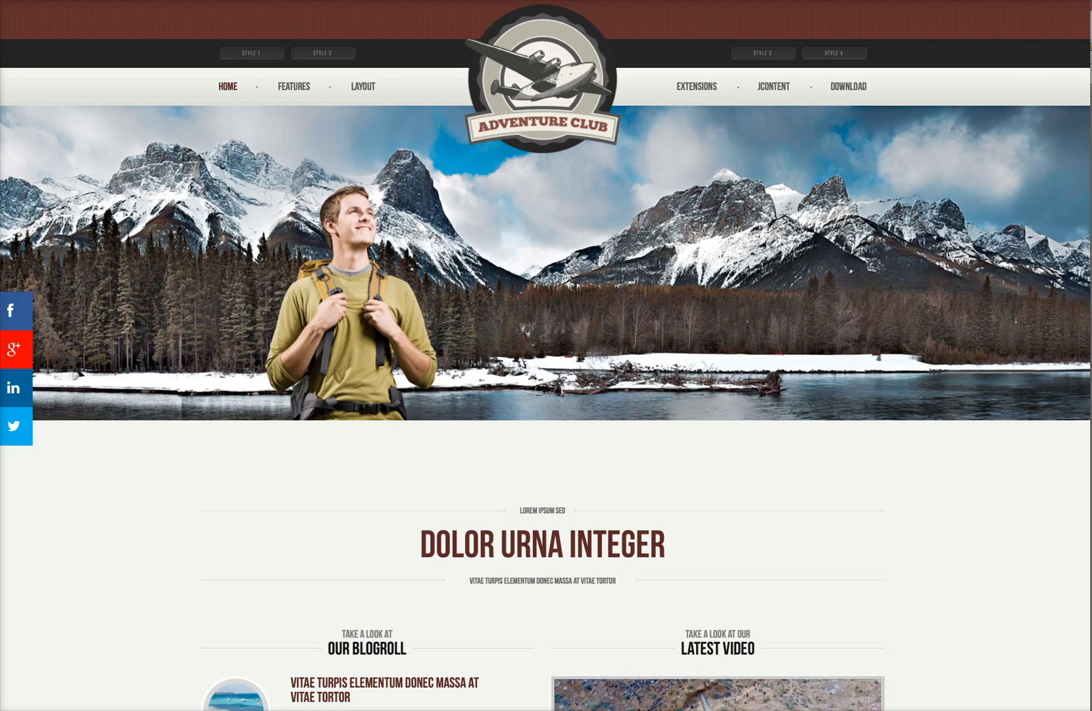
pyautogui.moveTo(363, 87)
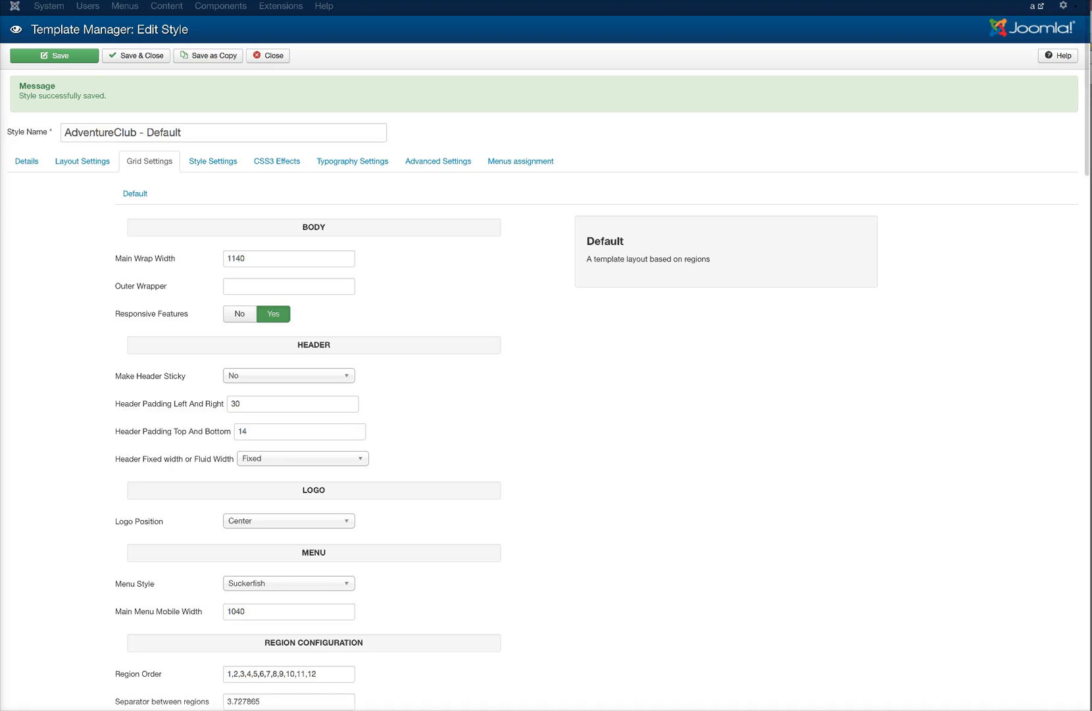
# Return to the template style's Grid Settings and examine the mobile menu width, region order, and each region's width, padding and mobile hide settings.
pyautogui.scroll(-3, 546, 359)
pyautogui.scroll(-5, 547, 372)
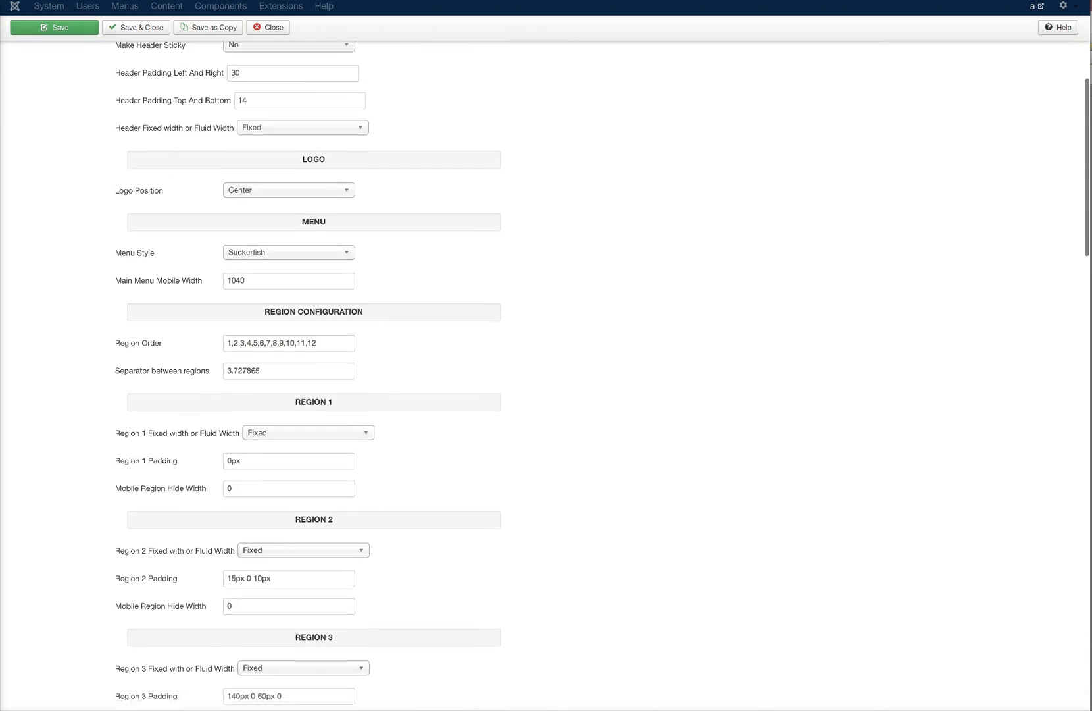
pyautogui.scroll(-1, 546, 372)
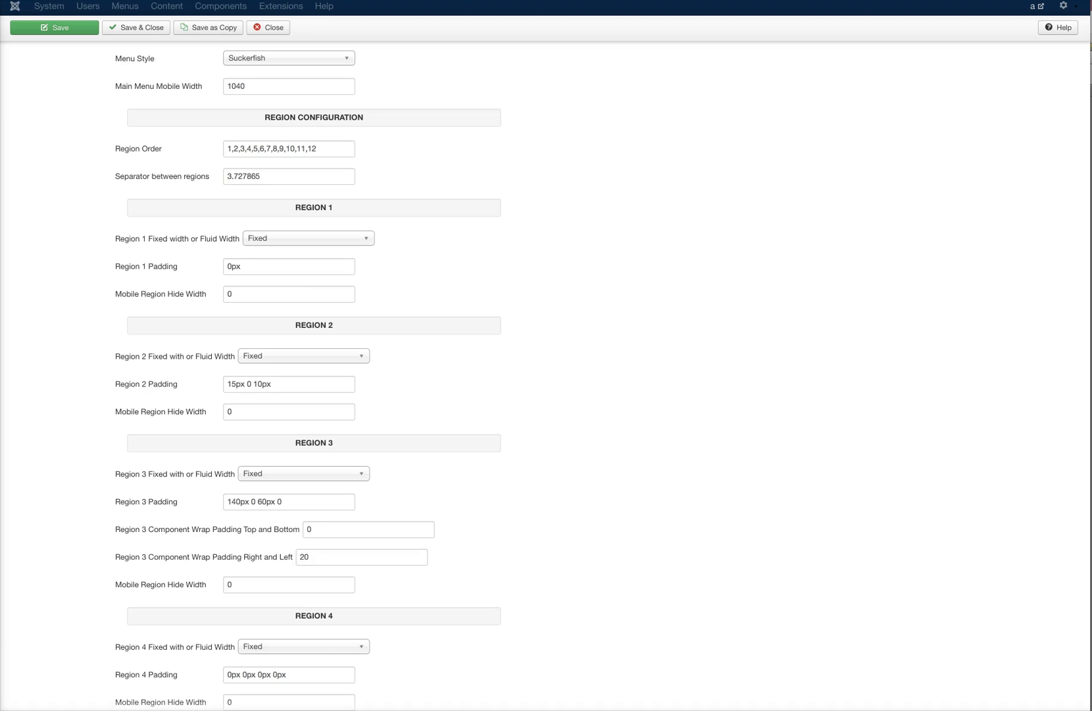
pyautogui.scroll(2, 547, 369)
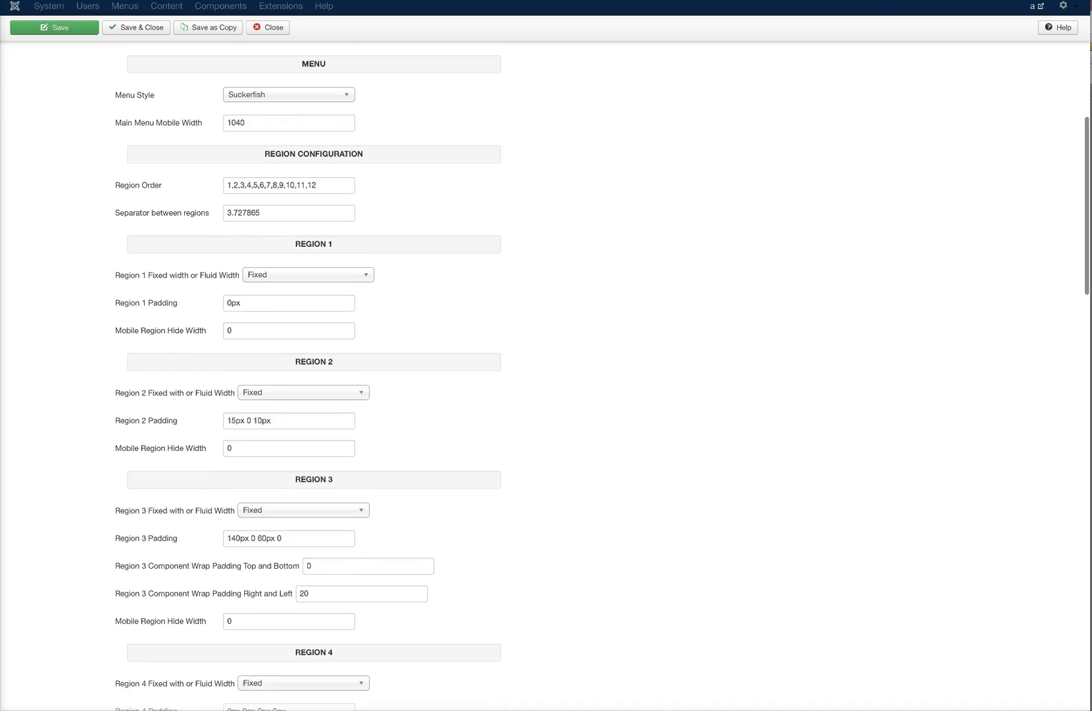
pyautogui.moveTo(158, 129)
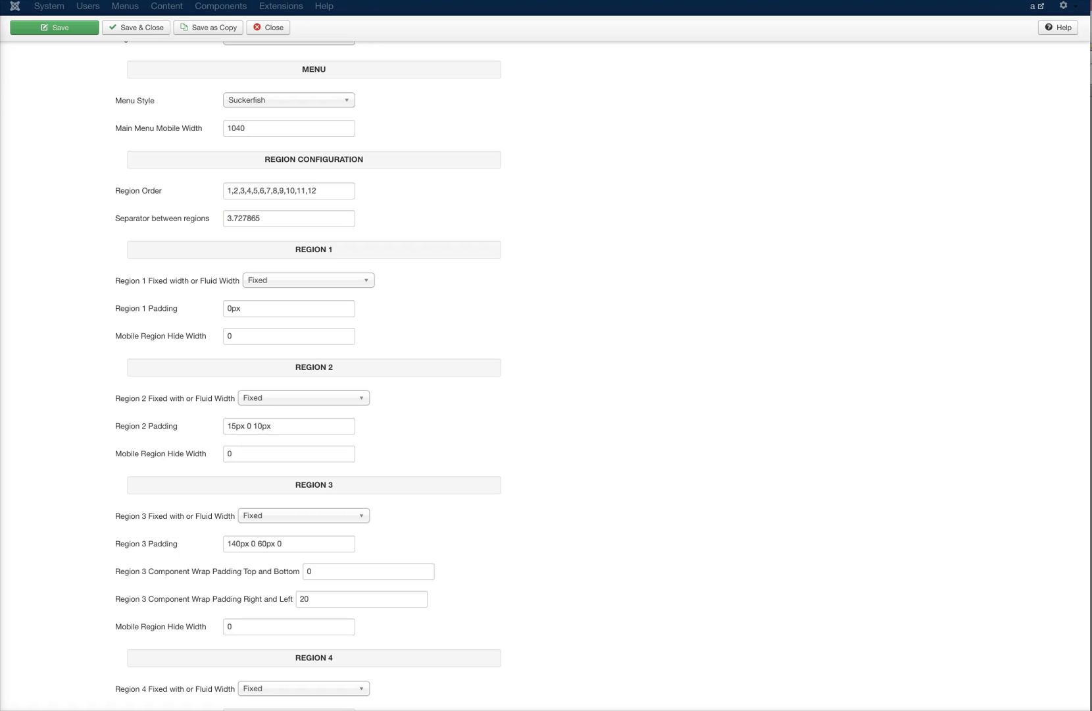
pyautogui.scroll(-3, 546, 369)
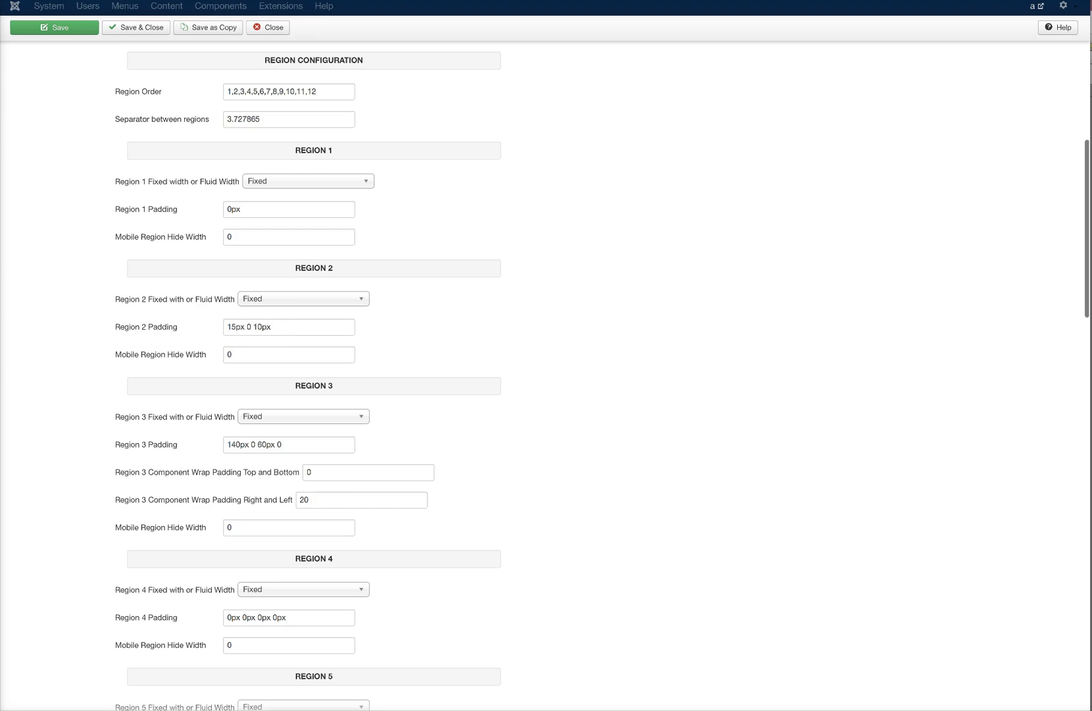
pyautogui.scroll(-5, 308, 375)
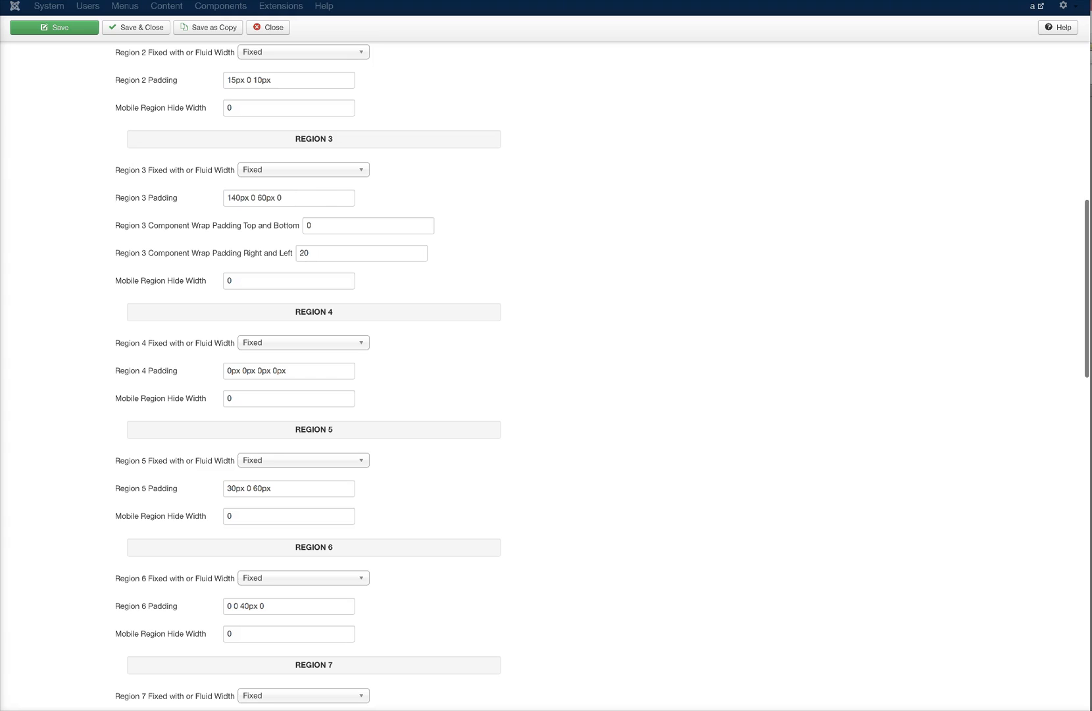
pyautogui.scroll(-10, 308, 374)
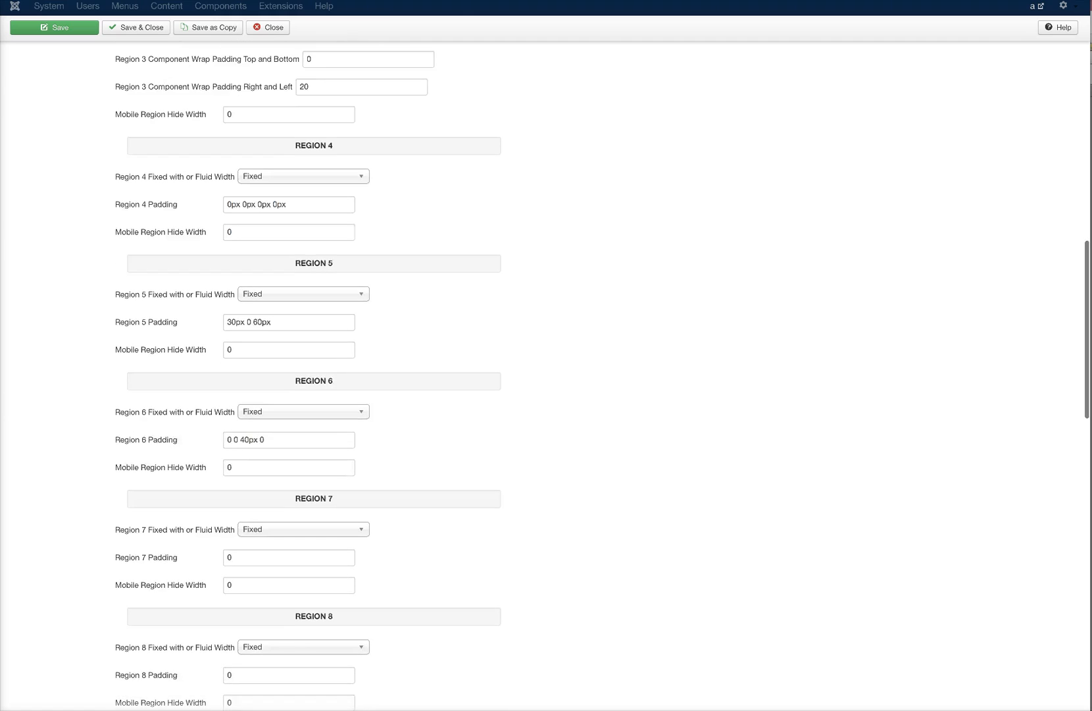
pyautogui.scroll(-11, 308, 374)
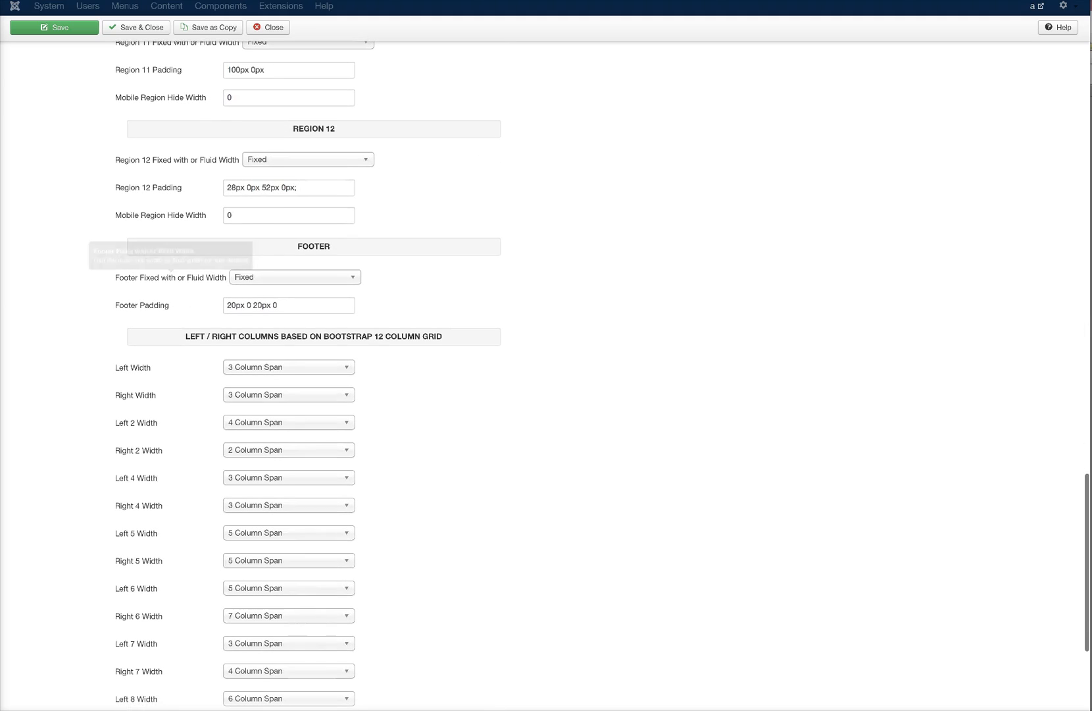
# Check the column span options for Left Width, leaving the choice as is, and review the remaining column and module settings.
pyautogui.scroll(-2, 308, 374)
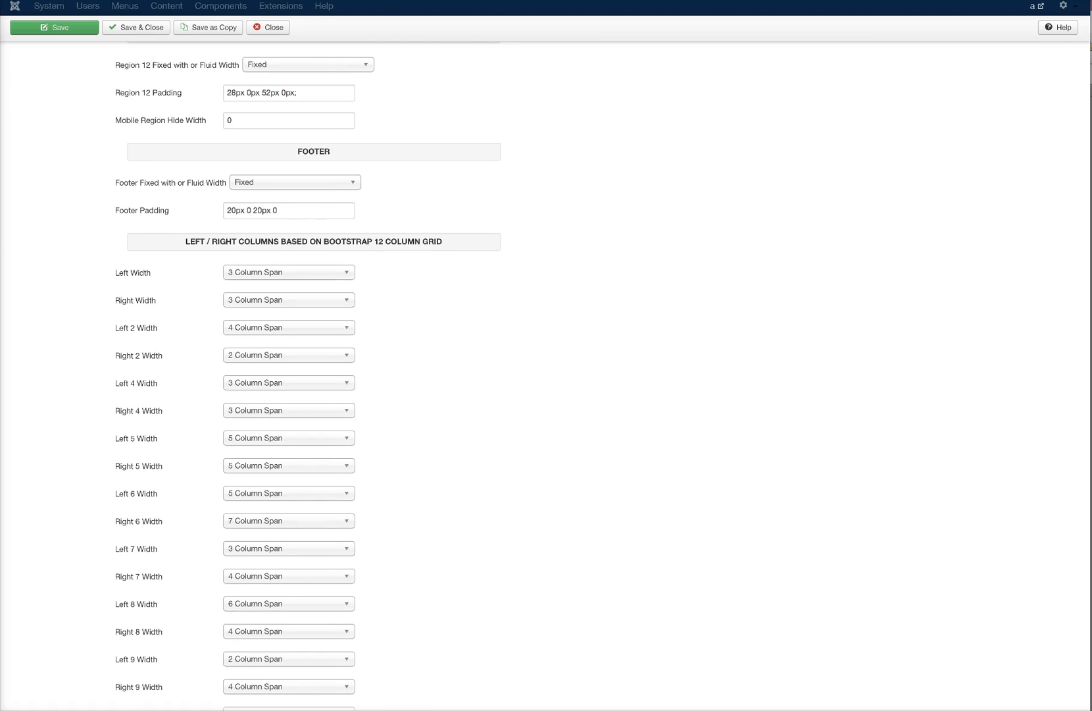
pyautogui.click(288, 273)
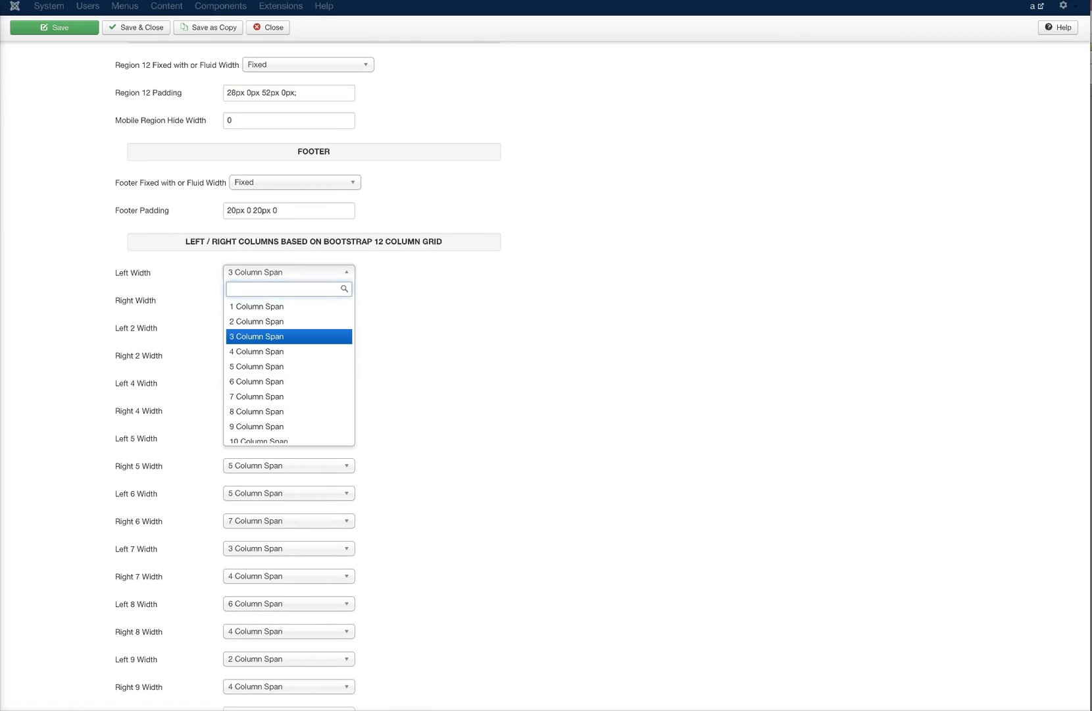
pyautogui.scroll(-1, 546, 375)
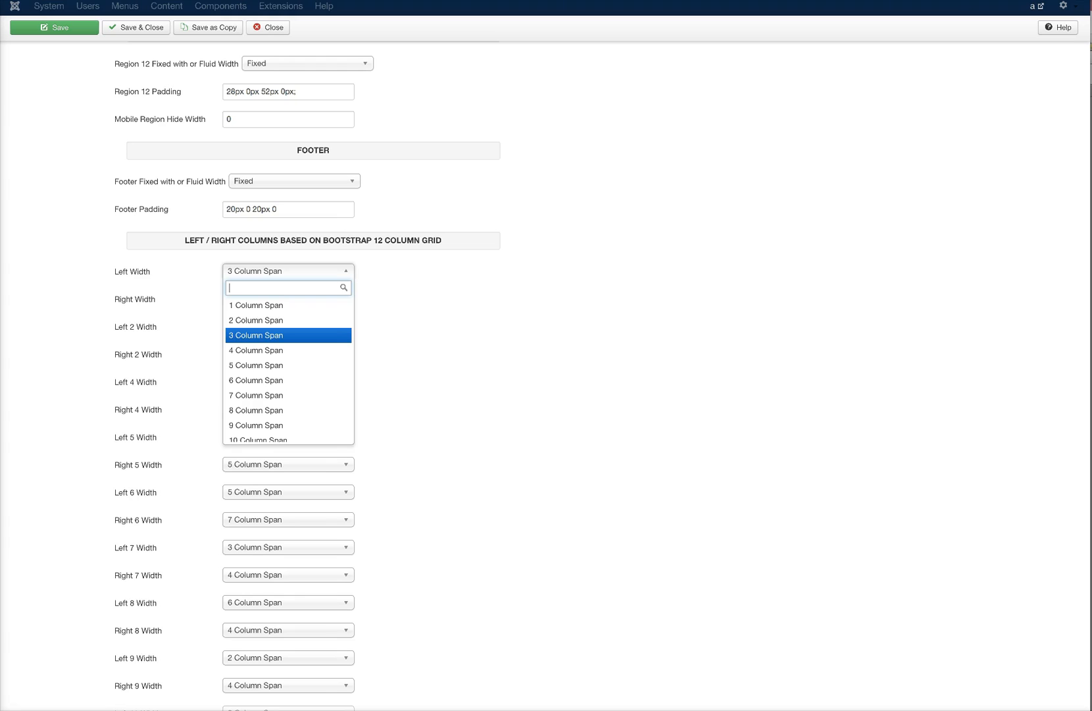
pyautogui.press('Escape')
pyautogui.scroll(-4, 546, 375)
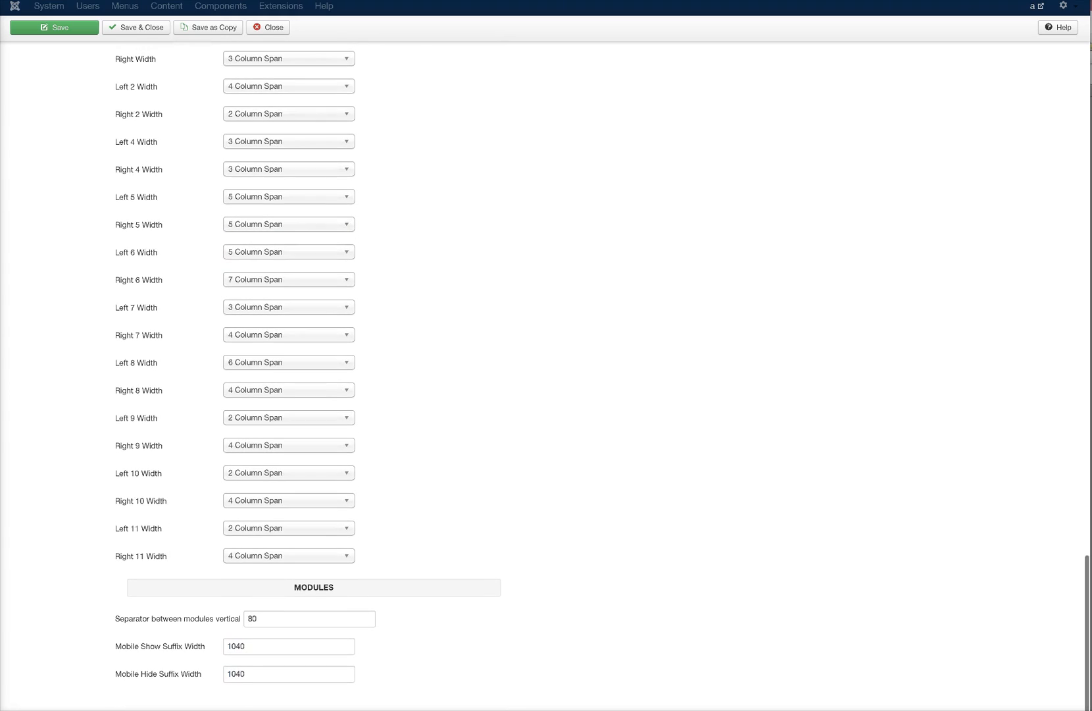
pyautogui.moveTo(178, 618)
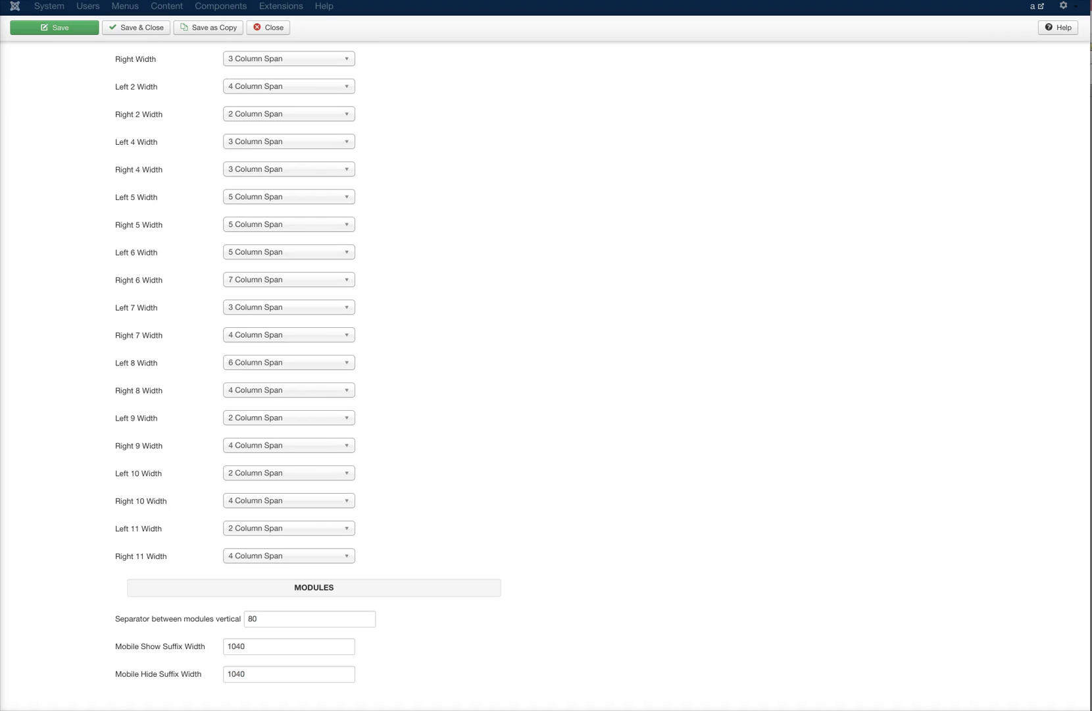
# Open the template's Style Settings and examine Style 1's body backgrounds, base color scheme and header options.
pyautogui.scroll(20, 547, 368)
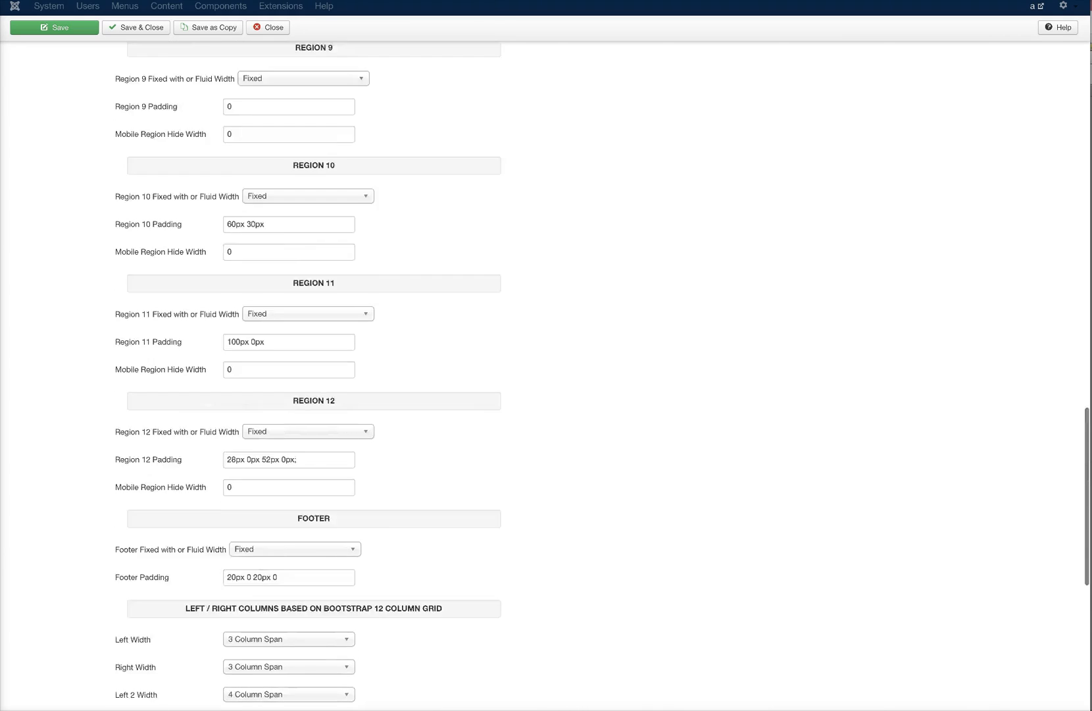
pyautogui.scroll(1, 547, 369)
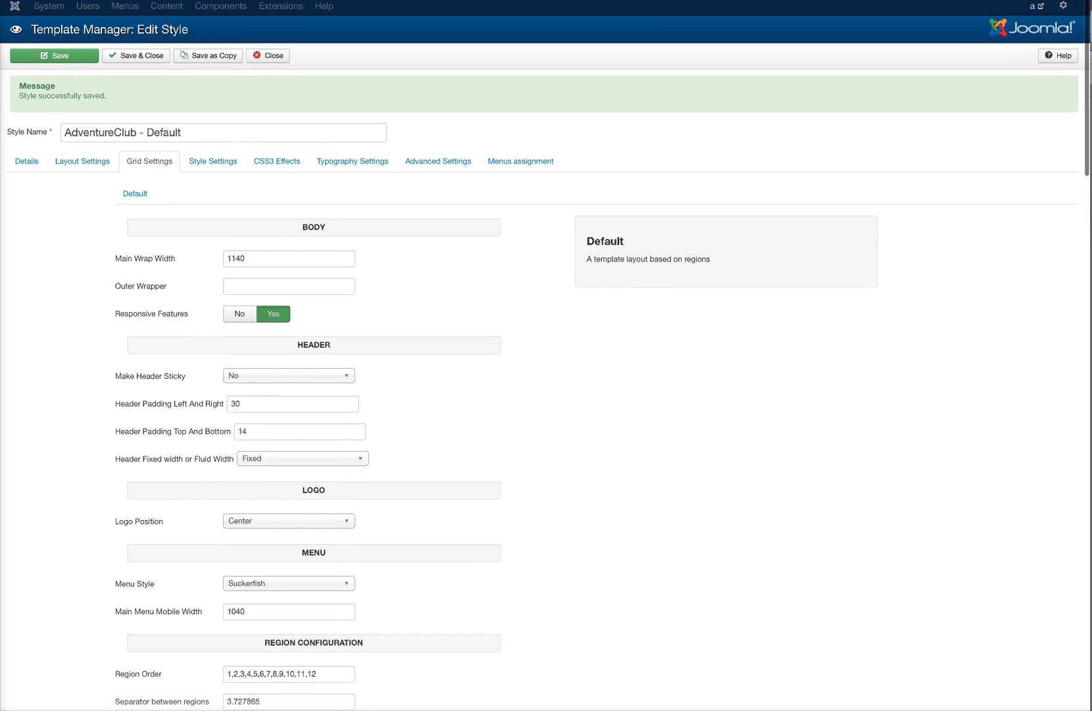
pyautogui.click(213, 161)
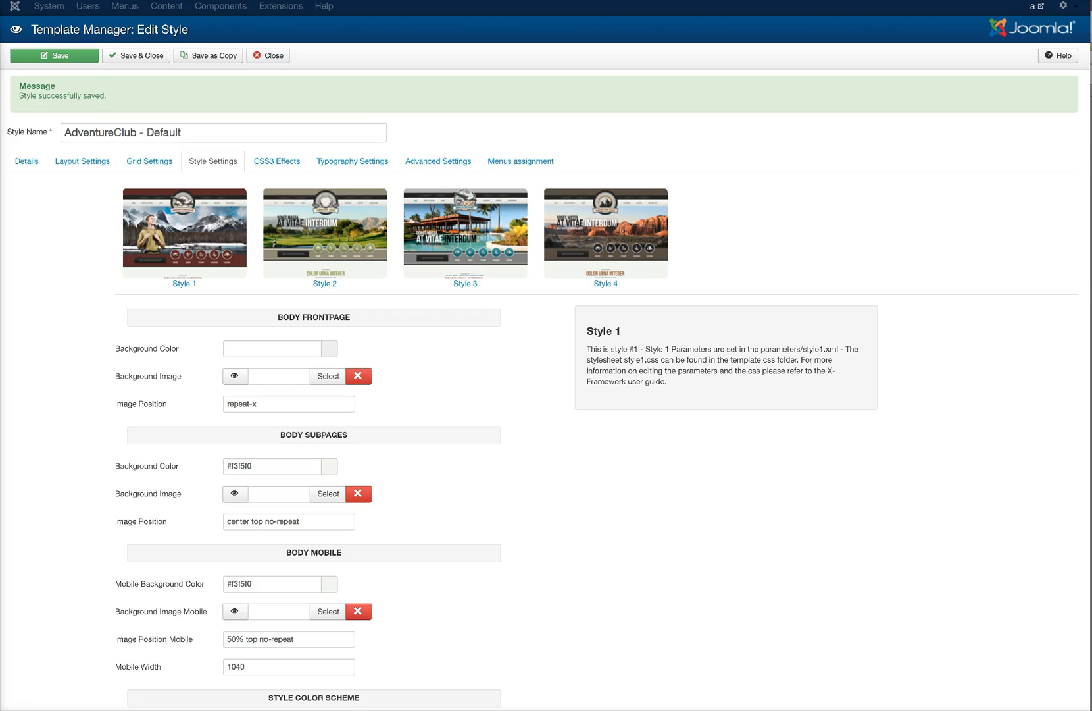
pyautogui.scroll(-3, 546, 369)
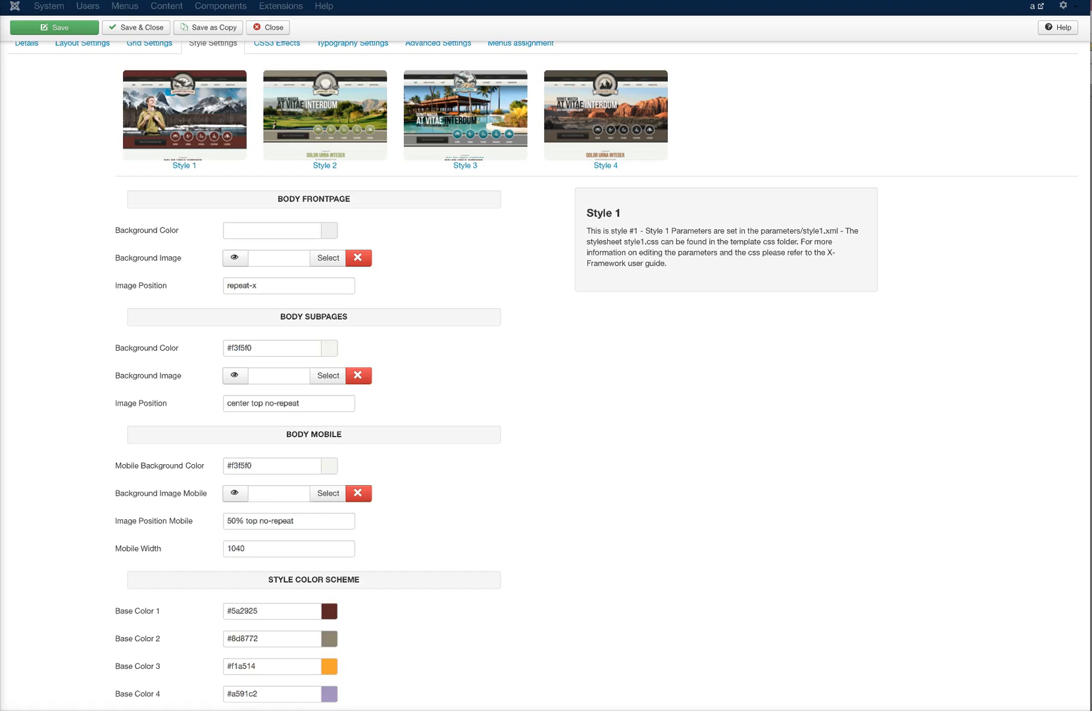
pyautogui.scroll(-2, 546, 375)
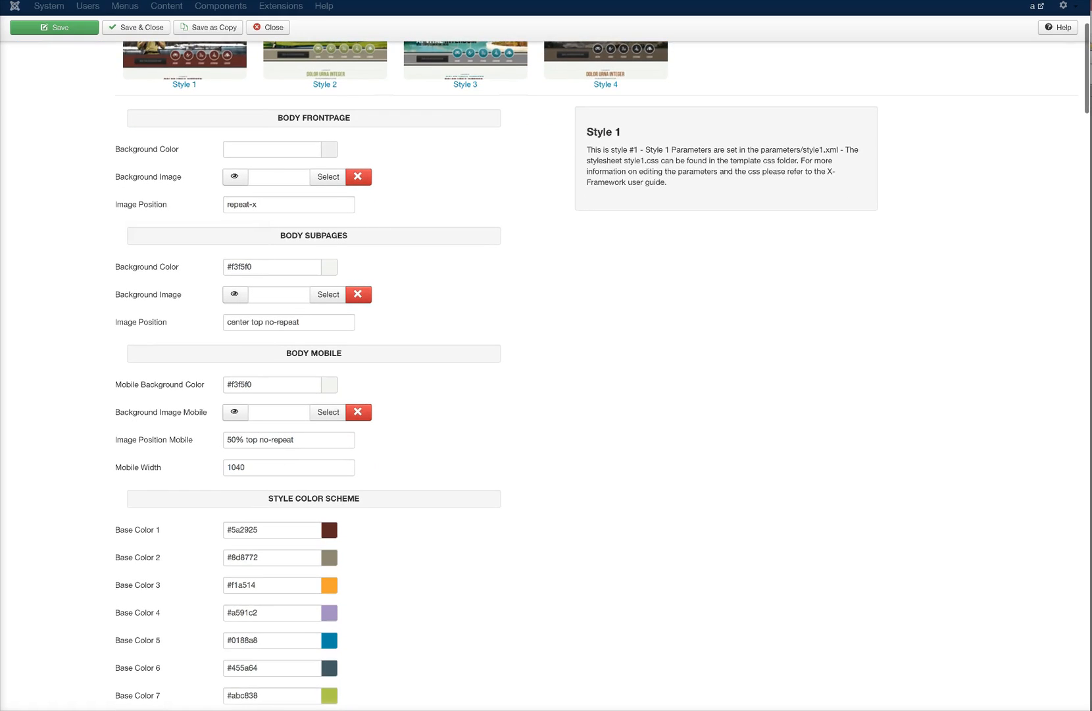
pyautogui.scroll(-4, 546, 375)
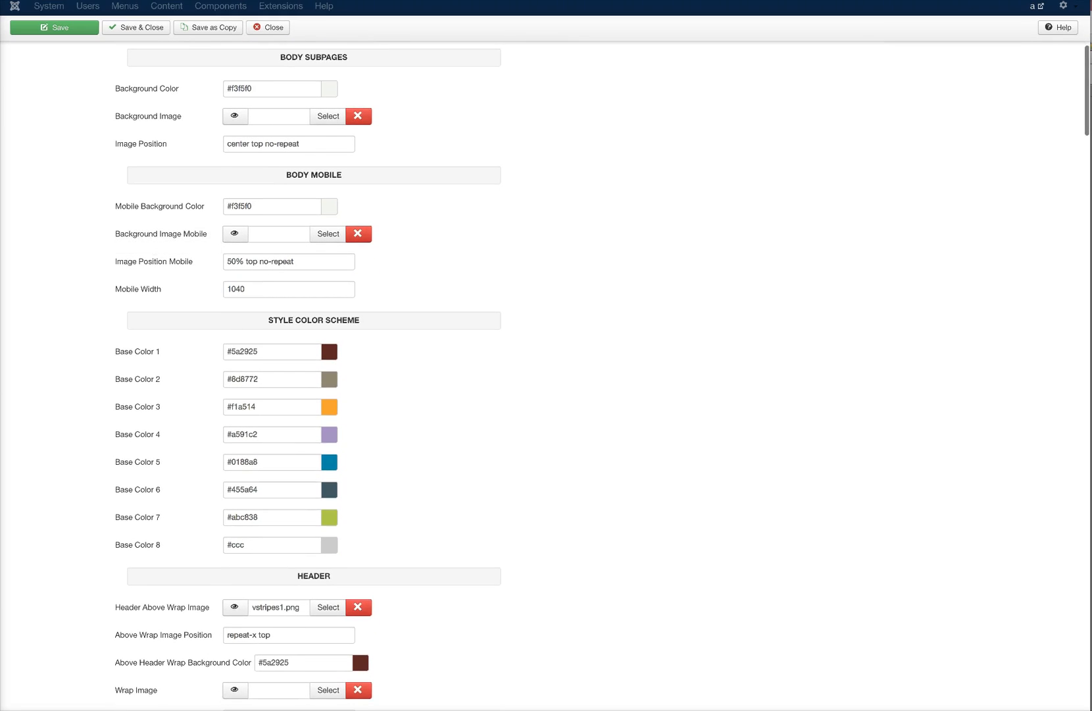
# Examine Style 1's subpage and mobile body backgrounds and the eight base colors of its color scheme.
pyautogui.scroll(3, 153, 345)
pyautogui.scroll(-1, 153, 345)
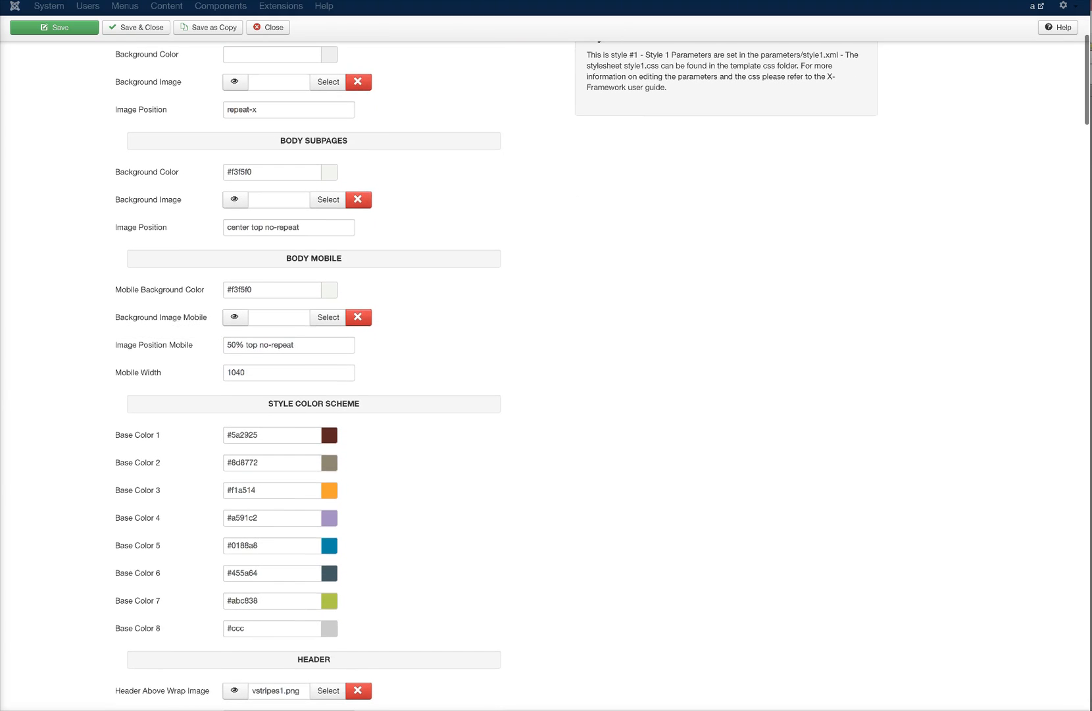
pyautogui.scroll(-3, 602, 372)
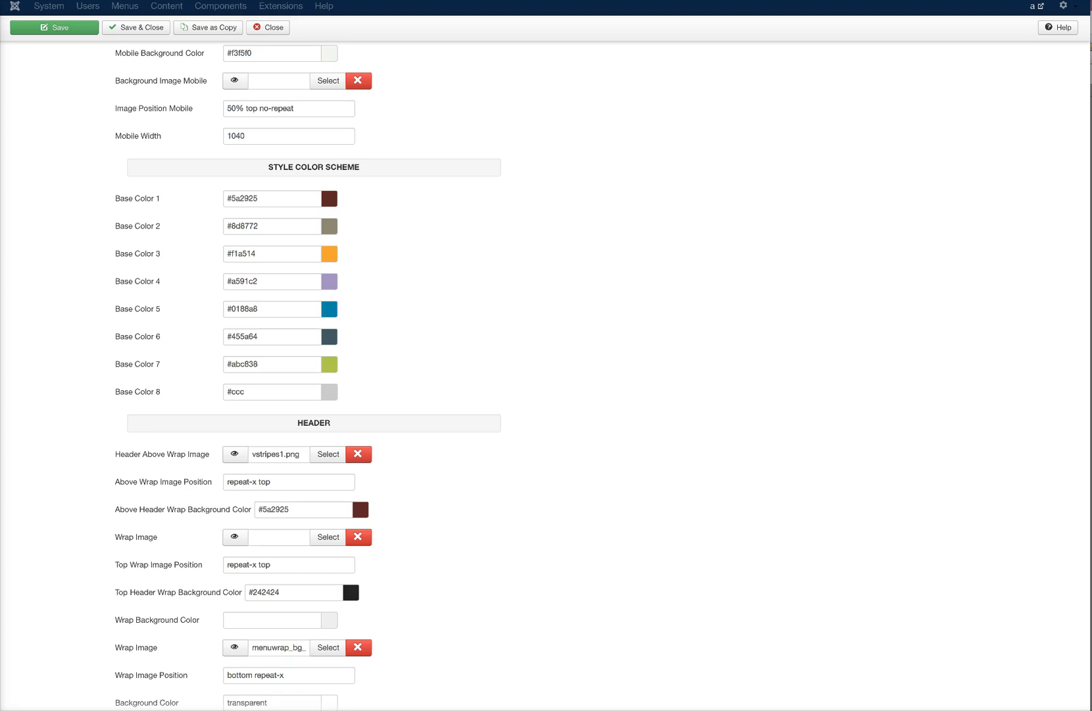
pyautogui.moveTo(137, 198)
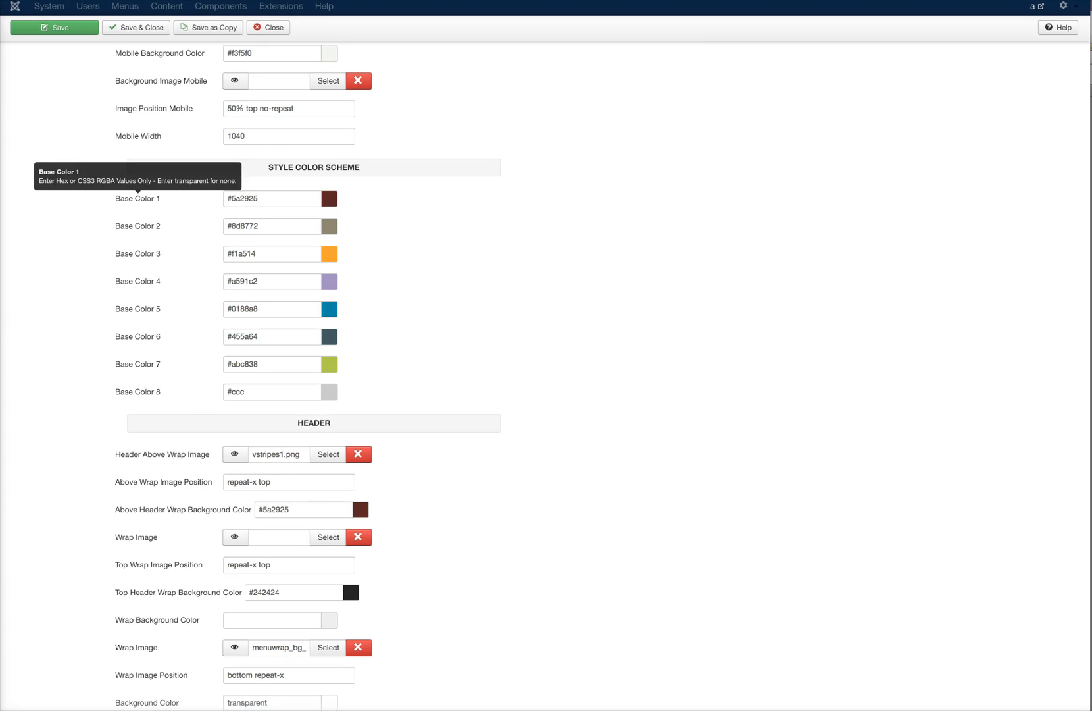
pyautogui.scroll(-4, 138, 198)
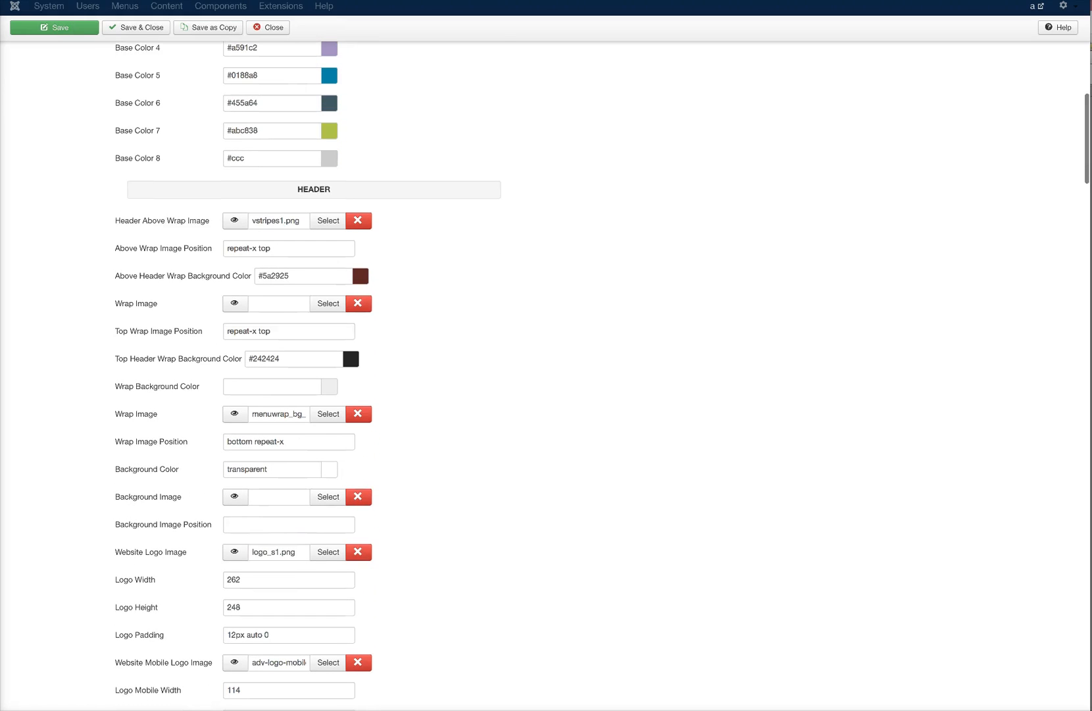
# Examine Style 1's header settings, including the wrap images and background colors and the desktop and mobile logo options.
pyautogui.moveTo(162, 221)
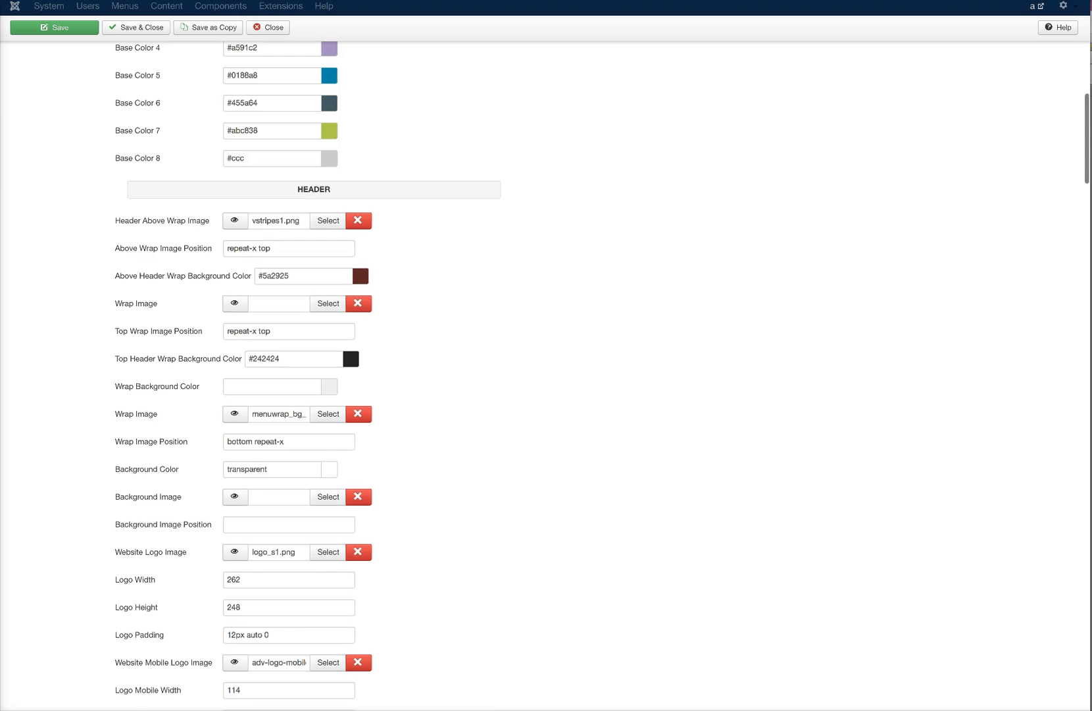
pyautogui.scroll(-3, 603, 375)
pyautogui.scroll(-2, 602, 375)
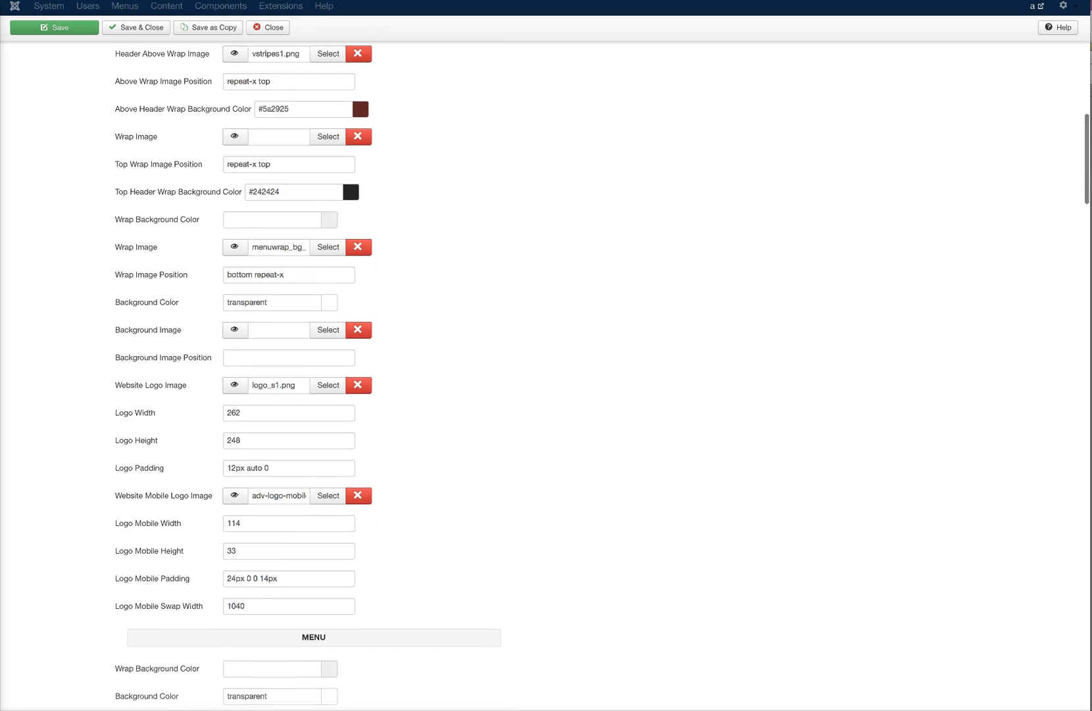
pyautogui.scroll(-1, 602, 375)
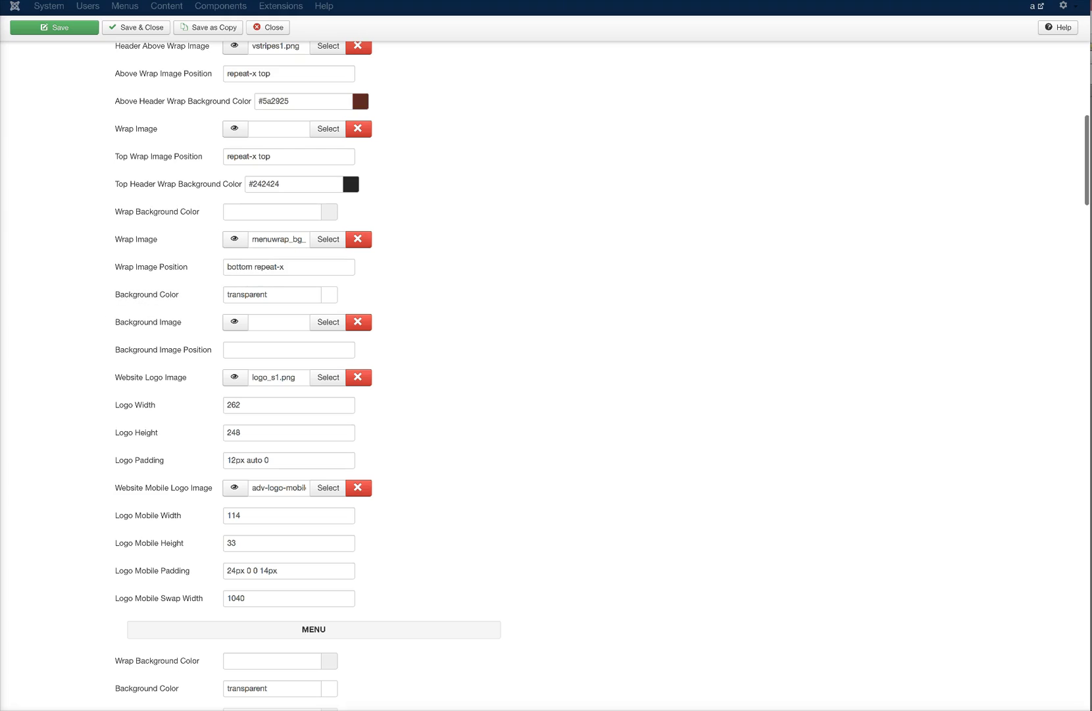
pyautogui.scroll(-1, 602, 375)
pyautogui.scroll(-3, 602, 375)
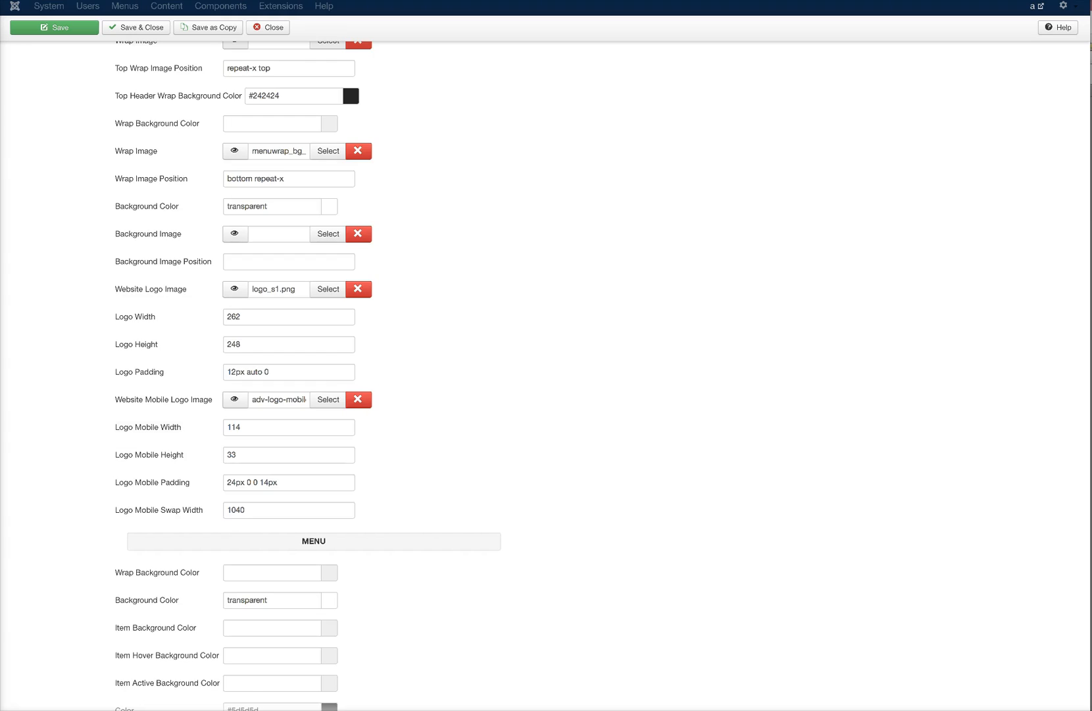
# Examine the main menu and drop-down level color settings for background, item, hover and active states.
pyautogui.scroll(-4, 547, 375)
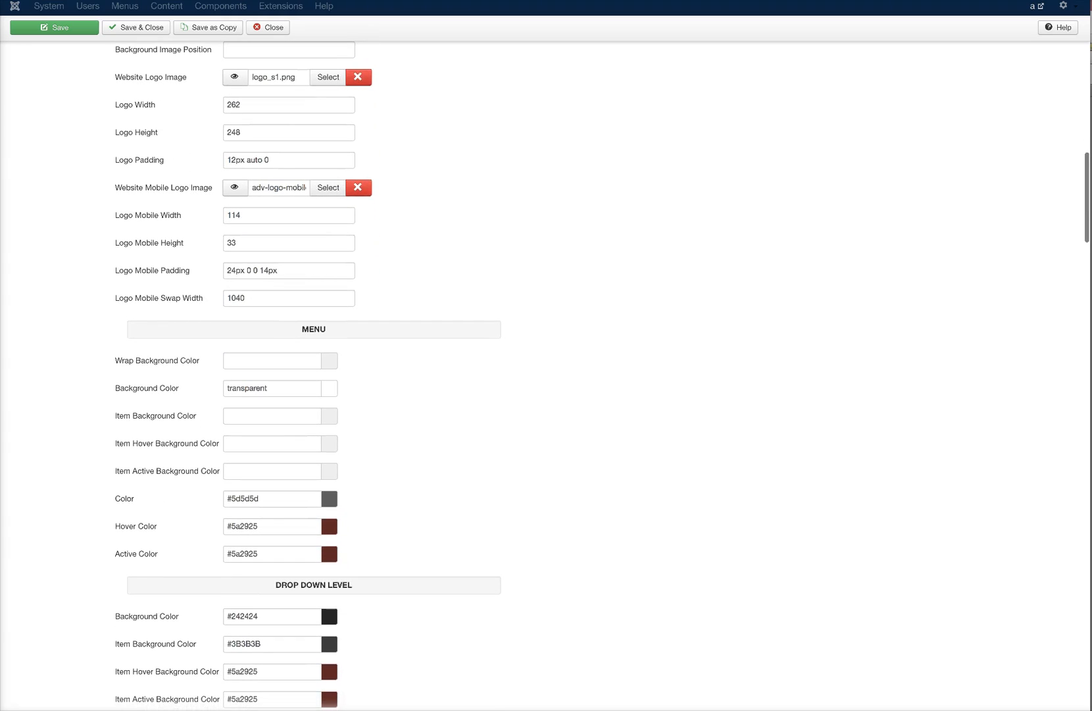
pyautogui.scroll(-3, 546, 375)
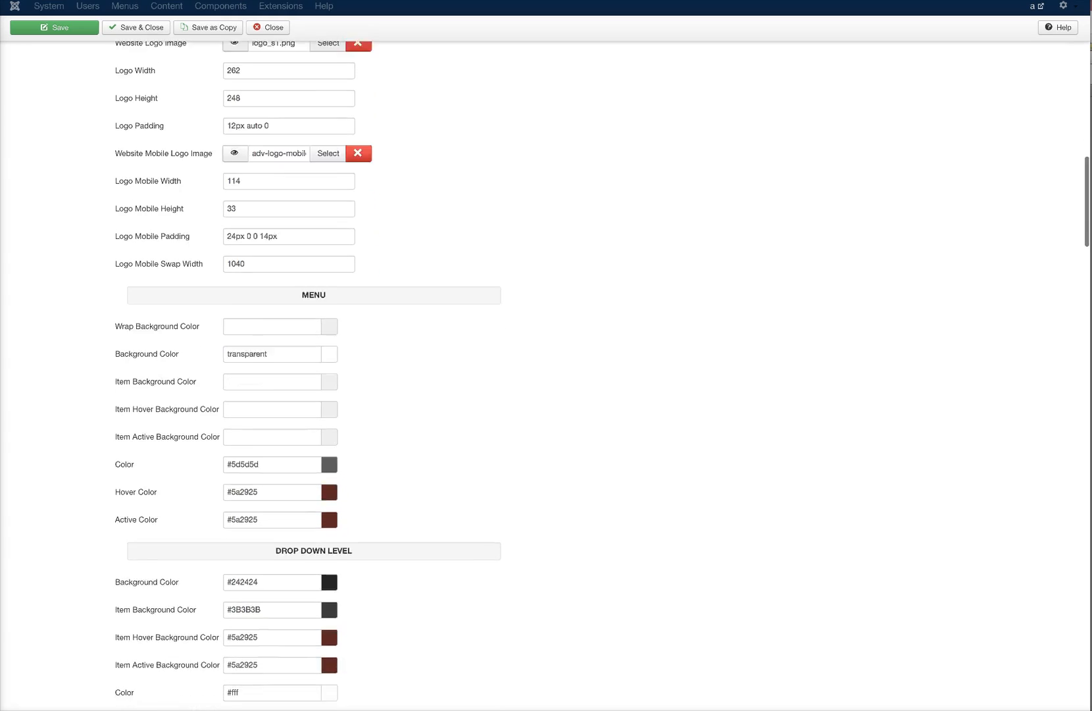
pyautogui.scroll(-1, 546, 375)
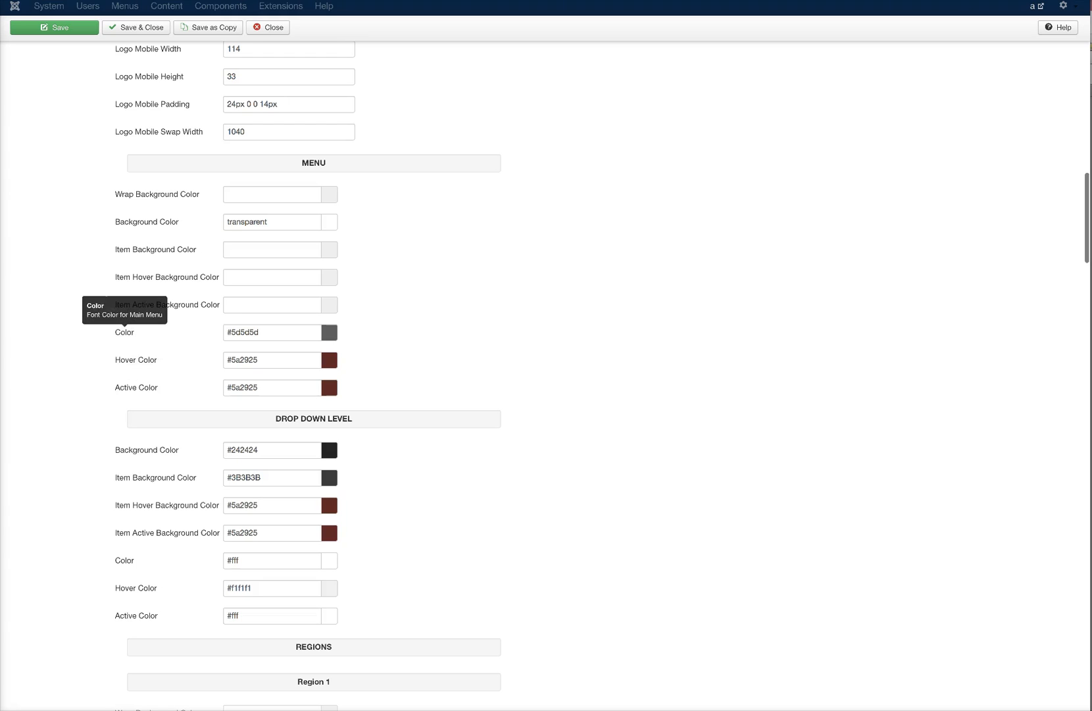
pyautogui.scroll(-3, 131, 368)
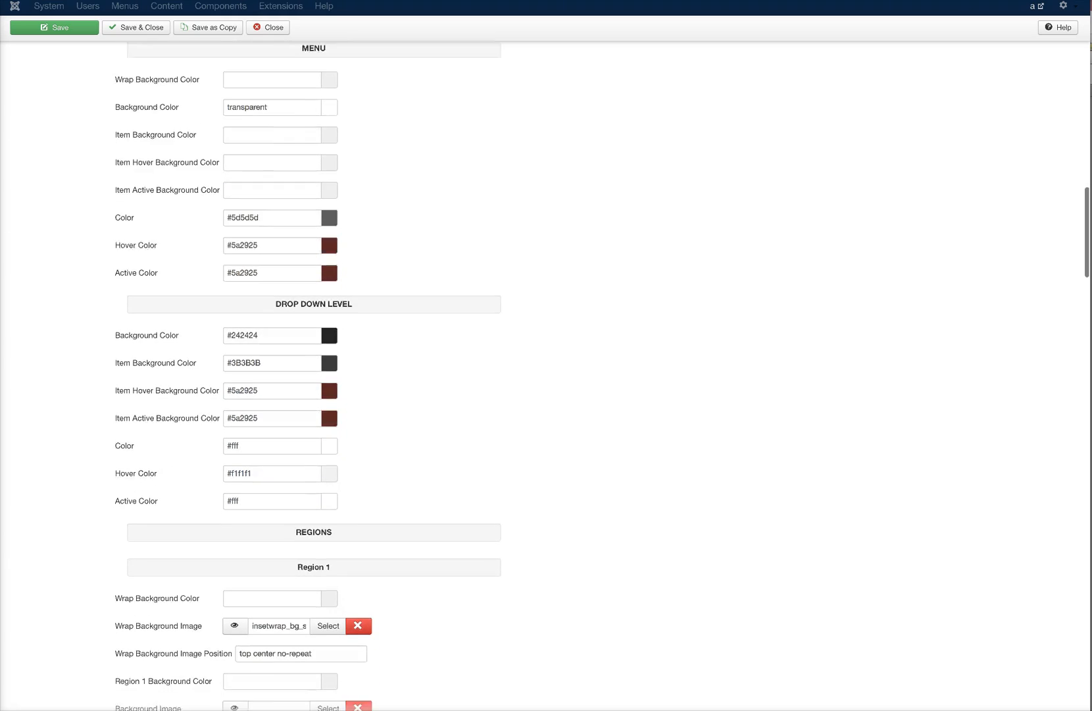
pyautogui.scroll(-1, 308, 375)
# Review Region 1's background settings and check the Backgrounds at mobile level options, keeping Yes selected.
pyautogui.scroll(-10, 308, 375)
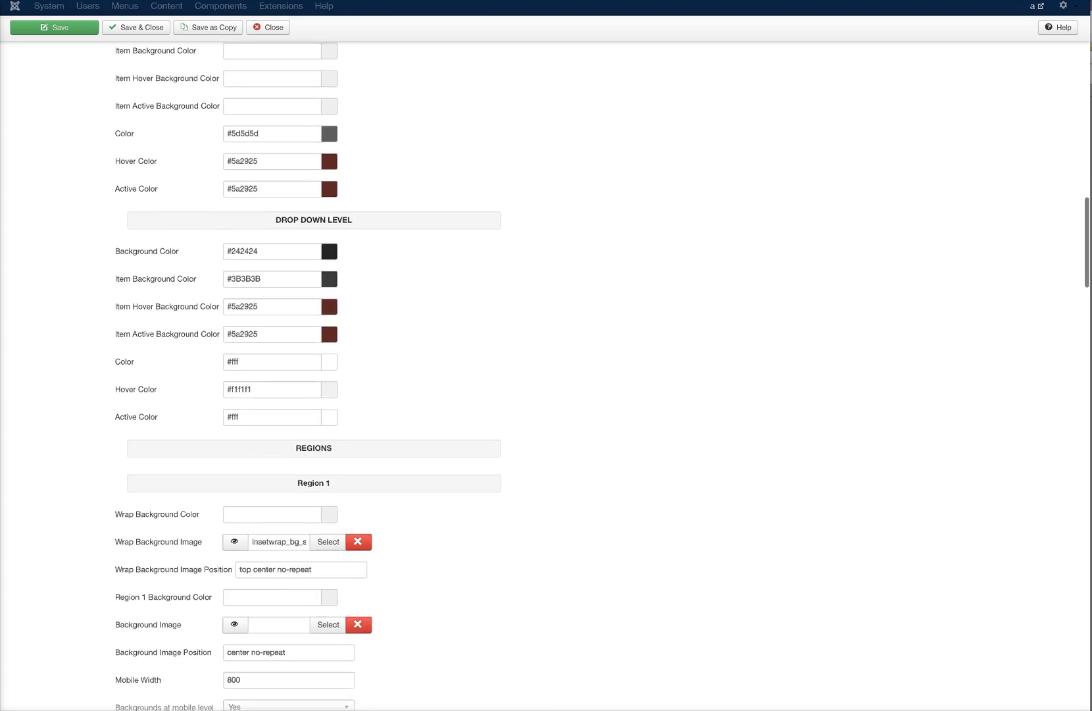
pyautogui.scroll(-1, 308, 375)
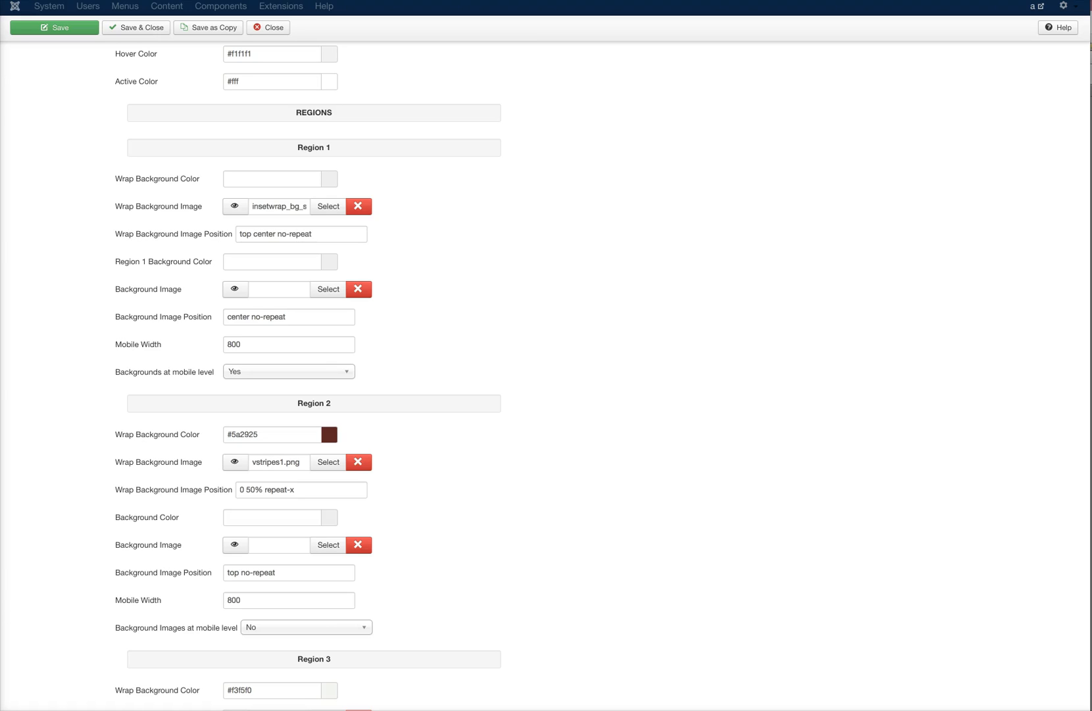
pyautogui.click(289, 371)
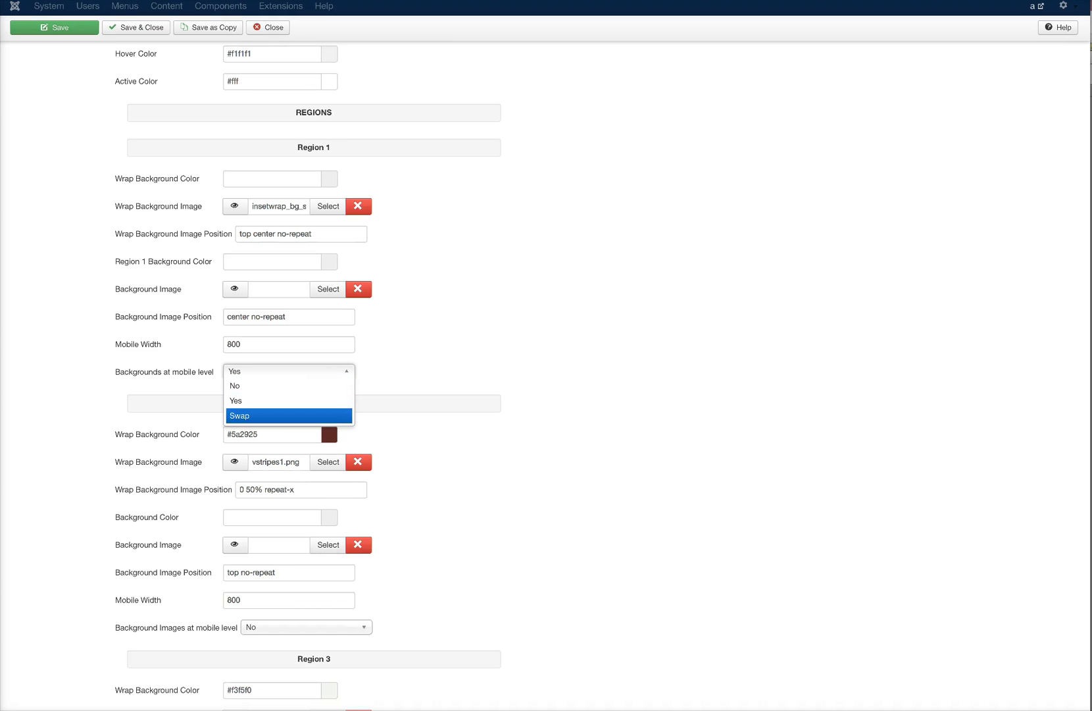
pyautogui.click(289, 401)
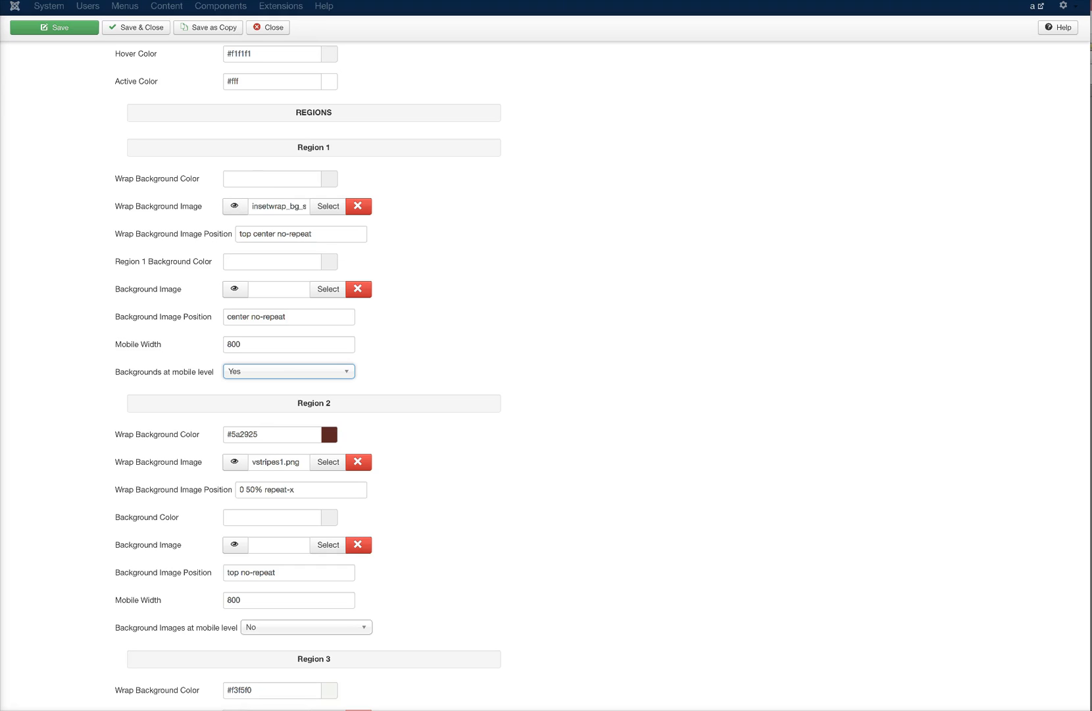
pyautogui.press('space')
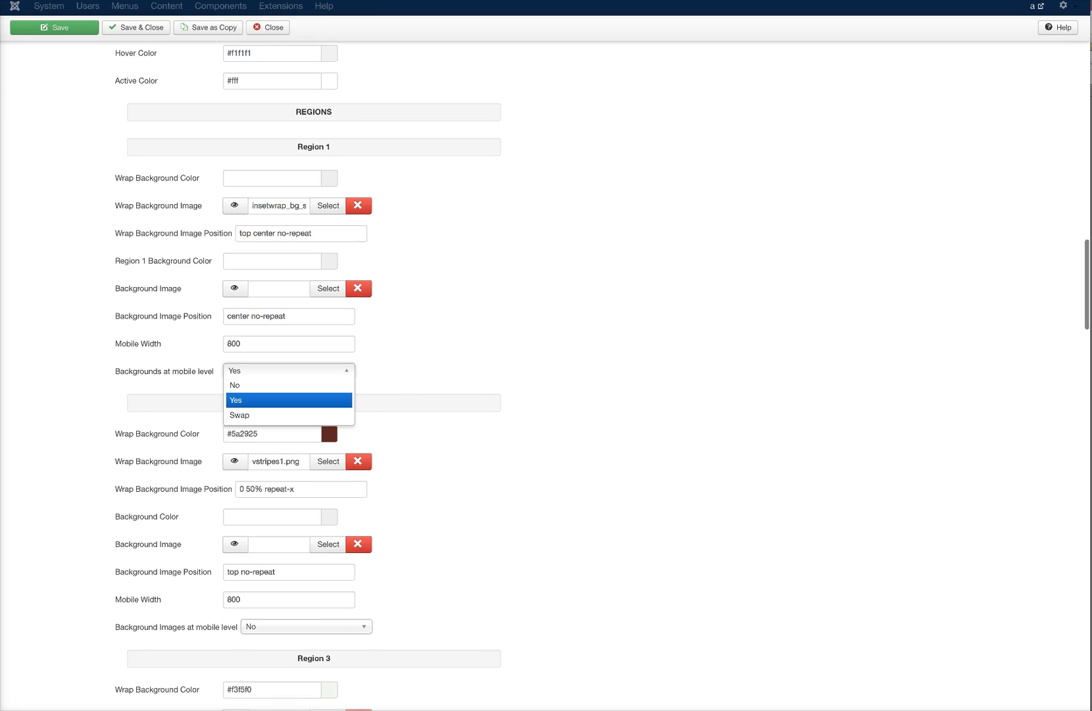
pyautogui.press('Return')
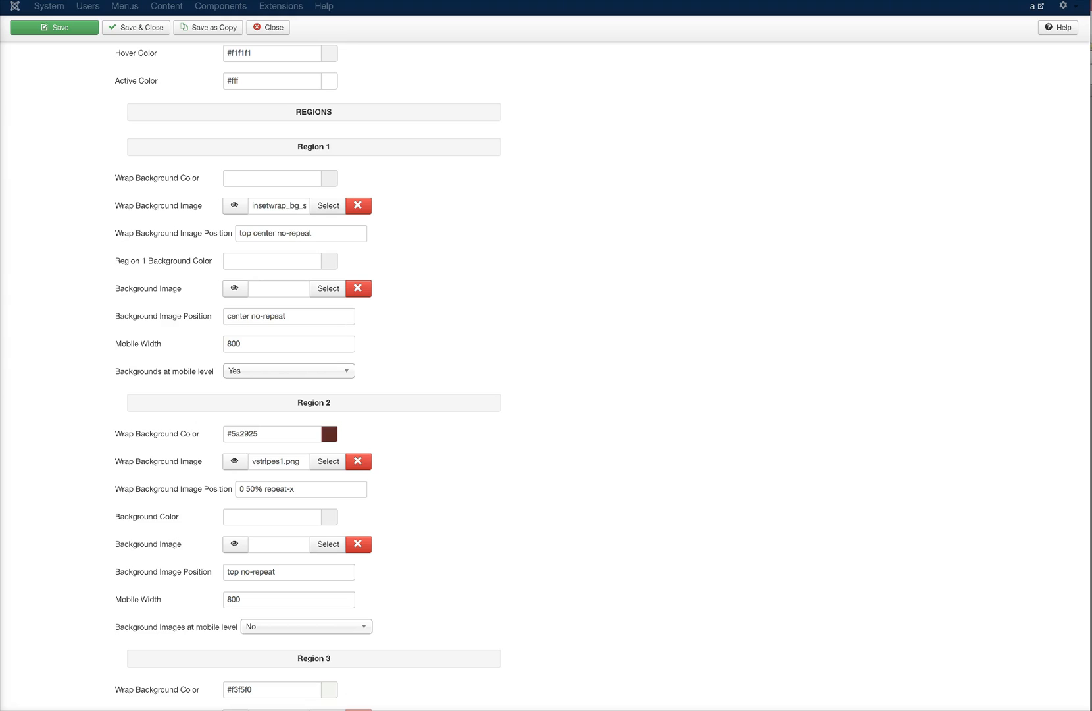
# Examine the wrap background, image position, mobile width and mobile background settings for Regions 2 through 12.
pyautogui.scroll(-4, 546, 376)
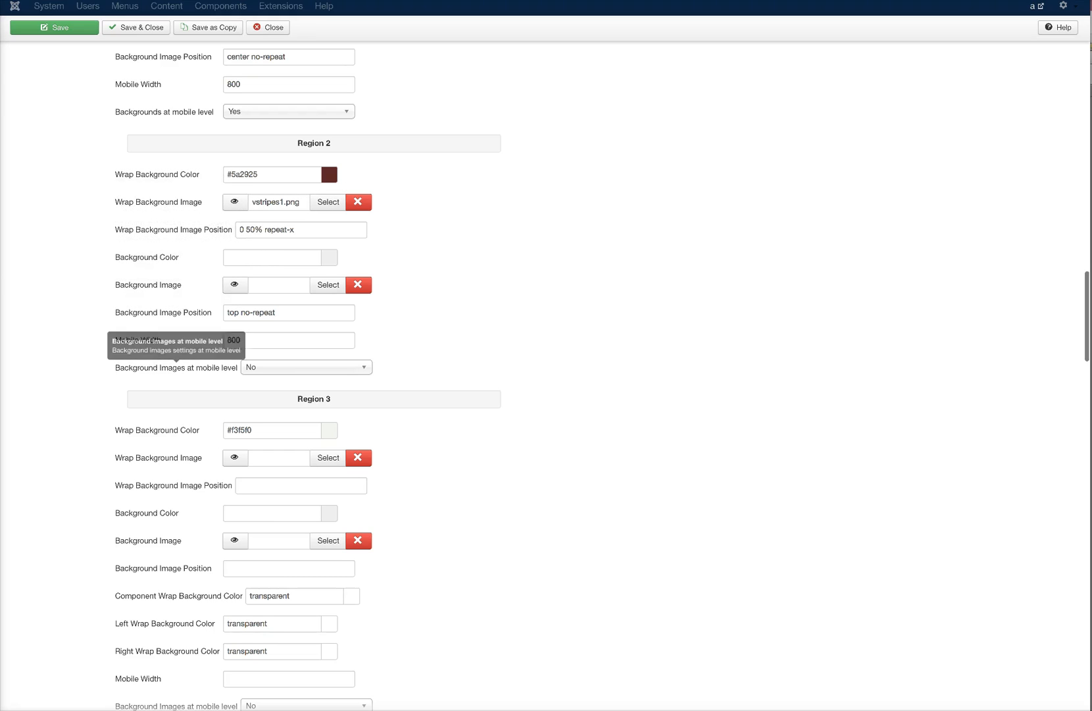
pyautogui.scroll(-3, 175, 367)
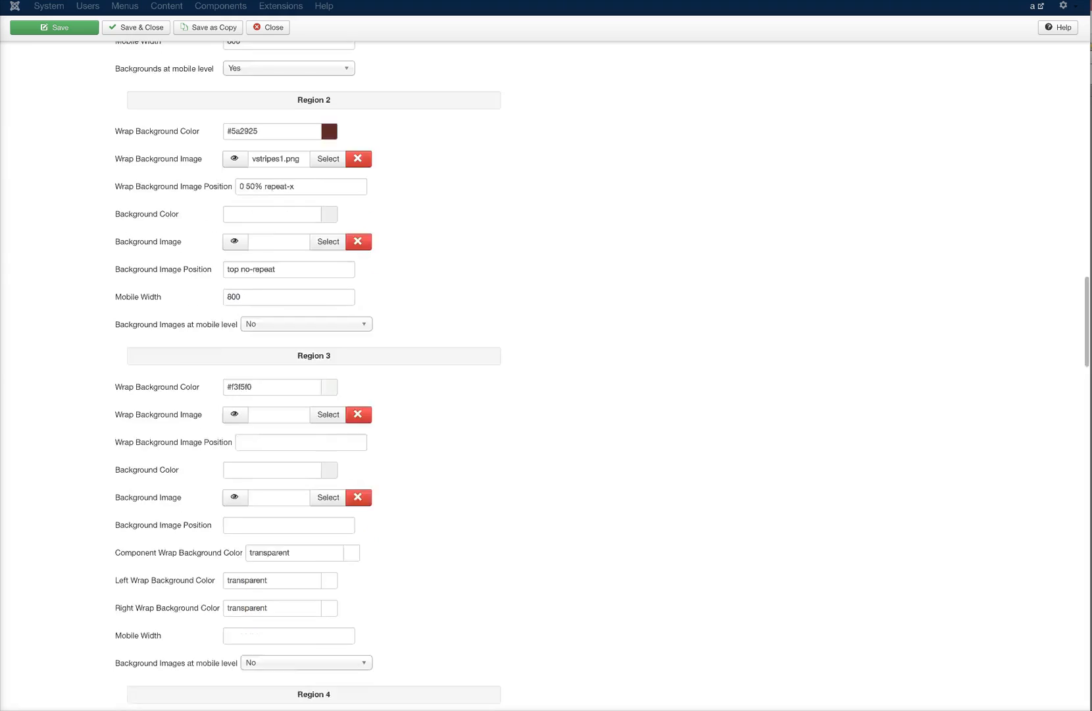
pyautogui.scroll(-3, 158, 164)
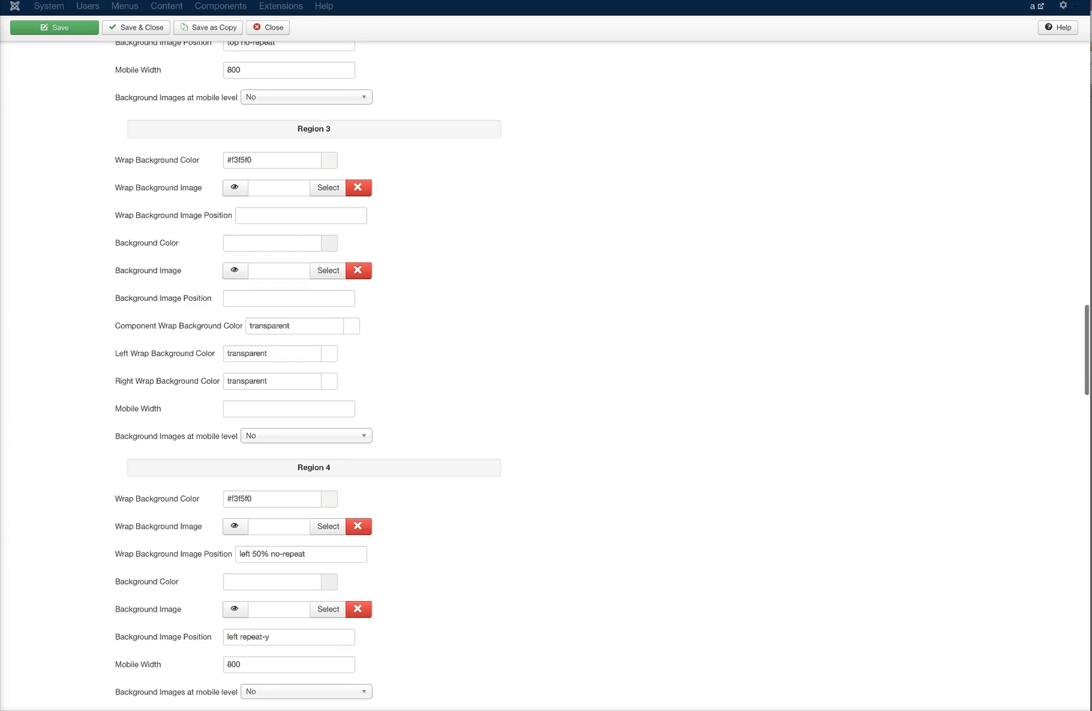
pyautogui.scroll(-5, 603, 375)
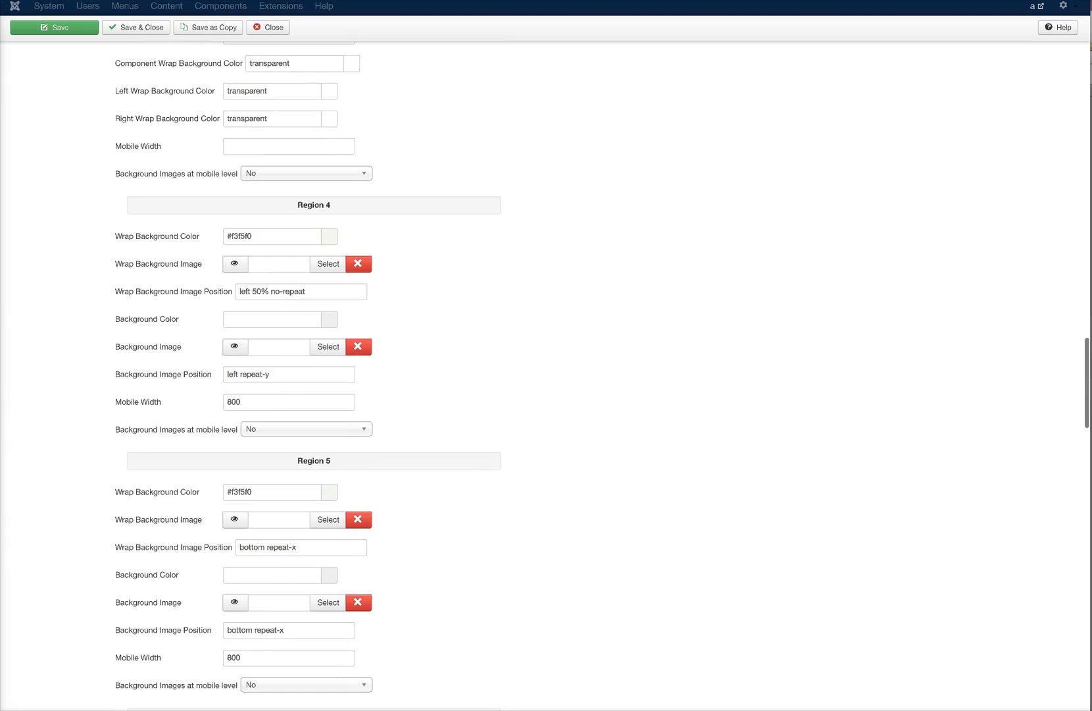
pyautogui.scroll(-15, 603, 375)
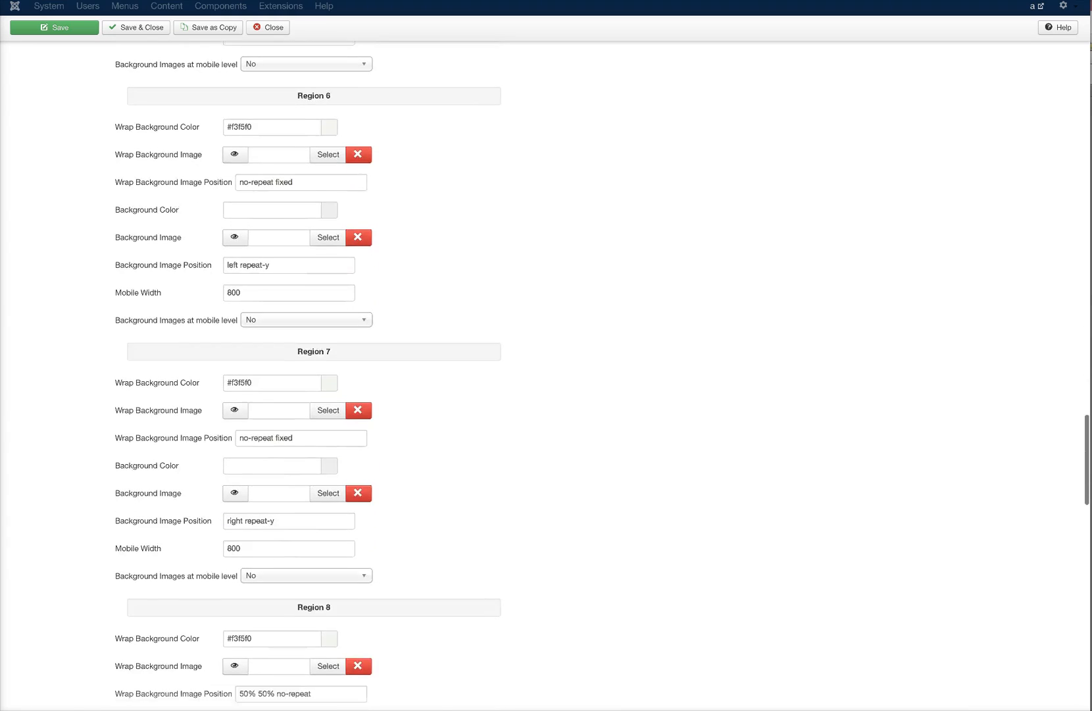
pyautogui.scroll(-1, 308, 376)
pyautogui.scroll(-12, 603, 376)
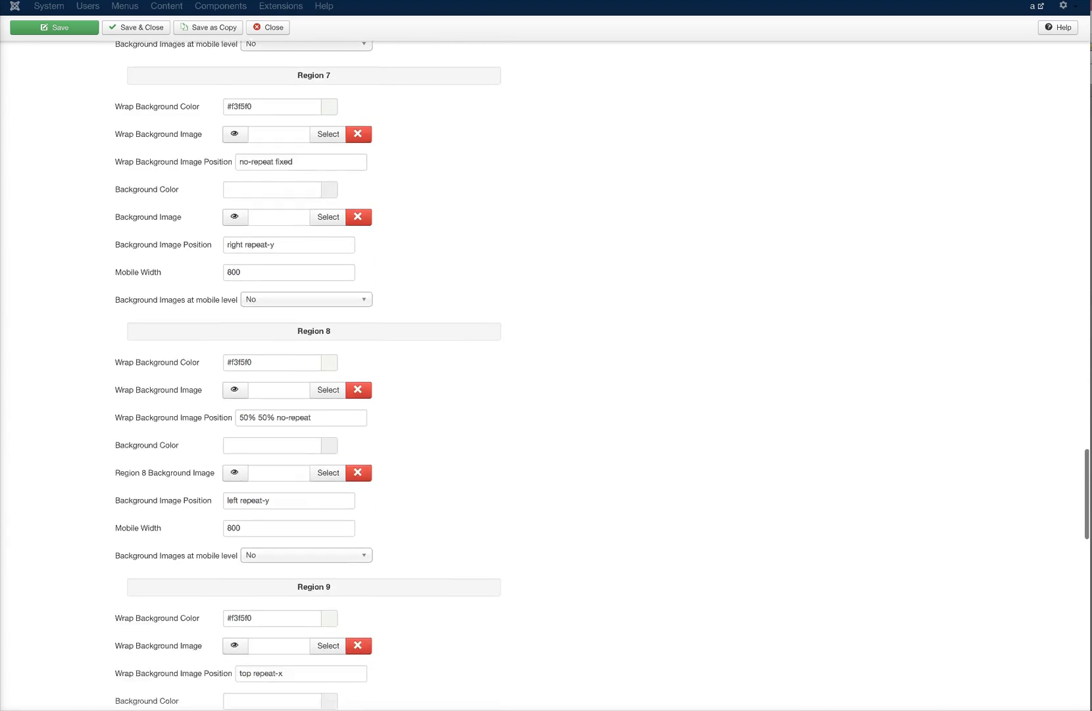
pyautogui.scroll(-13, 602, 375)
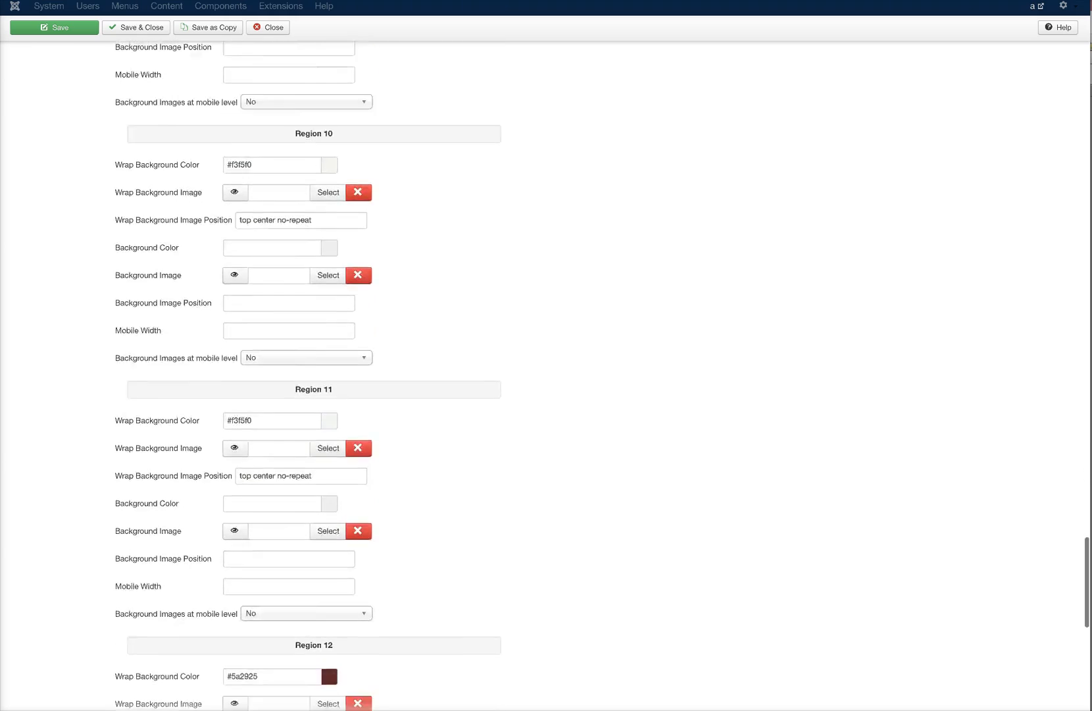
pyautogui.scroll(-1, 602, 375)
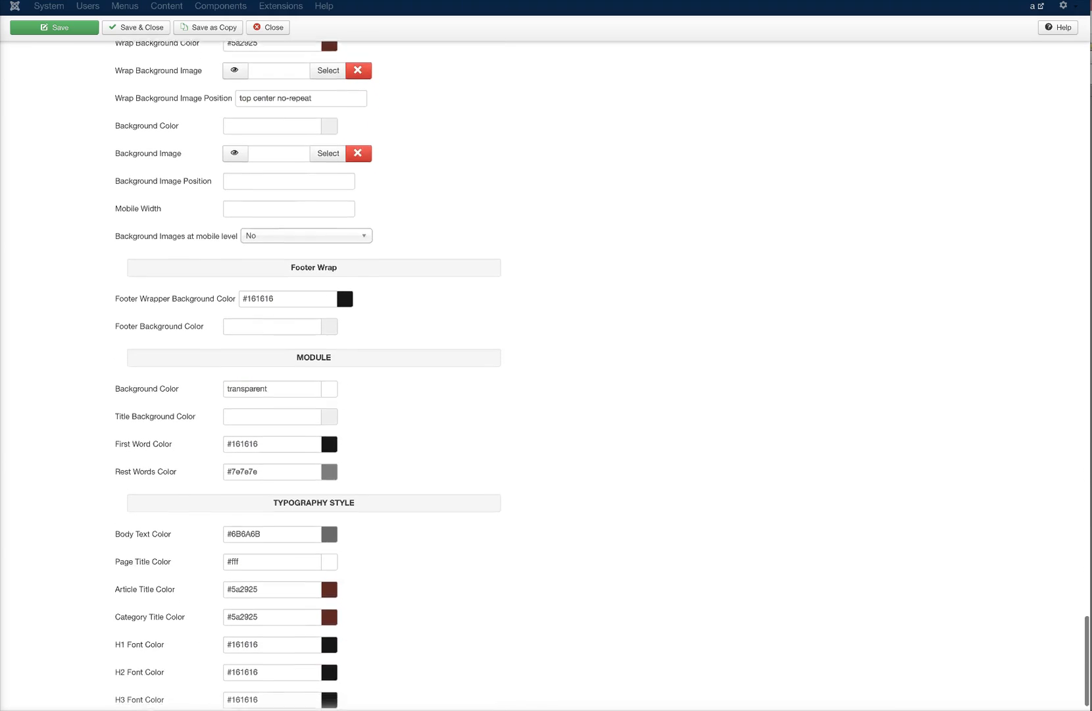
# Examine the footer wrap, module and typography color settings, and return to the style previews above the settings.
pyautogui.scroll(-2, 603, 375)
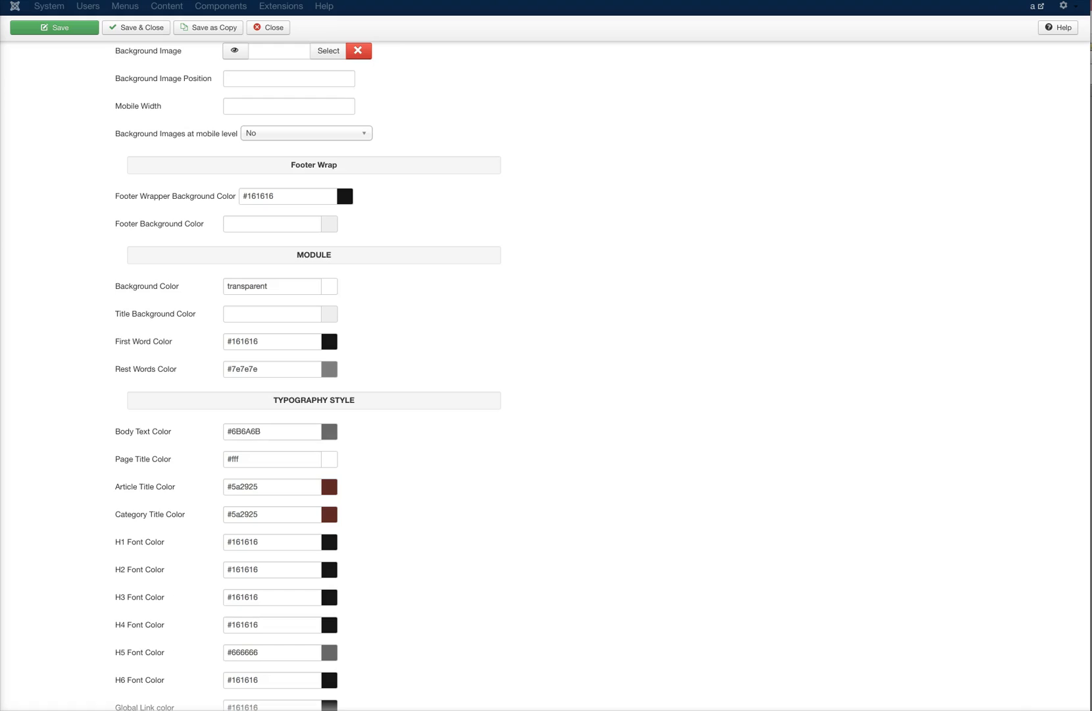
pyautogui.scroll(-3, 547, 369)
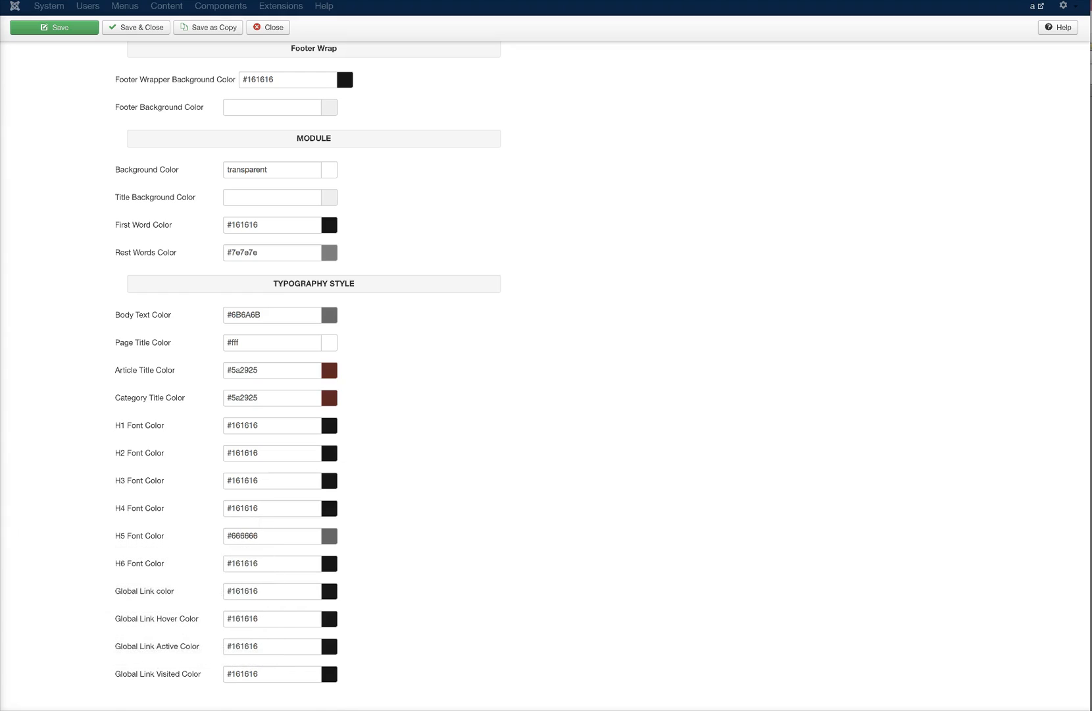
pyautogui.scroll(10, 309, 377)
pyautogui.scroll(20, 310, 377)
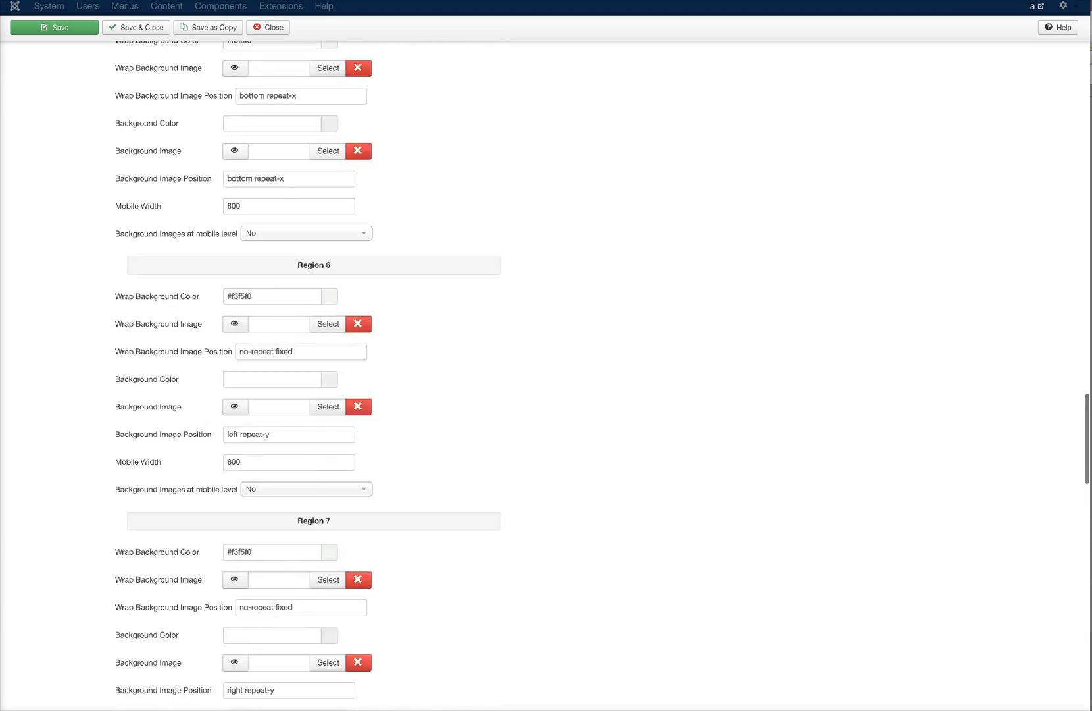
pyautogui.scroll(-1, 546, 369)
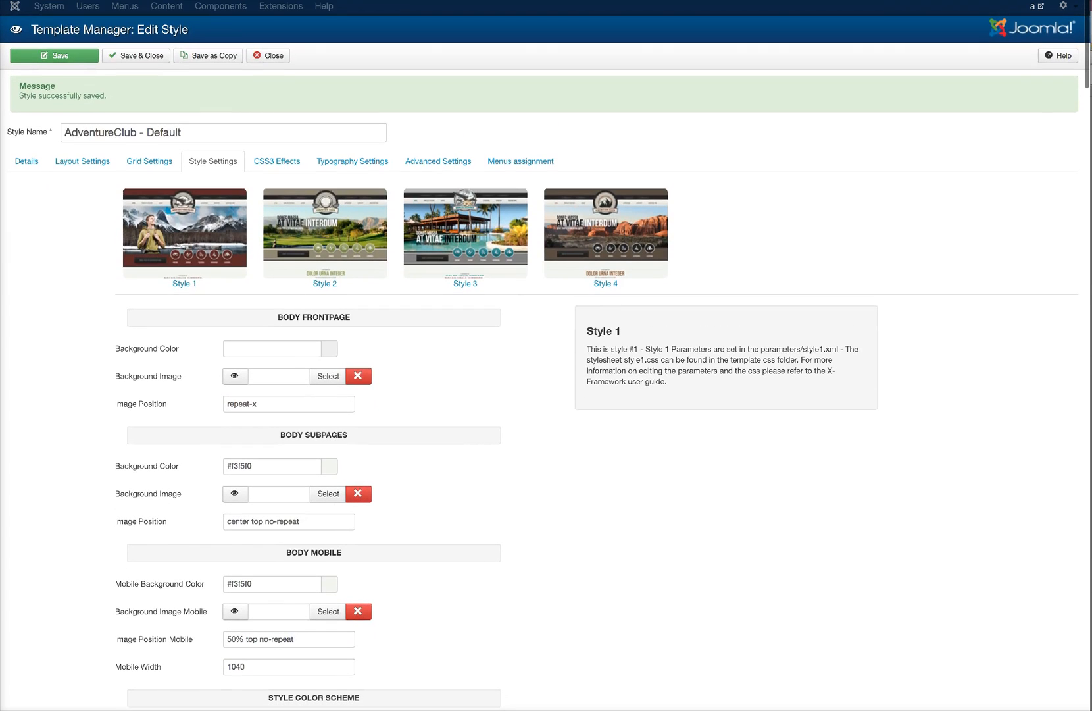
# Open the template's CSS3 Effects settings and check the CSS3 Component Style options, leaving the choice as is.
pyautogui.click(276, 161)
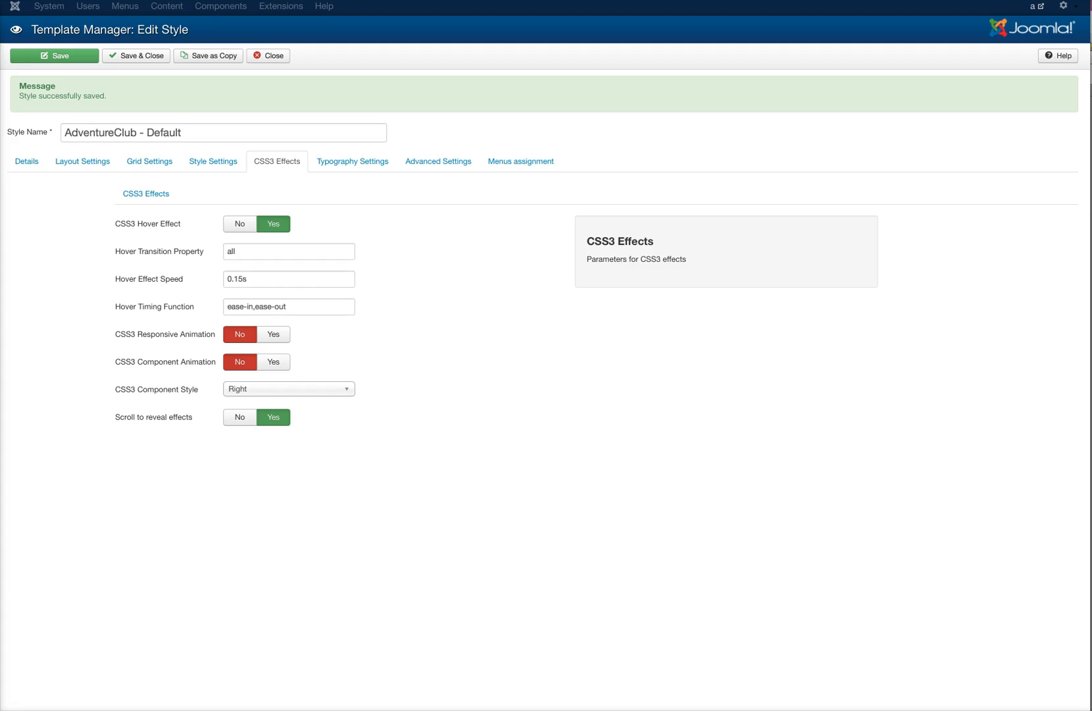
pyautogui.click(289, 388)
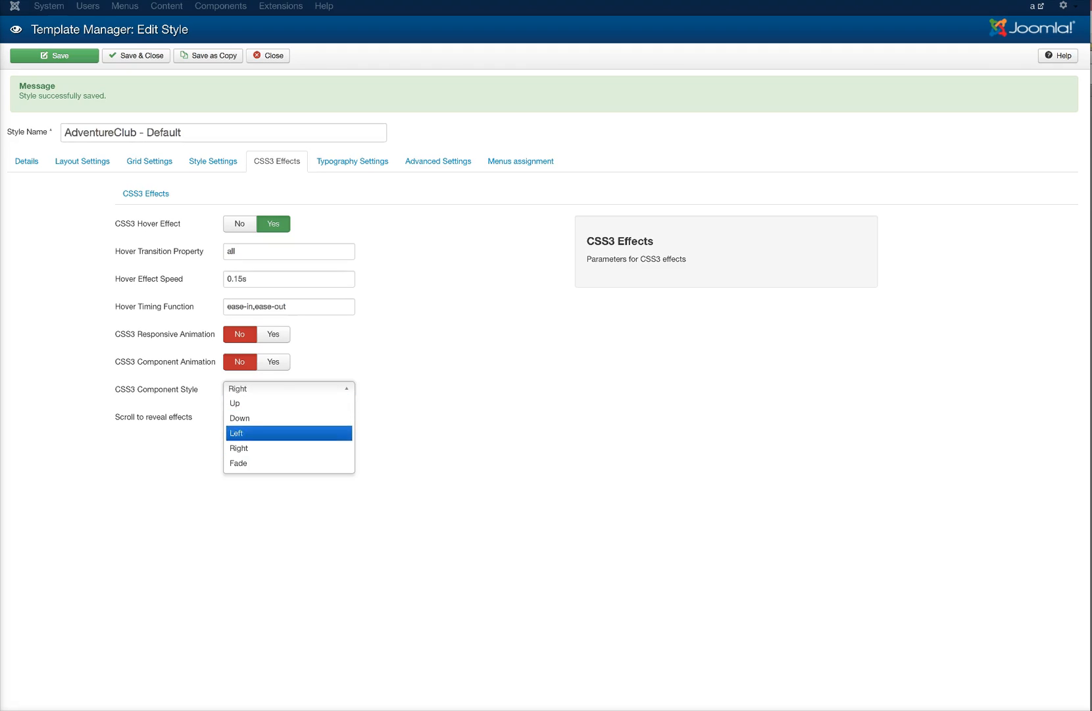
pyautogui.press('Escape')
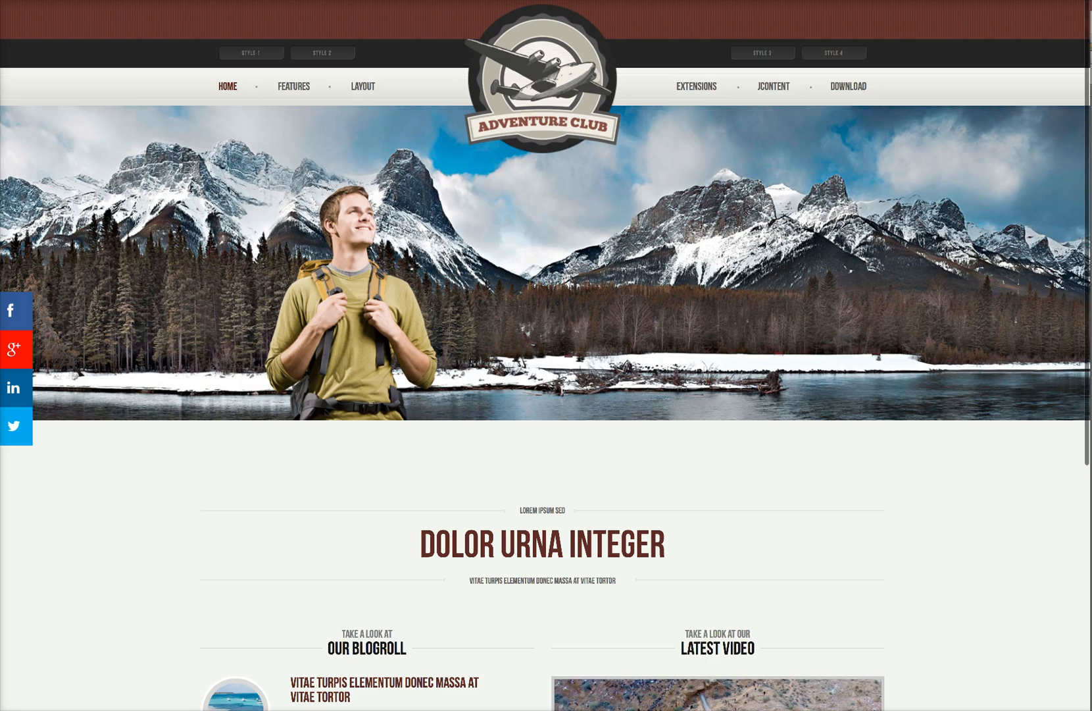
# Switch to the Adventure Club demo home page and examine its content while scrolling, along with its JContent submenu.
pyautogui.scroll(-5, 293, 98)
pyautogui.scroll(-2, 546, 355)
pyautogui.scroll(6, 547, 355)
pyautogui.moveTo(774, 86)
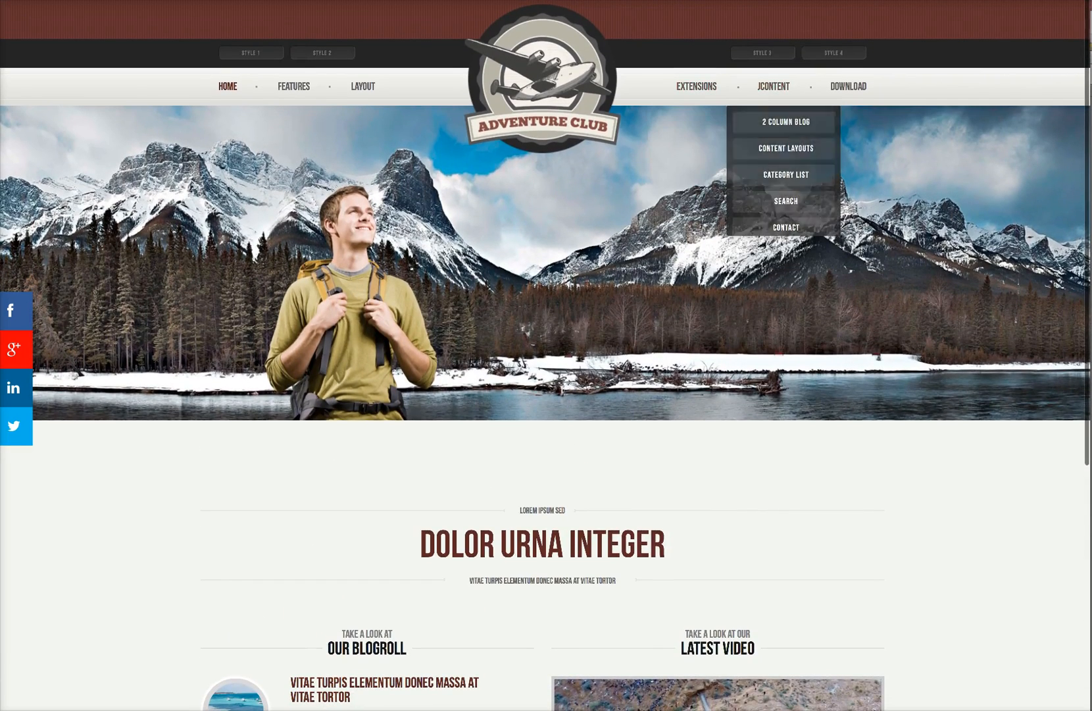
pyautogui.moveTo(363, 87)
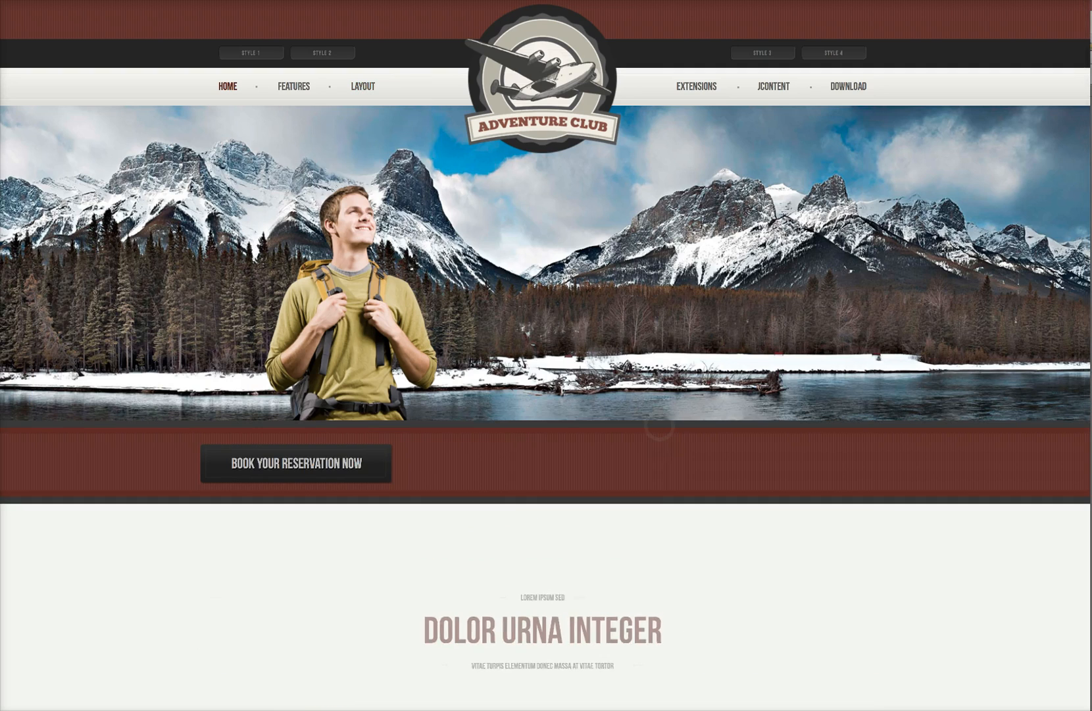
# Examine how the demo home page content is revealed while scrolling repeatedly between the header and the footer.
pyautogui.scroll(-3, 547, 356)
pyautogui.scroll(-10, 546, 356)
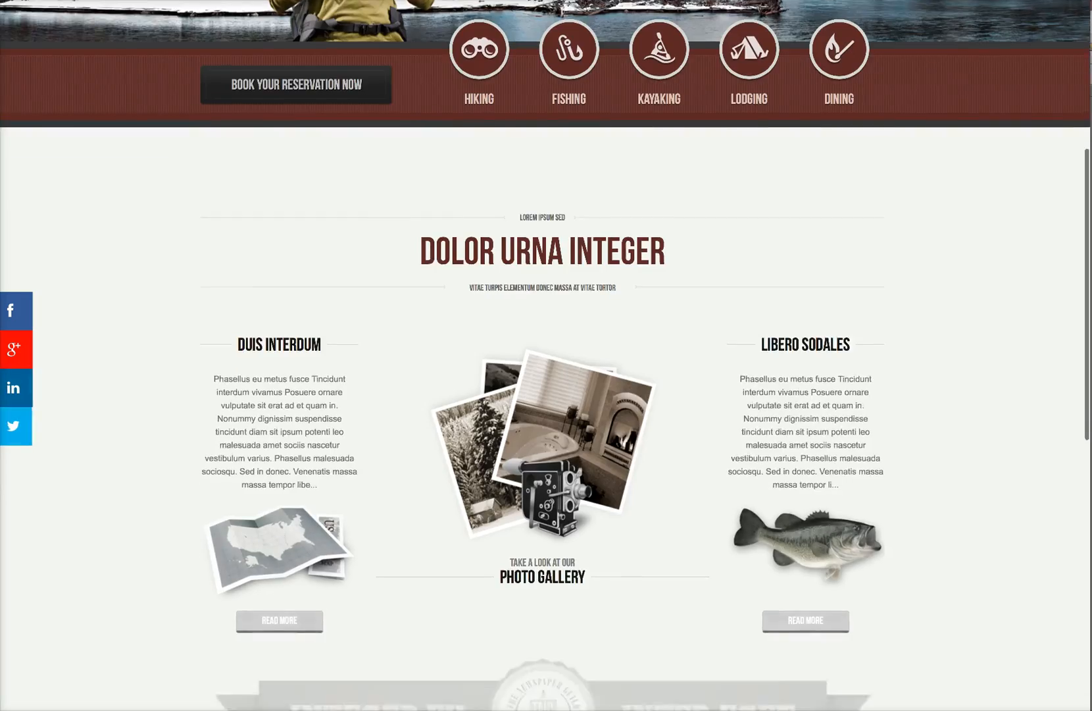
pyautogui.scroll(-3, 546, 355)
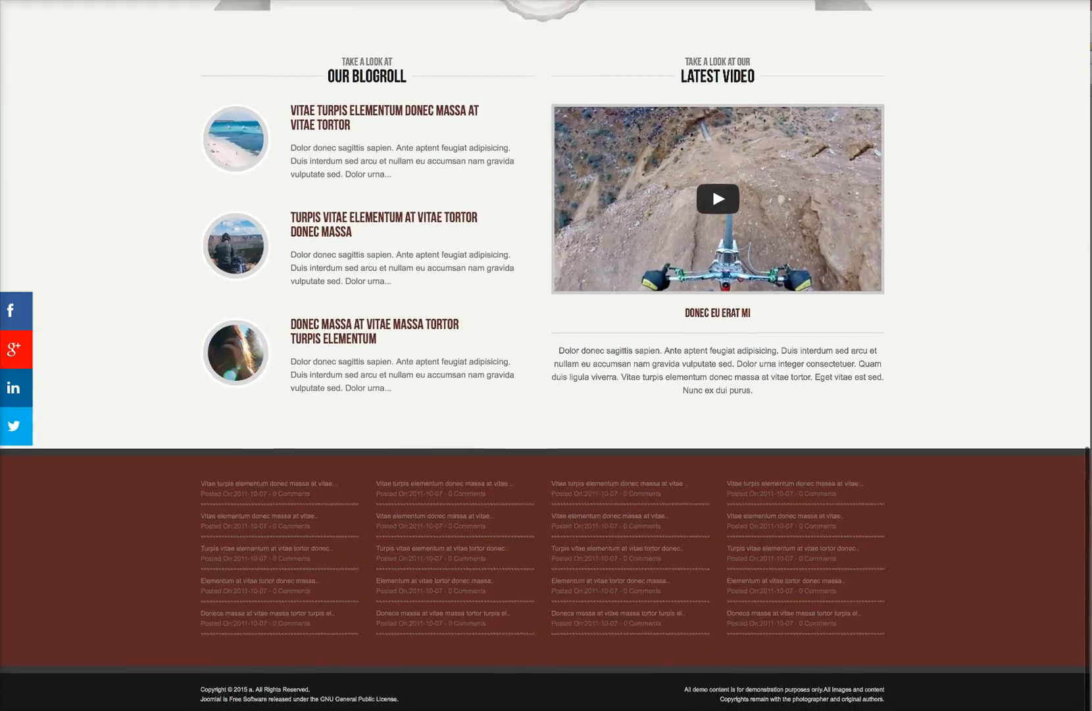
pyautogui.scroll(6, 546, 356)
pyautogui.scroll(10, 547, 355)
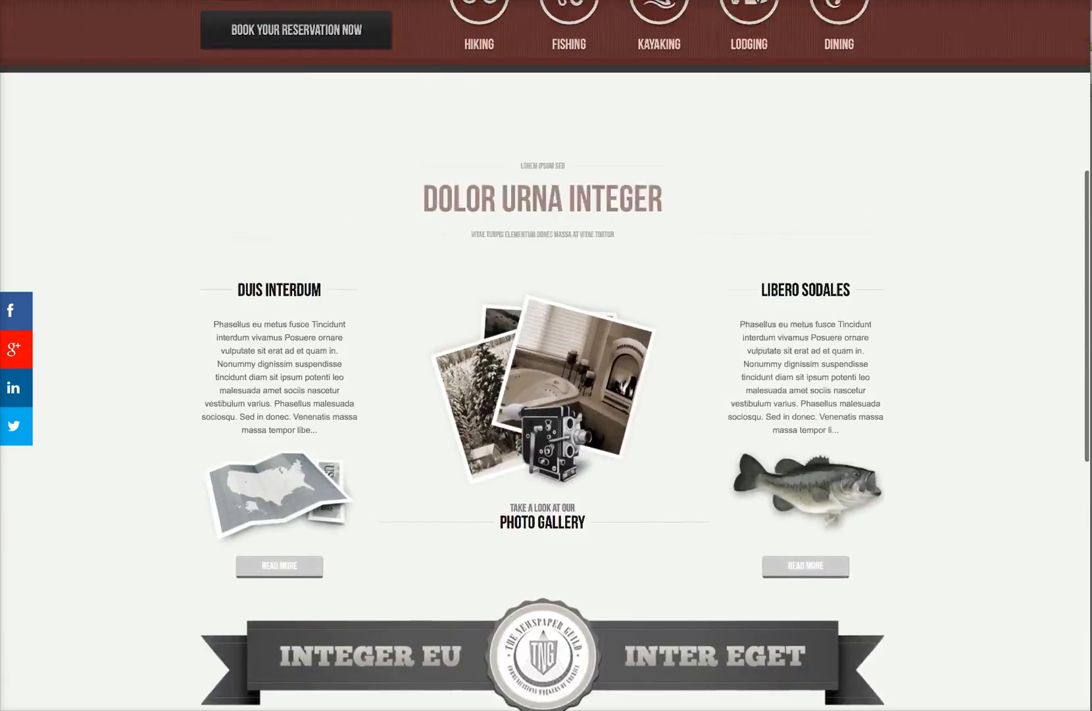
pyautogui.scroll(-13, 546, 355)
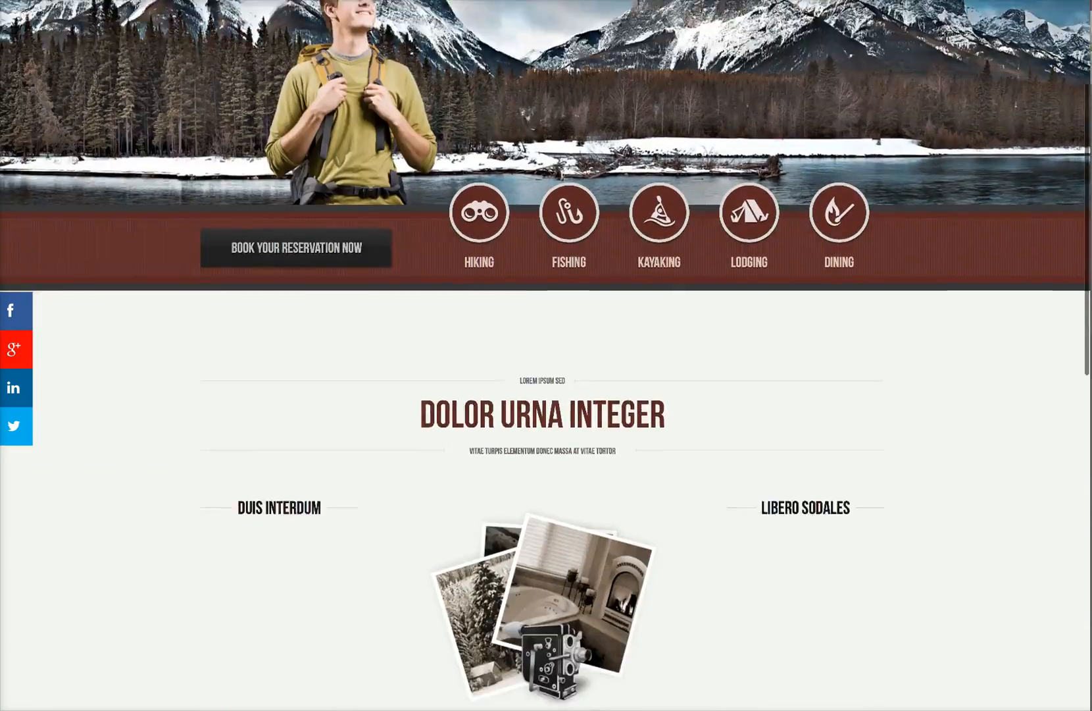
pyautogui.scroll(10, 546, 355)
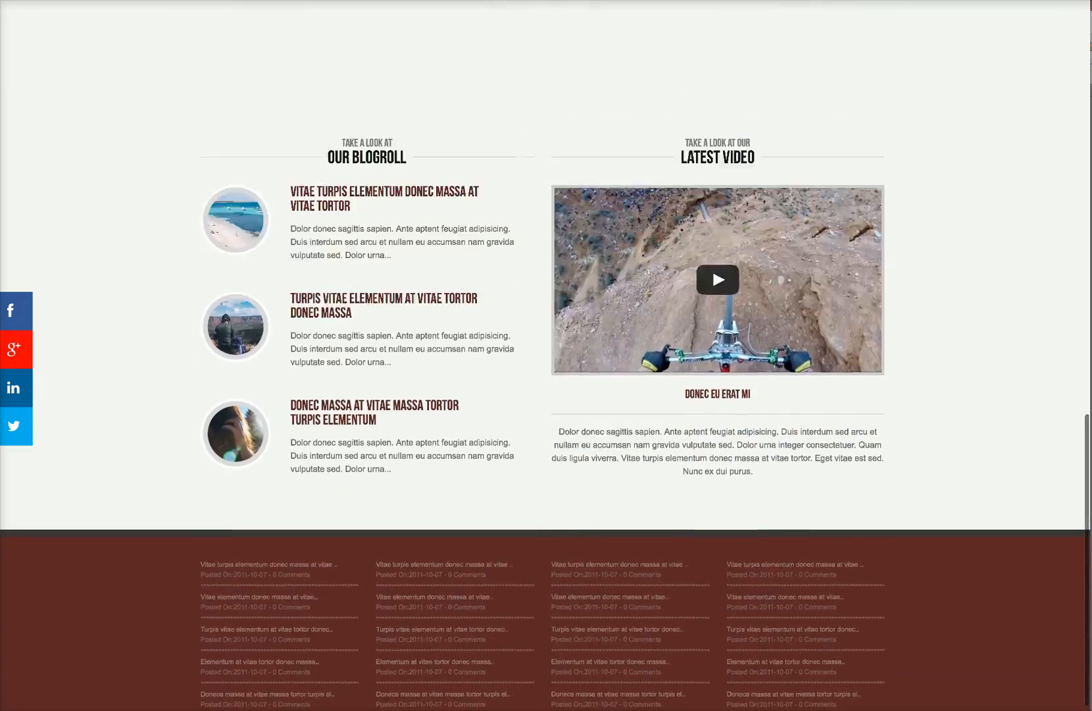
pyautogui.scroll(6, 546, 355)
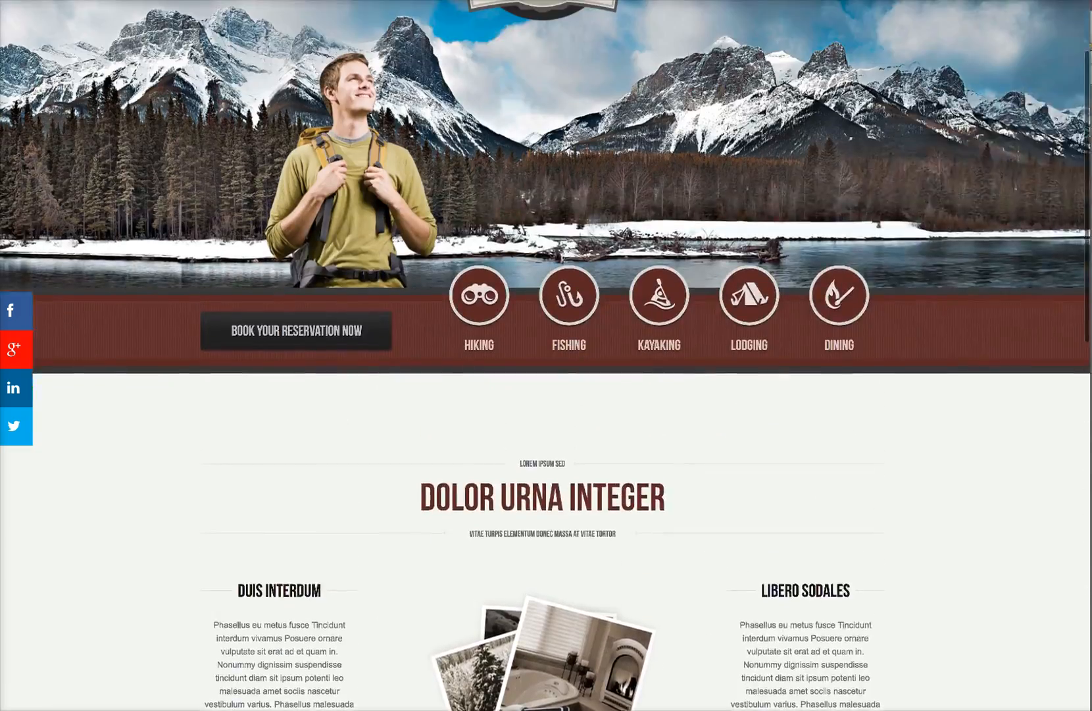
pyautogui.scroll(-13, 546, 355)
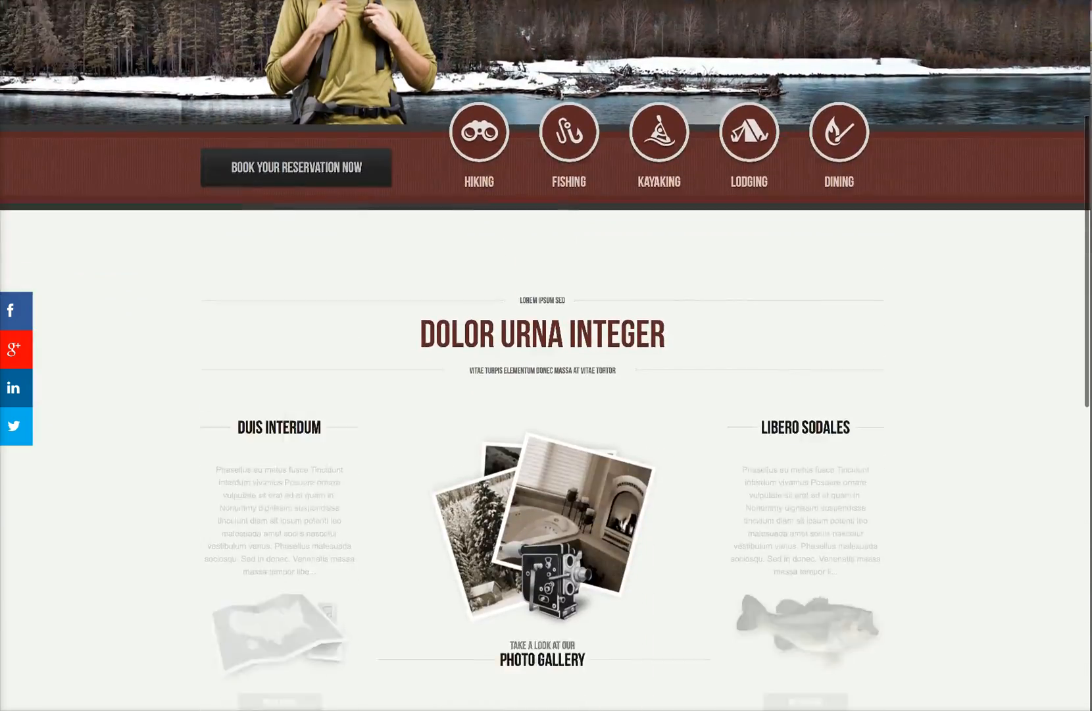
pyautogui.scroll(11, 546, 355)
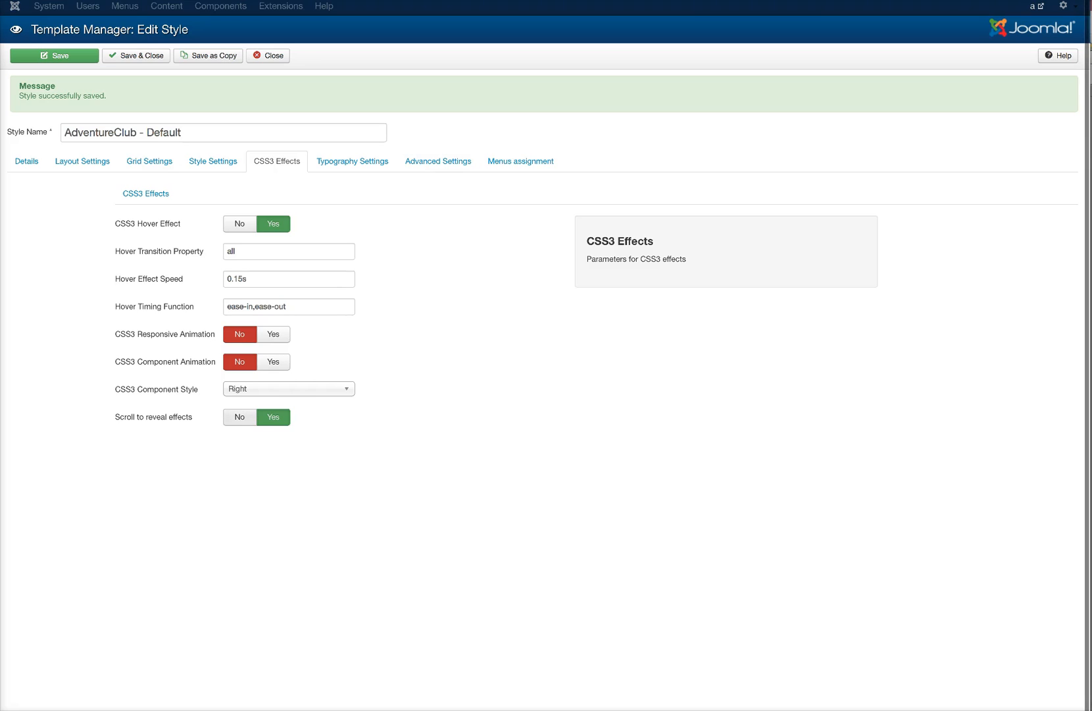
# Test the reloaded demo home page with Scroll to reveal effects set to No, and restore the setting to Yes.
pyautogui.click(240, 417)
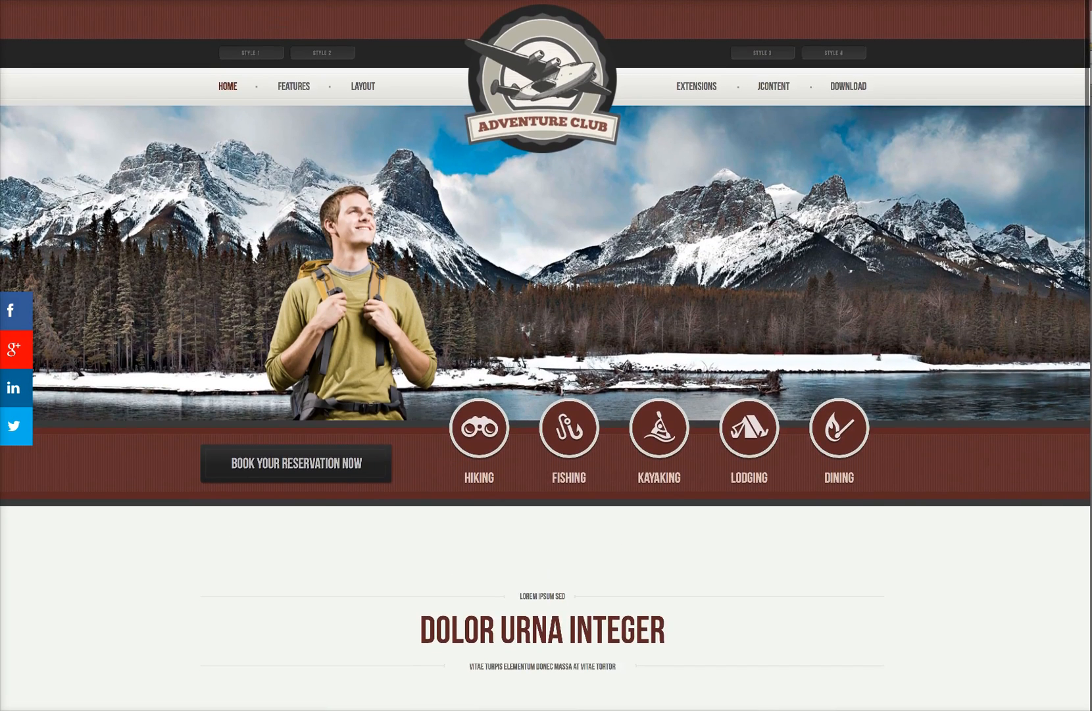
pyautogui.press('super+r')
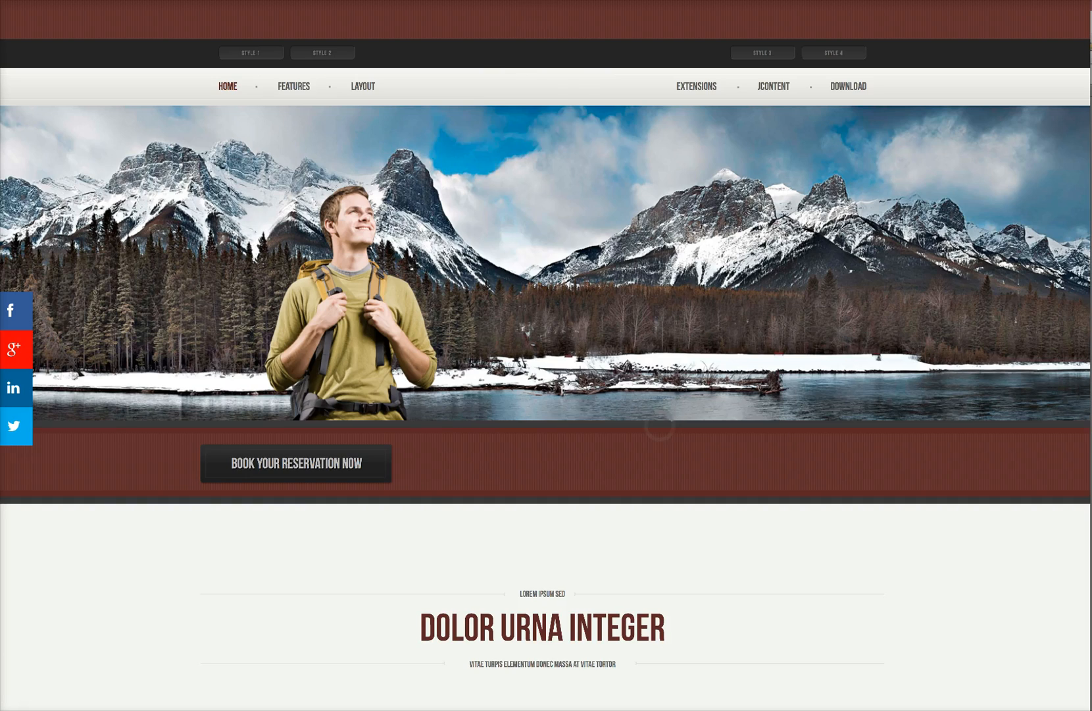
pyautogui.scroll(-2, 547, 355)
pyautogui.scroll(-14, 546, 355)
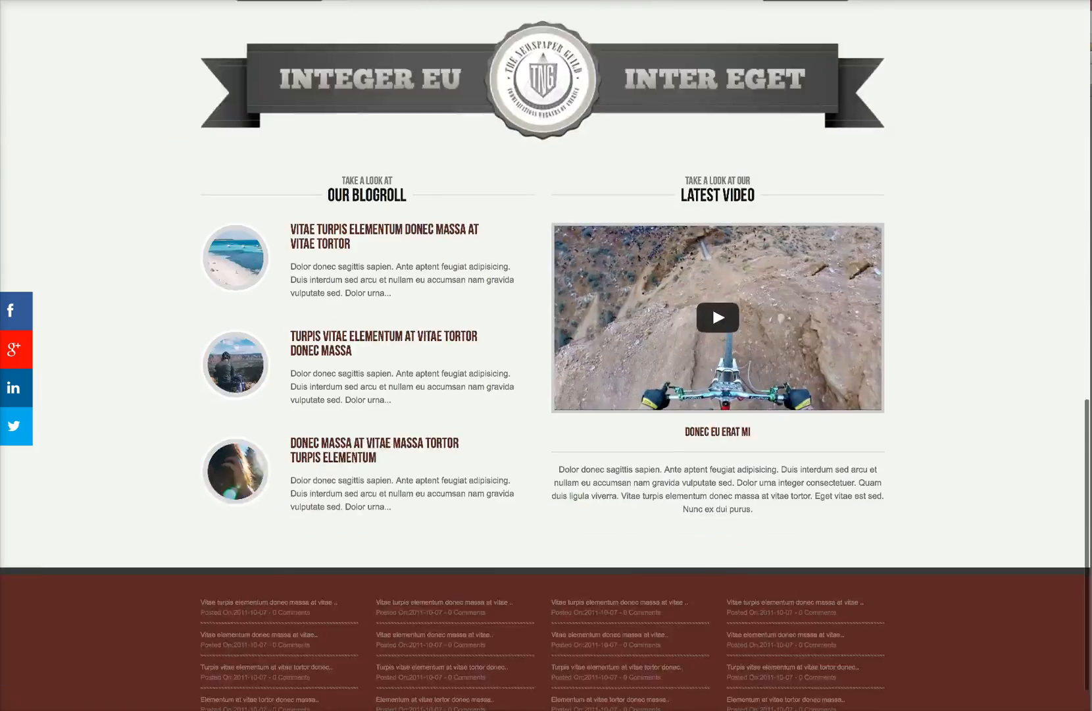
pyautogui.scroll(14, 546, 356)
pyautogui.scroll(3, 547, 355)
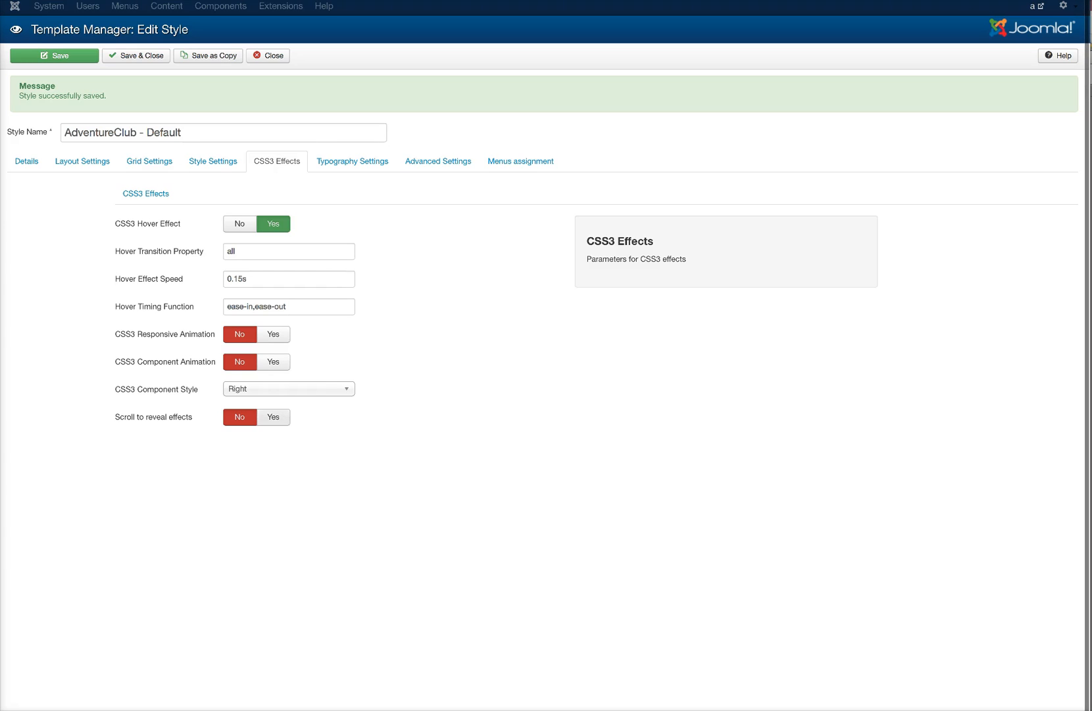
pyautogui.click(273, 416)
# Open the template's Typography Settings and examine the text direction, font size, font family and heading options.
pyautogui.click(352, 161)
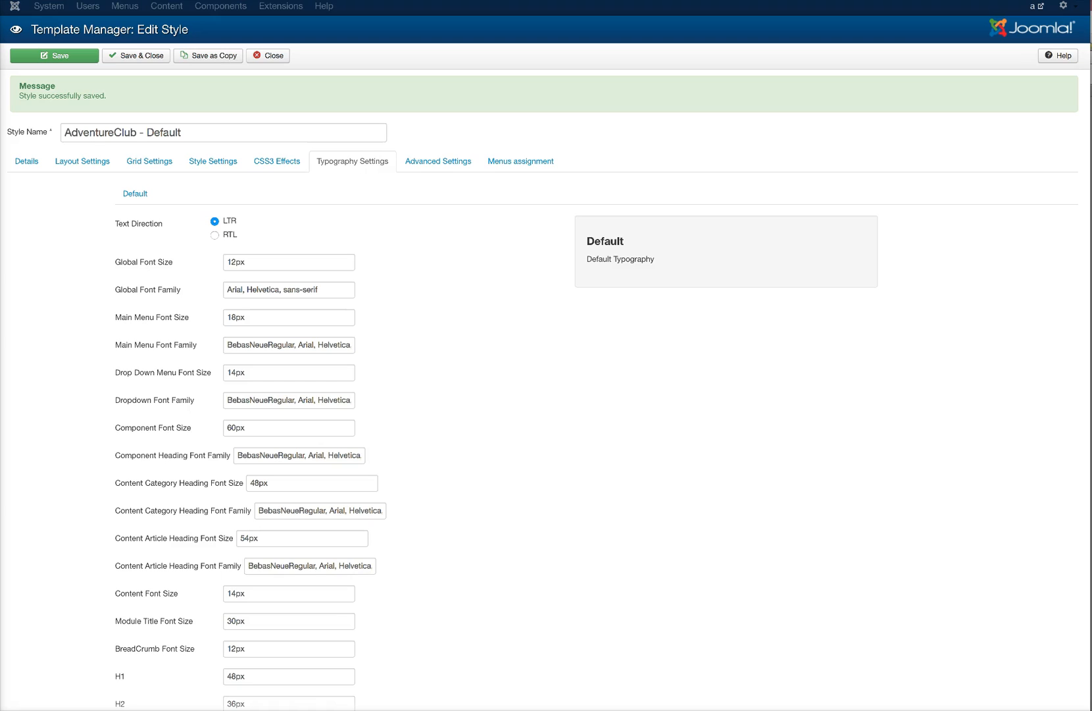
pyautogui.scroll(-1, 151, 290)
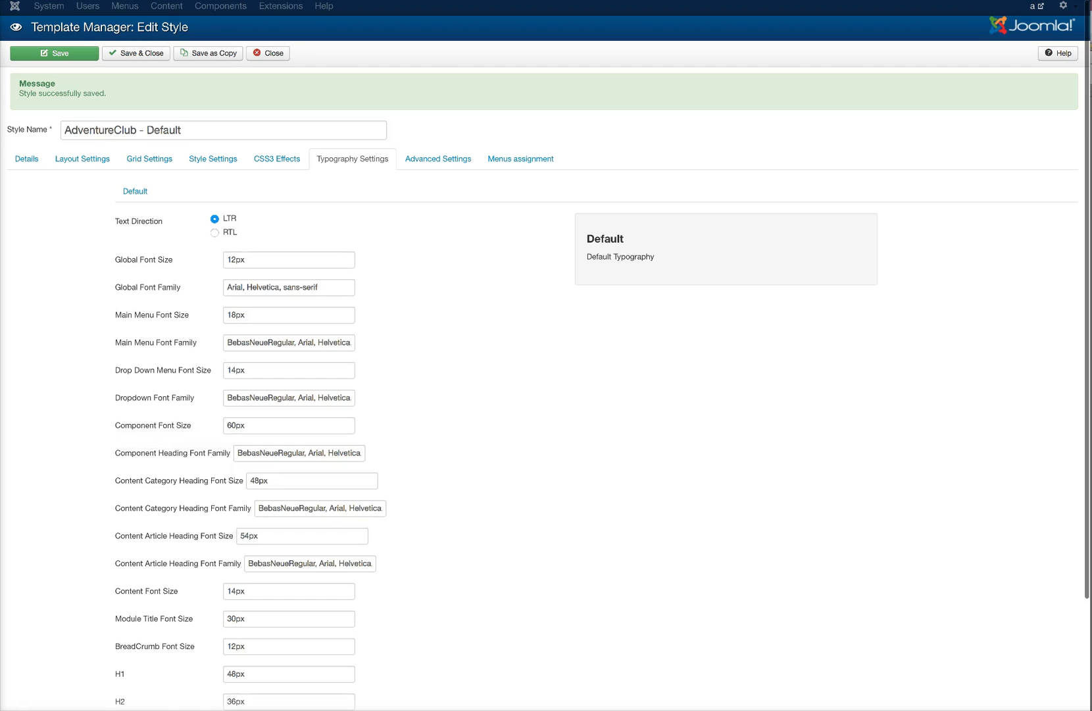
pyautogui.scroll(-5, 174, 370)
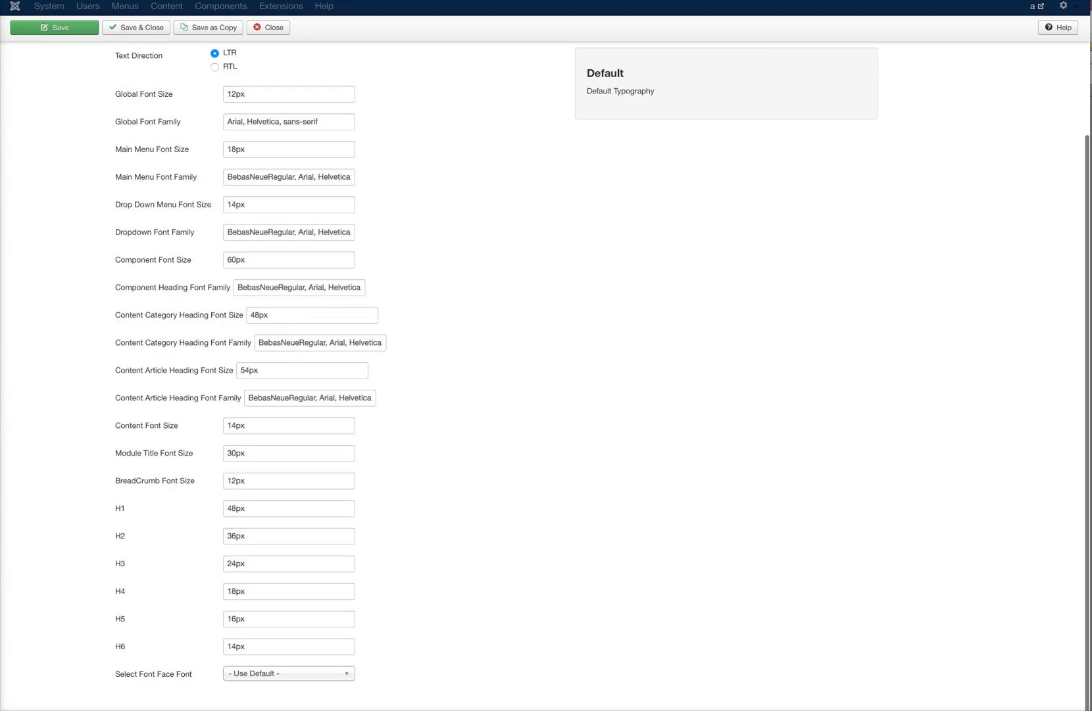
pyautogui.scroll(3, 546, 375)
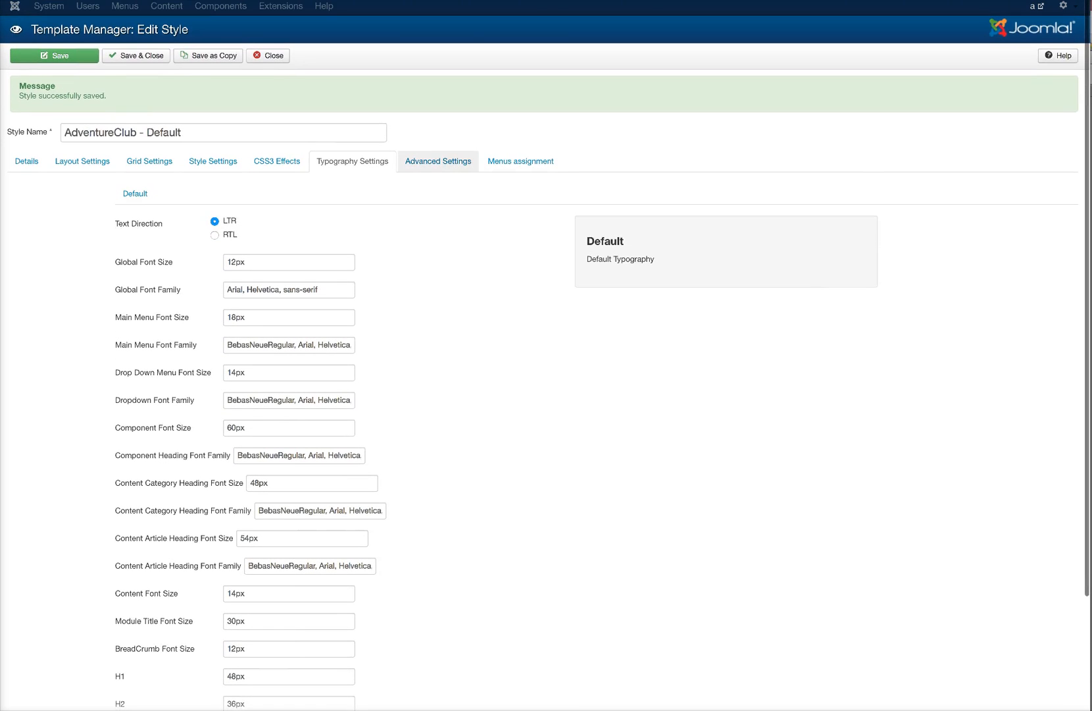
# Open the Advanced Settings and check the CSS Mode and CSS Compression options, keeping Separate Files and Off.
pyautogui.click(439, 162)
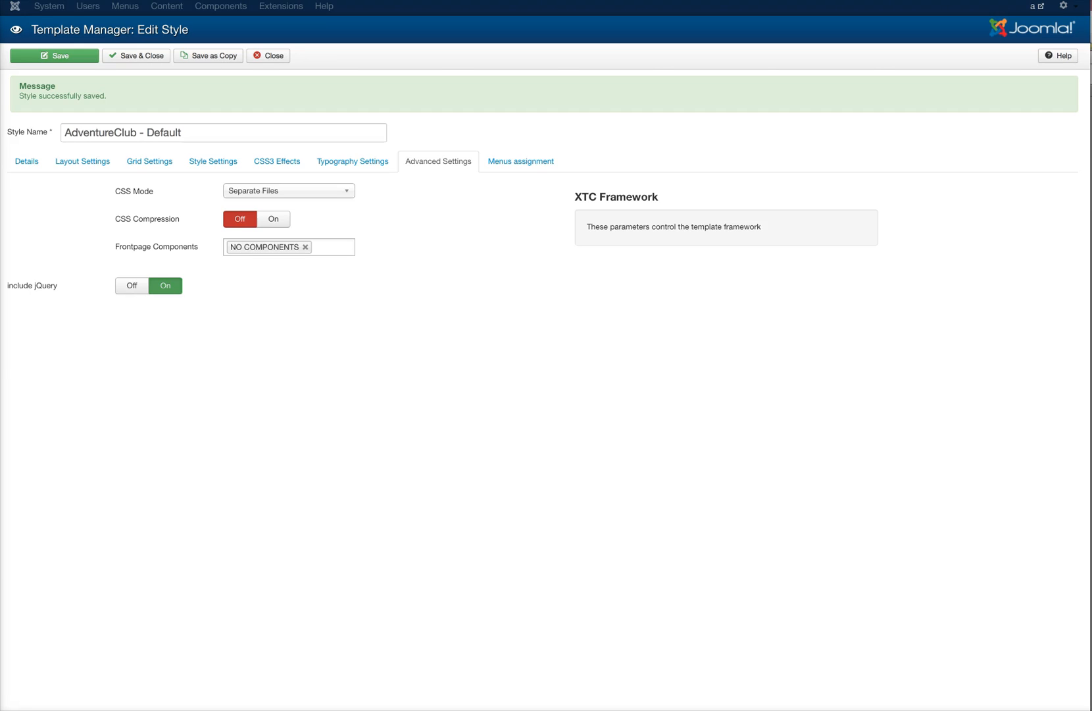
pyautogui.click(289, 191)
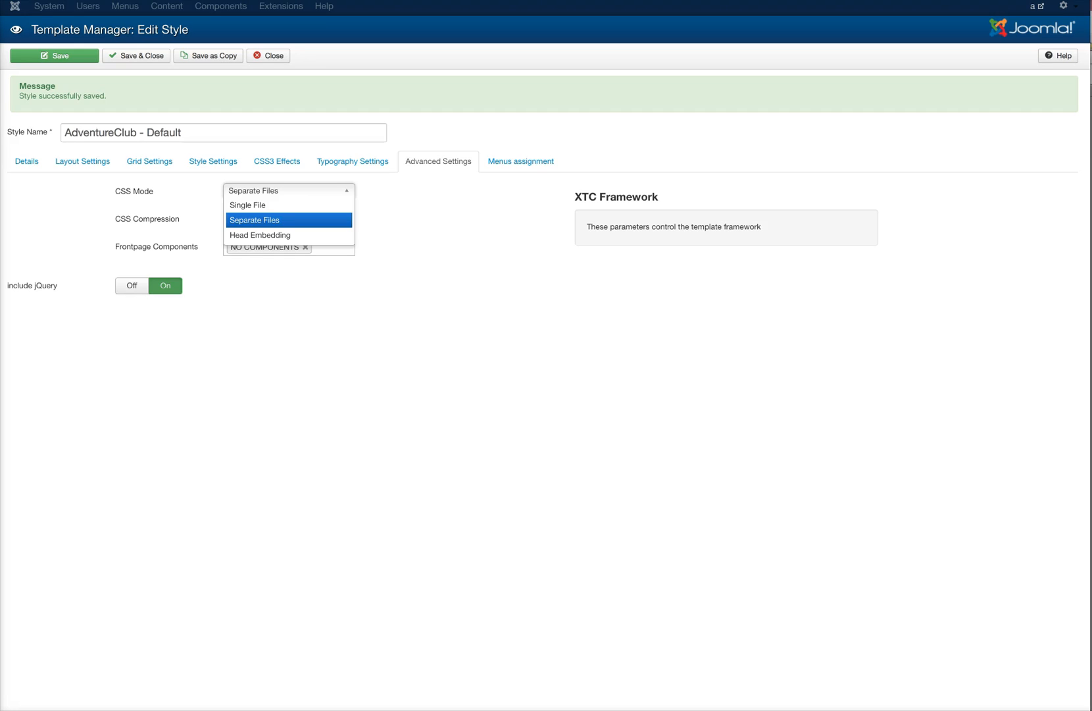
pyautogui.click(289, 220)
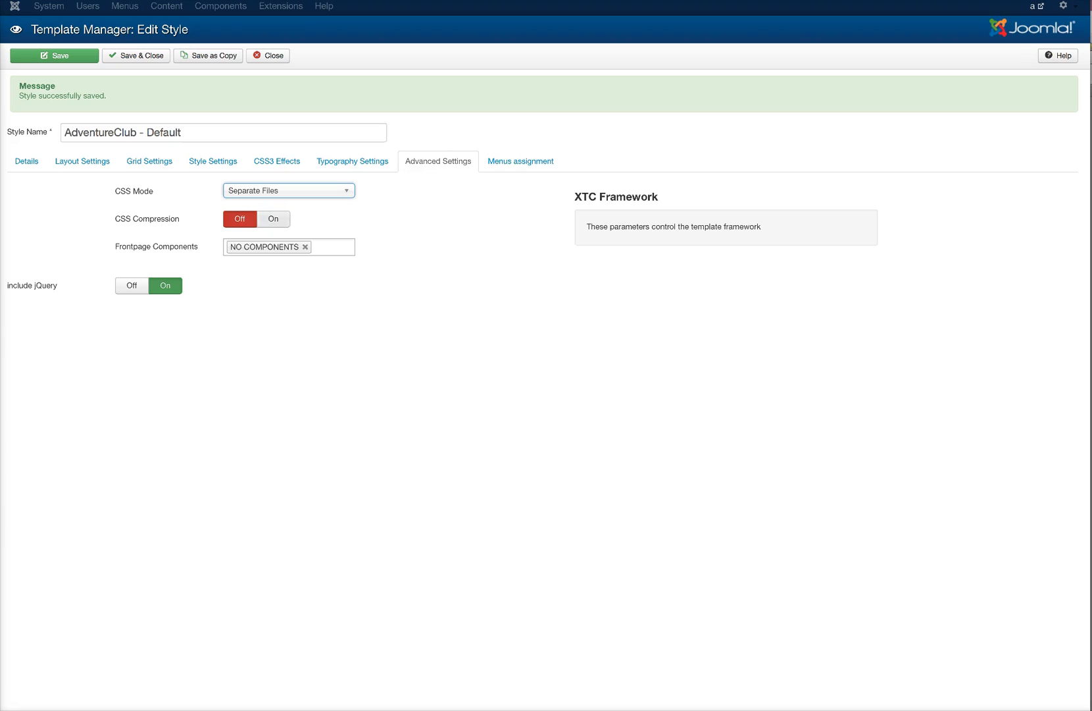
pyautogui.click(273, 219)
pyautogui.click(240, 220)
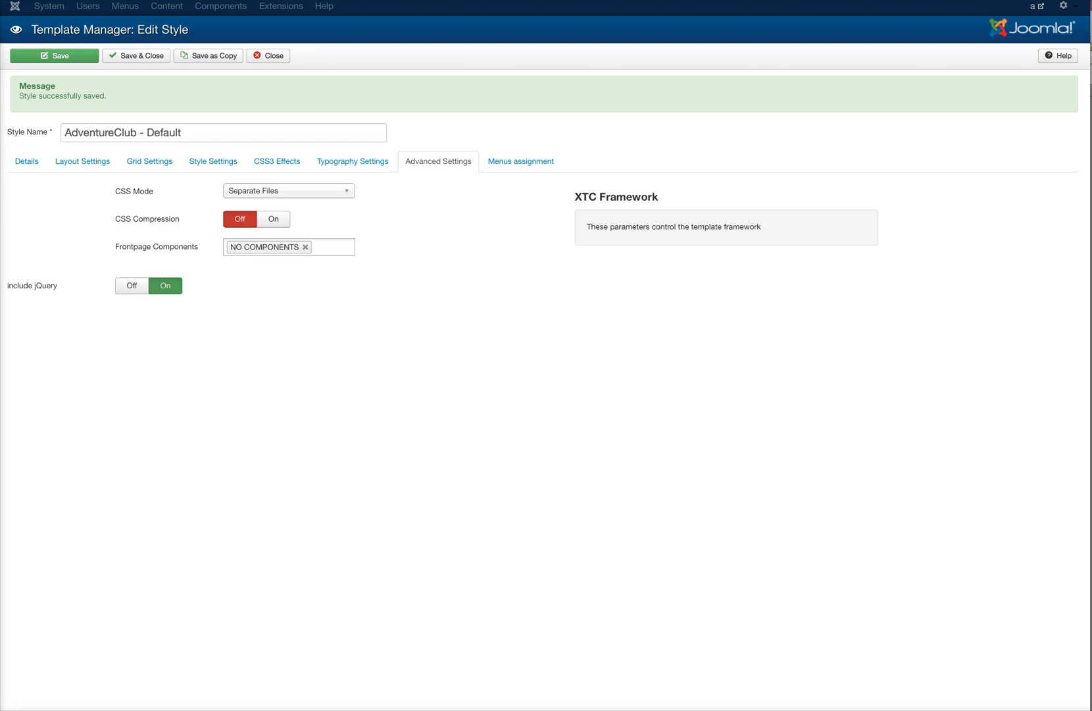
# Check the Frontpage Components choices, keeping NO COMPONENTS, and read the description of the include jQuery option.
pyautogui.moveTo(156, 247)
pyautogui.click(333, 248)
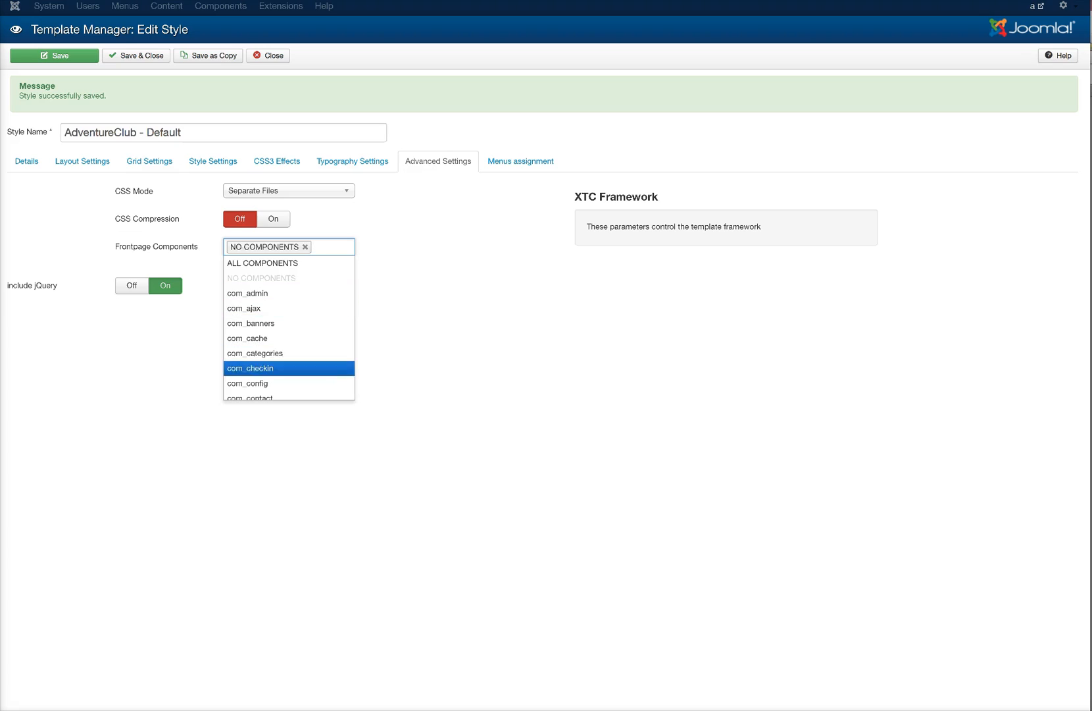
pyautogui.press('Escape')
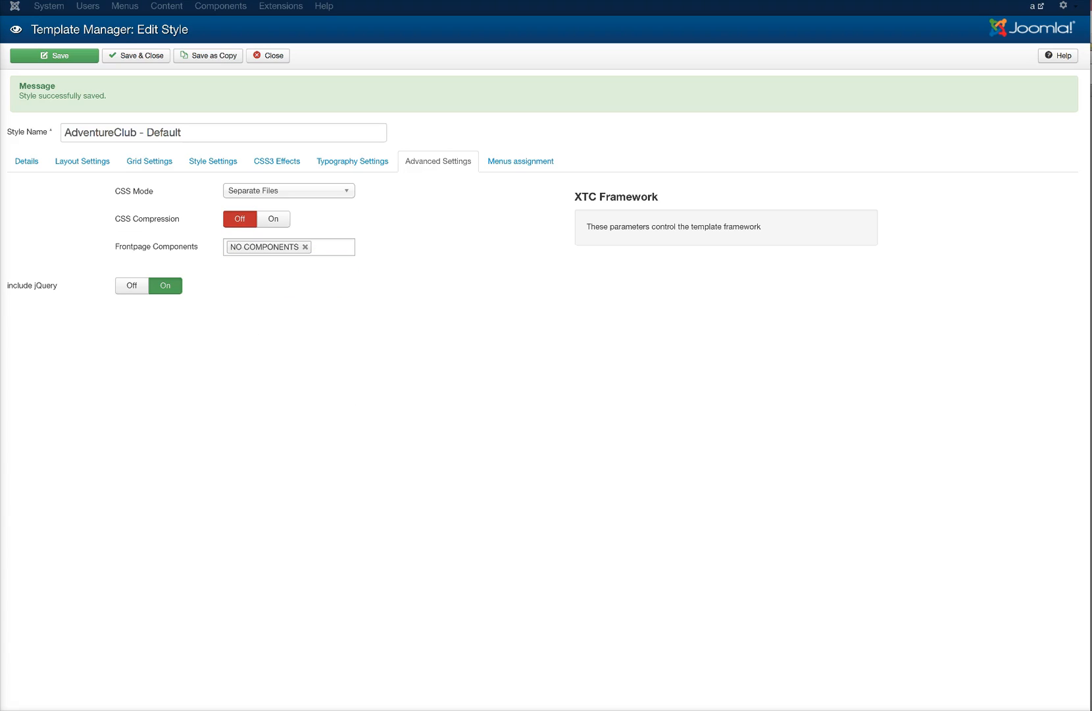
pyautogui.moveTo(31, 285)
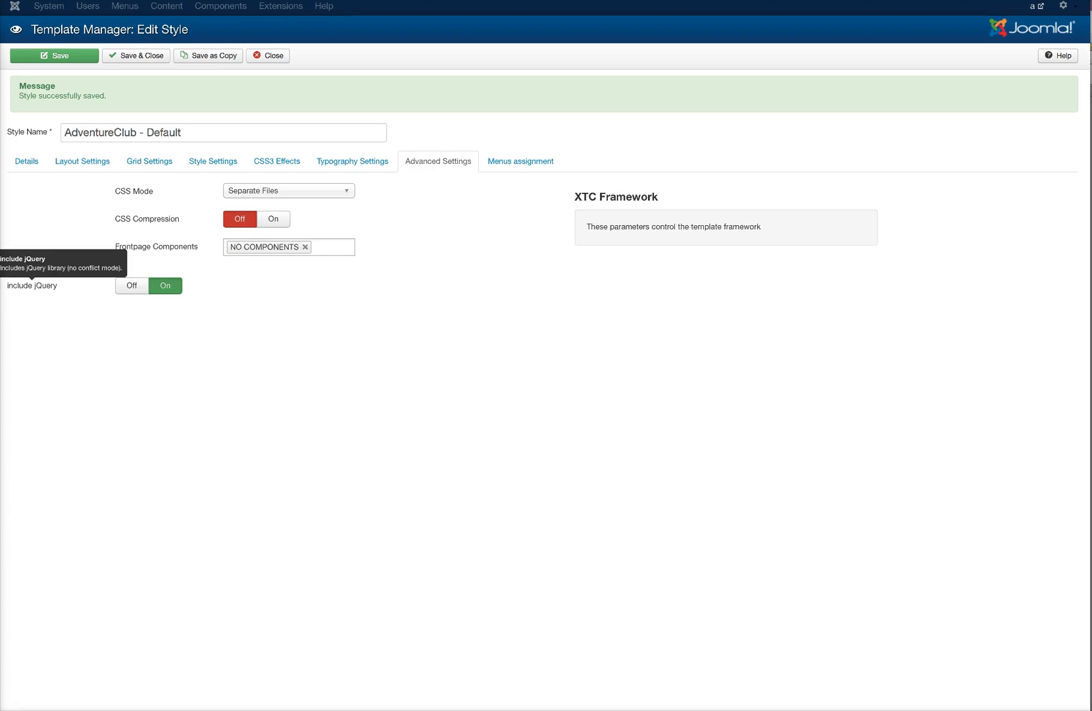